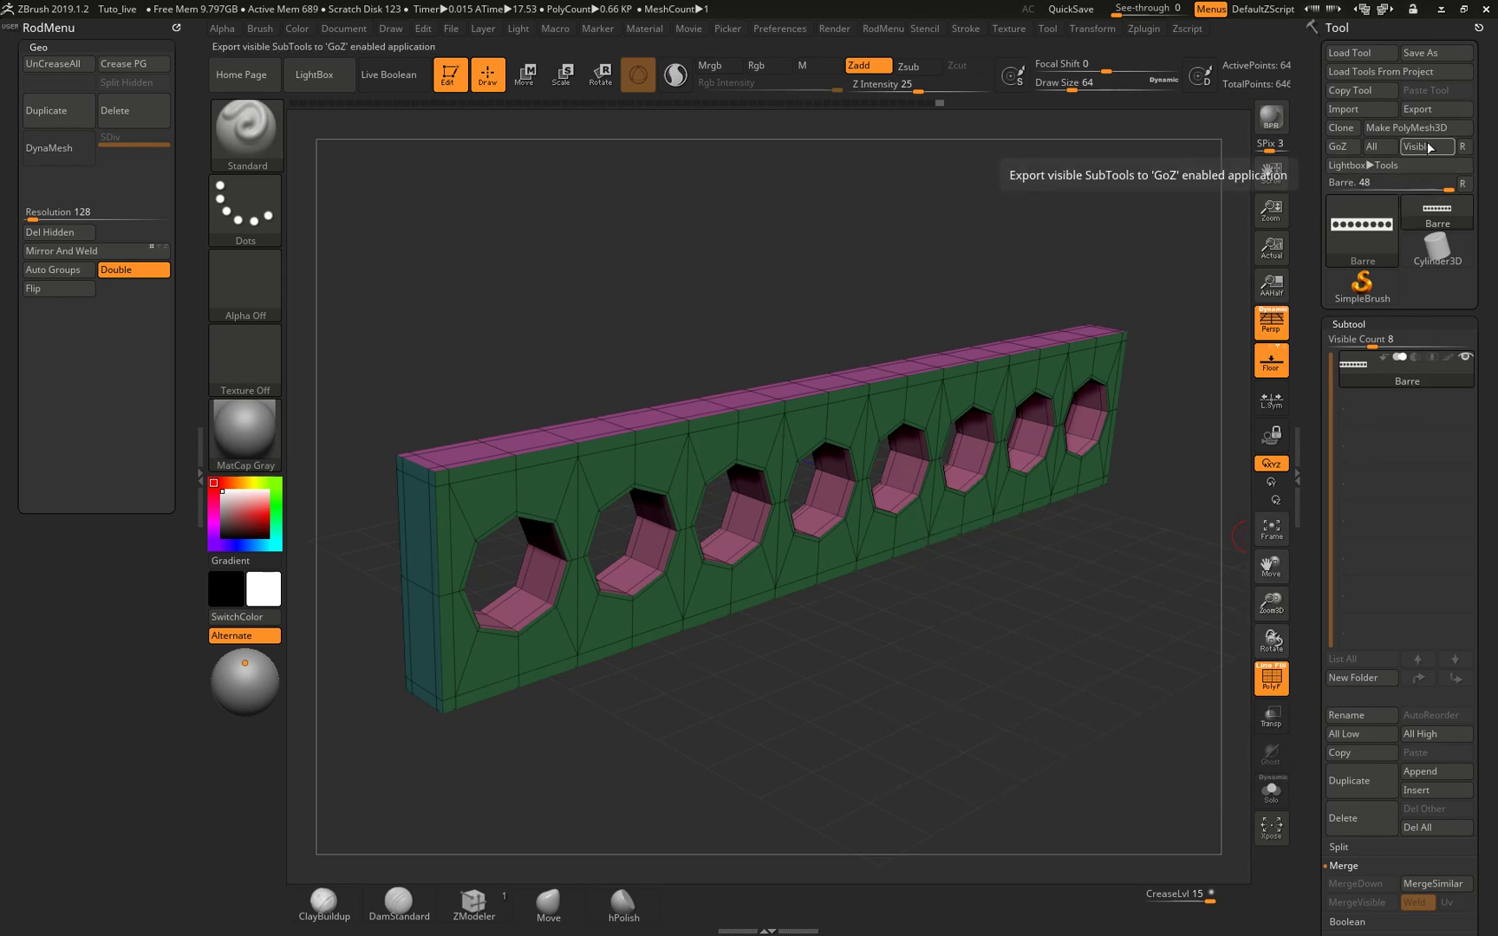
Morph the Barre mesh into its UV layout, examine the unwrapped islands, and restore the 3D shape.
left_click(1427, 108)
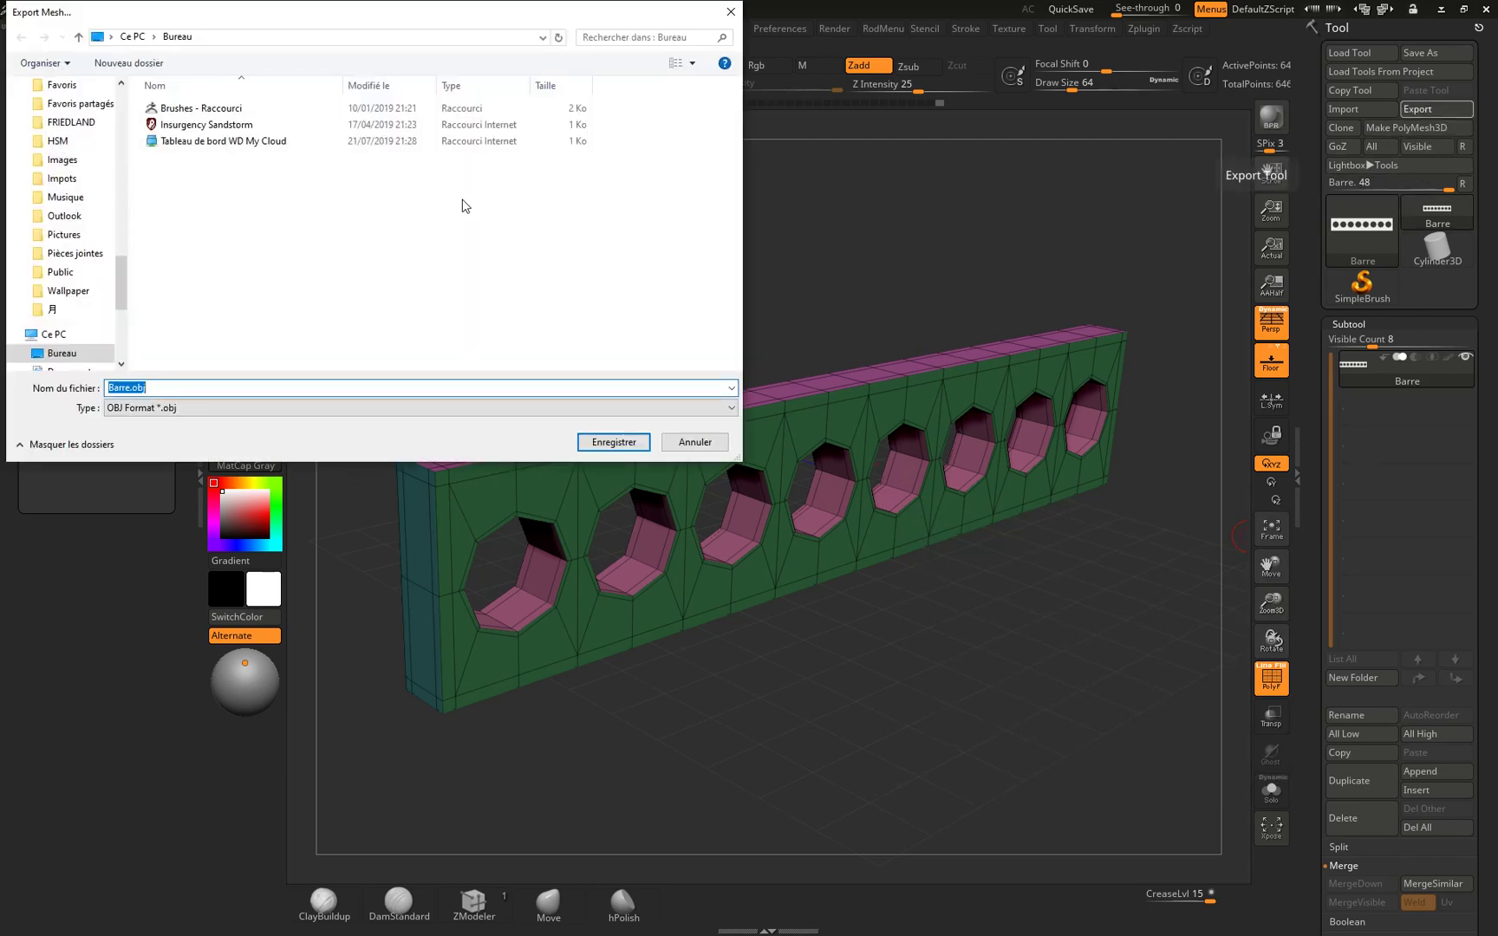
left_click(692, 440)
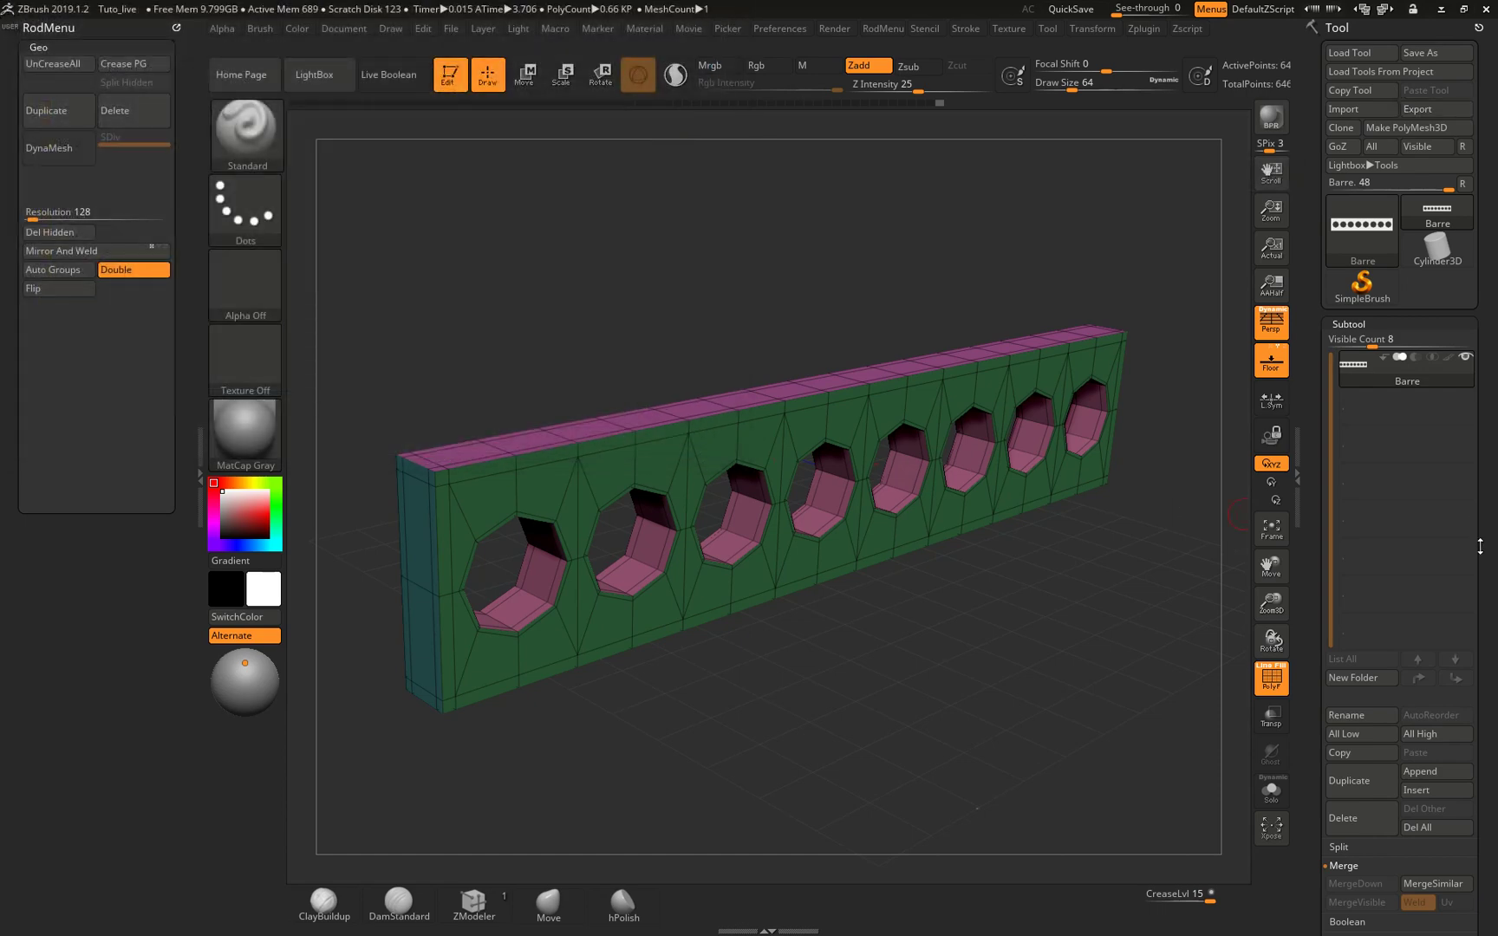
scroll(1355, 606, "down", 10)
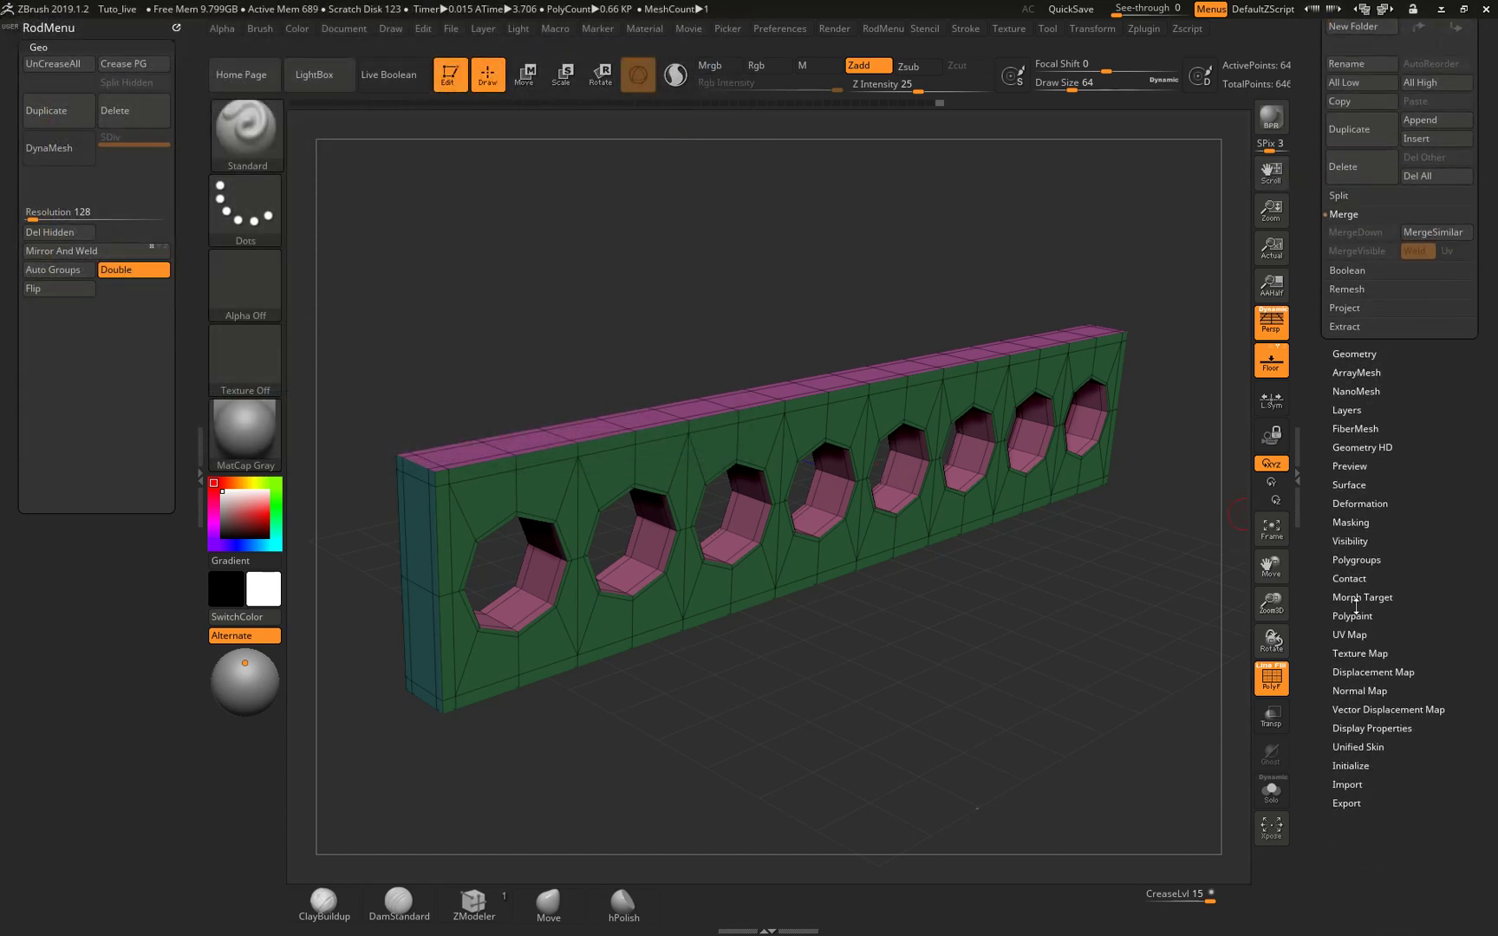
scroll(1411, 612, "up", 1)
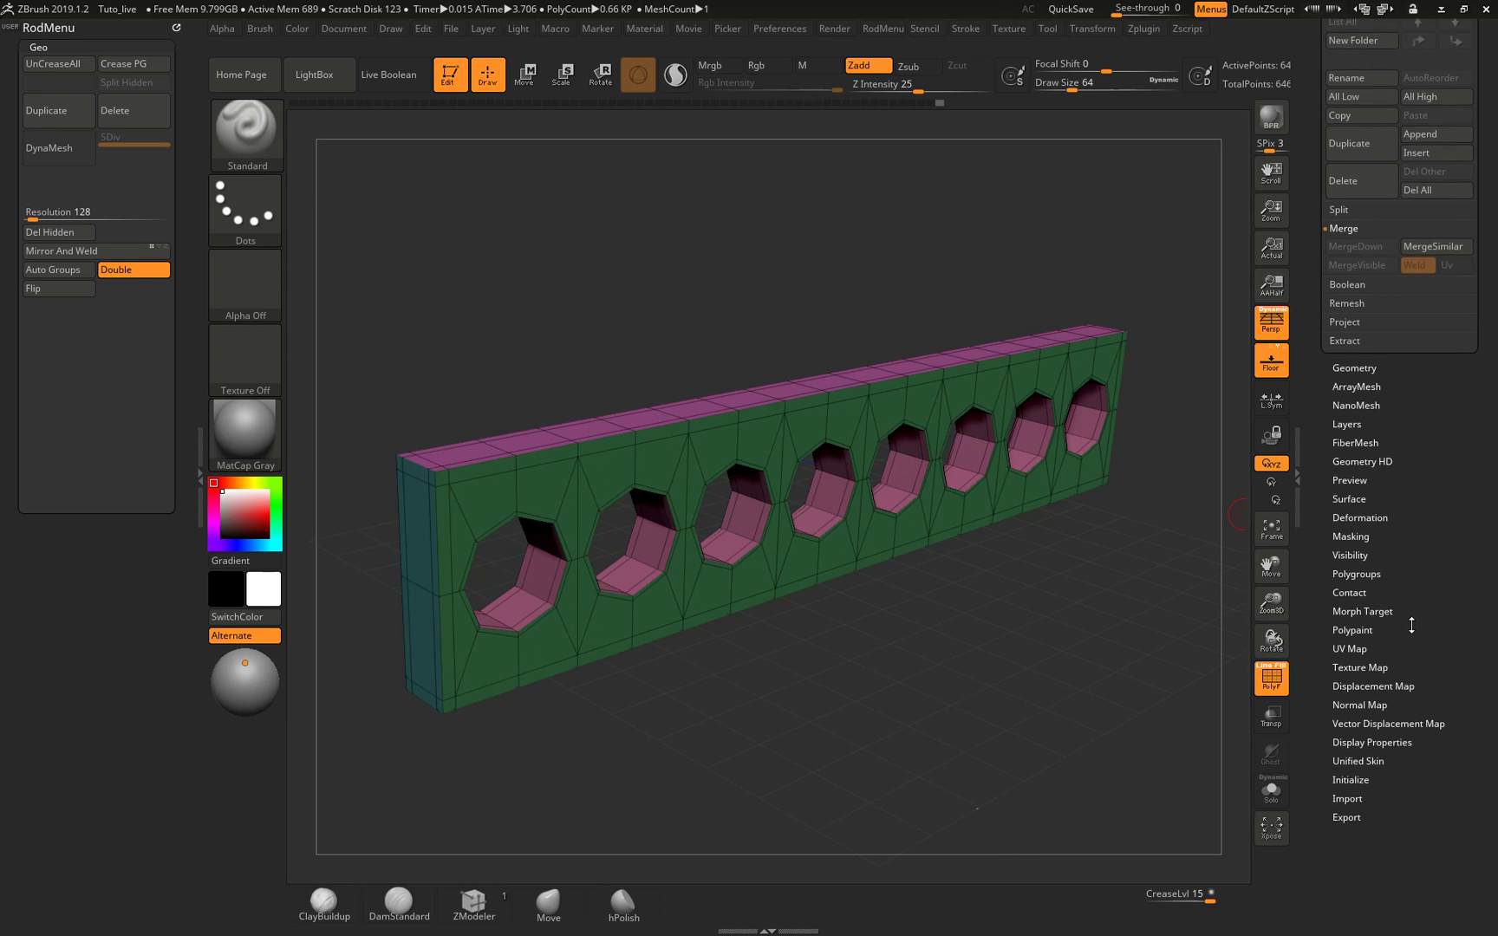
left_click(1353, 647)
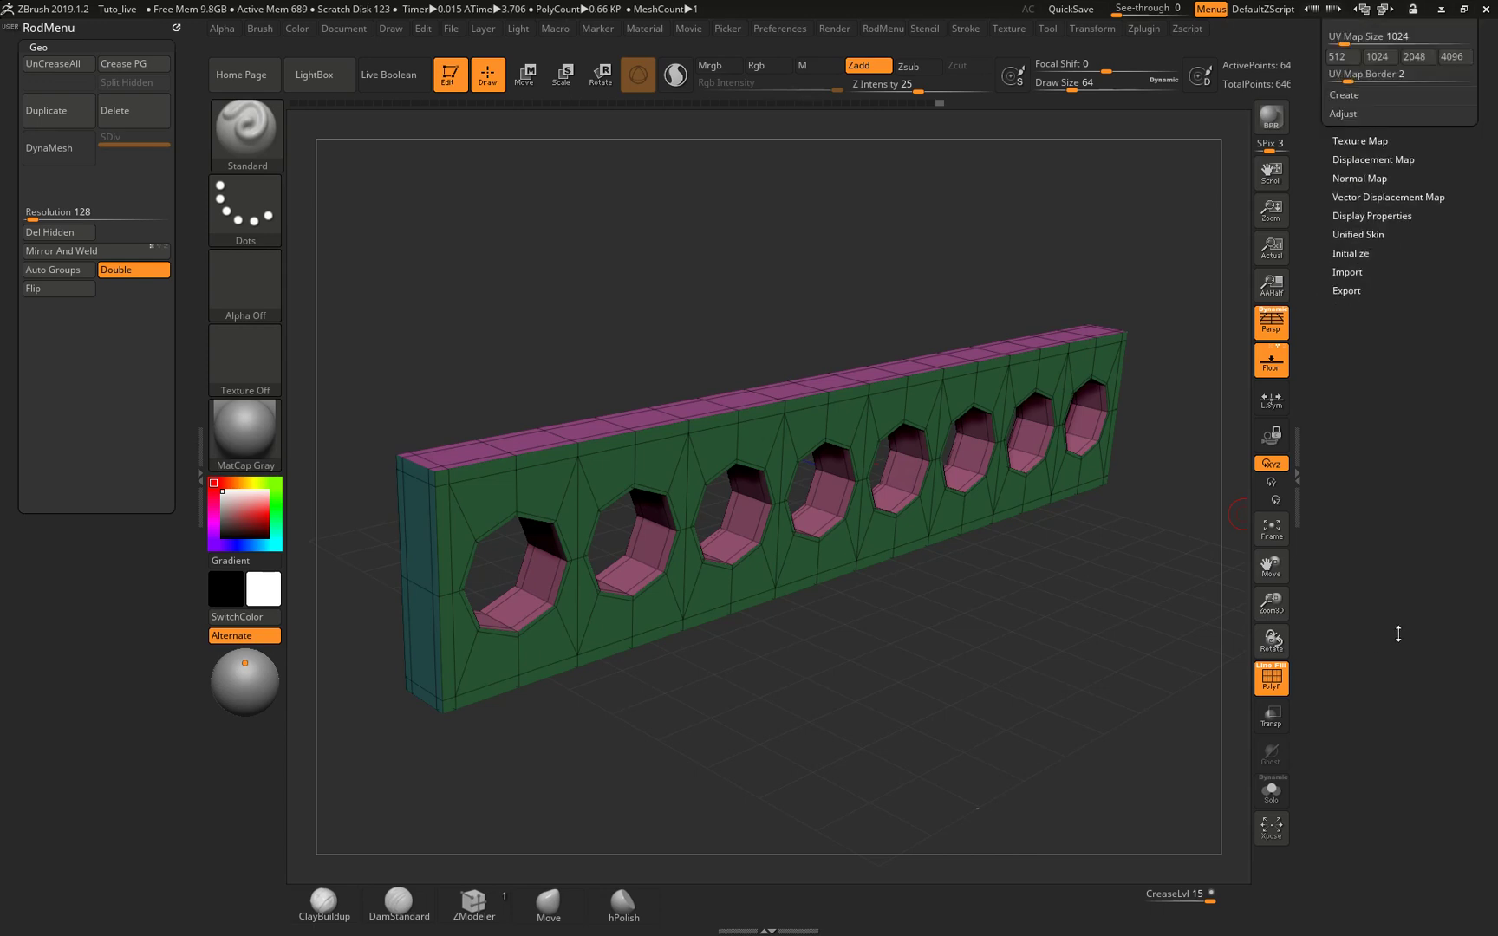
left_click_drag(1441, 436, 1424, 589)
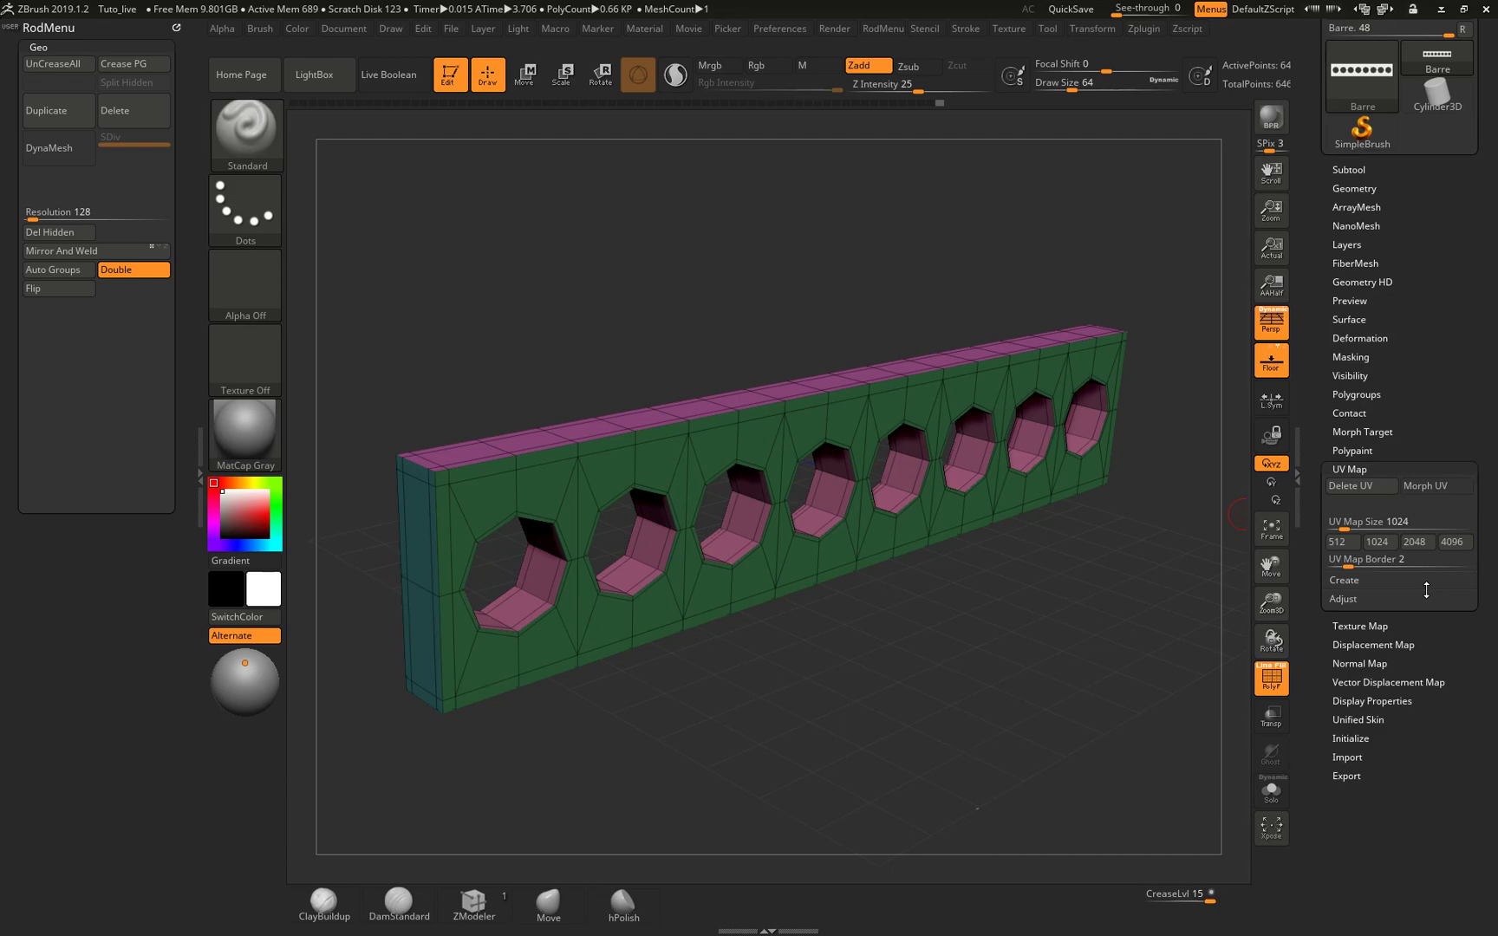
left_click(1432, 486)
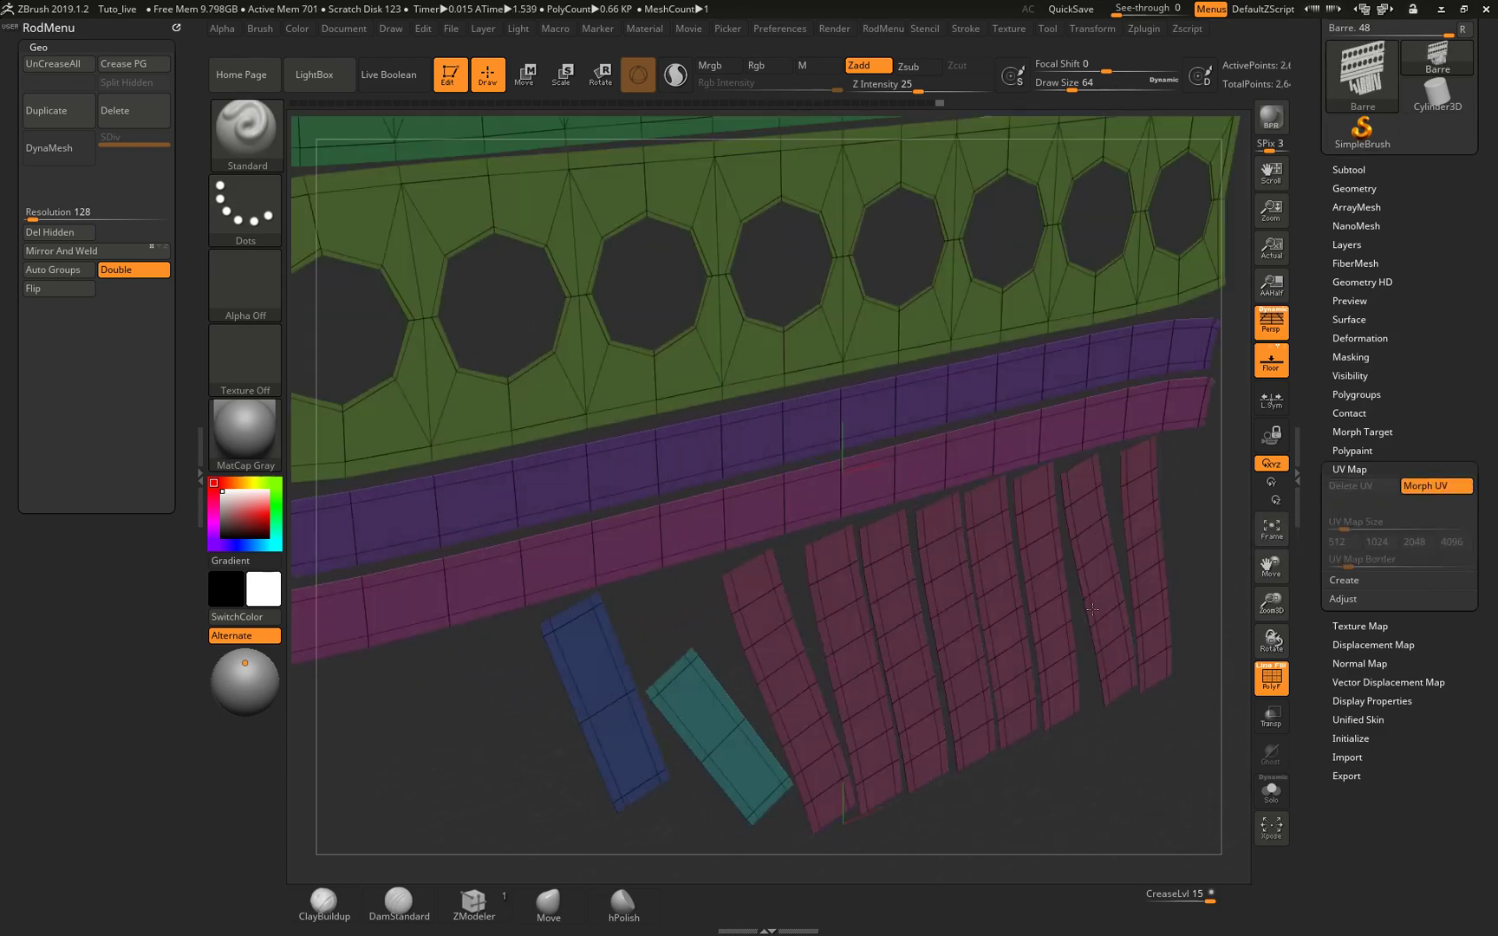
right_click_drag(1083, 609, 799, 530)
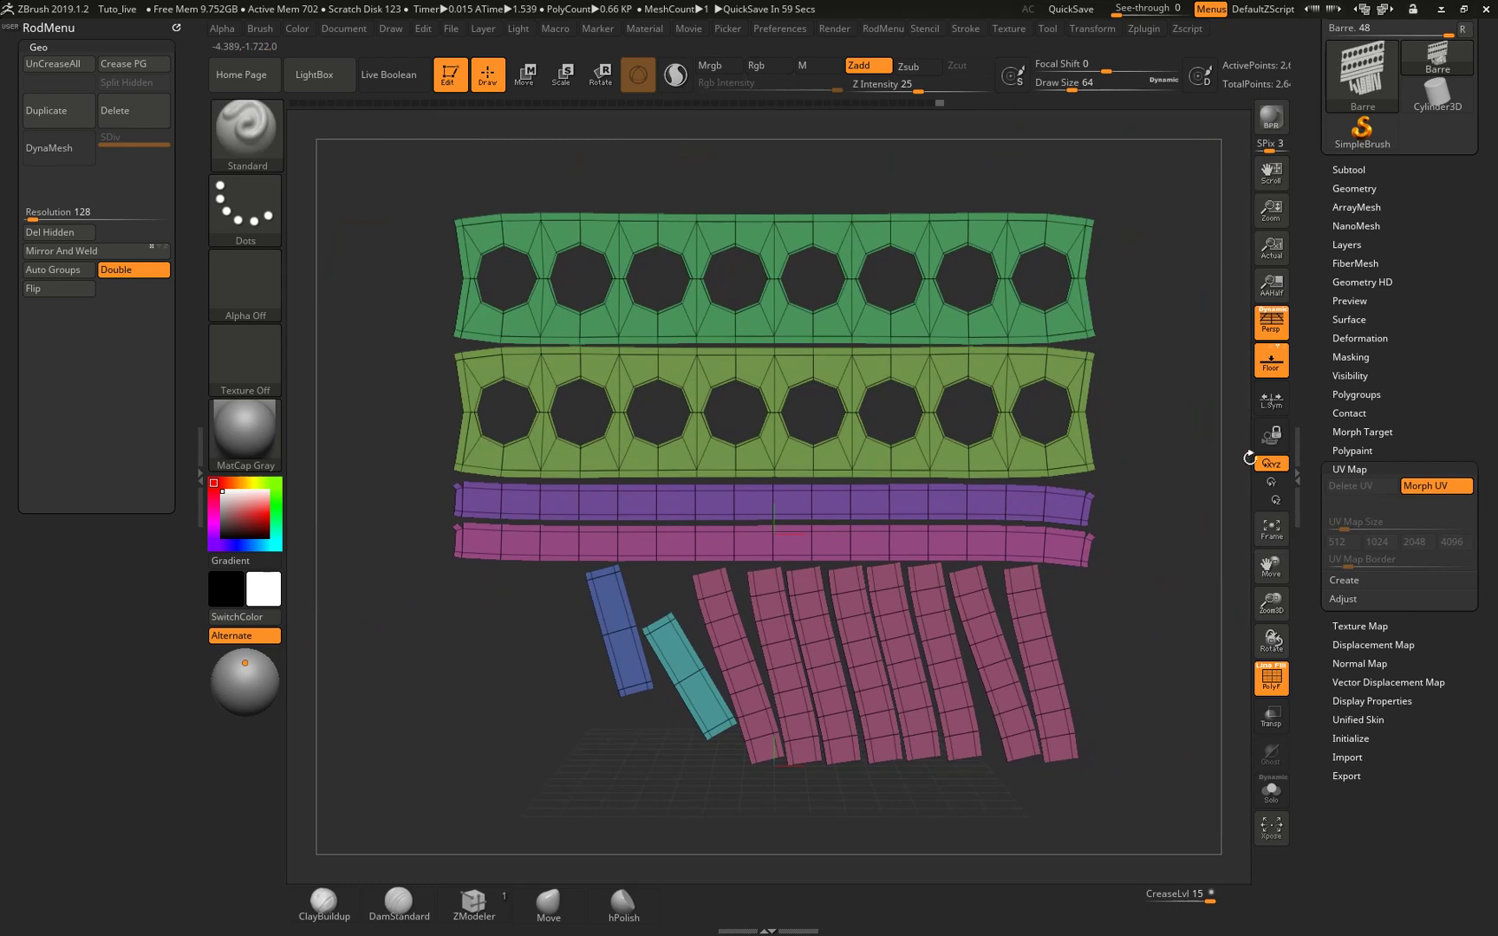
left_click(1436, 486)
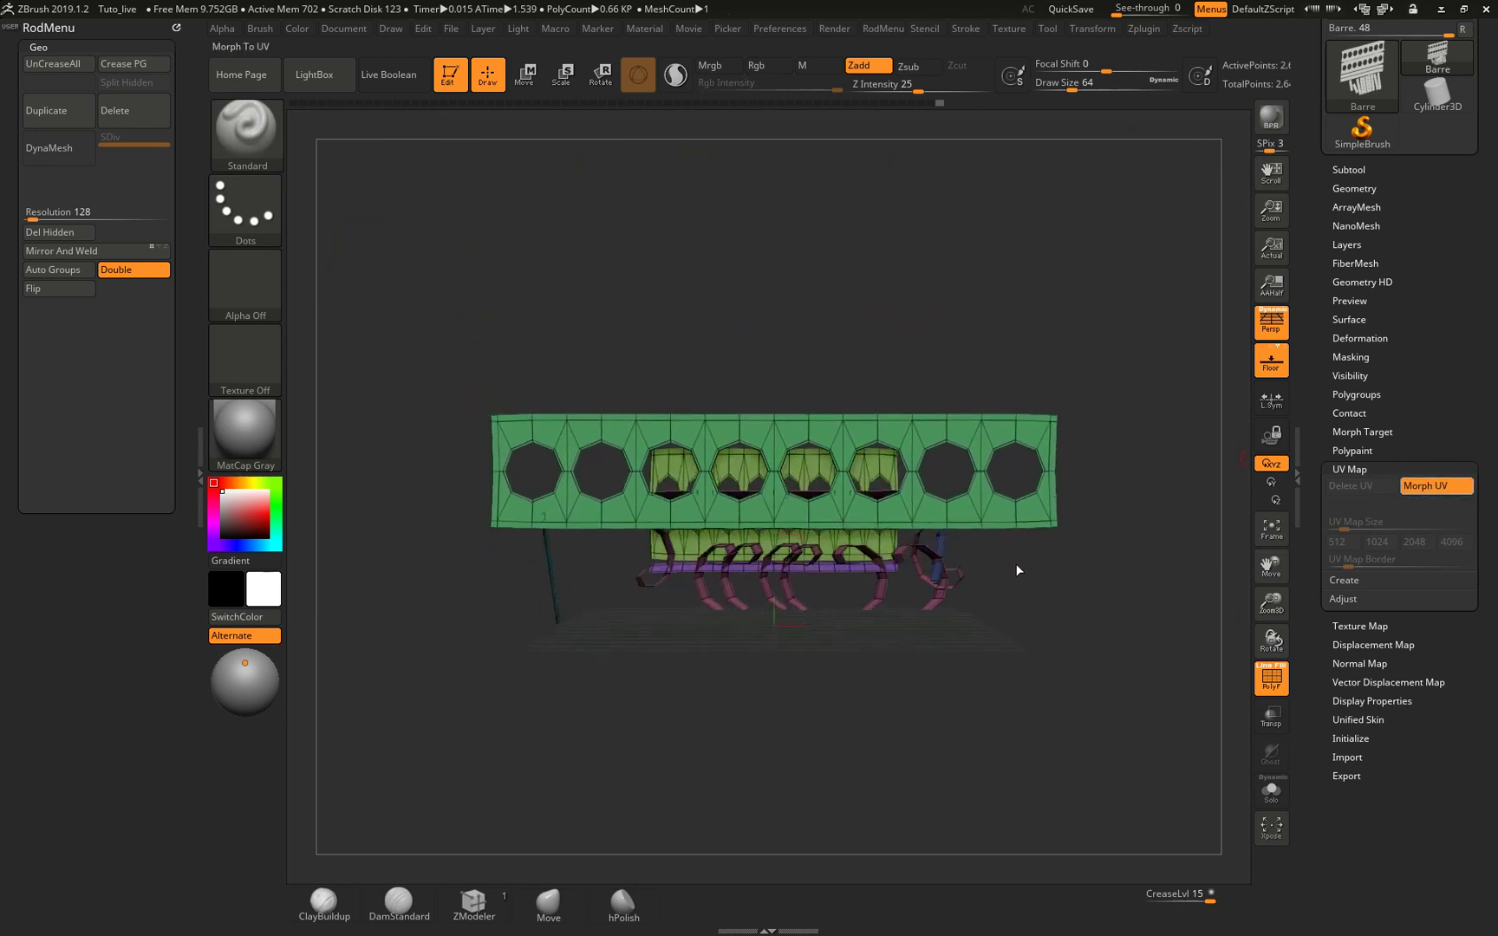
mouse_move(1029, 637)
left_mouse_down()
mouse_move(1068, 652)
mouse_move(1010, 640)
left_mouse_up()
Export the Barre subtool to the desktop (Bureau) as Barre.obj in OBJ format.
left_click_drag(1428, 264, 1429, 418)
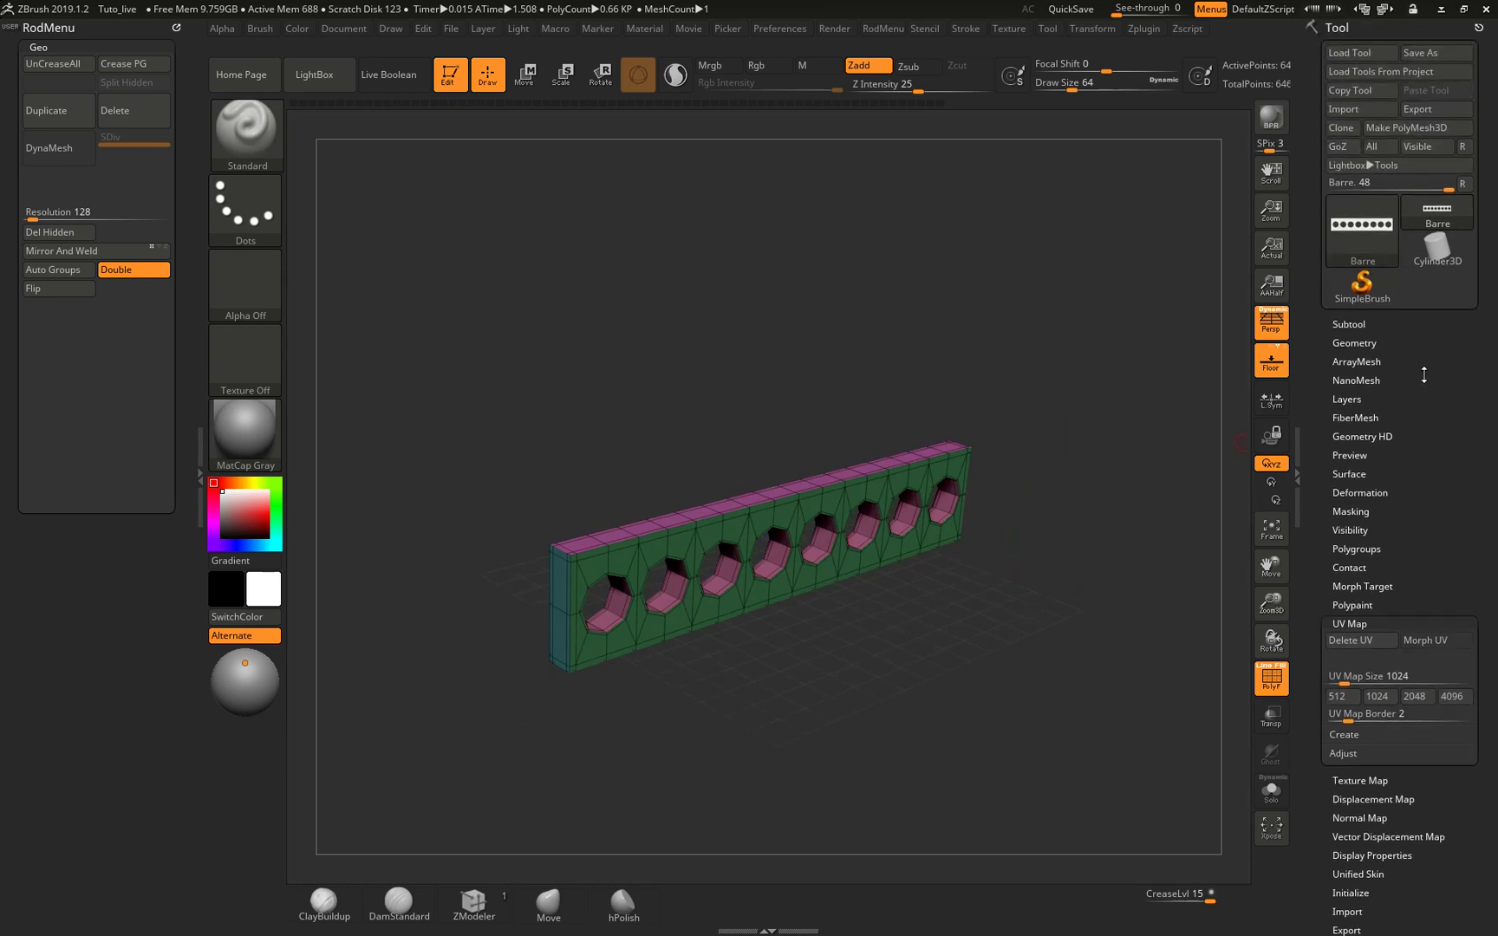
left_click(1349, 169)
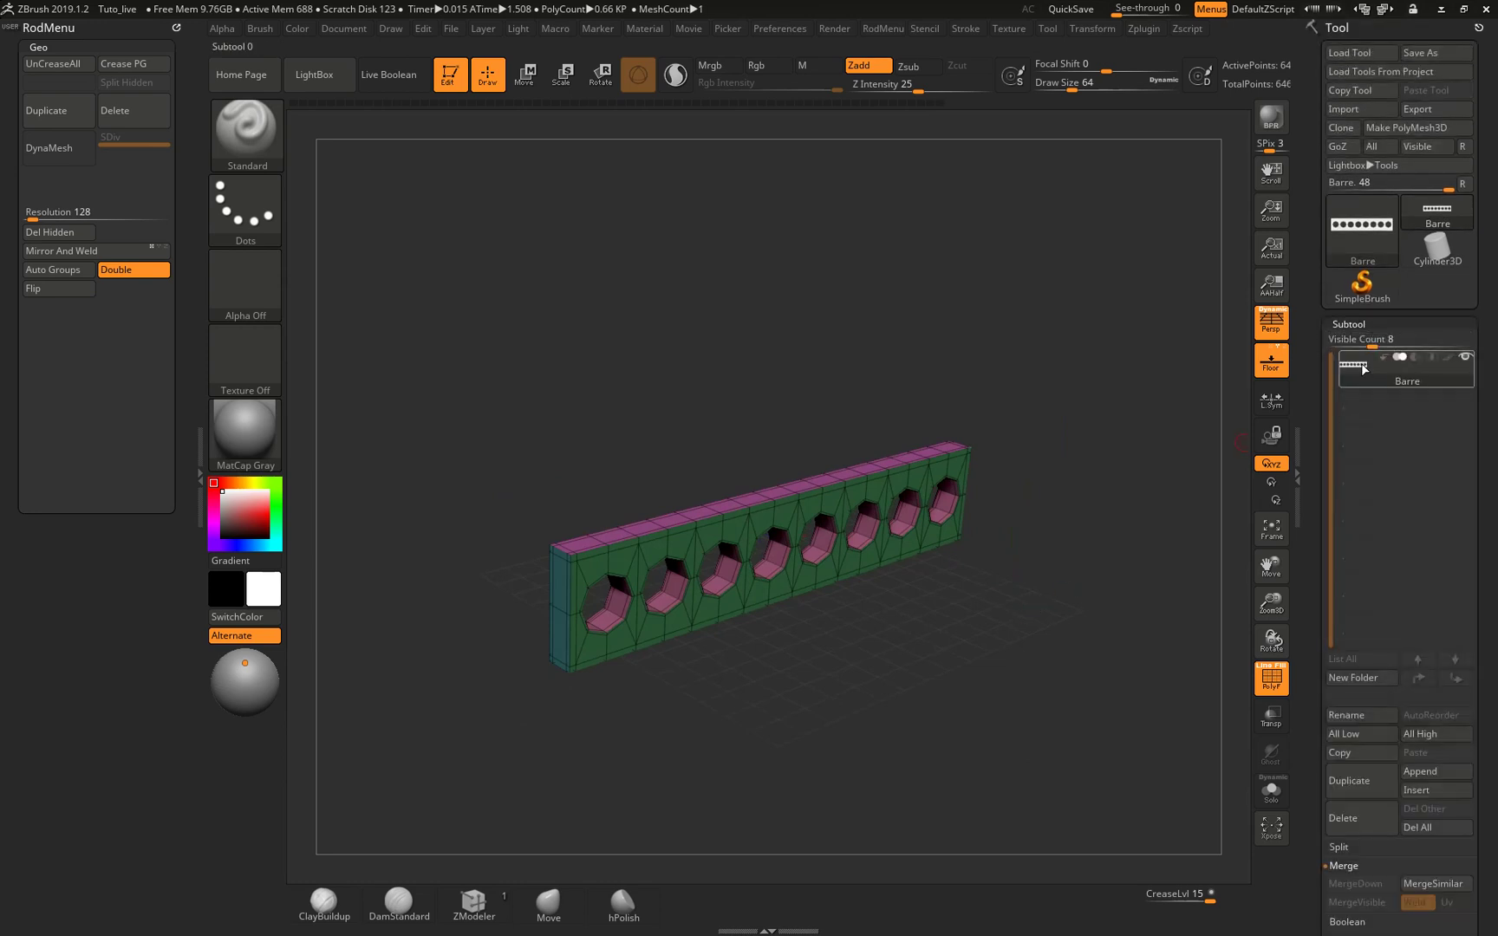
mouse_move(1365, 373)
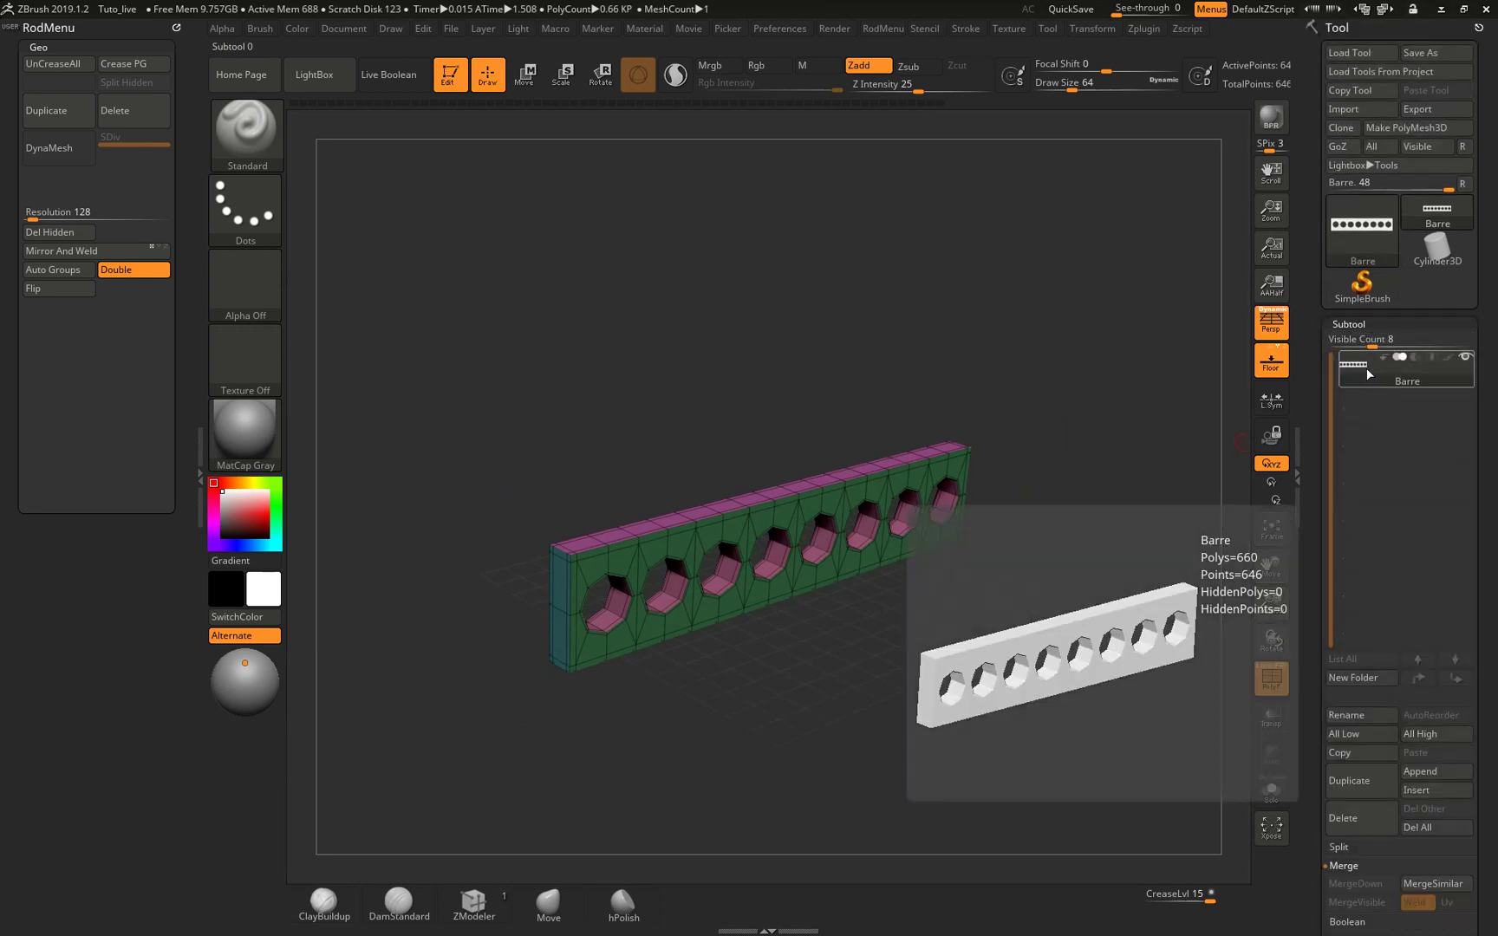
left_click(1419, 109)
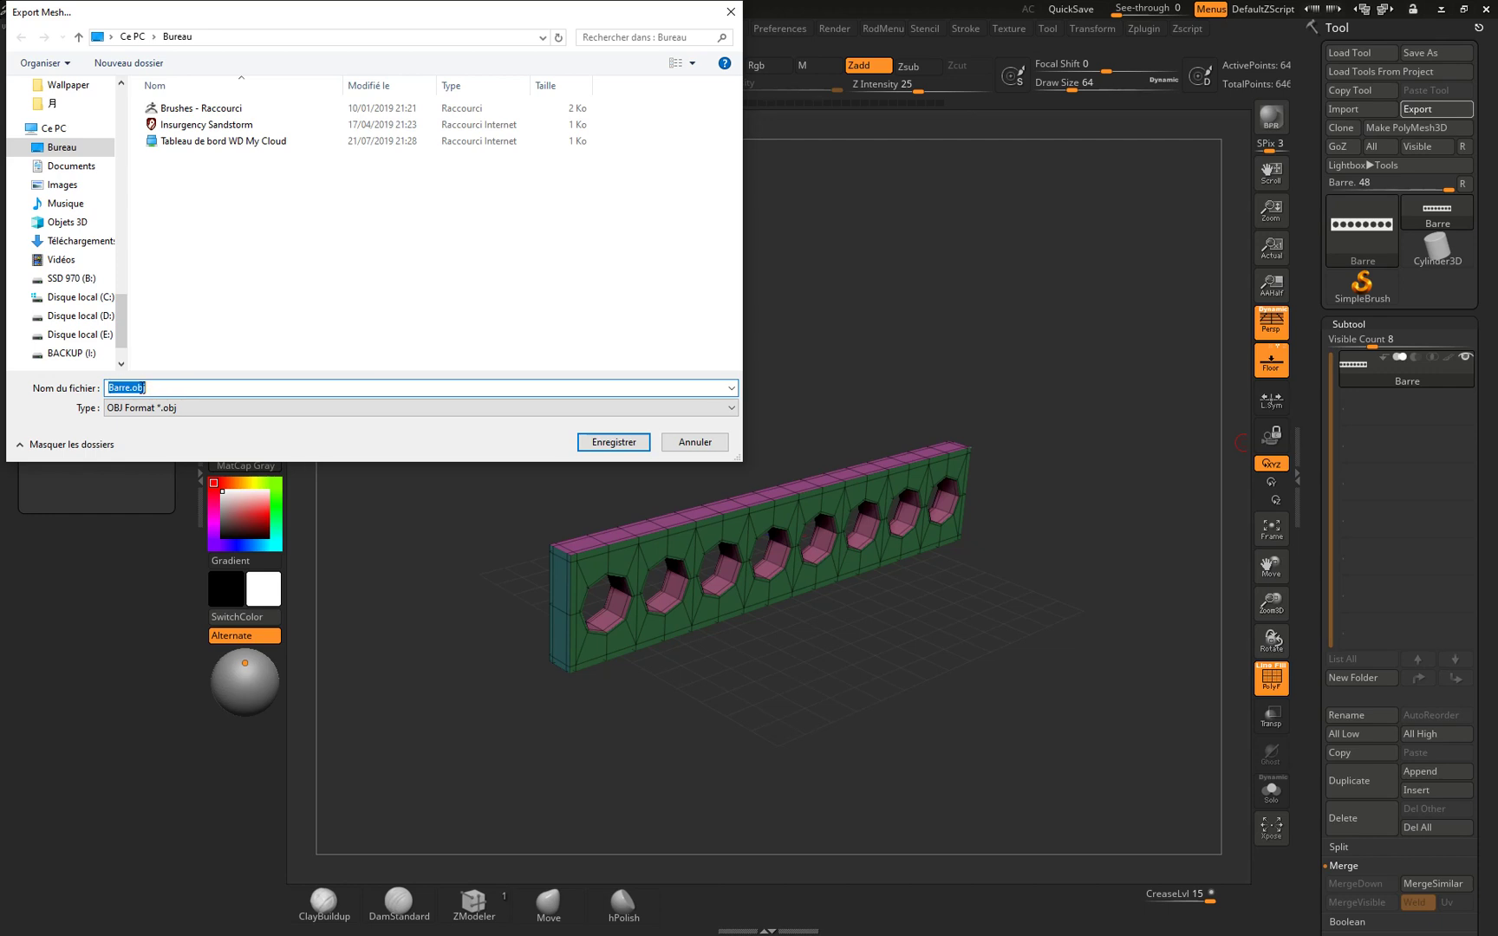
left_click(606, 441)
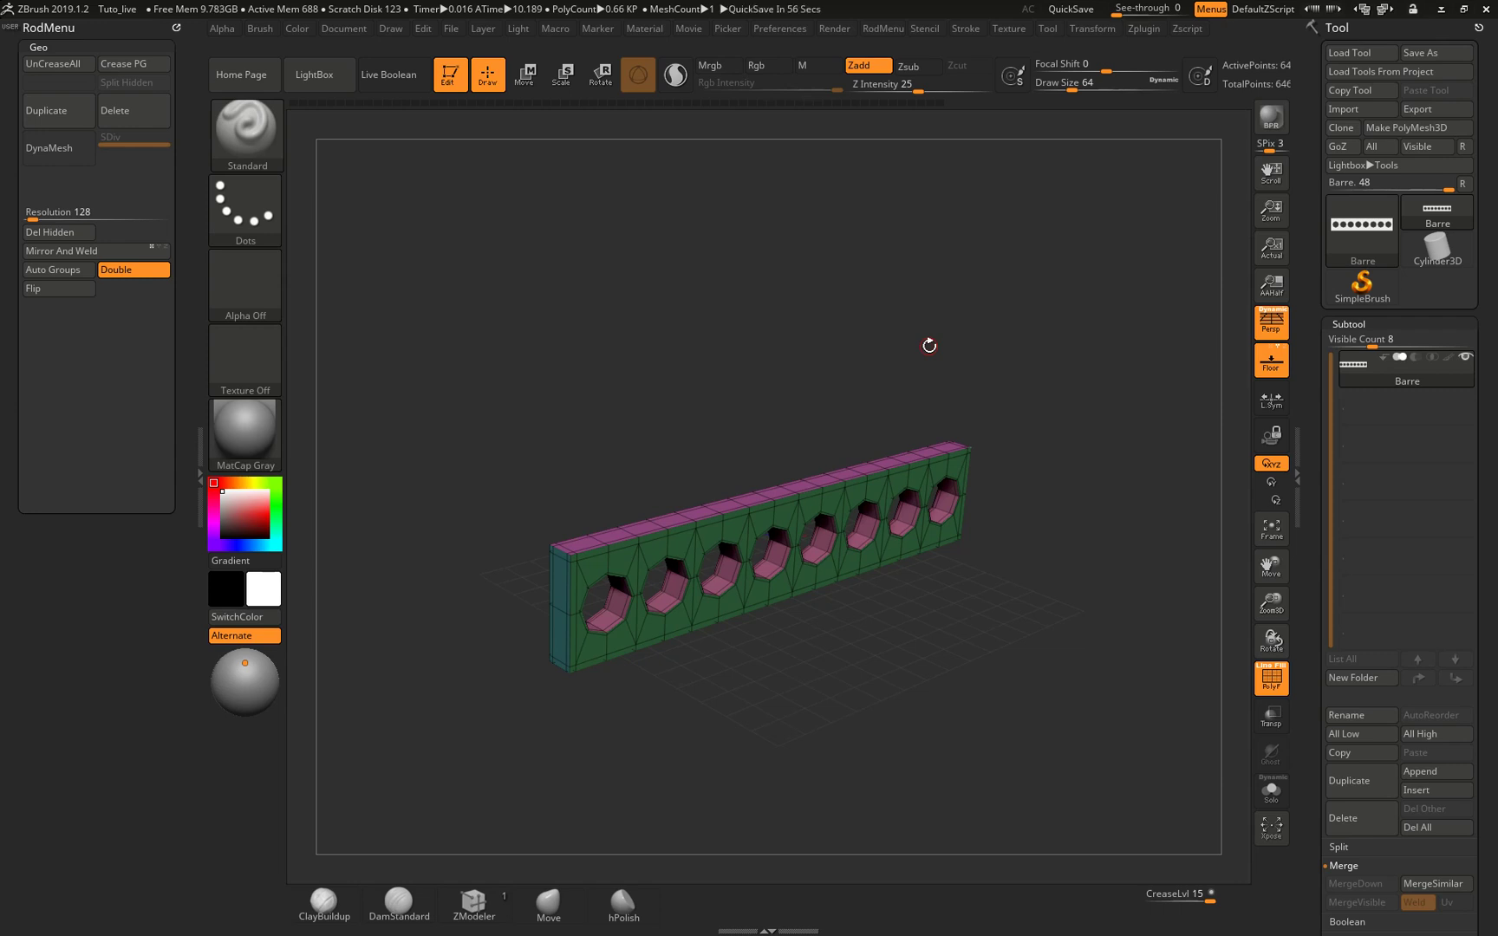
Switch to the Brave browser and view the blender.org download page for Blender 2.80.
key("alt+Tab")
key("alt+Tab")
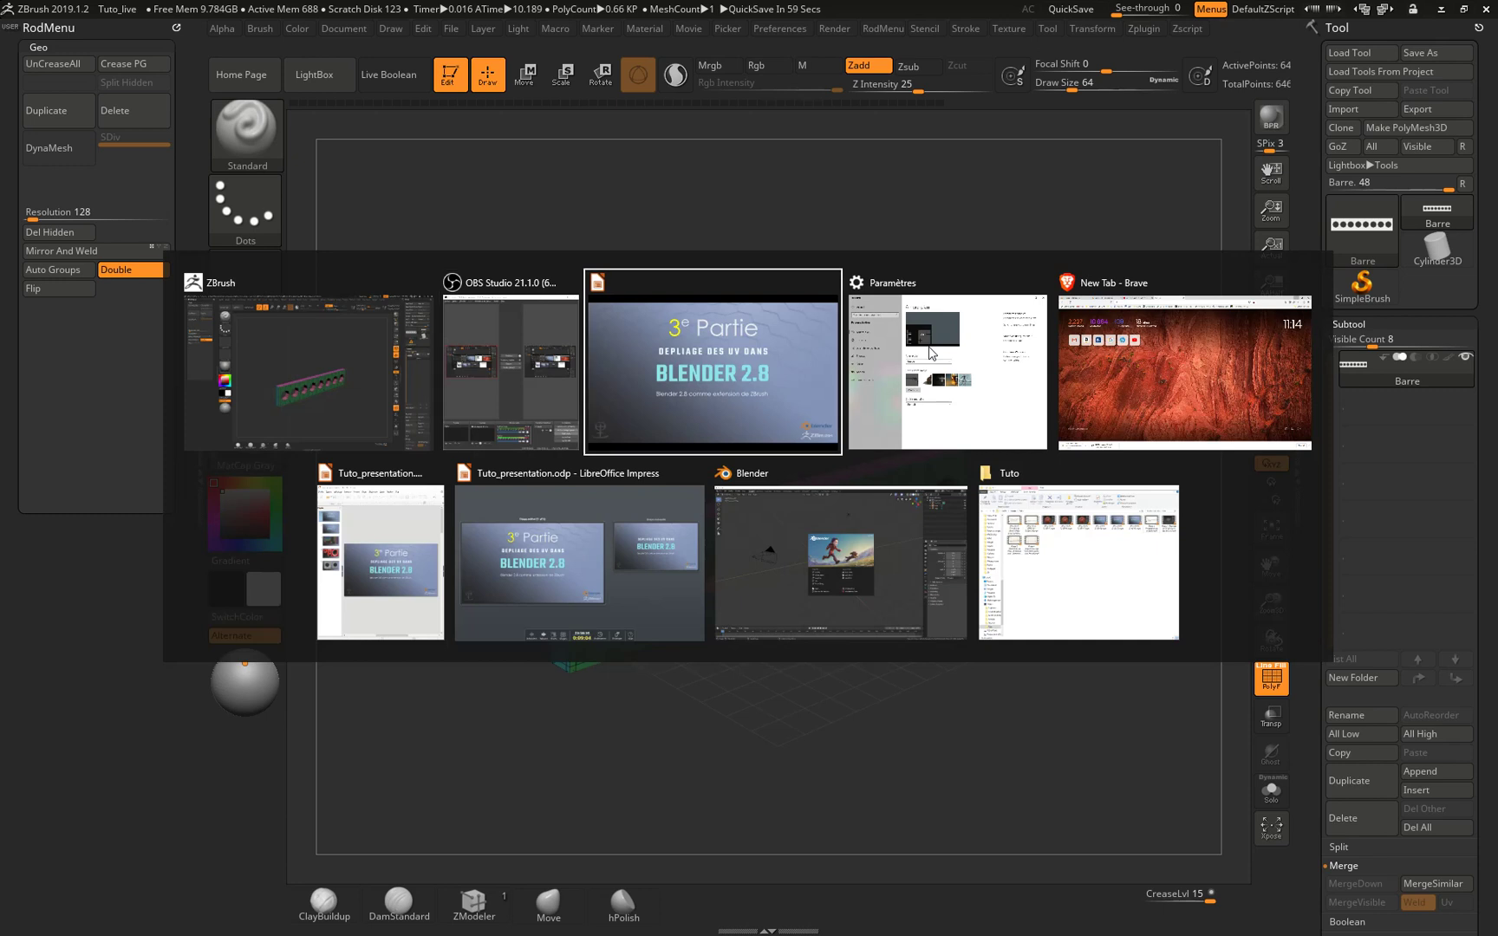
key("alt+Tab")
key("alt+Tab")
key("alt+Tab")
key("alt+Tab")
key("alt+Tab")
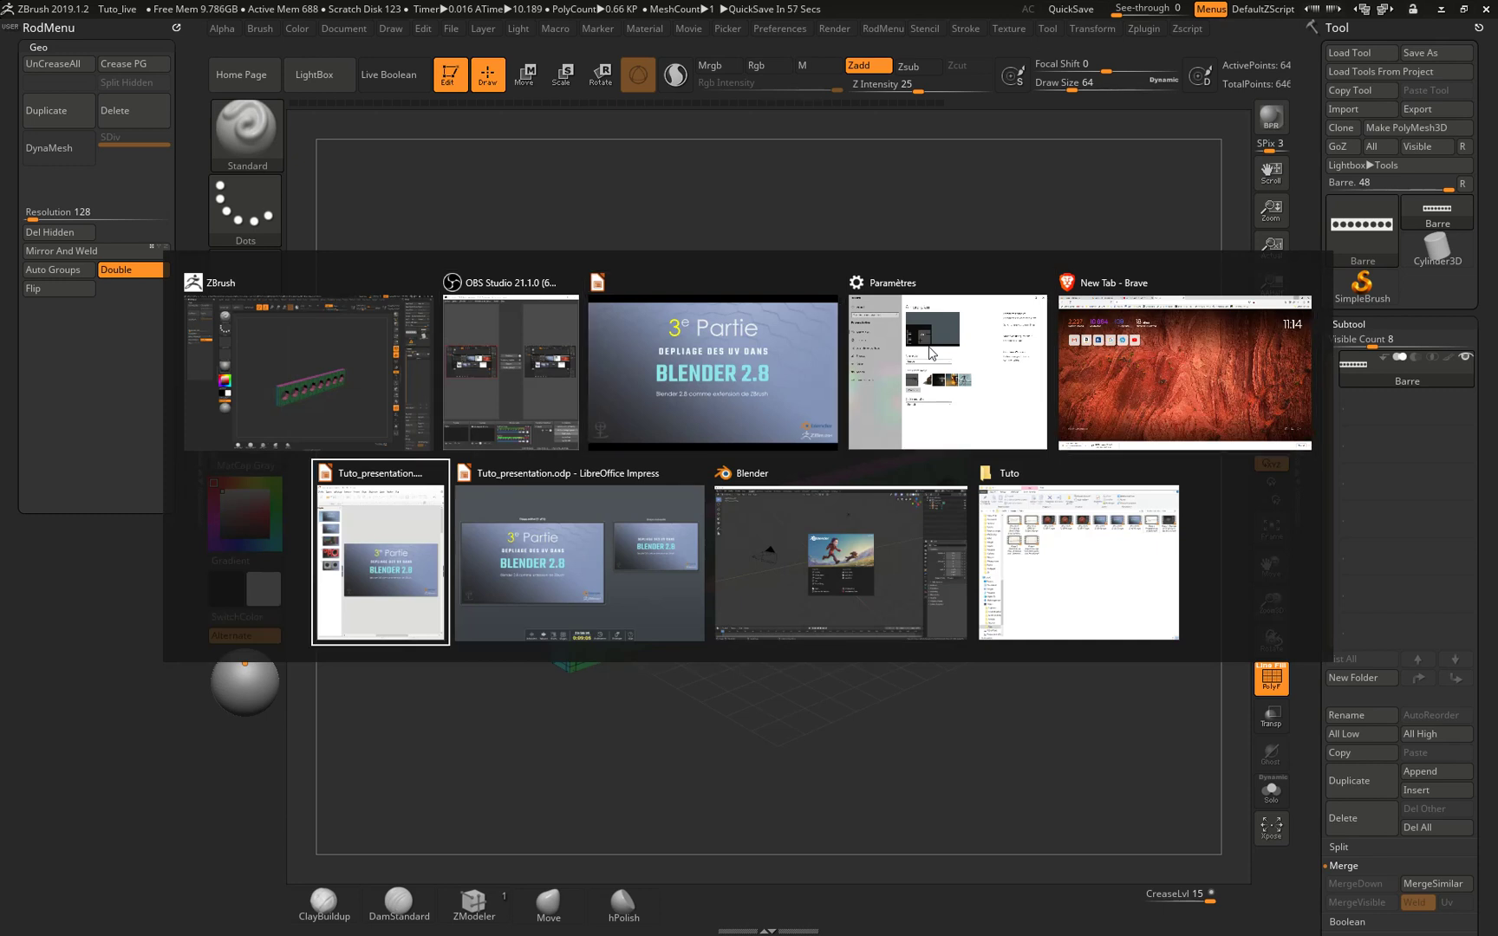
key("alt+Tab")
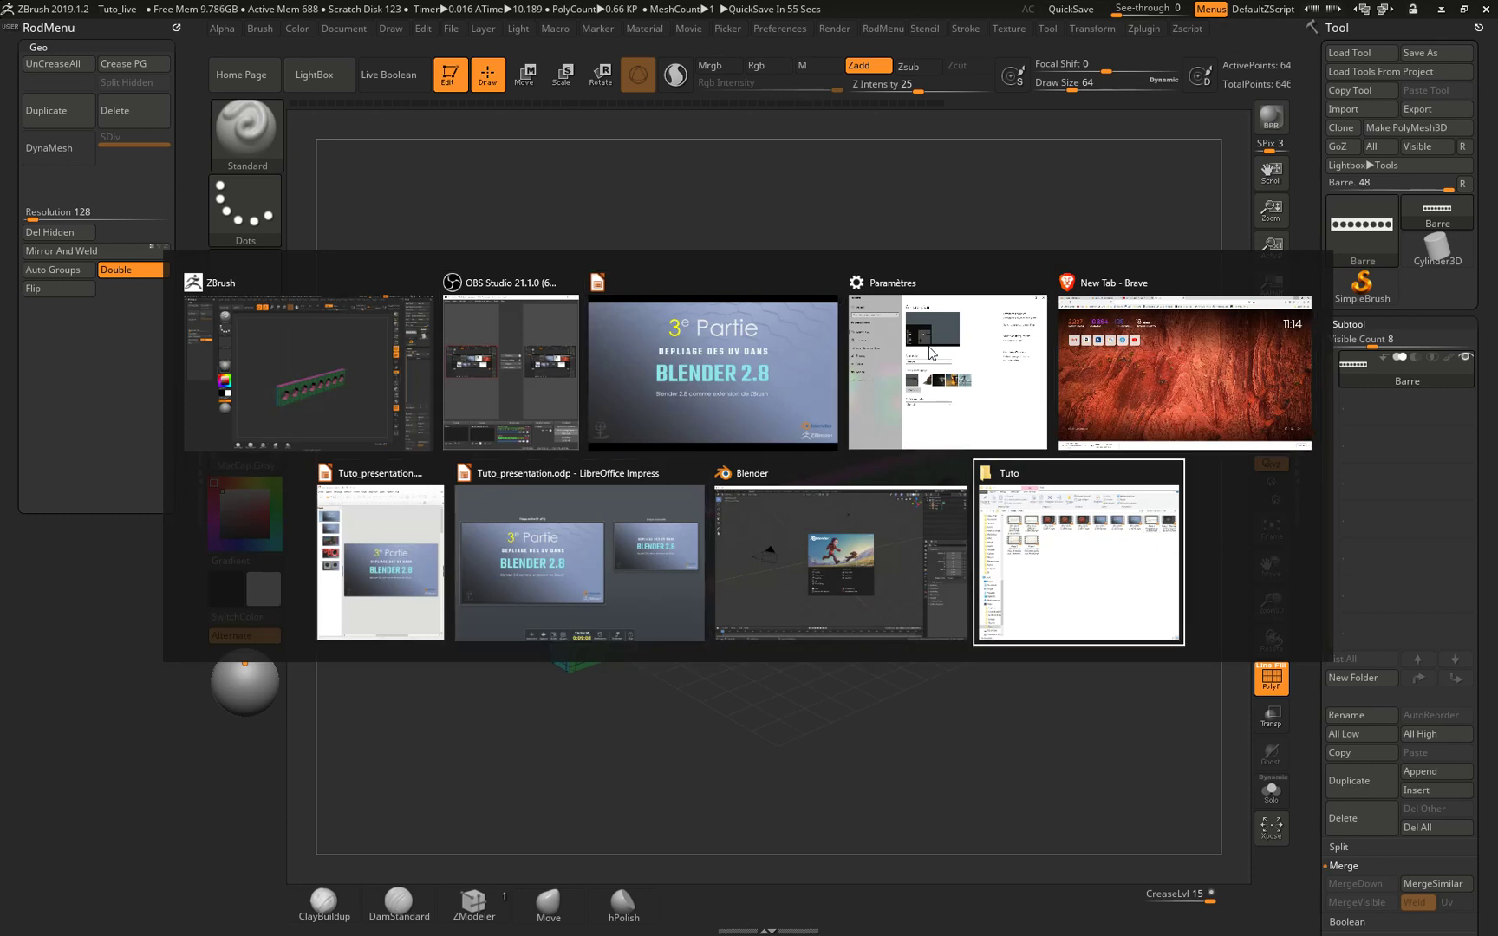
key("alt+Tab")
left_click(1153, 378)
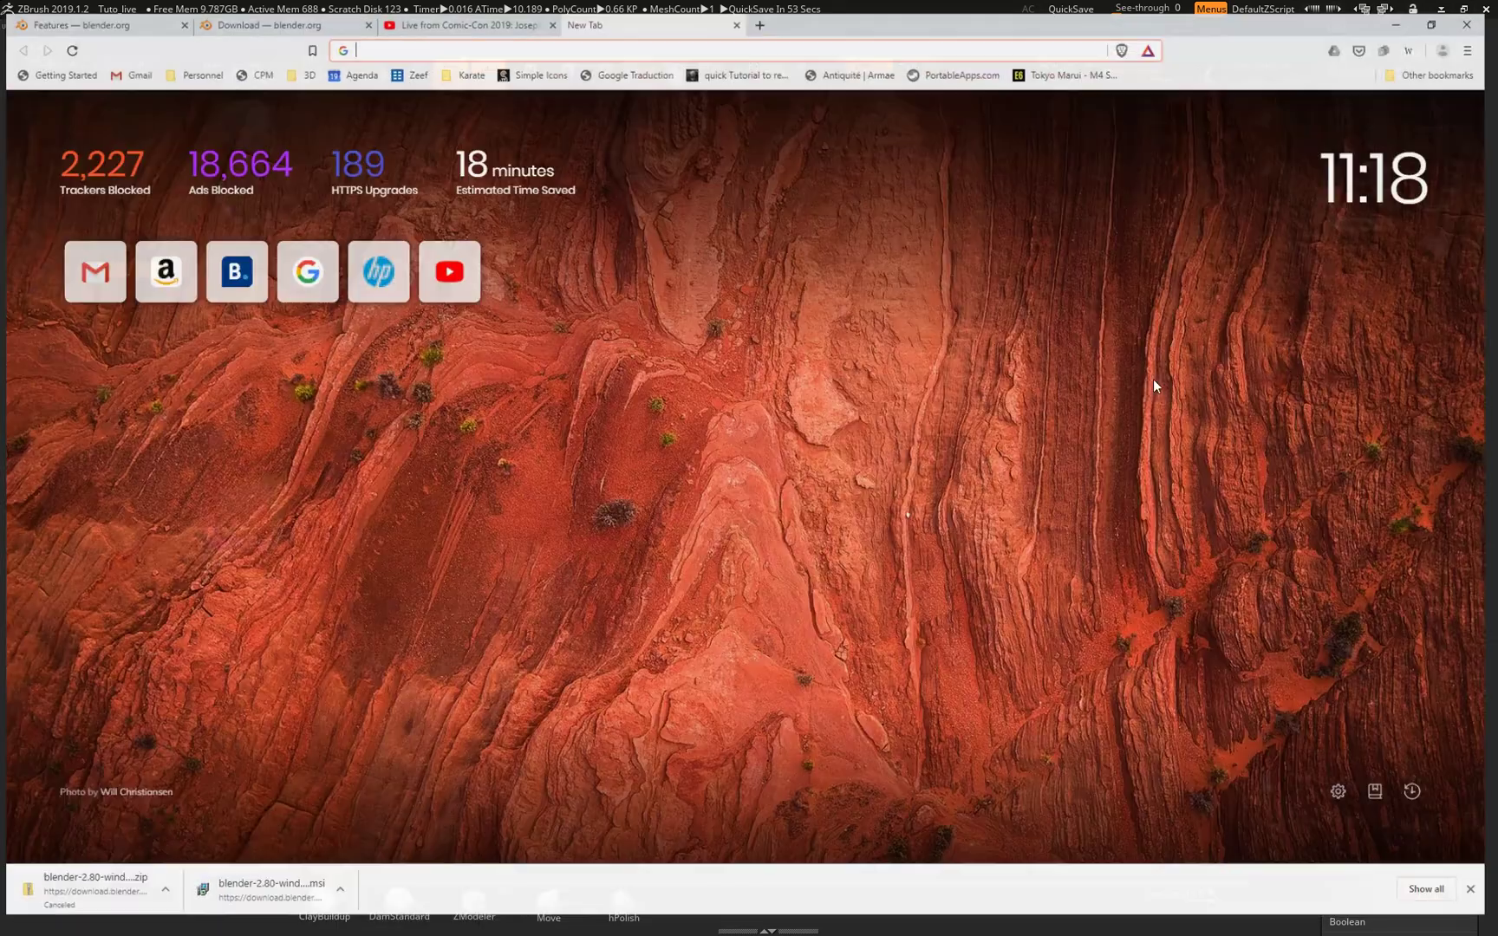
left_click(286, 12)
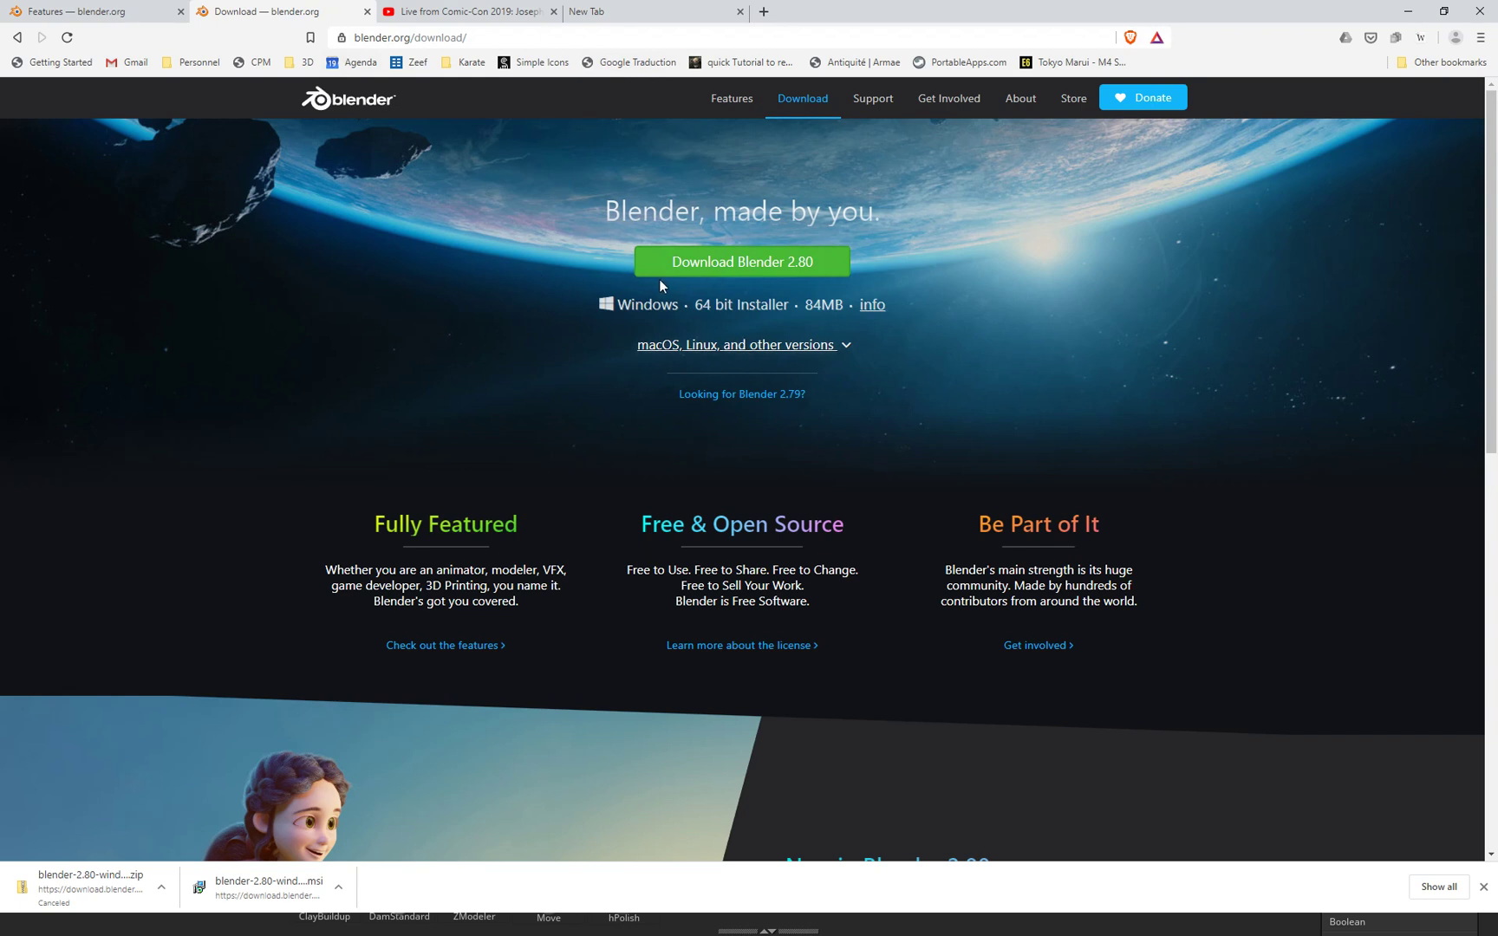
Switch to Blender and dismiss the splash screen to reach the default scene.
key("alt+Tab")
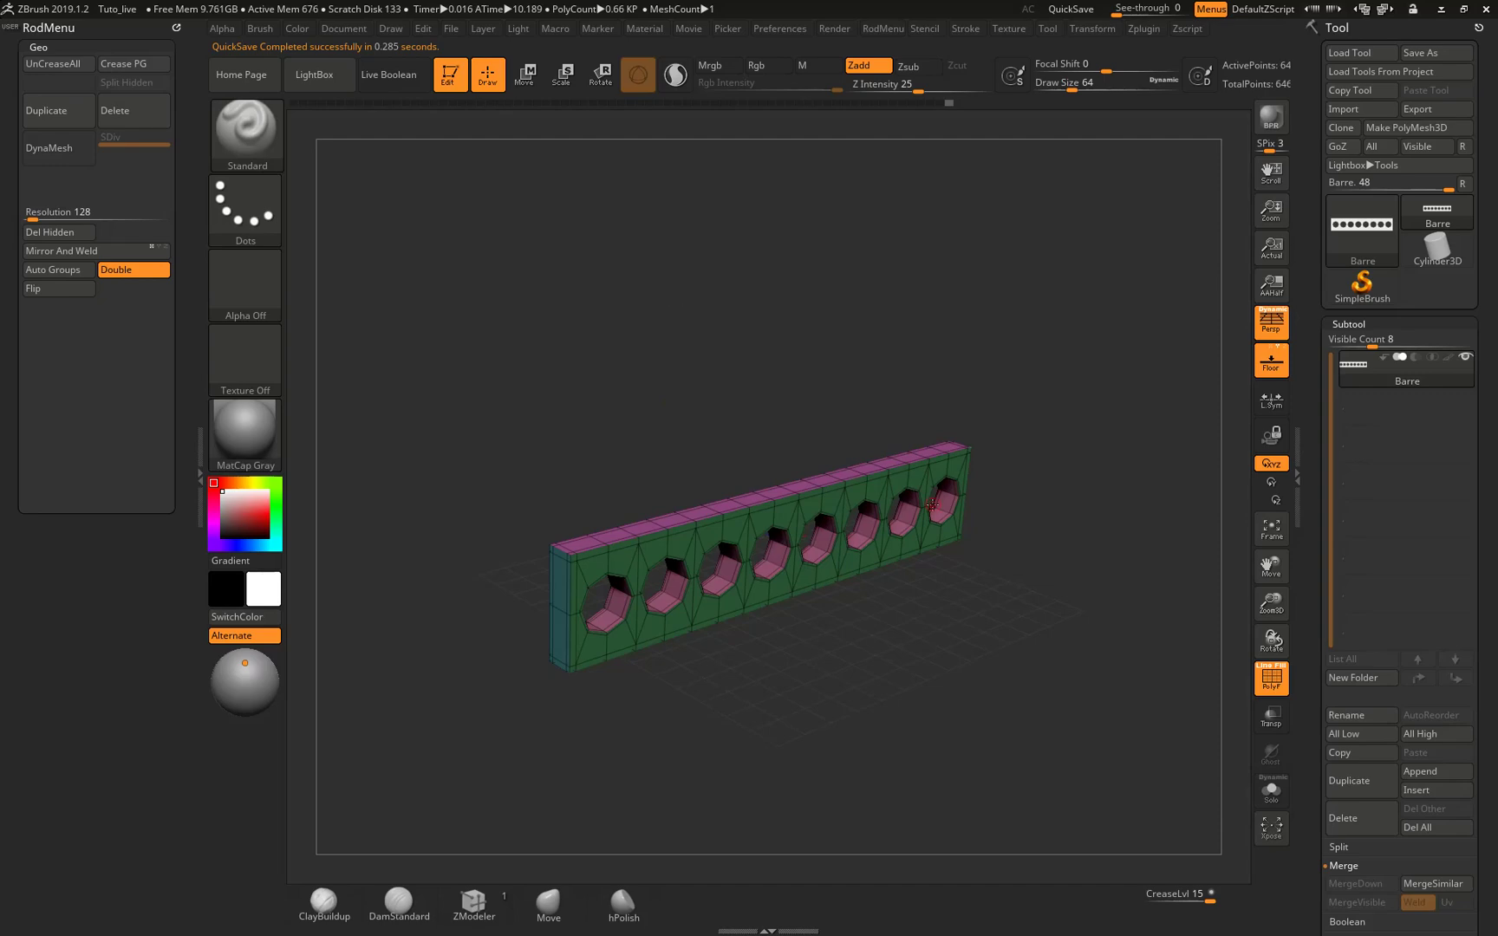
key("alt+Tab")
key("alt+Tab")
key("alt+Tab")
key("alt+Tab")
key("alt+Tab")
key("alt+Tab")
key("alt+Tab")
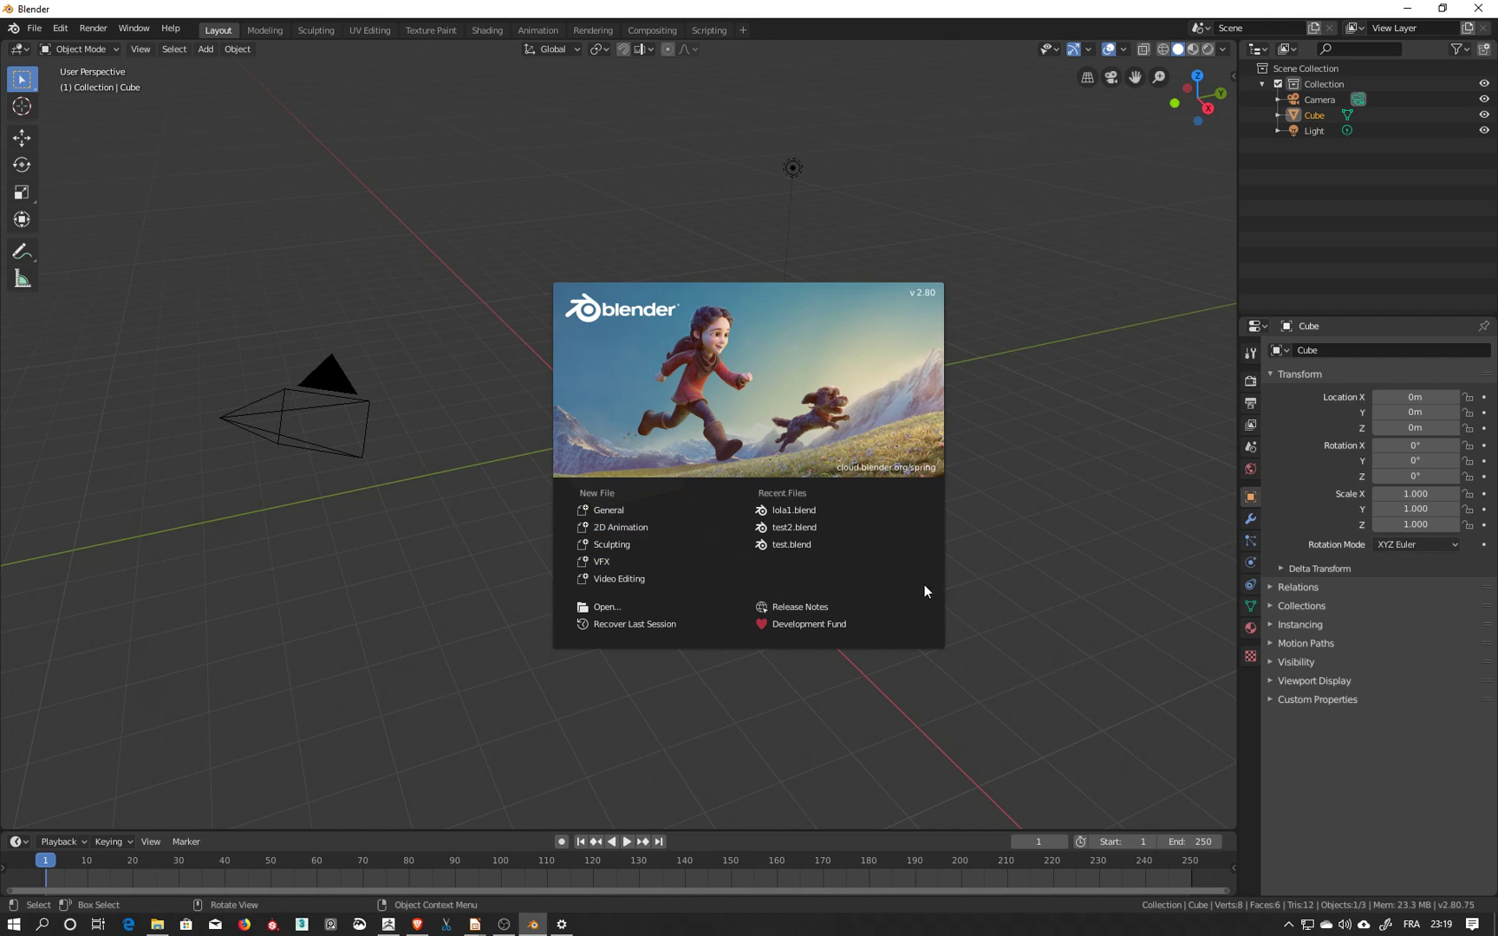
left_click(1010, 547)
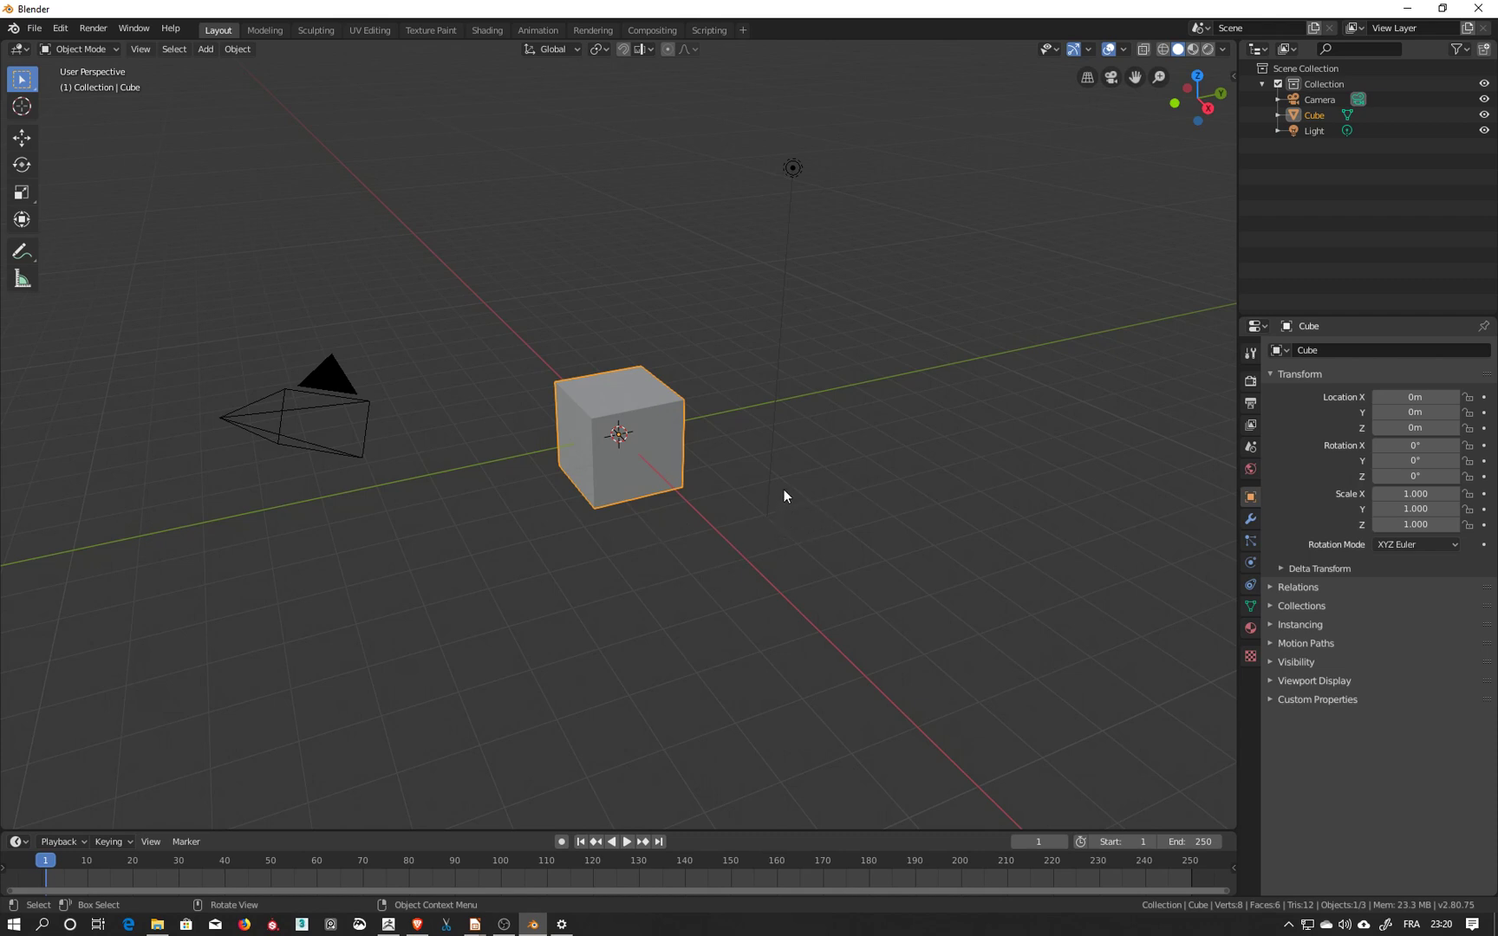
Examine the default cube by orbiting, zooming and panning the 3D view around it.
mouse_move(785, 496)
middle_mouse_down()
mouse_move(752, 527)
mouse_move(621, 506)
mouse_move(699, 424)
mouse_move(819, 525)
mouse_move(859, 408)
mouse_move(686, 516)
mouse_move(859, 390)
mouse_move(634, 500)
mouse_move(796, 423)
mouse_move(805, 485)
mouse_move(793, 488)
middle_mouse_up()
scroll(631, 494, "down", 3)
scroll(632, 494, "up", 4)
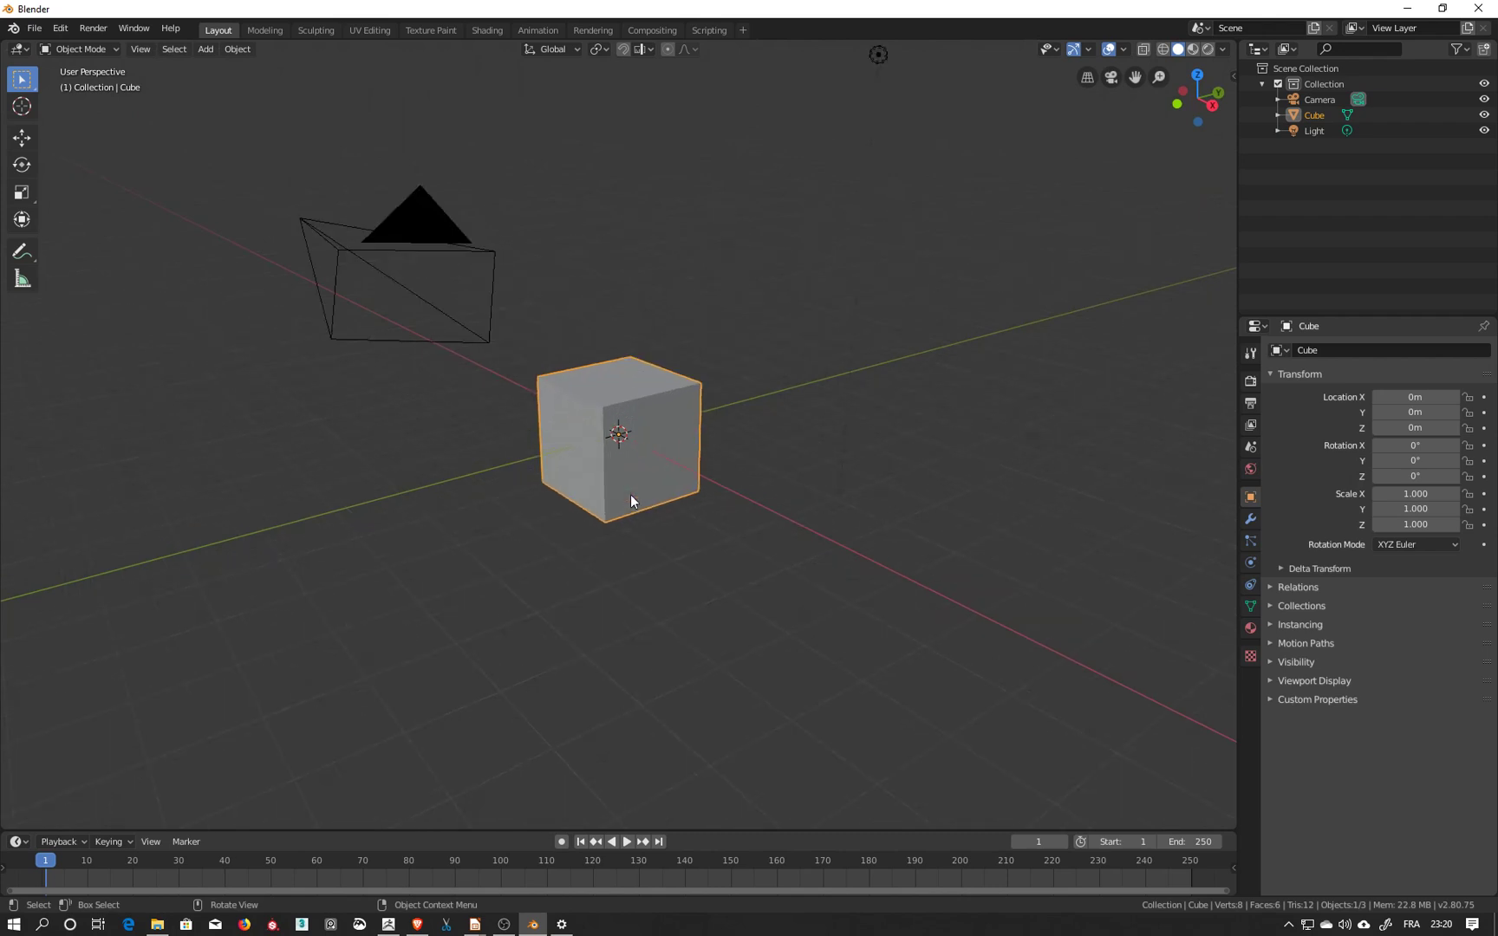
scroll(631, 500, "up", 8)
scroll(631, 499, "down", 3)
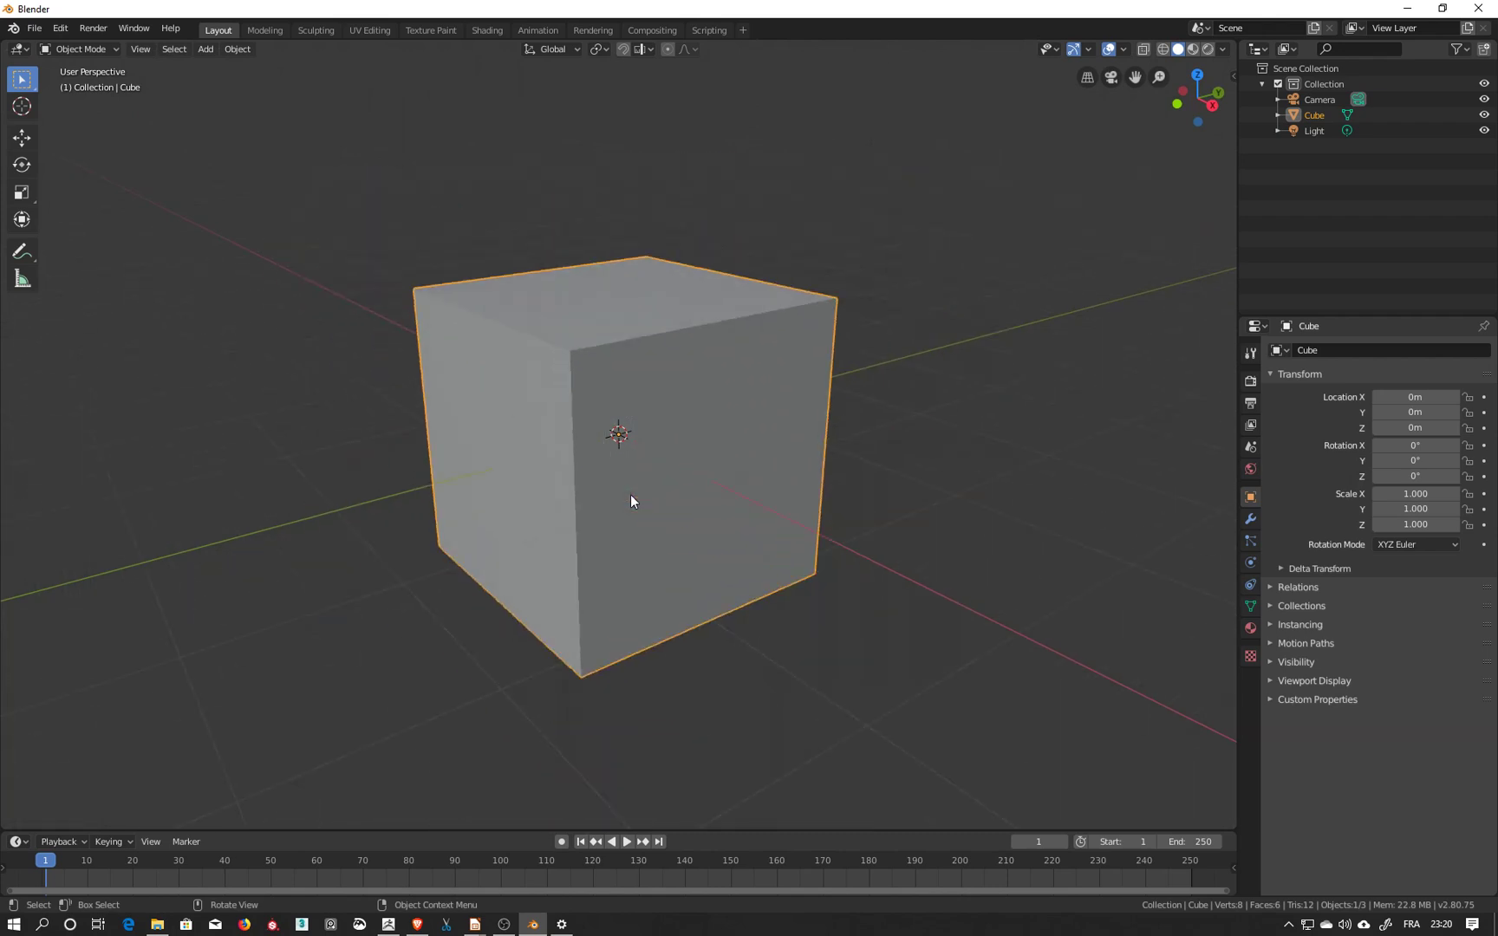
scroll(631, 495, "down", 2)
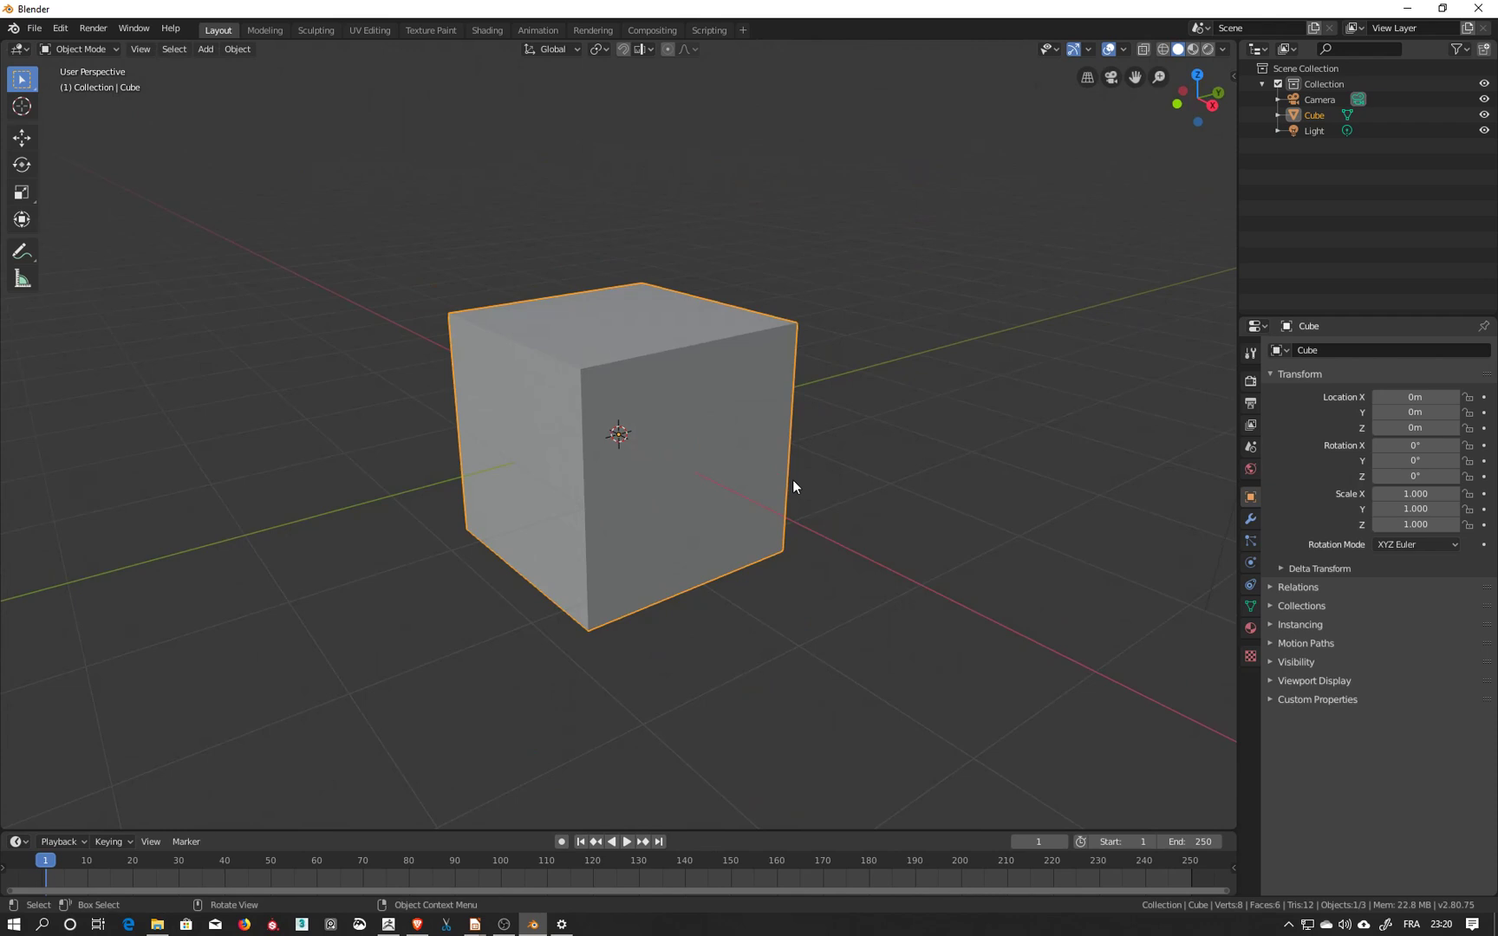
key("shift")
mouse_move(840, 476)
middle_mouse_down("shift")
mouse_move(645, 532)
mouse_move(936, 421)
mouse_move(591, 486)
mouse_move(1101, 480)
mouse_move(741, 481)
mouse_move(913, 324)
mouse_move(920, 511)
mouse_move(940, 344)
mouse_move(824, 459)
mouse_move(933, 483)
mouse_move(871, 451)
mouse_move(855, 466)
middle_mouse_up("shift")
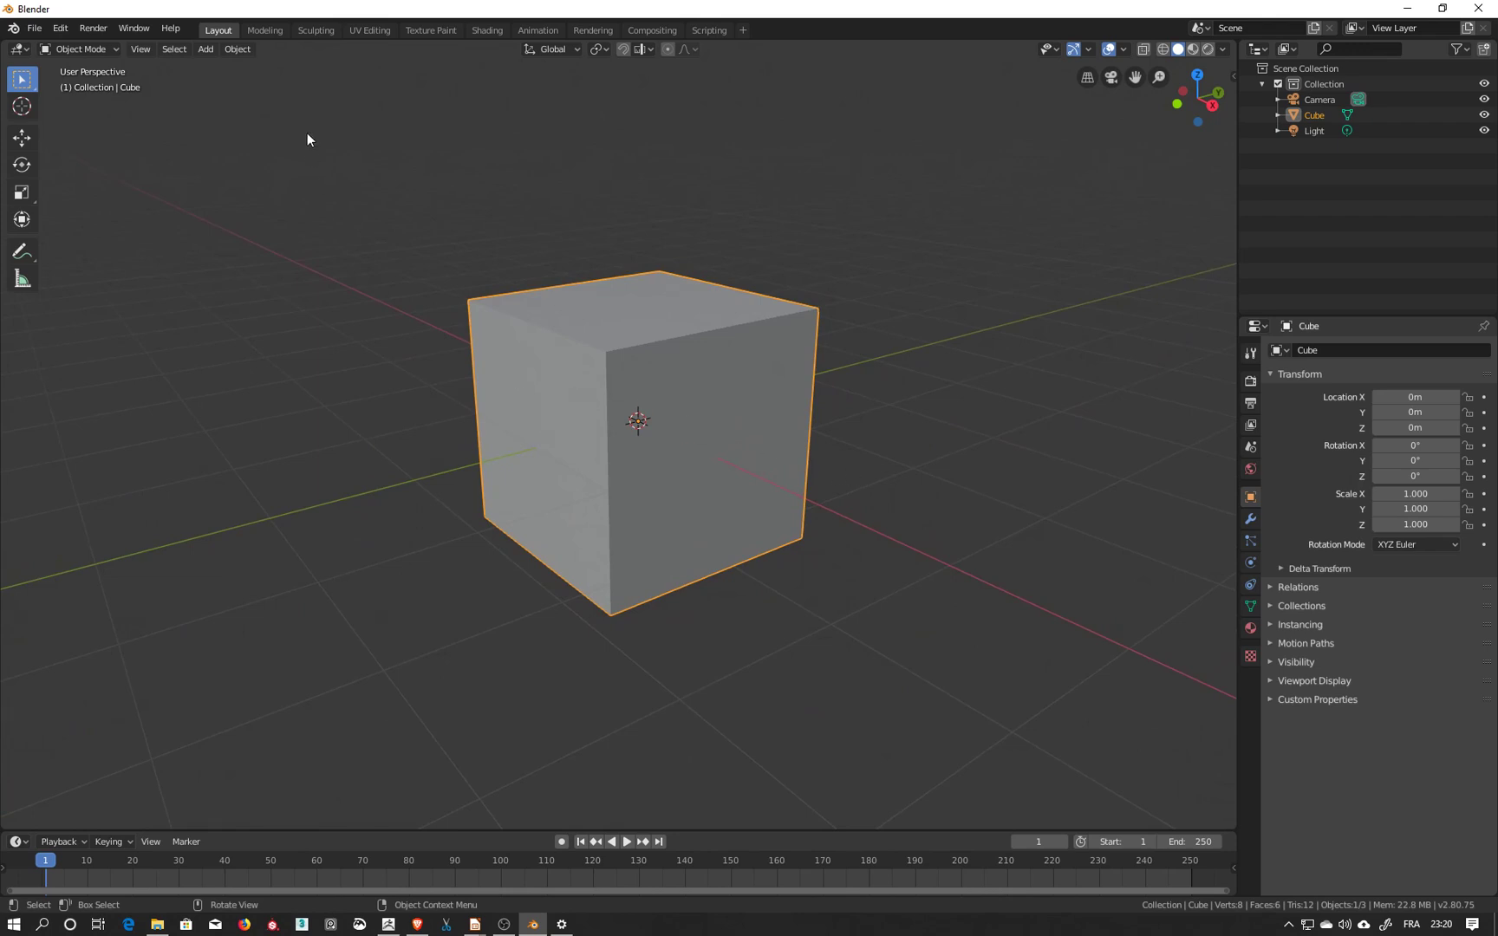
Look at the cube in axis-aligned orthographic views, including the back, and return to a perspective view.
left_click(1210, 105)
left_click(1222, 98)
left_click(1199, 74)
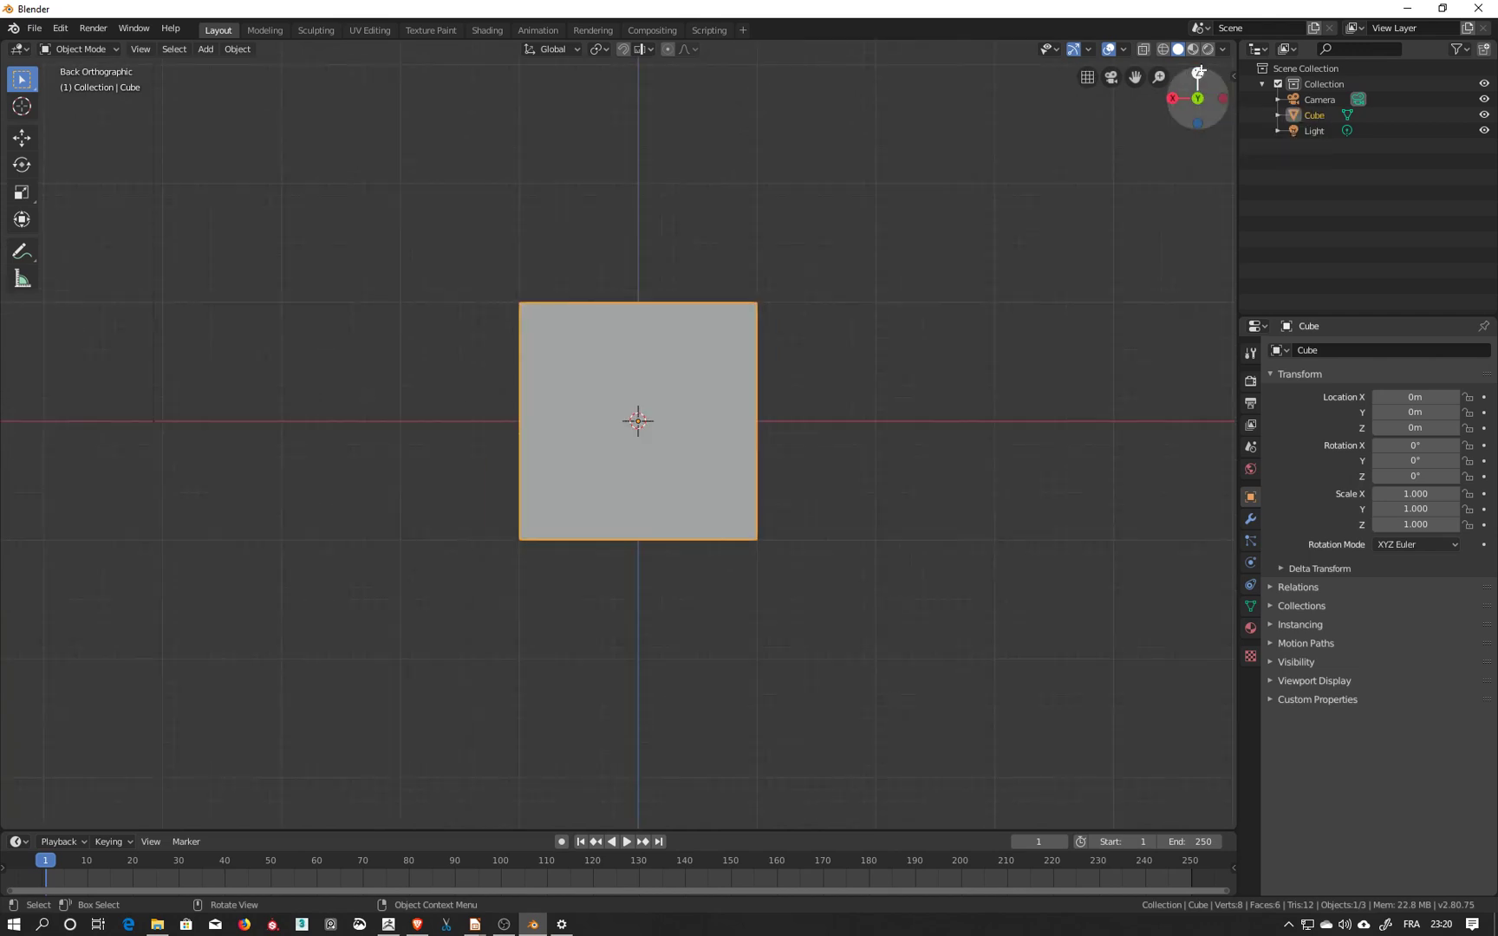
mouse_move(1031, 238)
middle_mouse_down()
mouse_move(910, 316)
mouse_move(846, 171)
mouse_move(826, 161)
mouse_move(846, 211)
mouse_move(809, 204)
mouse_move(946, 311)
mouse_move(924, 278)
mouse_move(937, 281)
mouse_move(926, 301)
mouse_move(960, 263)
mouse_move(953, 301)
mouse_move(920, 257)
mouse_move(922, 297)
mouse_move(1017, 222)
middle_mouse_up()
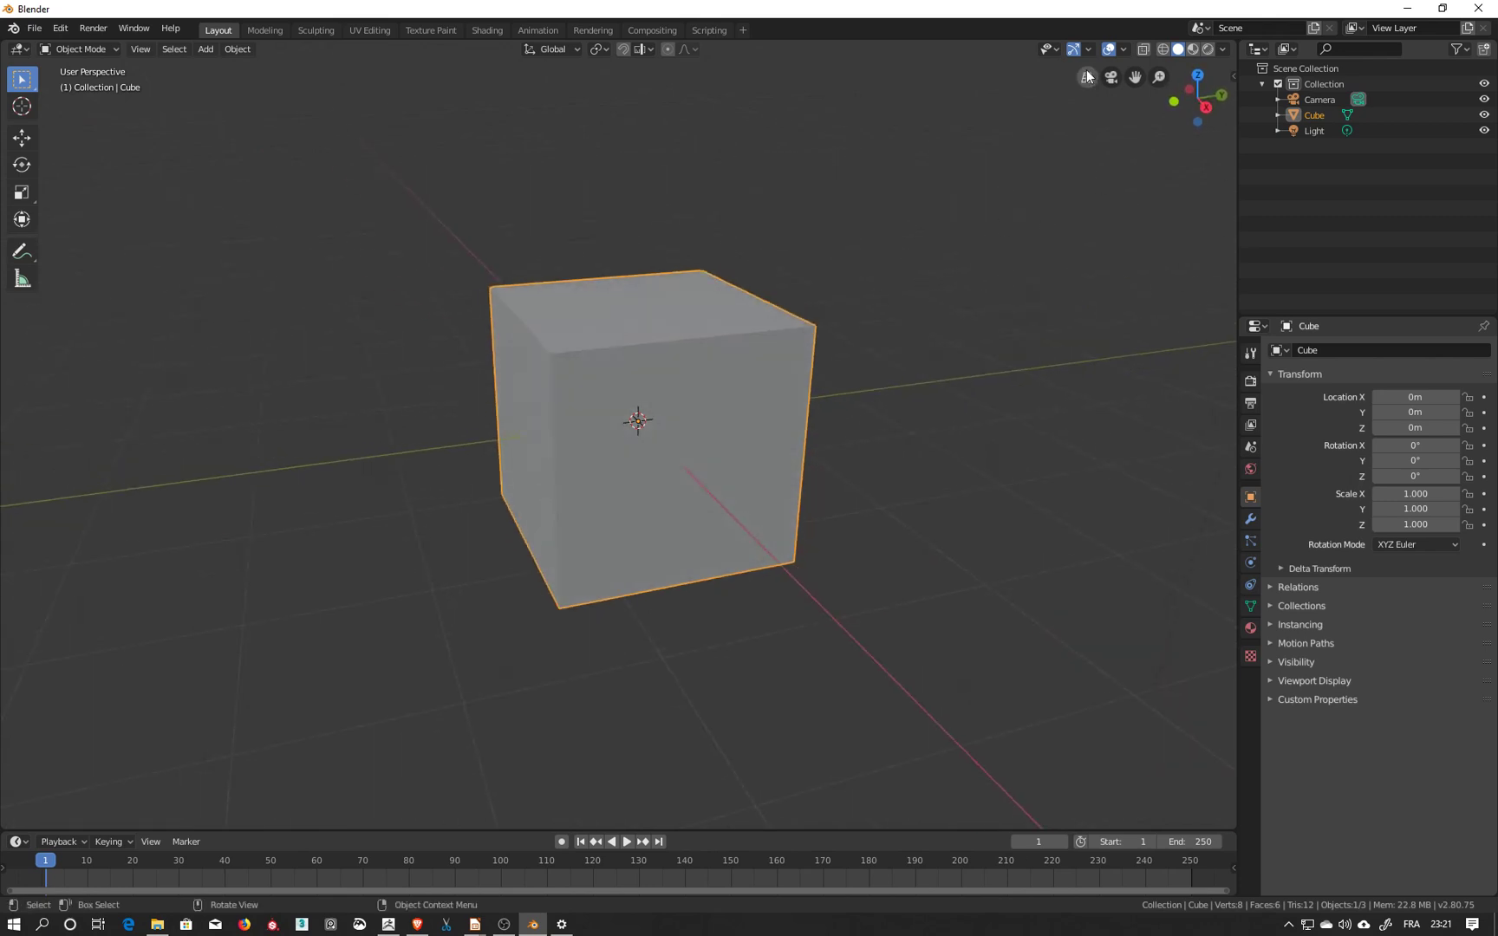
middle_click_drag(948, 264, 962, 279)
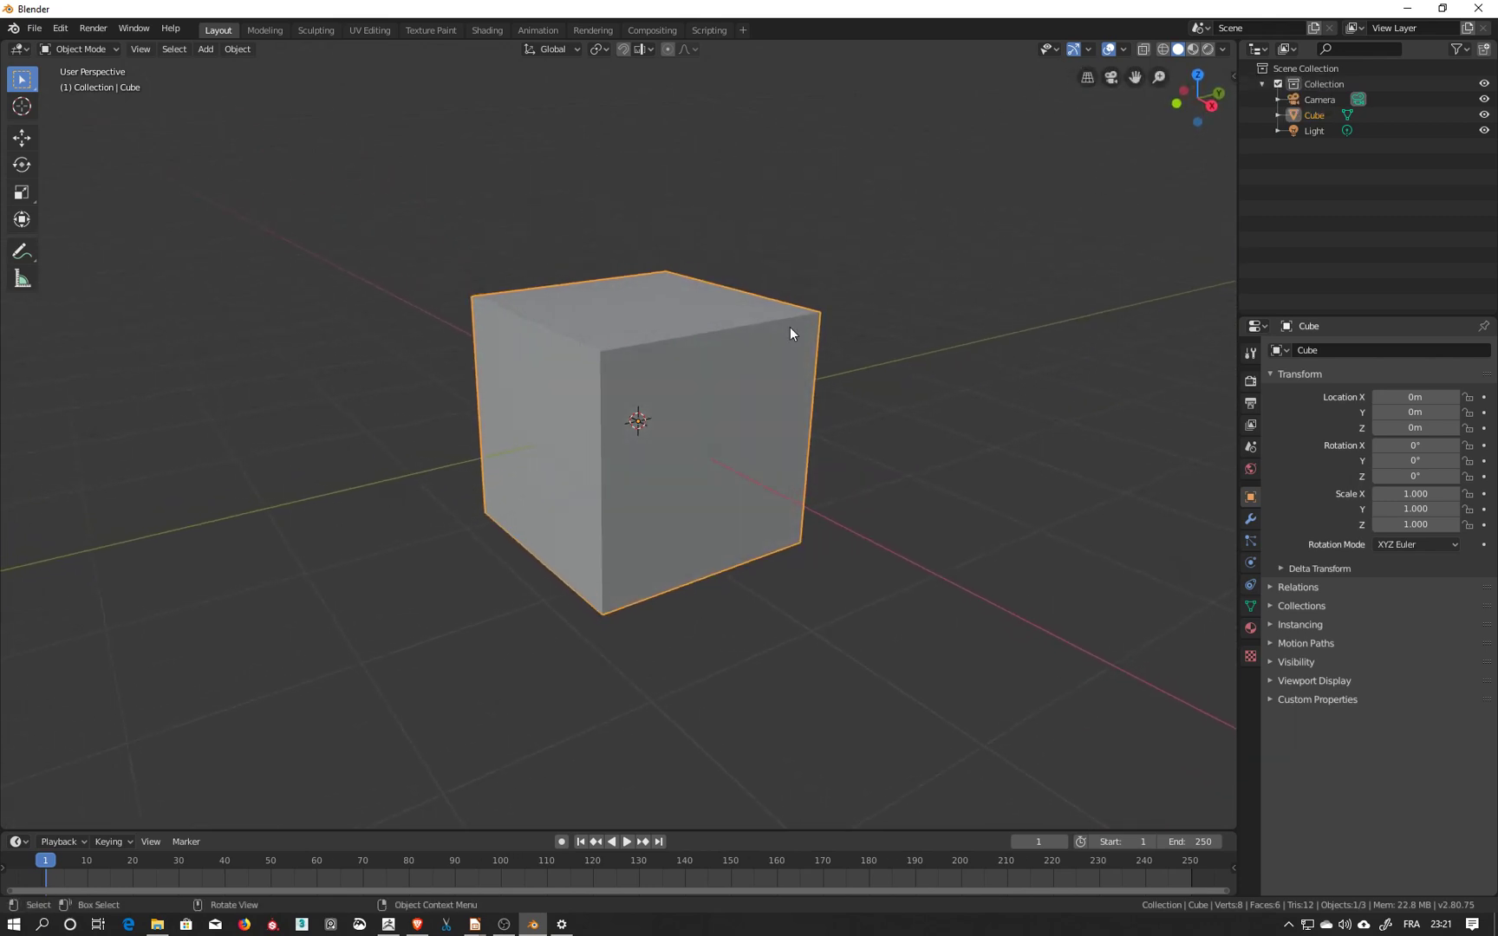
Delete the default cube from the scene.
left_click(878, 343)
left_click(711, 356)
left_click(855, 364)
left_click(735, 351)
left_click(863, 376)
left_click(719, 368)
left_click(903, 381)
left_click(736, 374)
key("Delete")
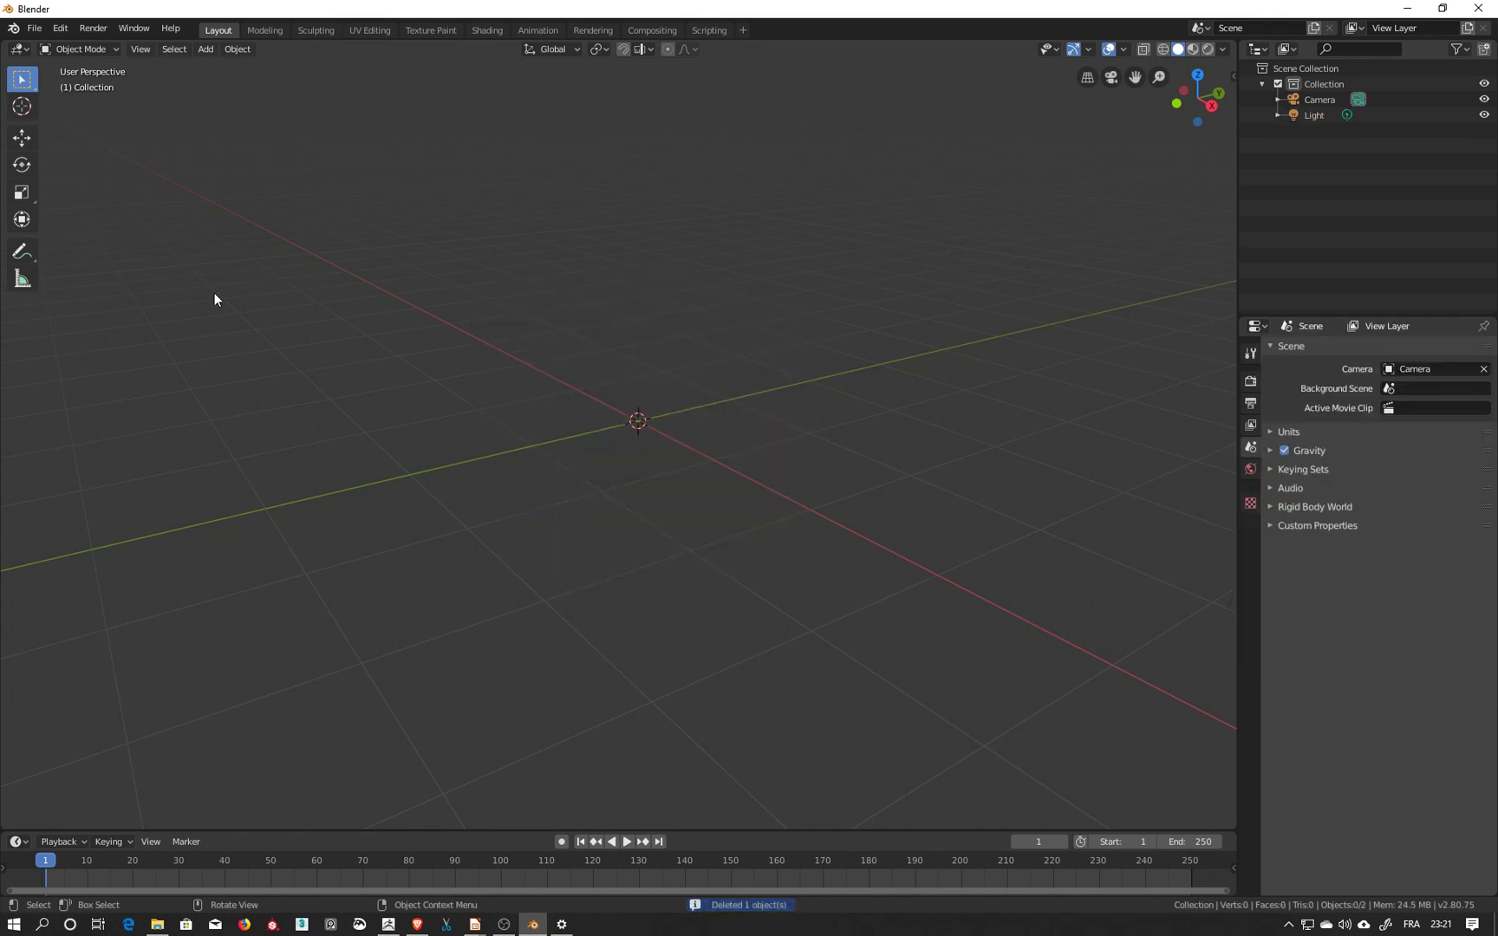
Import the Wavefront file Barre.OBJ from the Desktop folder with the default import options.
left_click(35, 29)
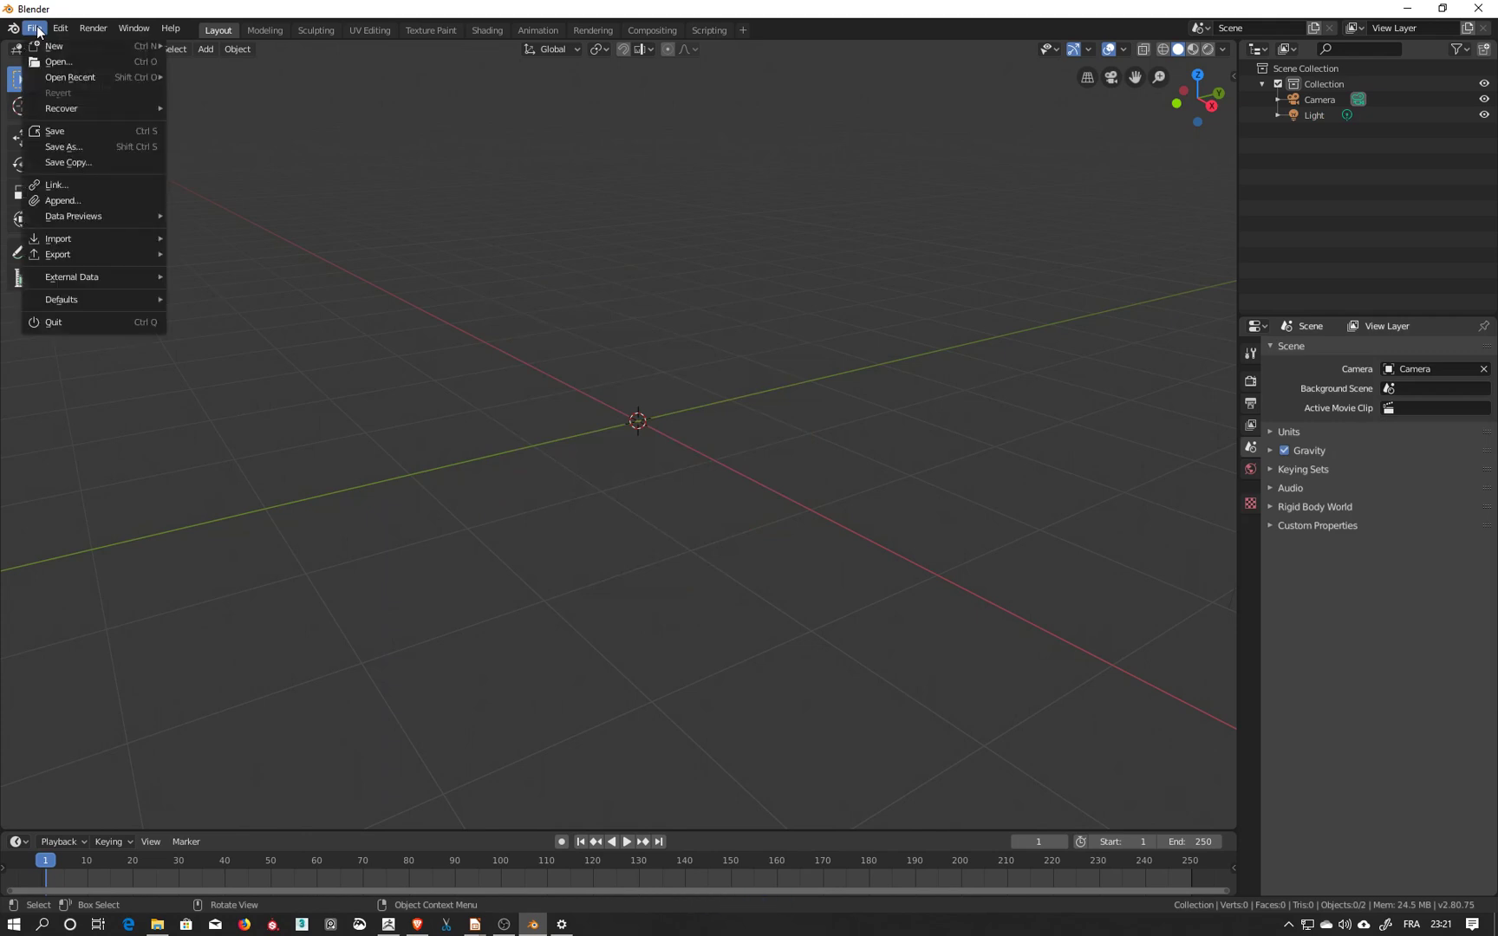
mouse_move(70, 240)
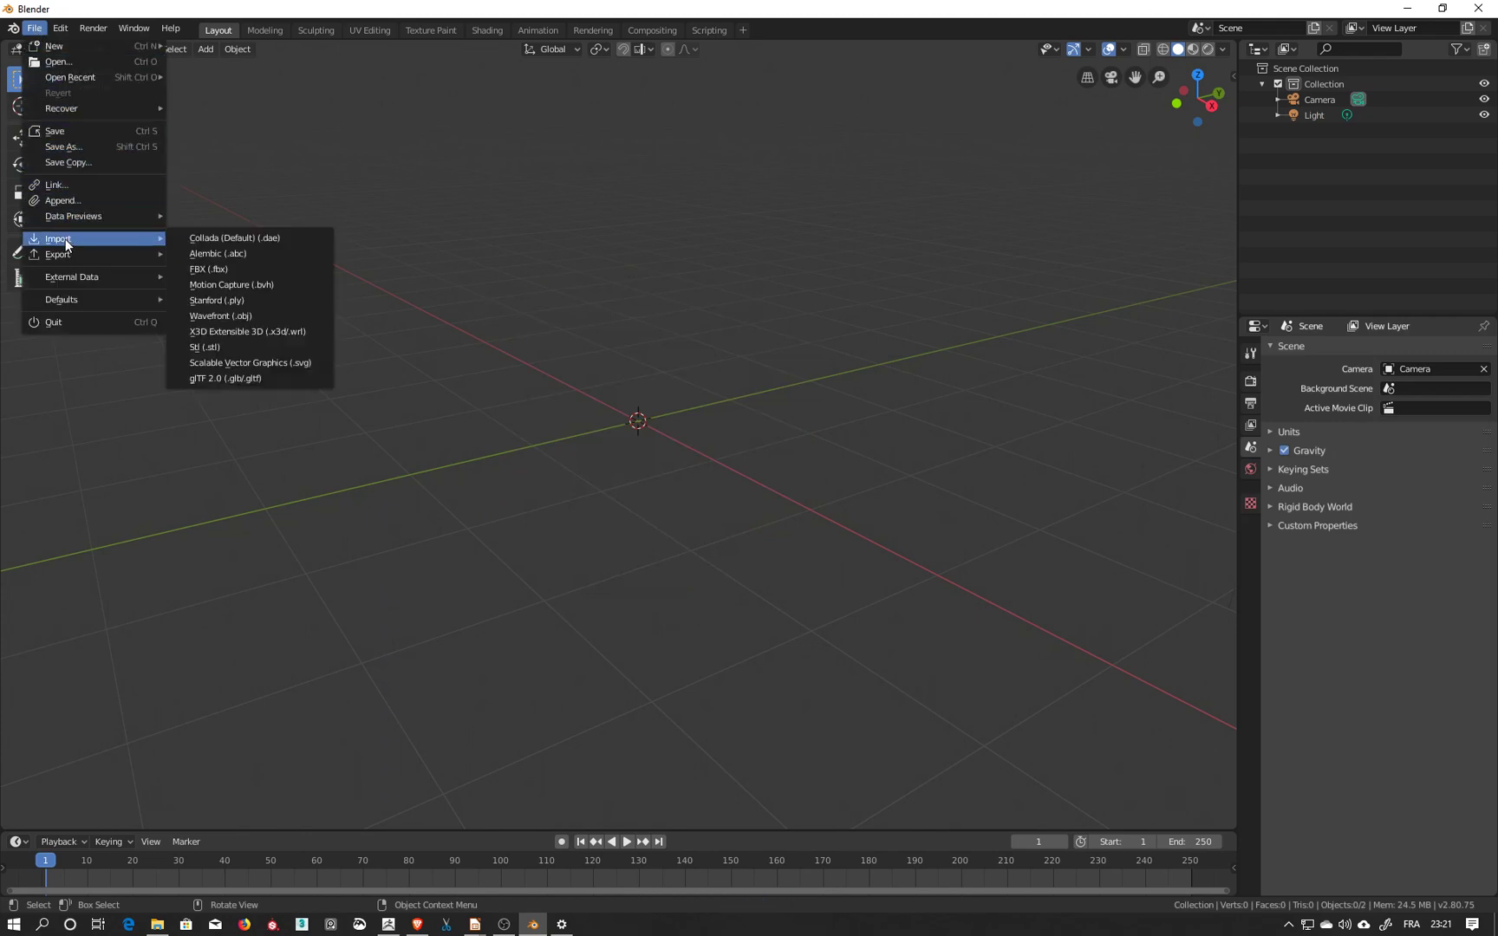
left_click(237, 315)
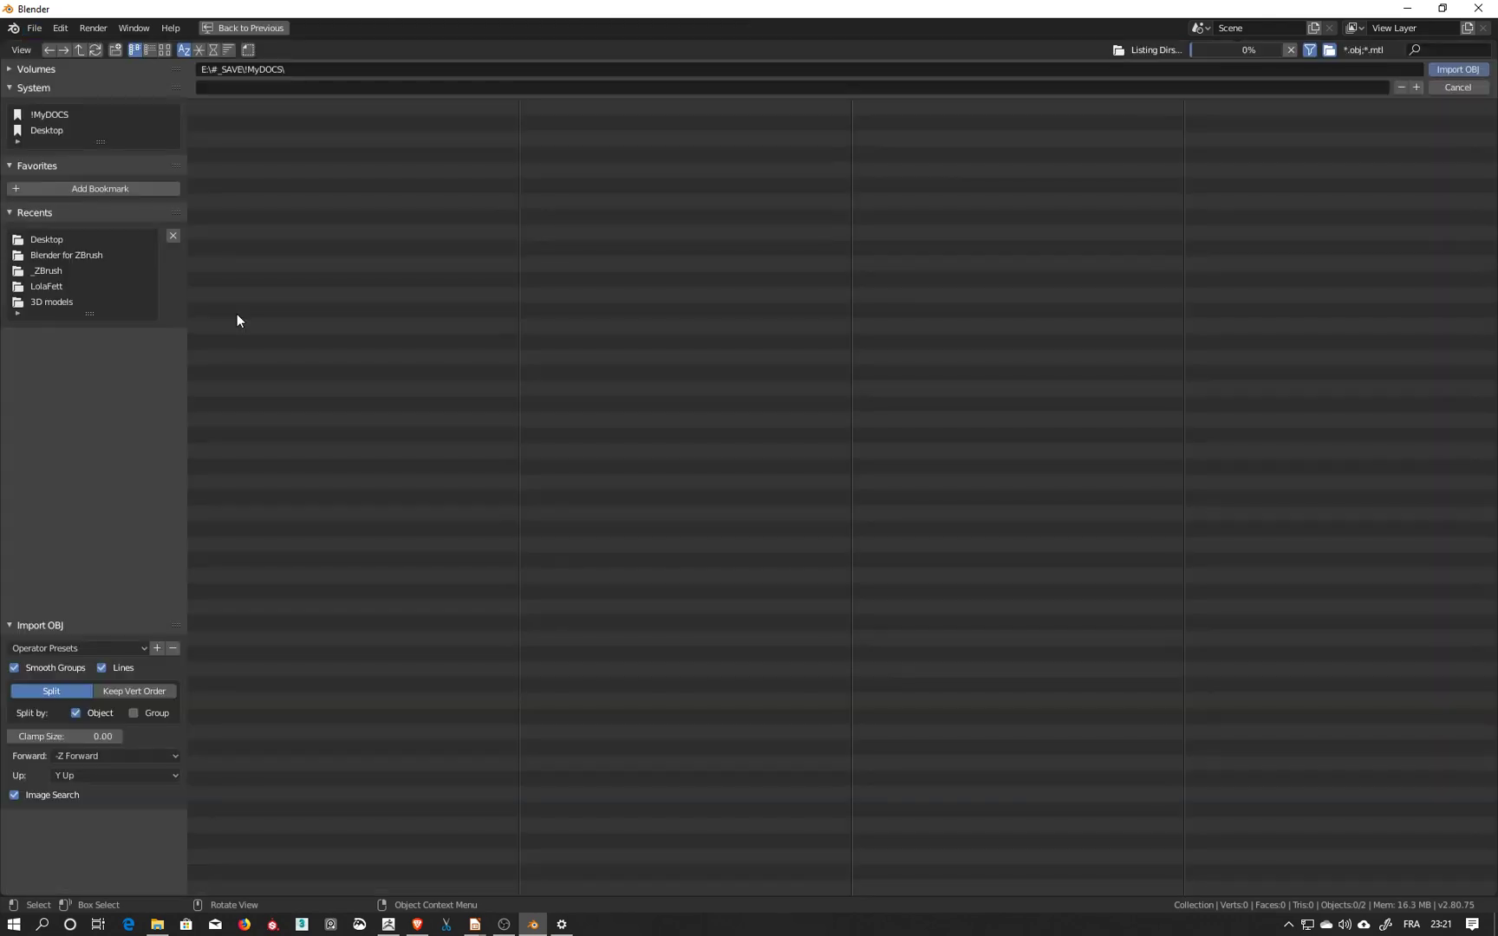
left_click(41, 131)
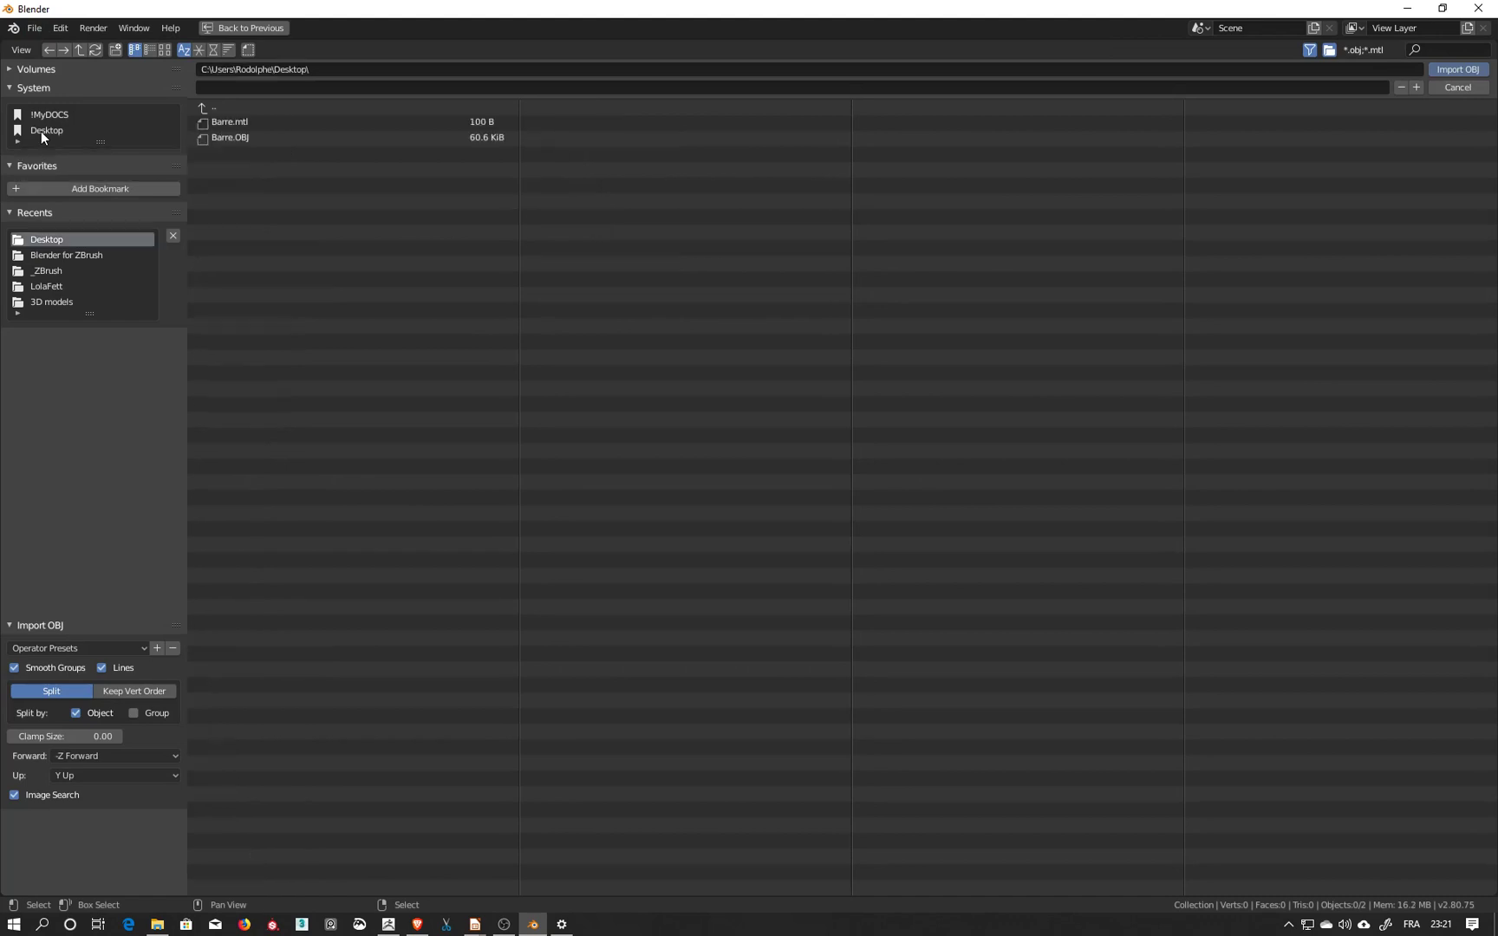
left_click(215, 138)
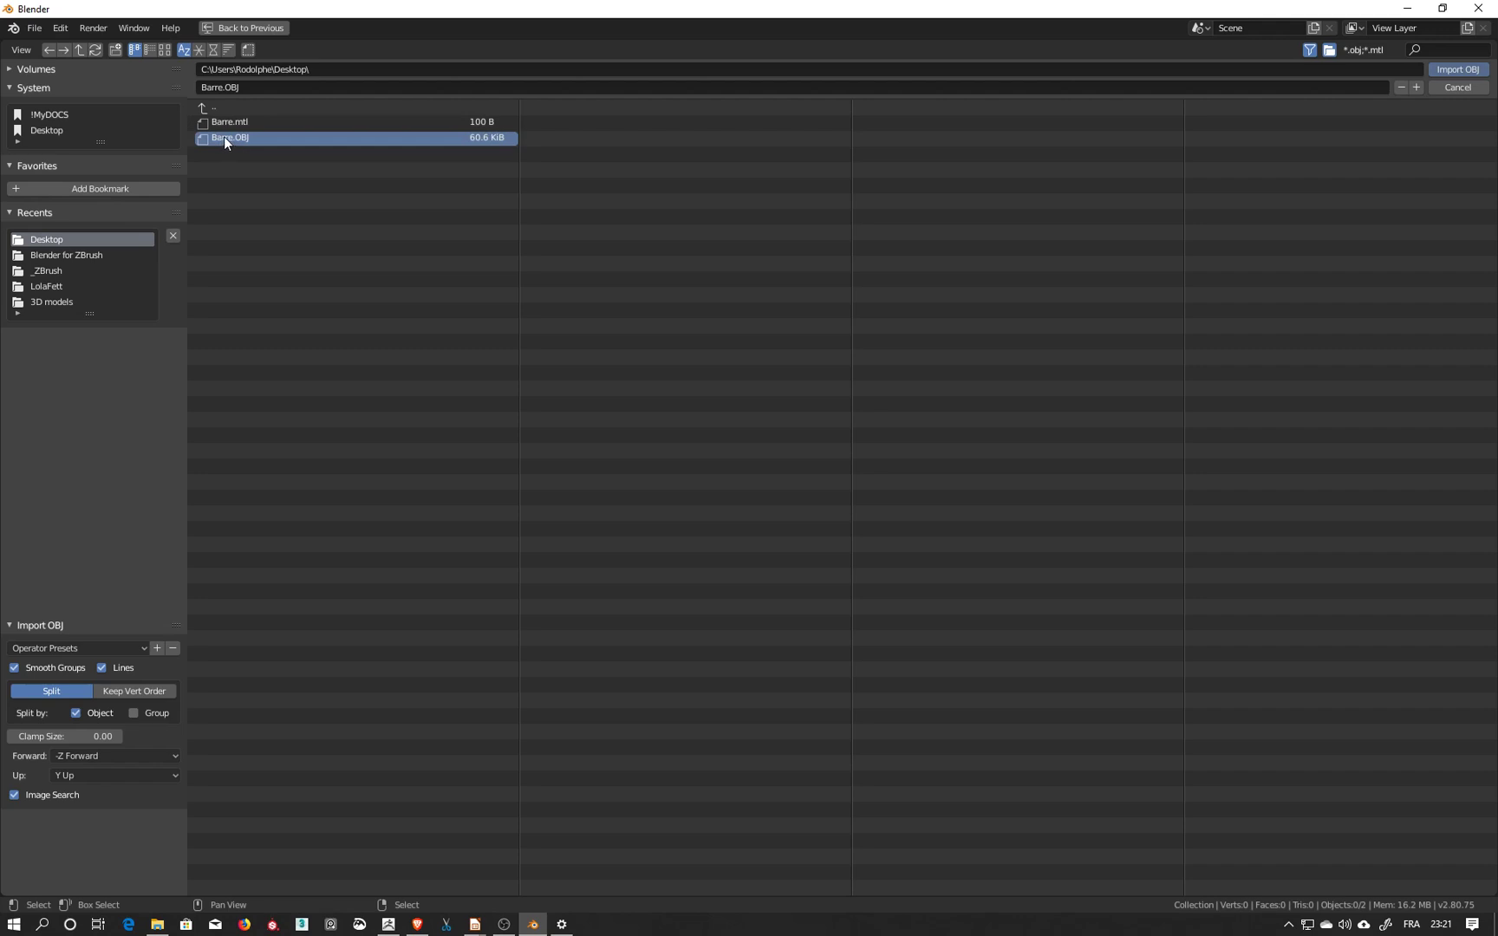
left_click(1456, 72)
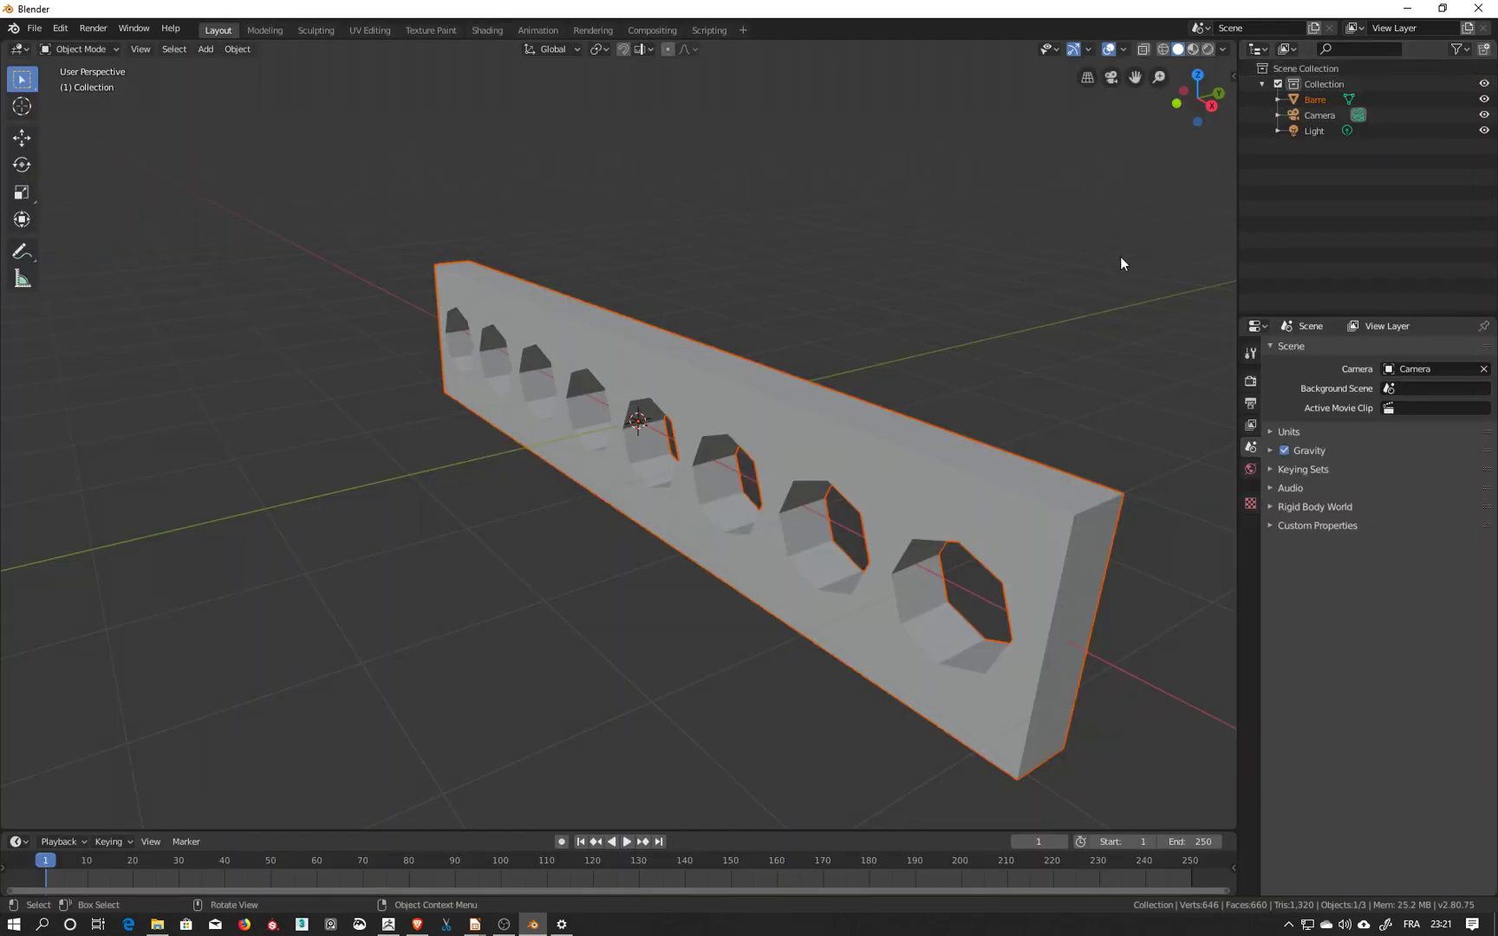
Select the imported Barre object and put it in Edit Mode.
middle_click_drag(1026, 319, 829, 332)
left_click(531, 309)
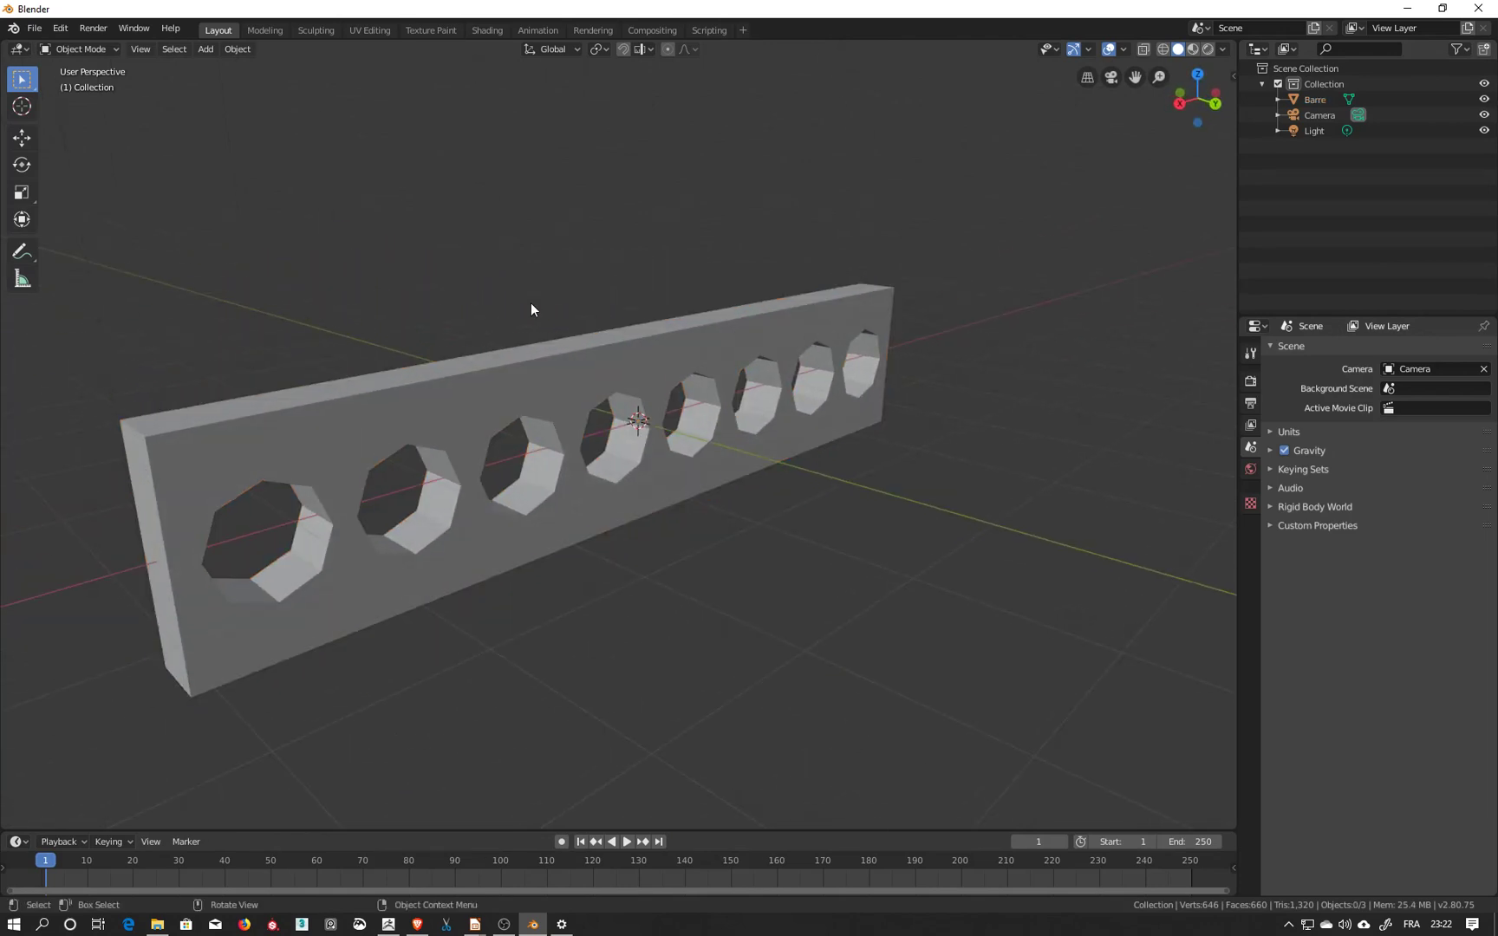
left_click(565, 372)
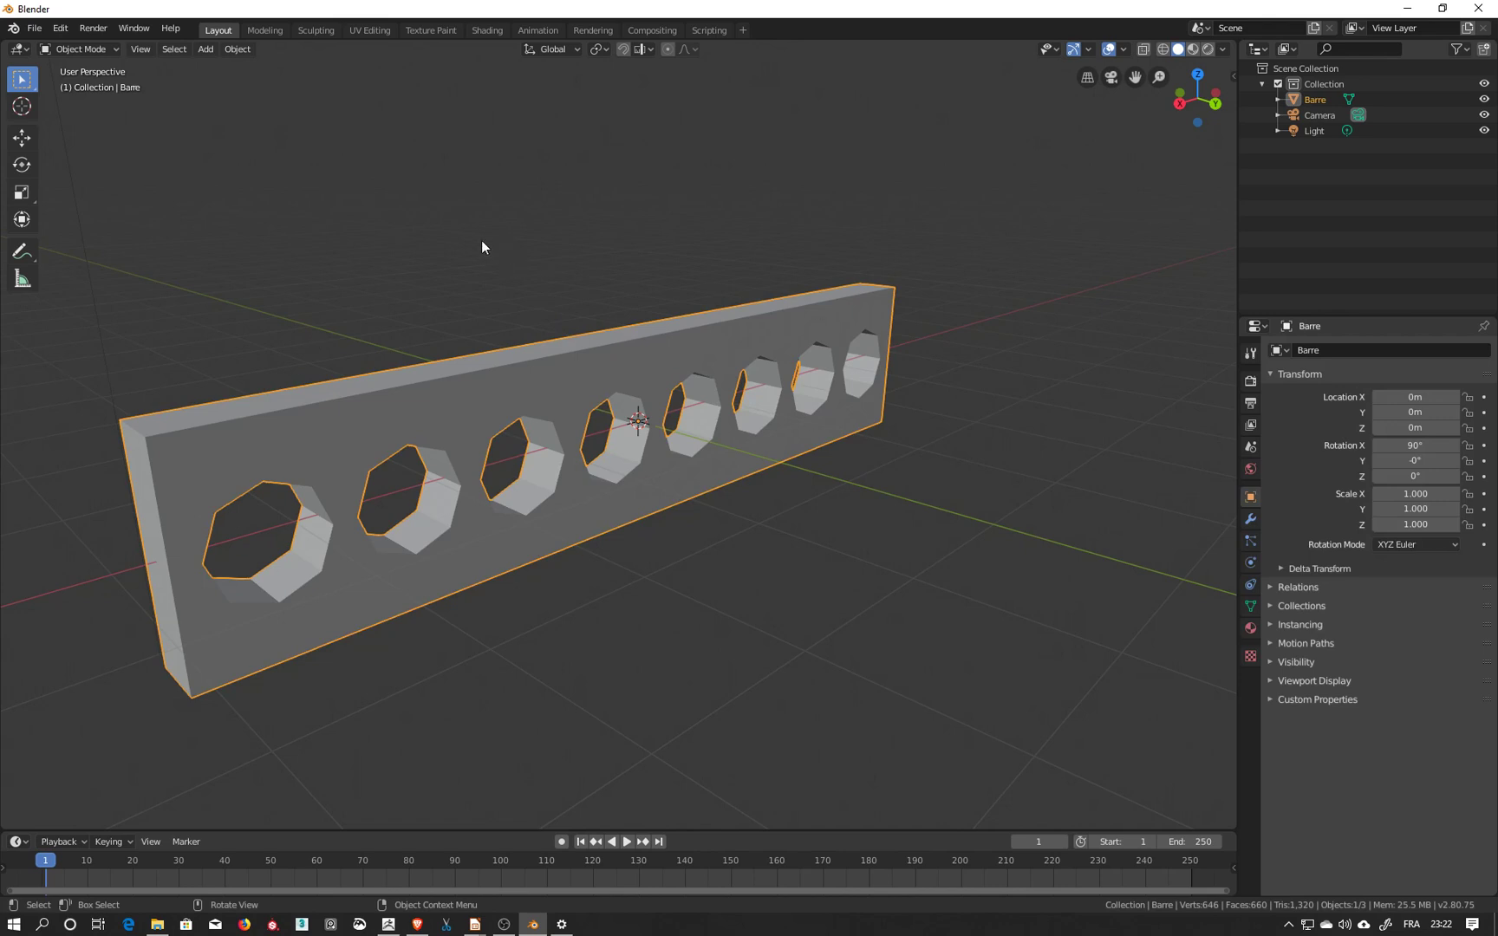
middle_click_drag(482, 247, 659, 276)
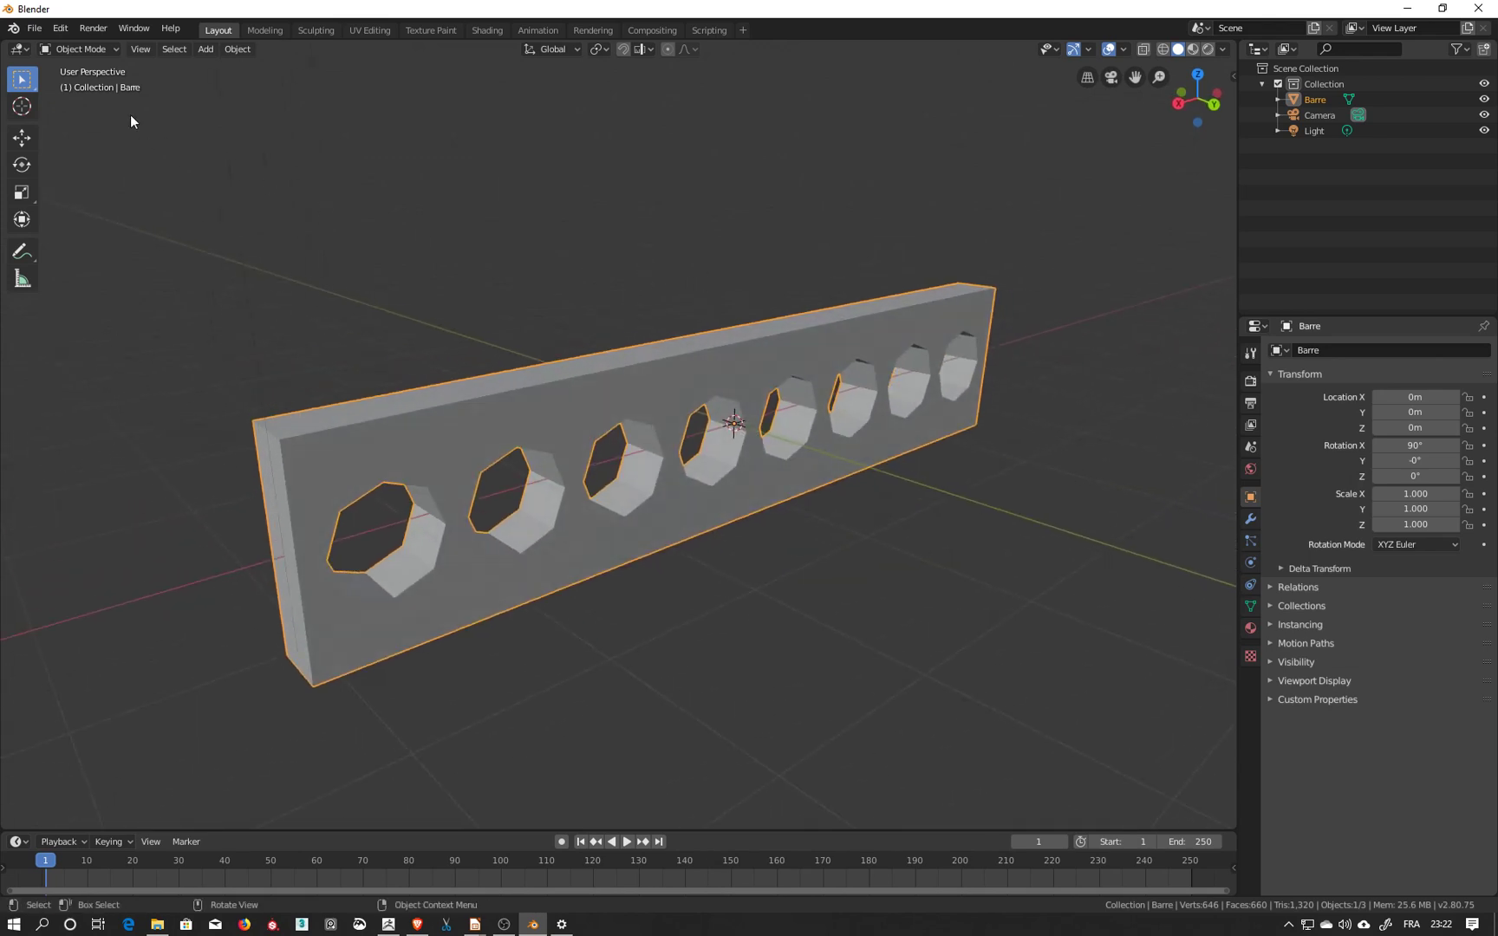
left_click(62, 50)
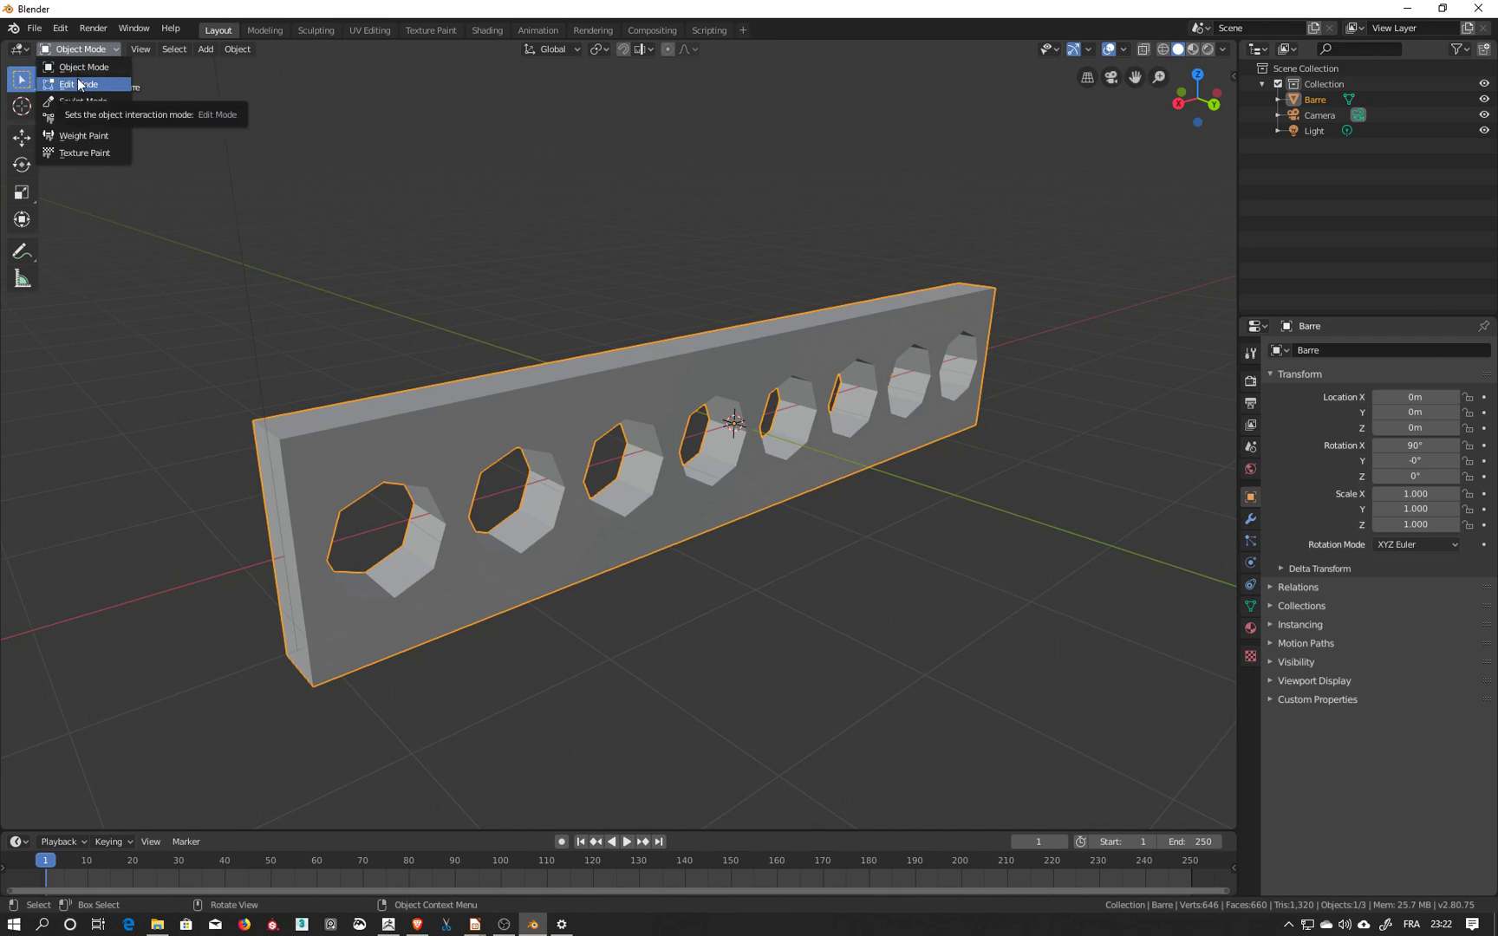
left_click(79, 84)
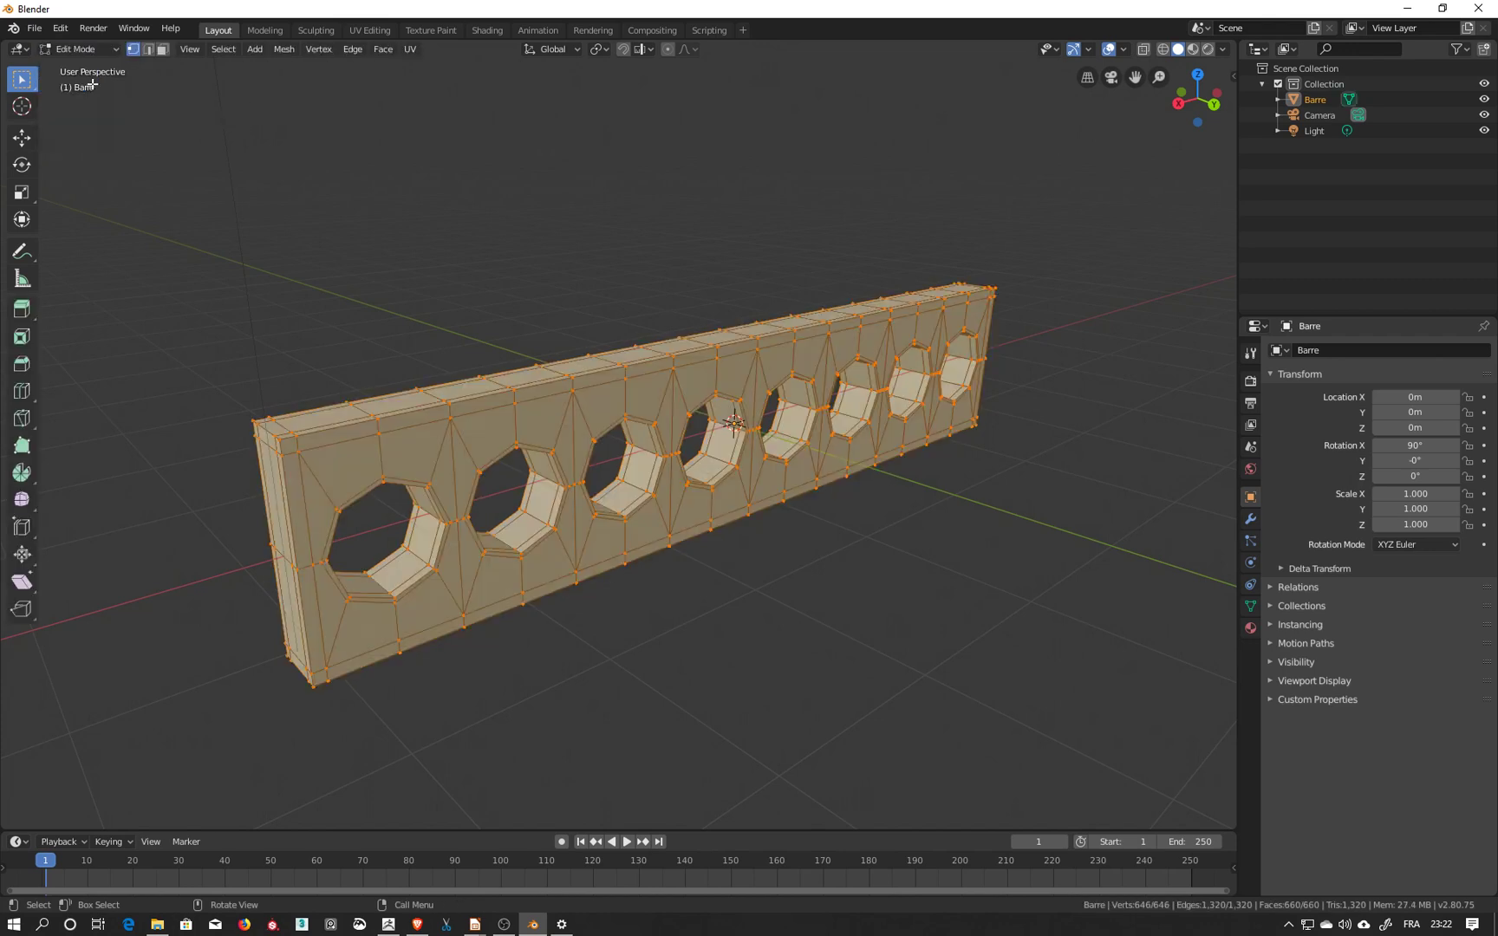
Switch the Barre object to Object Mode and return it to Edit Mode using the mode pie.
key("ctrl+Tab")
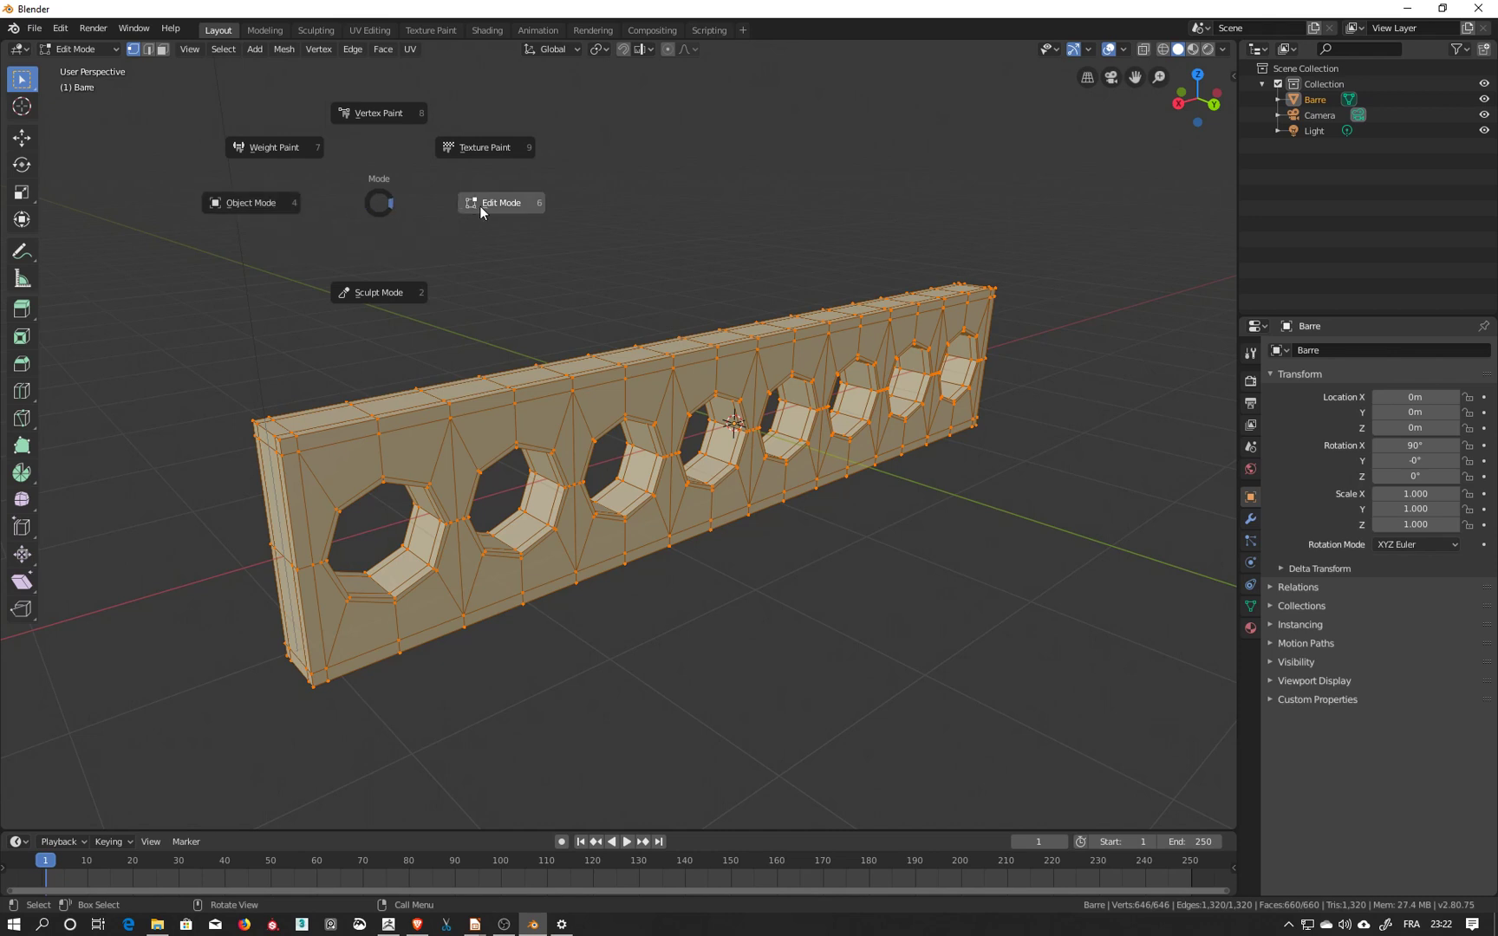
left_click(258, 202)
key("ctrl+Tab")
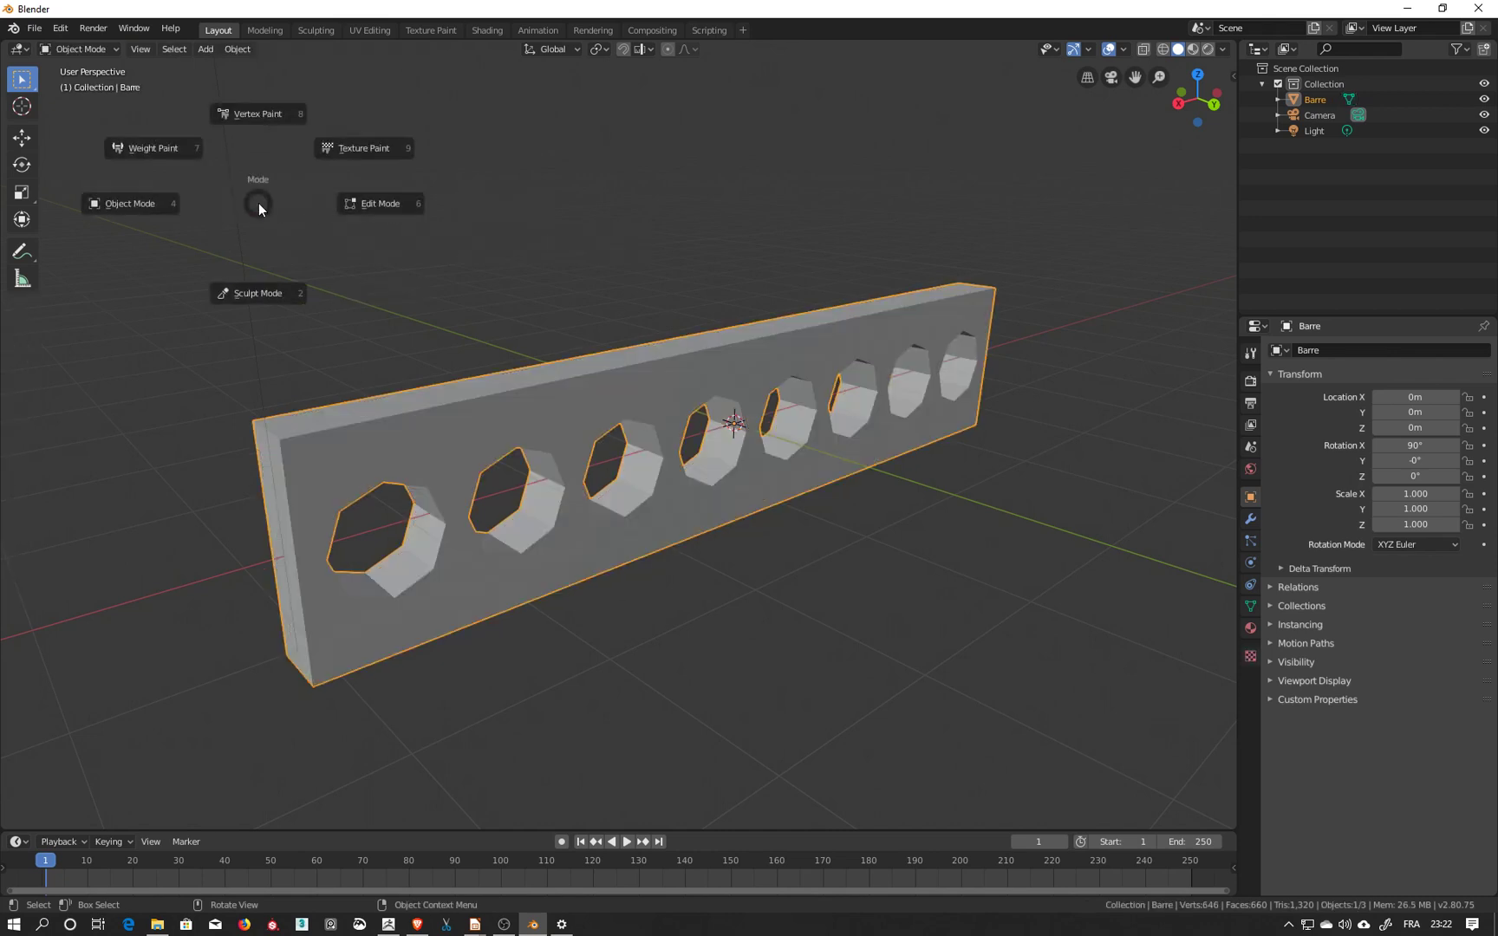
left_click(515, 211)
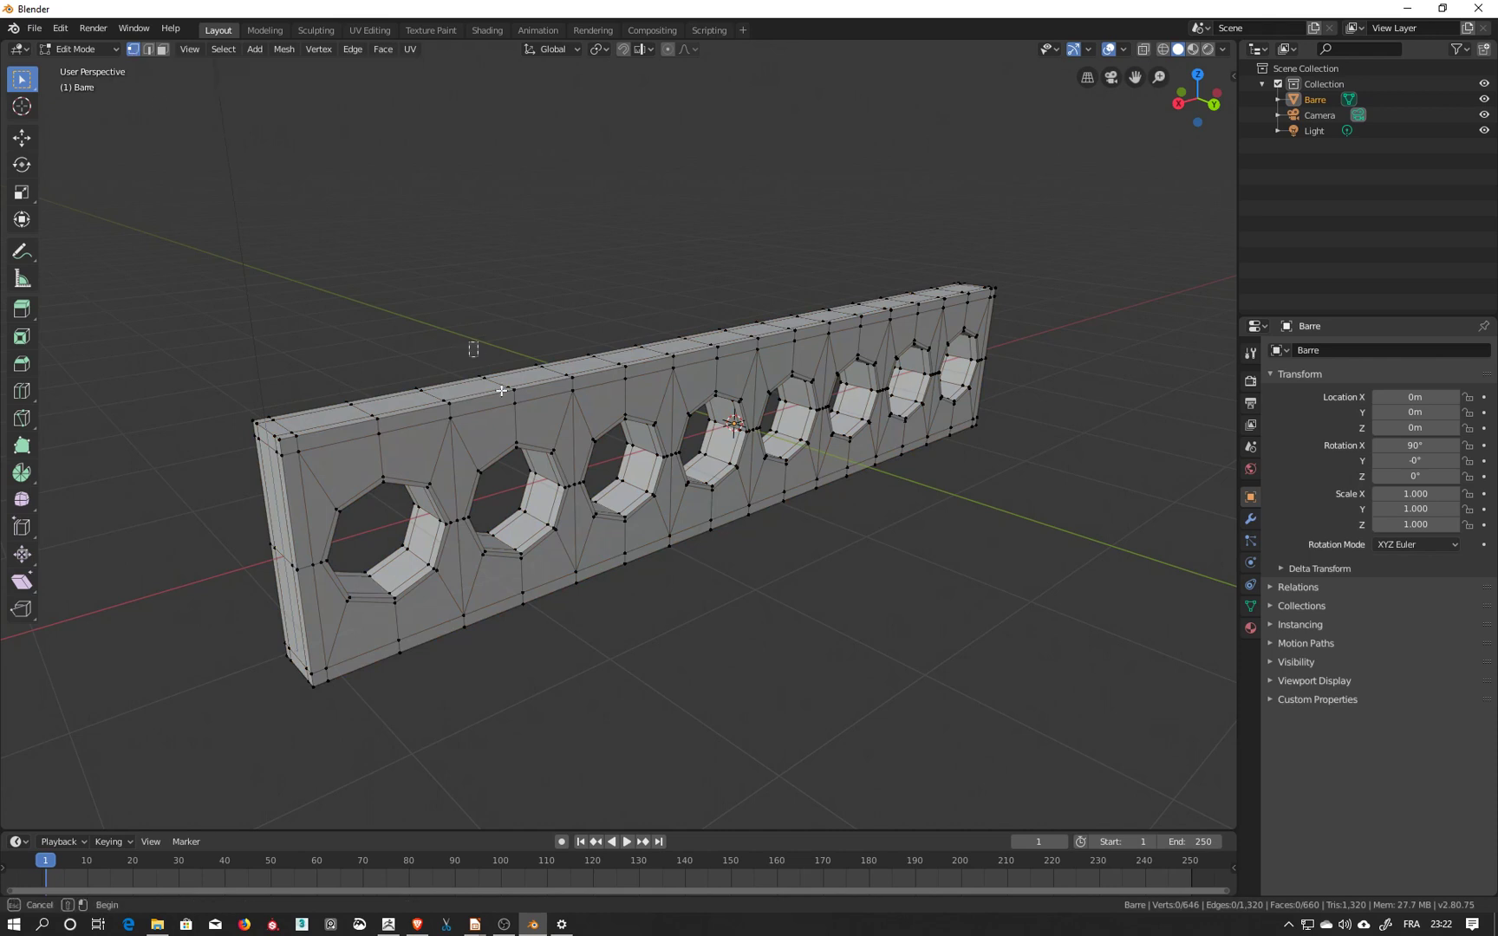
Box-select several groups of vertices along the bar's upper edge and clear the selection.
left_click_drag(469, 342, 538, 421)
left_click_drag(537, 314, 601, 373)
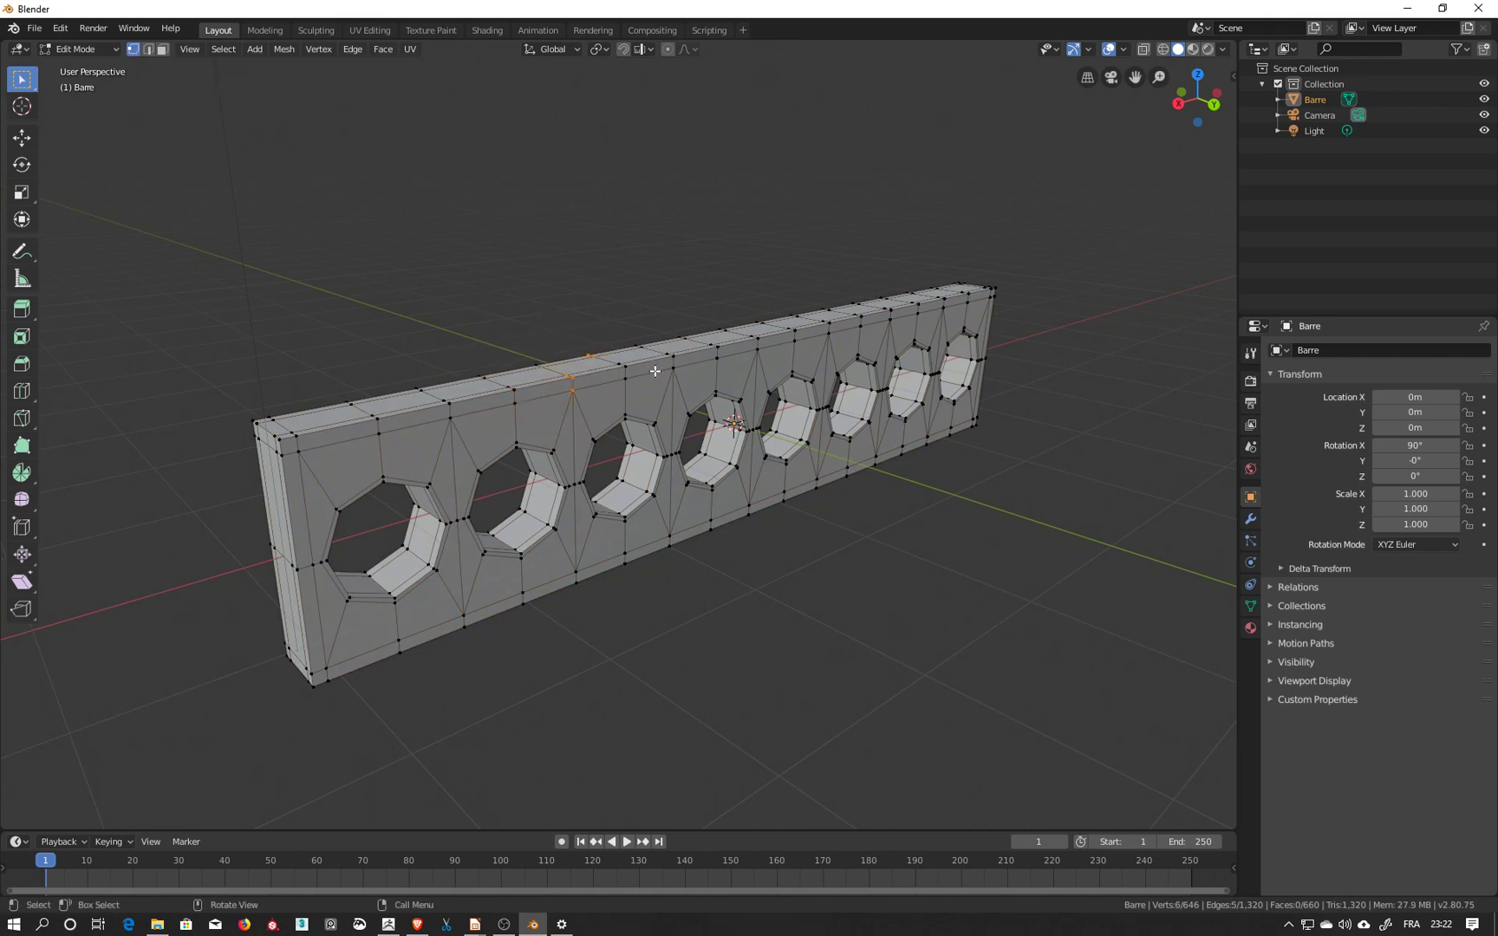
left_click_drag(598, 312, 689, 384)
left_click_drag(688, 305, 753, 344)
left_click_drag(481, 299, 603, 378)
left_click(411, 252)
Switch to edge selection and select edges along the bar's upper side near the second hole.
left_click(149, 51)
left_click_drag(472, 346, 437, 422)
left_click(481, 403)
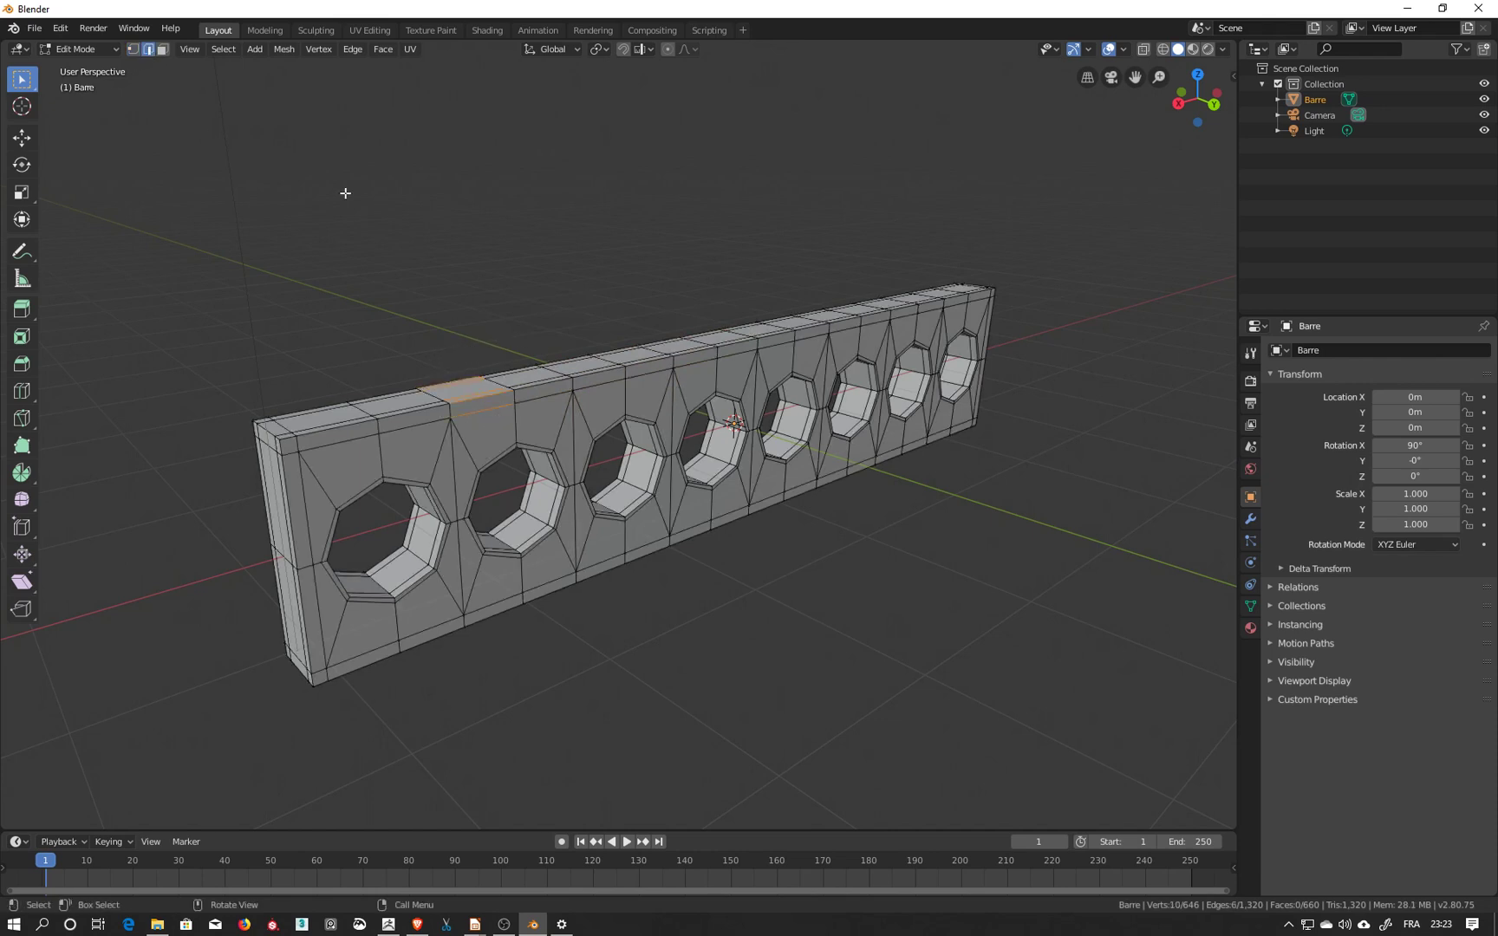
Switch to face selection, pick single faces above the second hole one after another, and clear the selection.
left_click(162, 50)
left_click(533, 410)
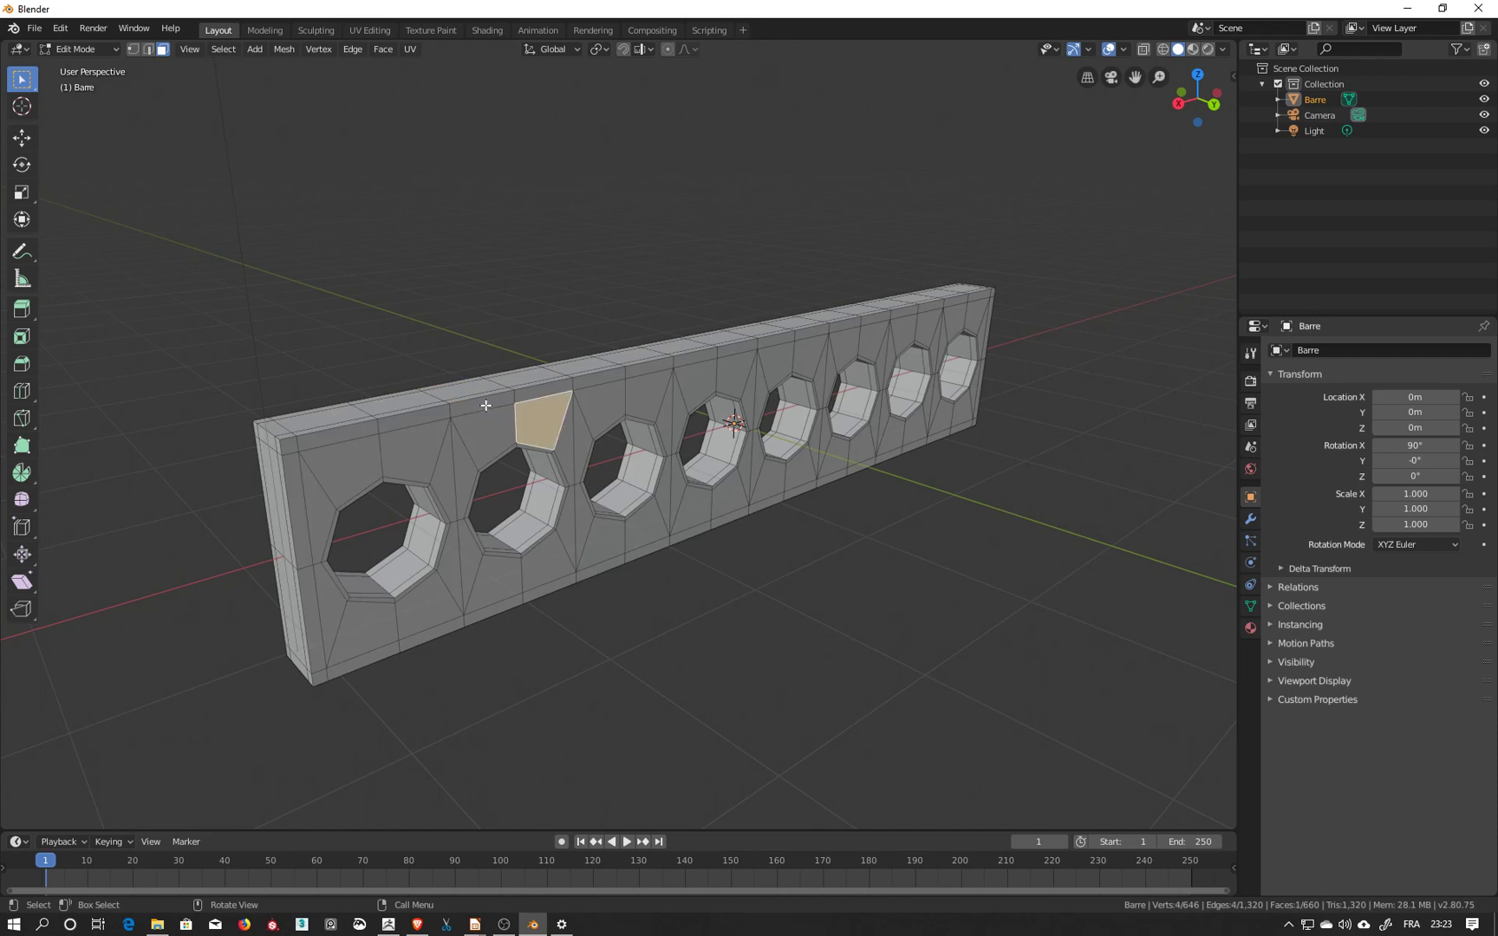
left_click(487, 406)
left_click(556, 413)
left_click(553, 393)
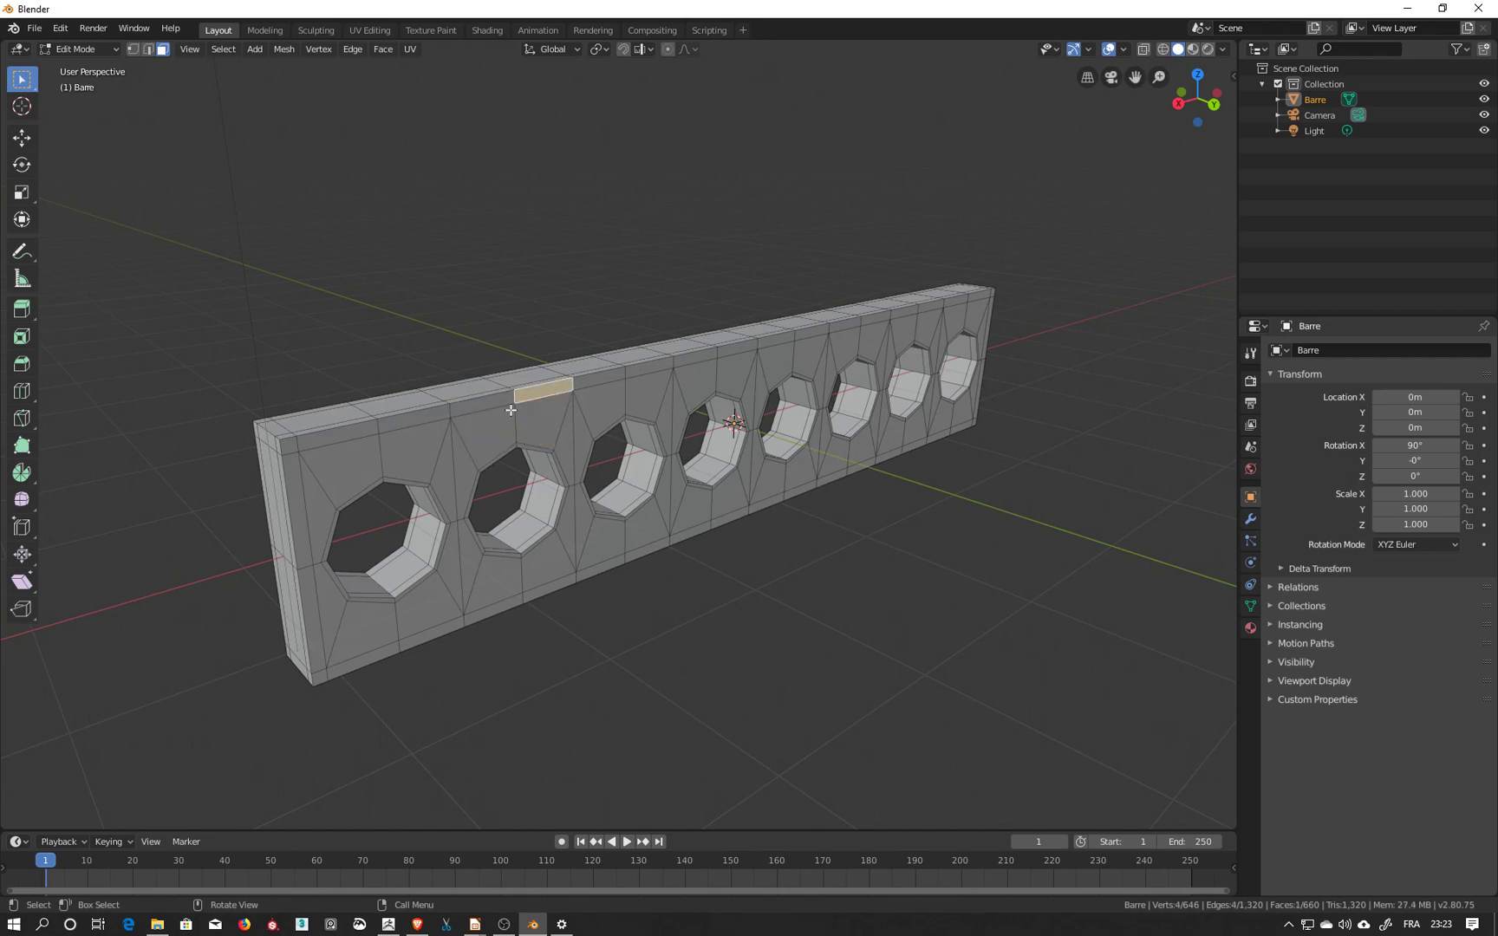
left_click(492, 399)
left_click(559, 410)
left_click(532, 403)
left_click(498, 400)
left_click(517, 244)
Switch to the UV Editing workspace and show the UV grid and the bar at a larger size.
left_click(367, 29)
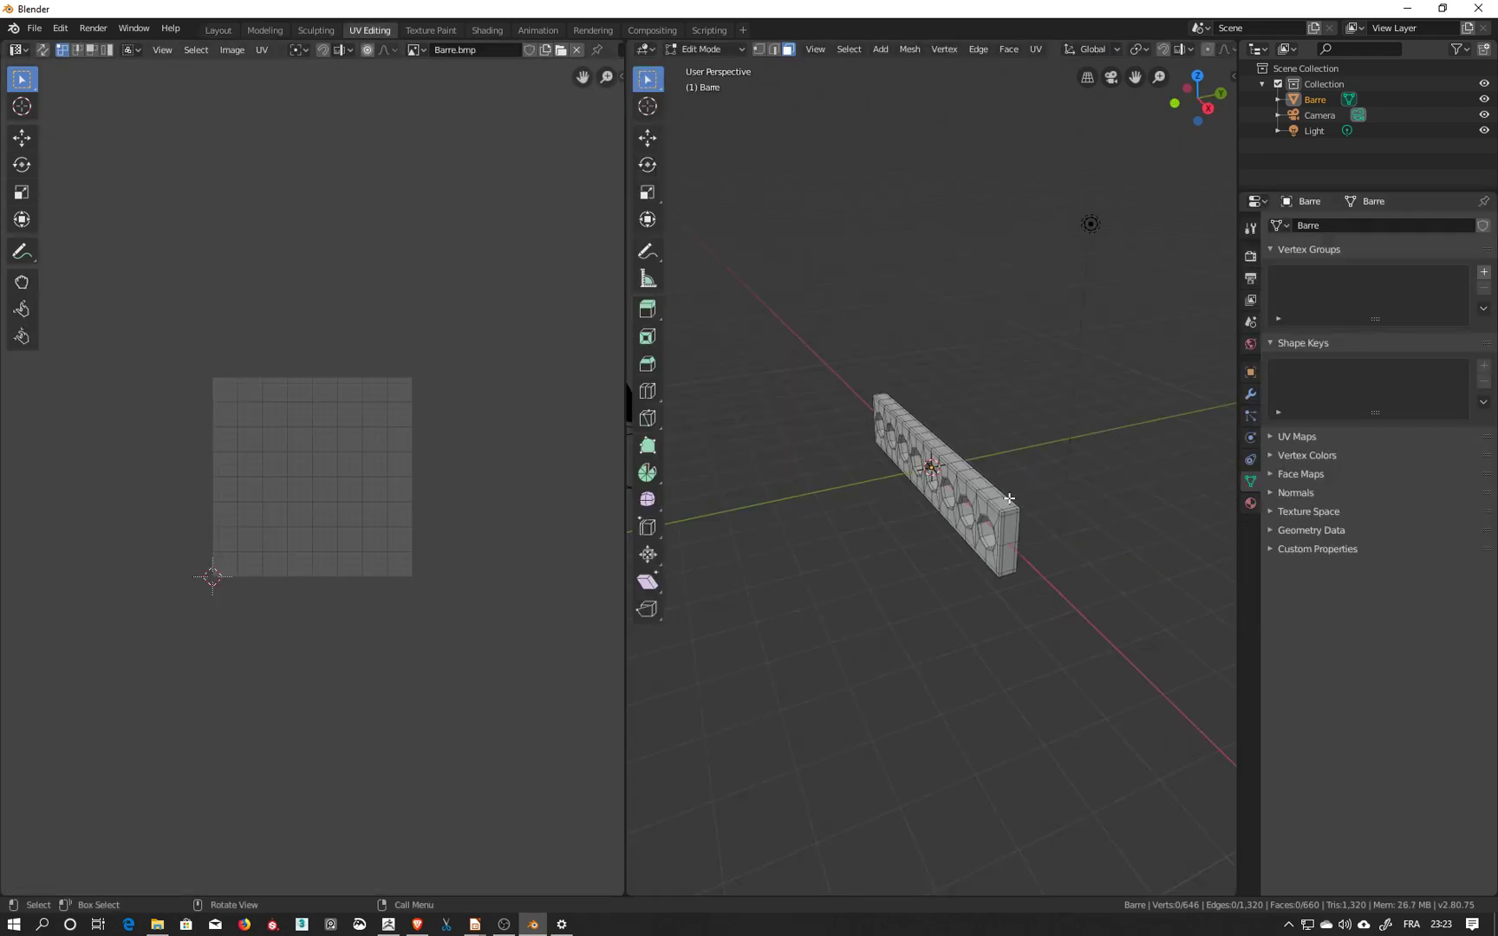
middle_click_drag(1026, 513, 876, 502)
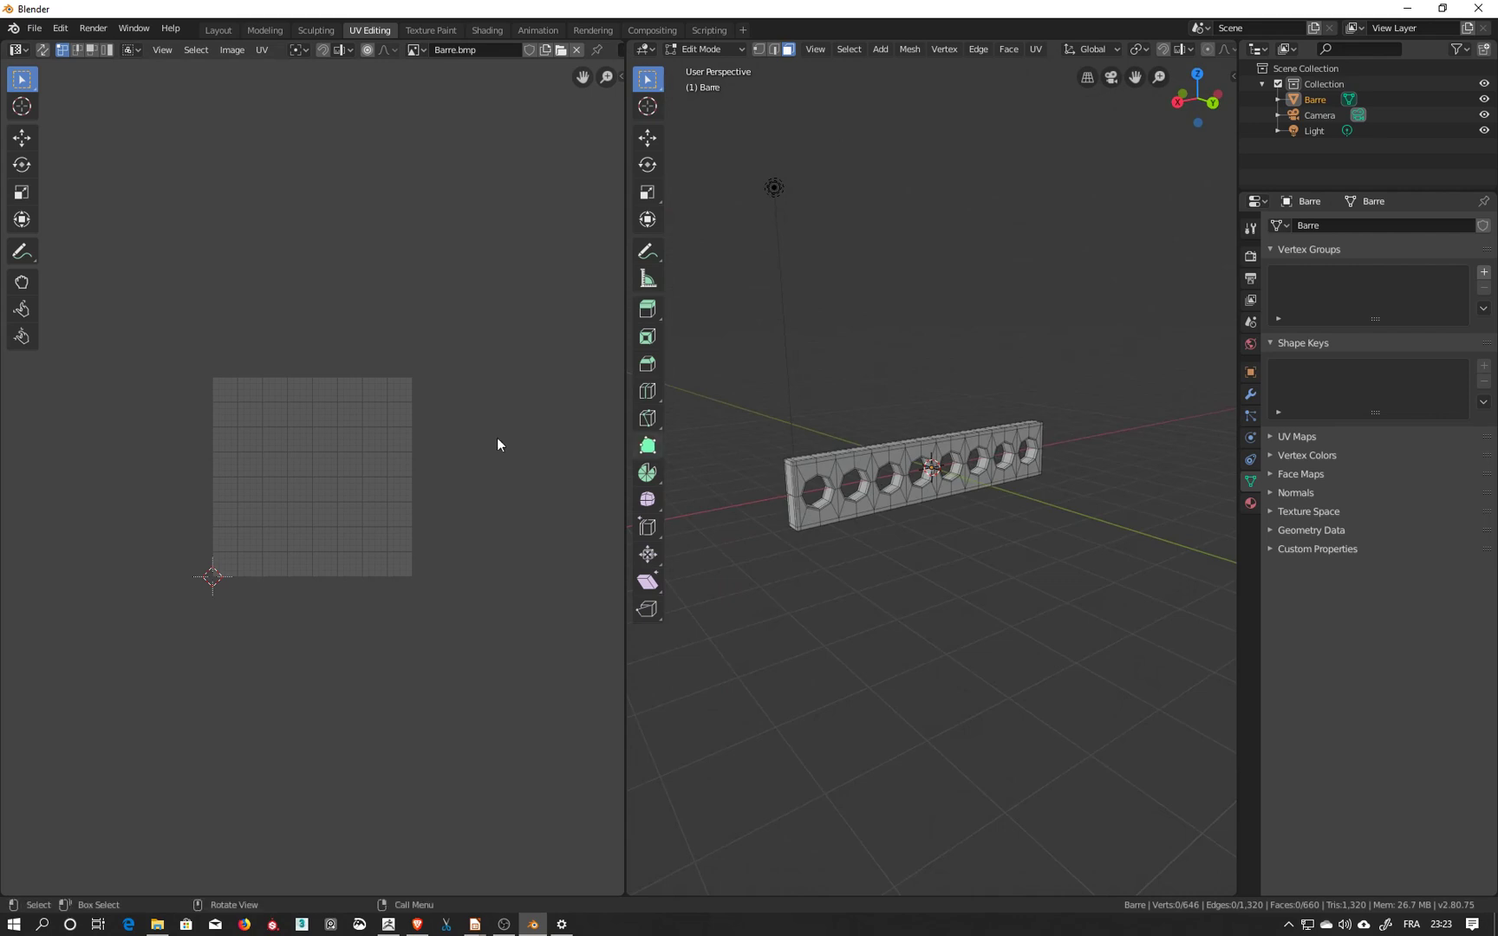
scroll(294, 475, "up", 3)
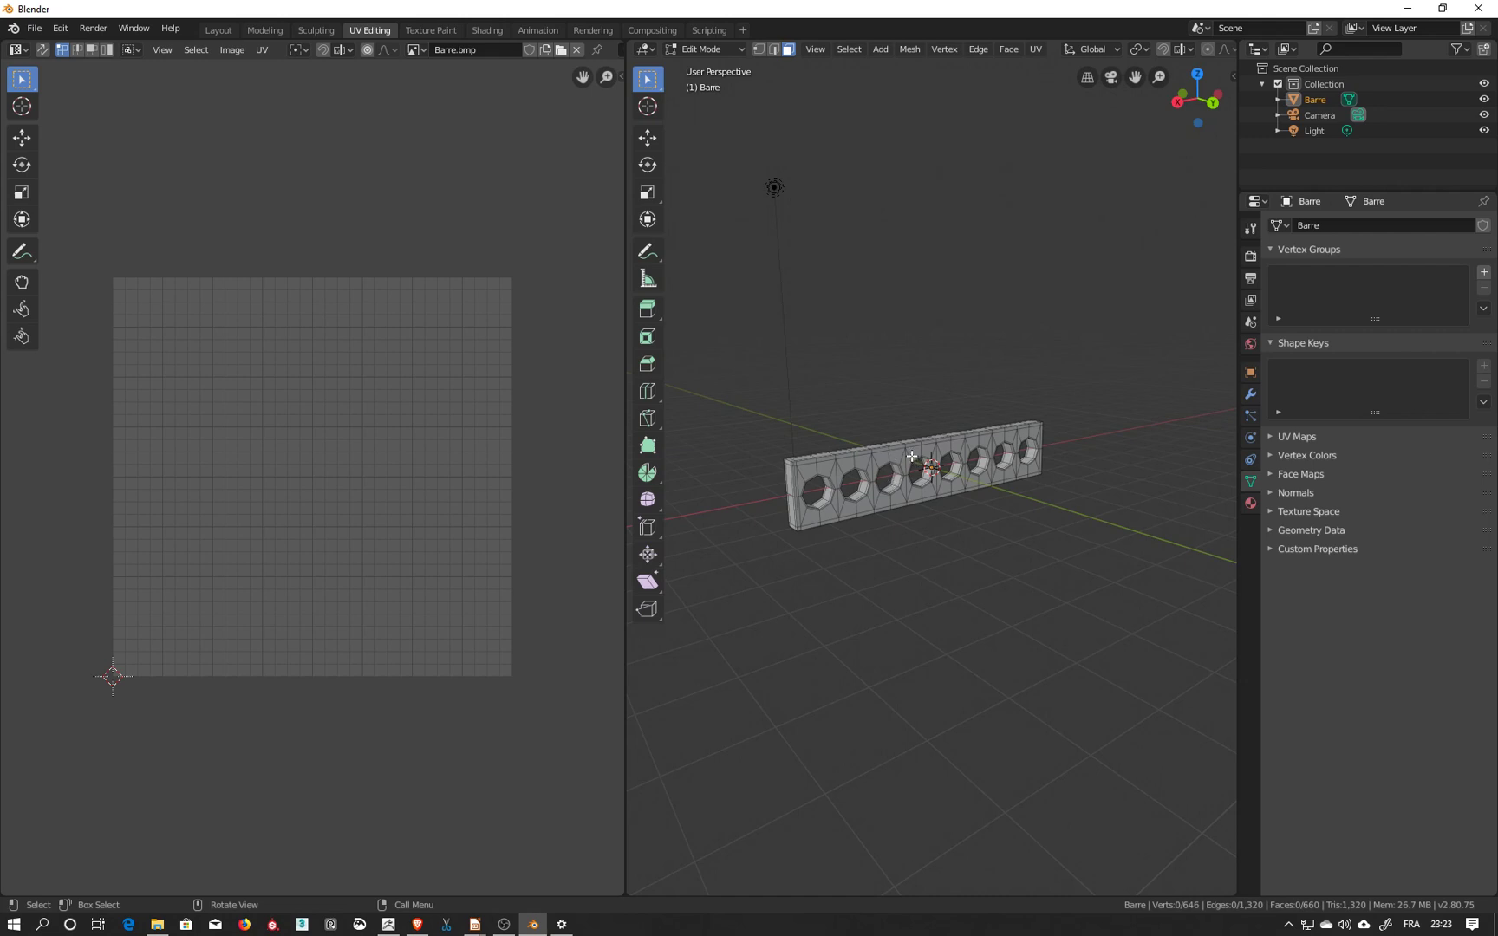
scroll(915, 459, "up", 2)
mouse_move(941, 518)
middle_mouse_down()
mouse_move(1019, 525)
mouse_move(936, 543)
mouse_move(1019, 558)
mouse_move(942, 506)
middle_mouse_up()
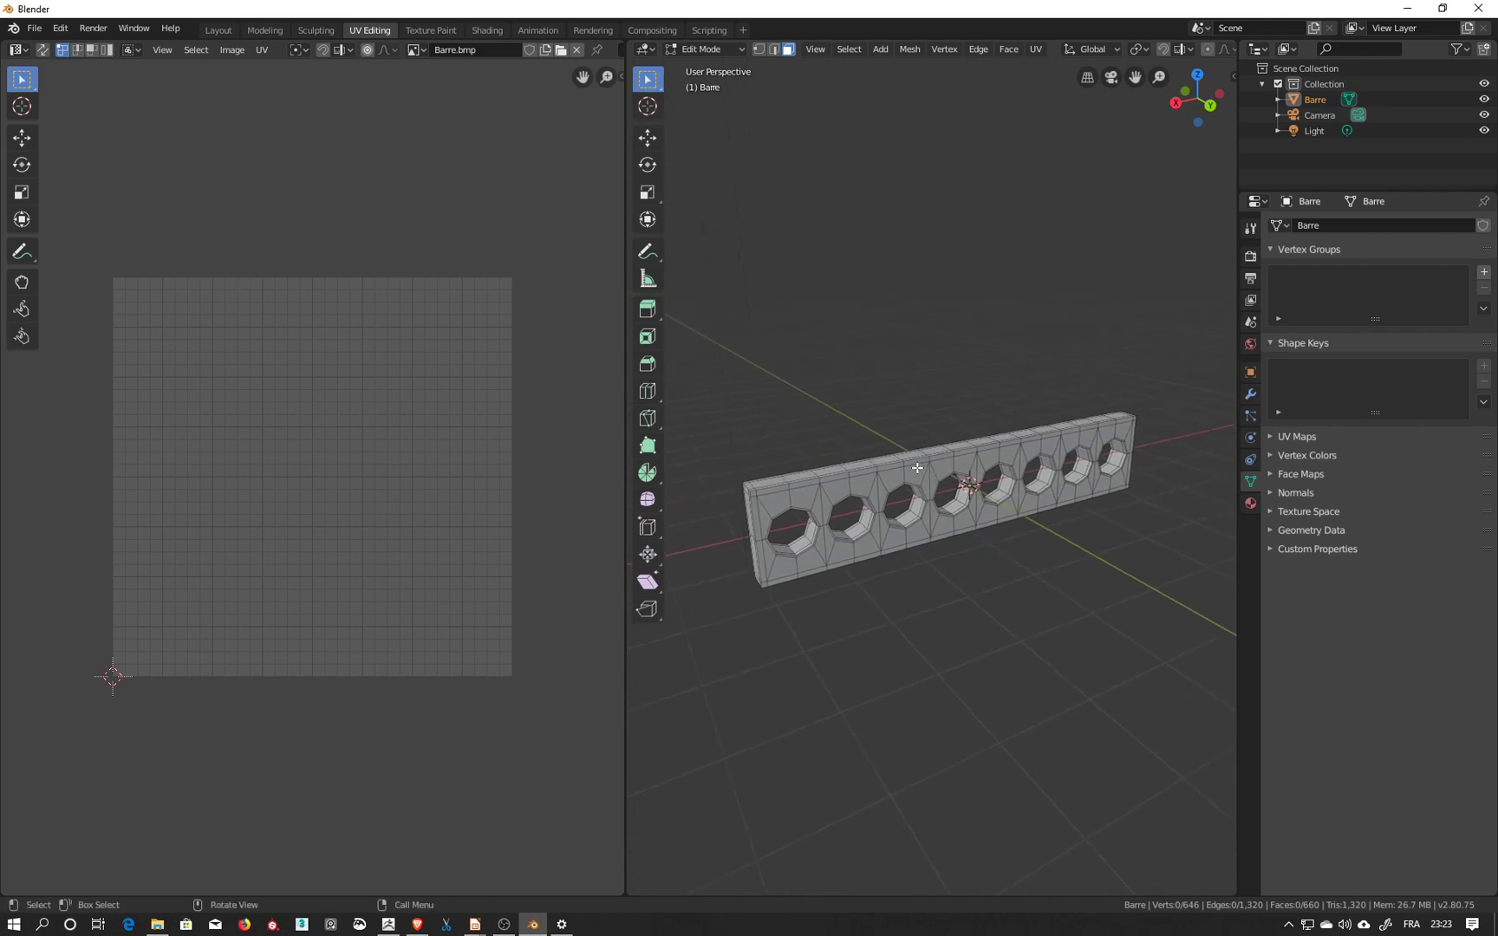
Select front faces of the bar around the second and third holes one by one to check their UVs.
left_click(915, 473)
left_click(884, 487)
left_click(869, 501)
left_click(856, 488)
left_click(832, 492)
left_click(819, 507)
left_click(828, 509)
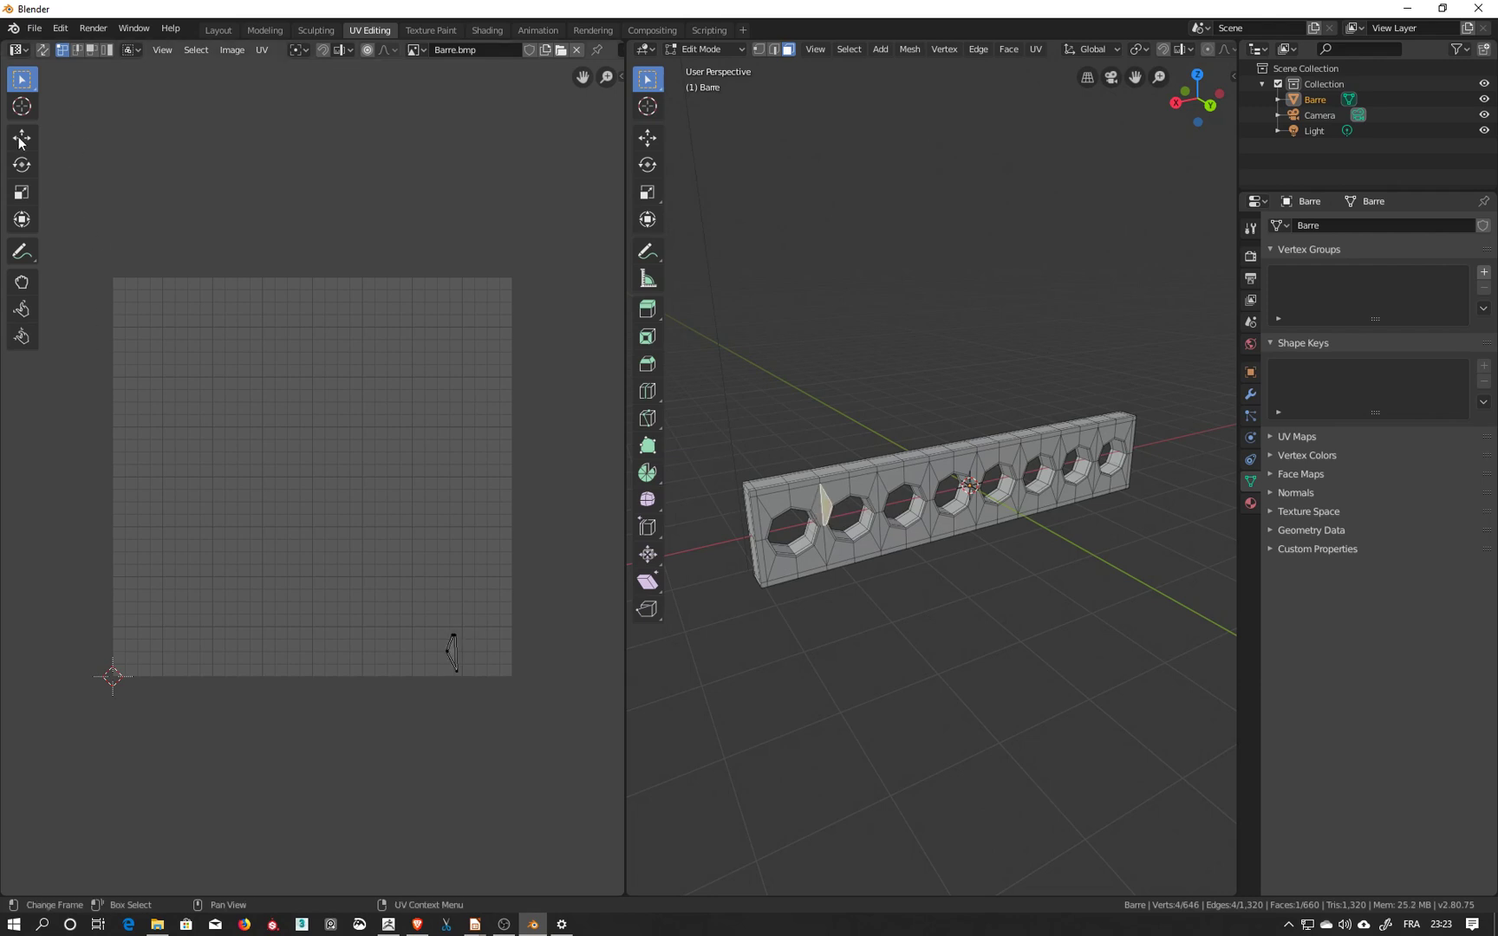
Turn on UV sync selection and select all faces of the bar.
left_click(43, 51)
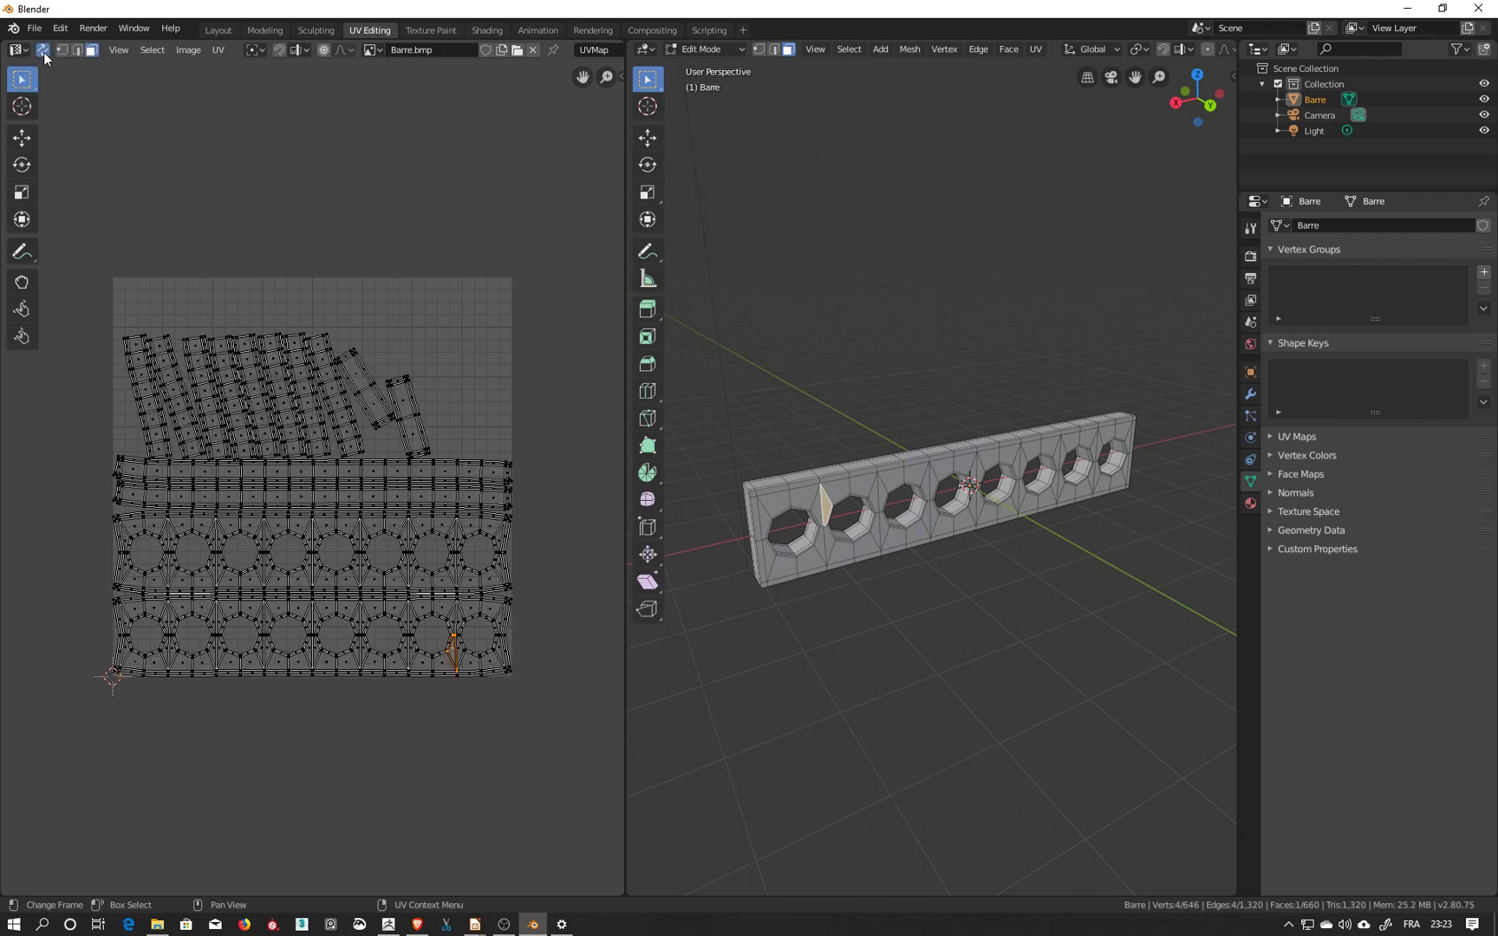
left_click(393, 279)
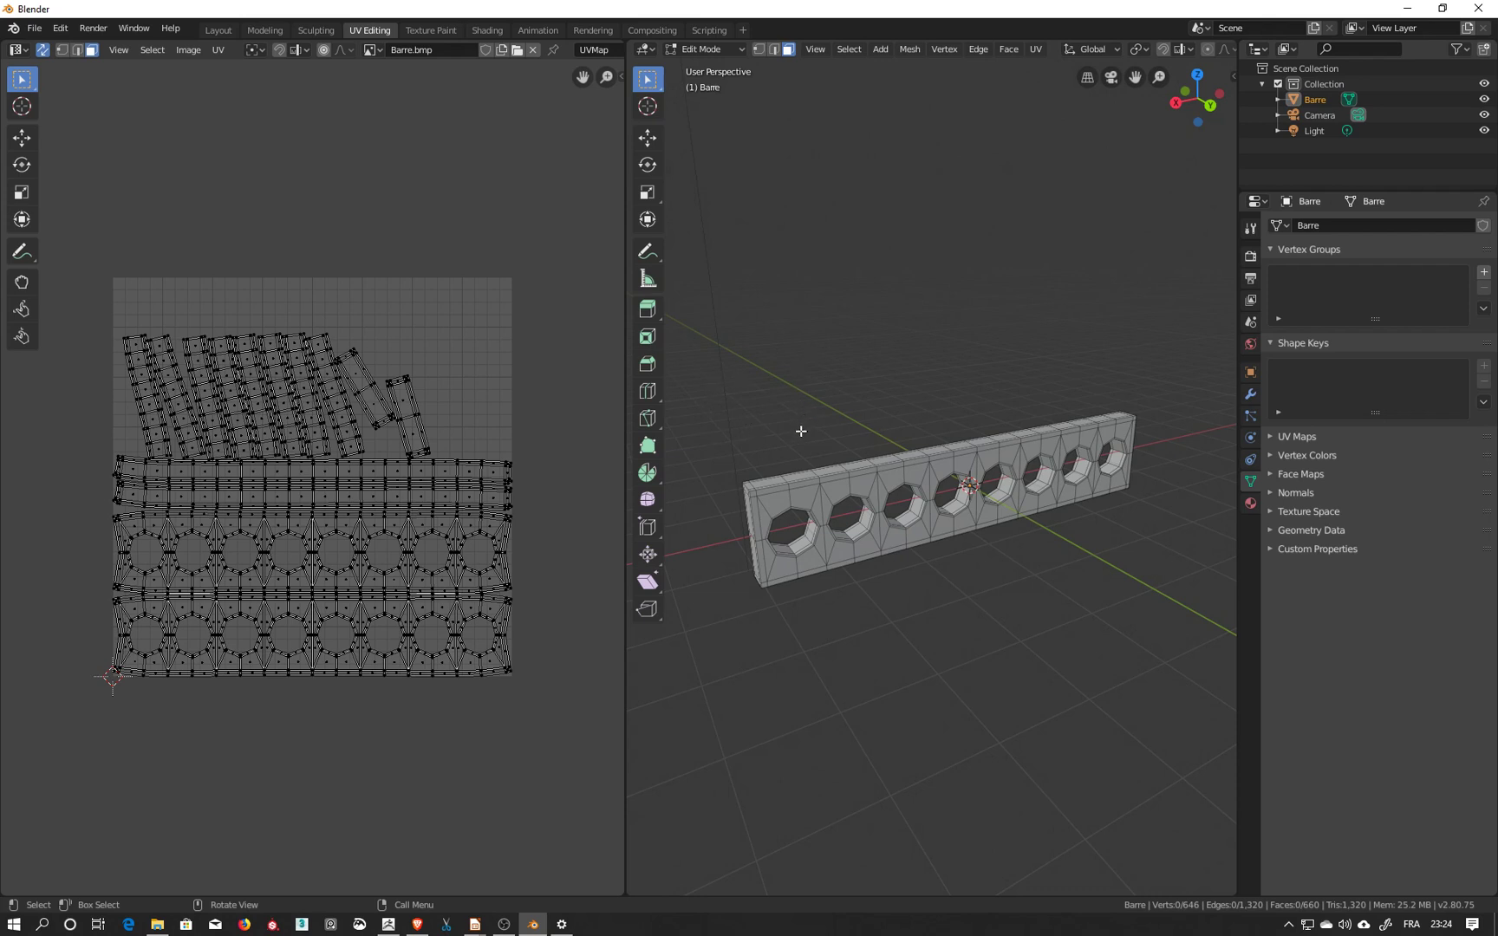
key("a")
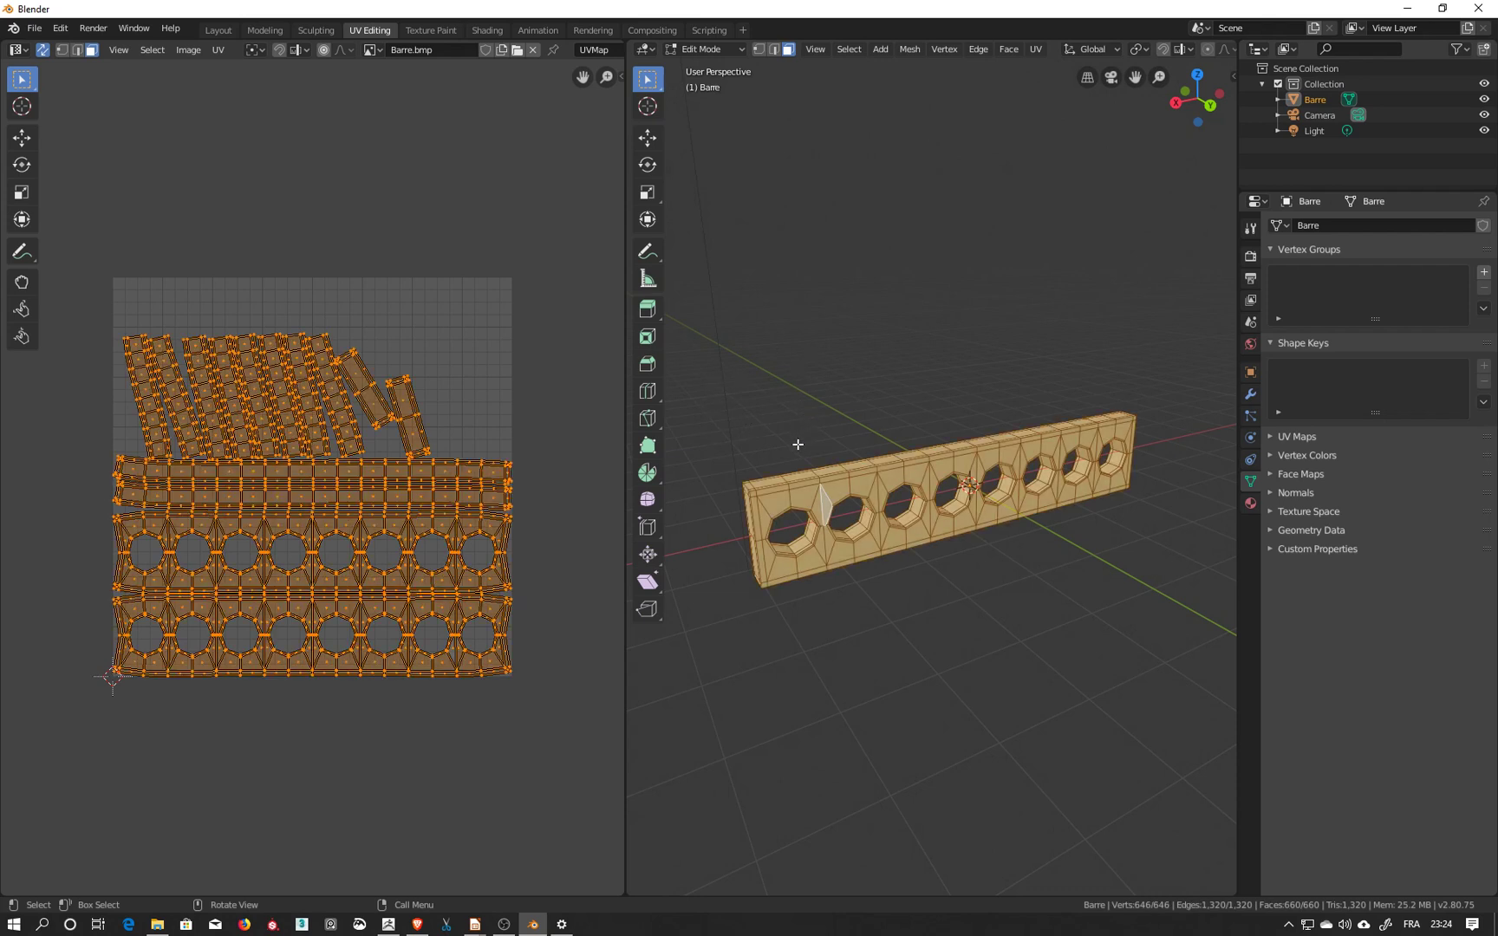
Unwrap the selected faces of the bar and expand the unwrap settings.
left_click(1036, 52)
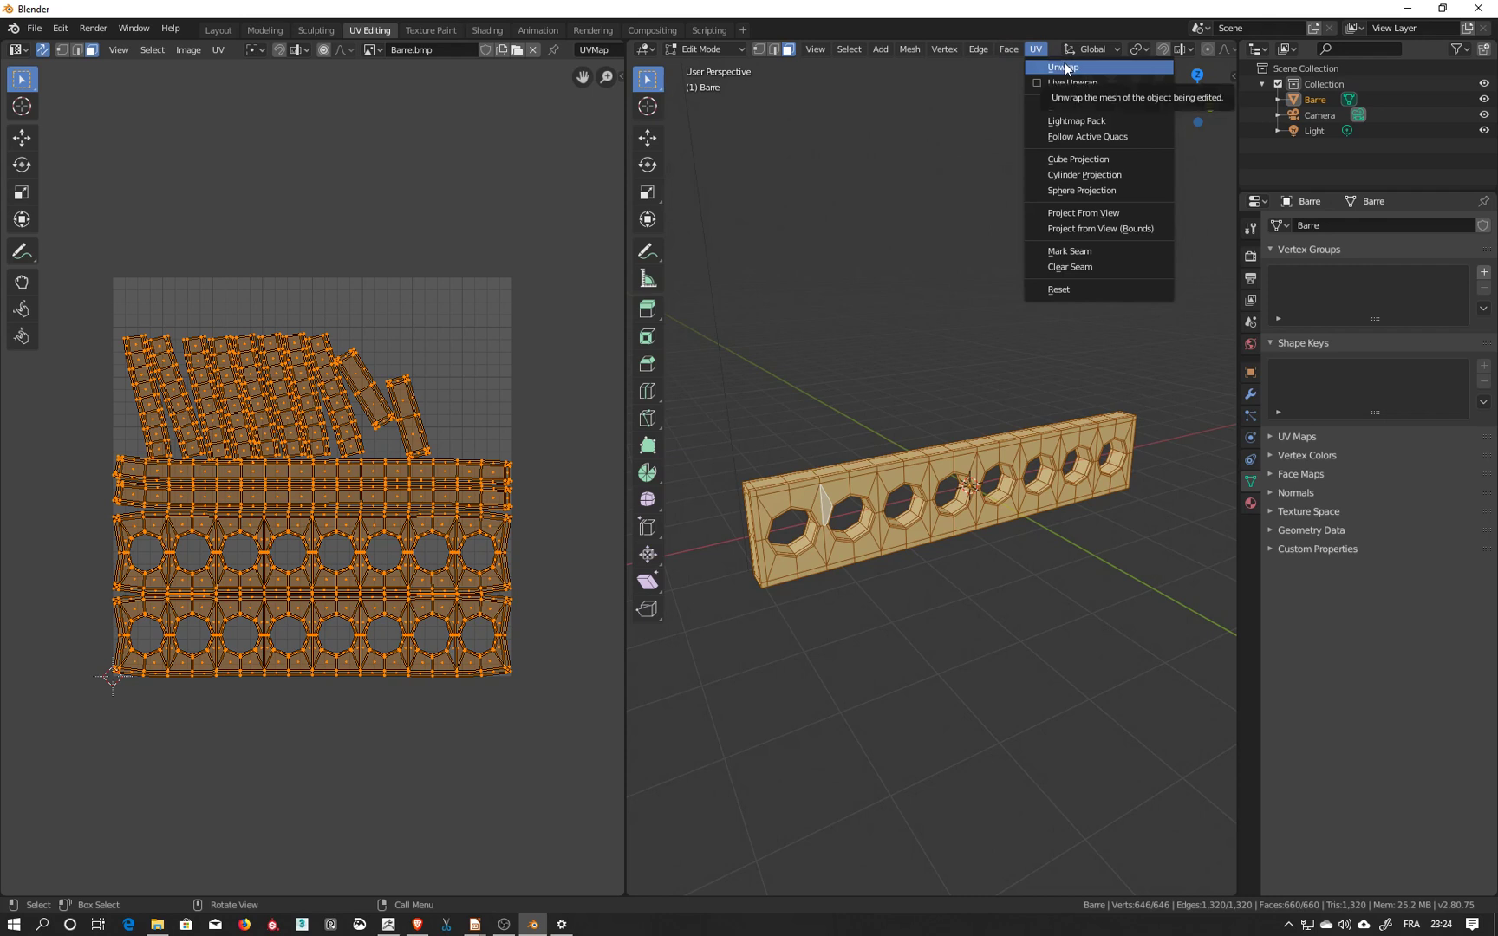
left_click(1065, 67)
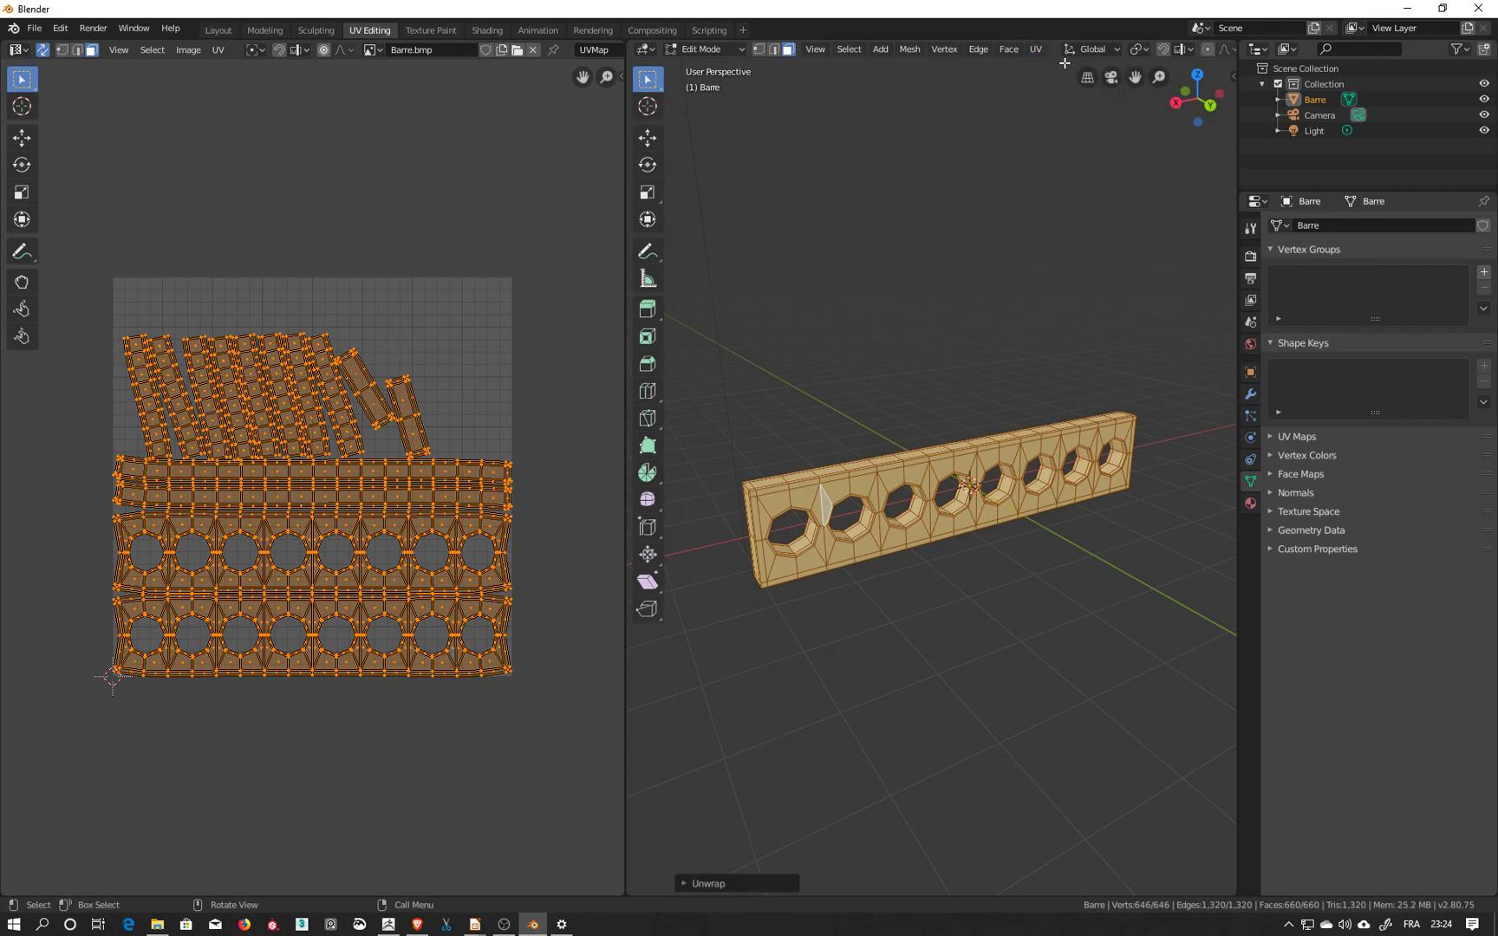
left_click(682, 886)
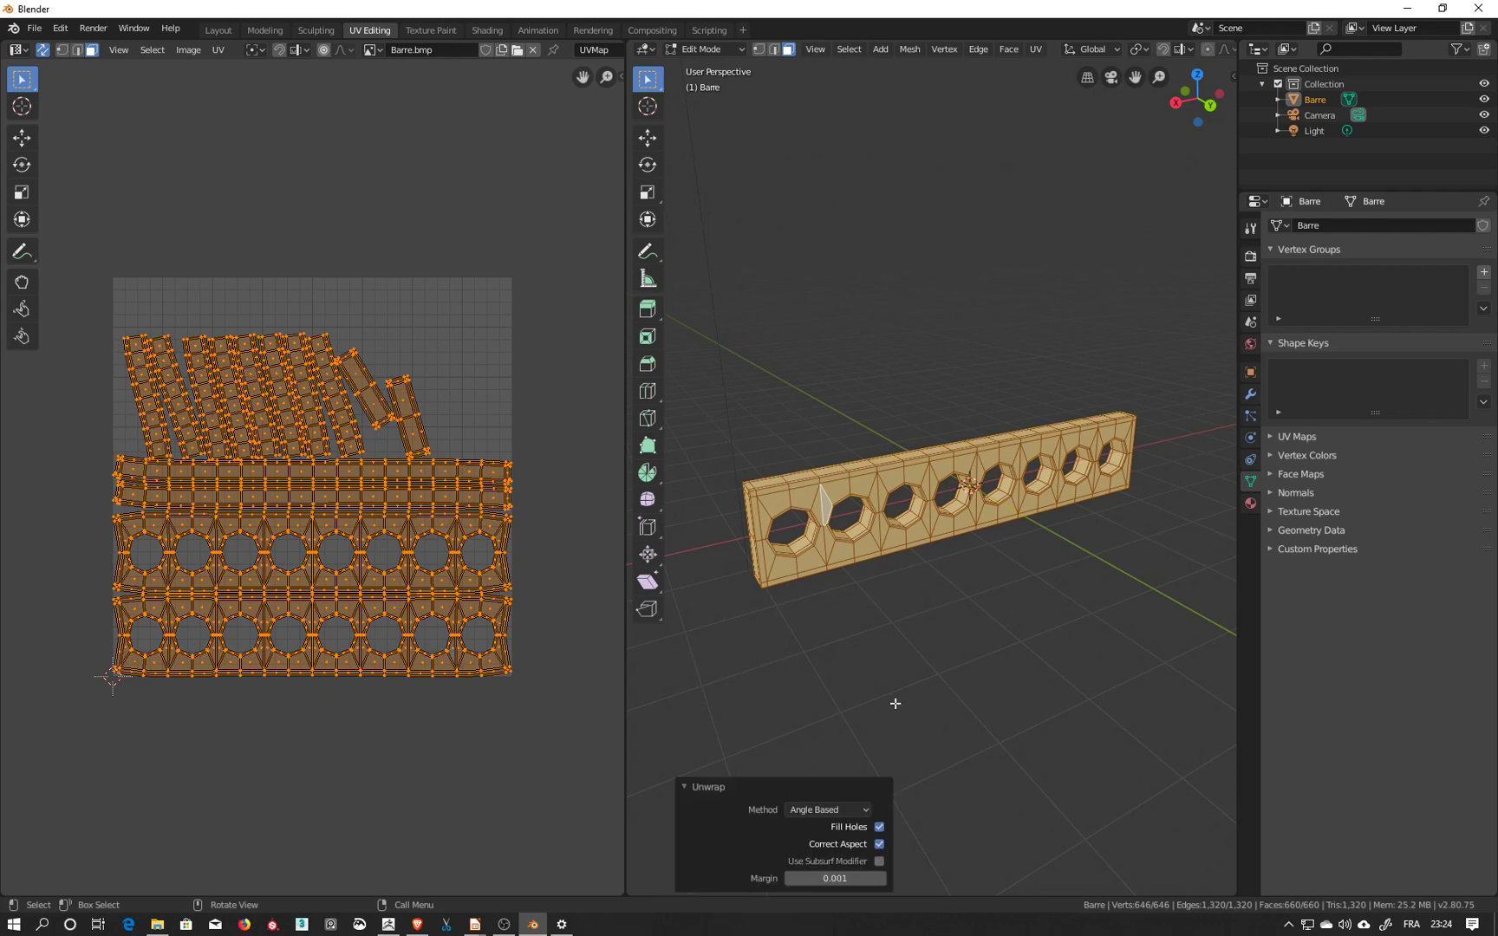
Clear the selection and box-select the whole bar in the 3D view.
key("alt+a")
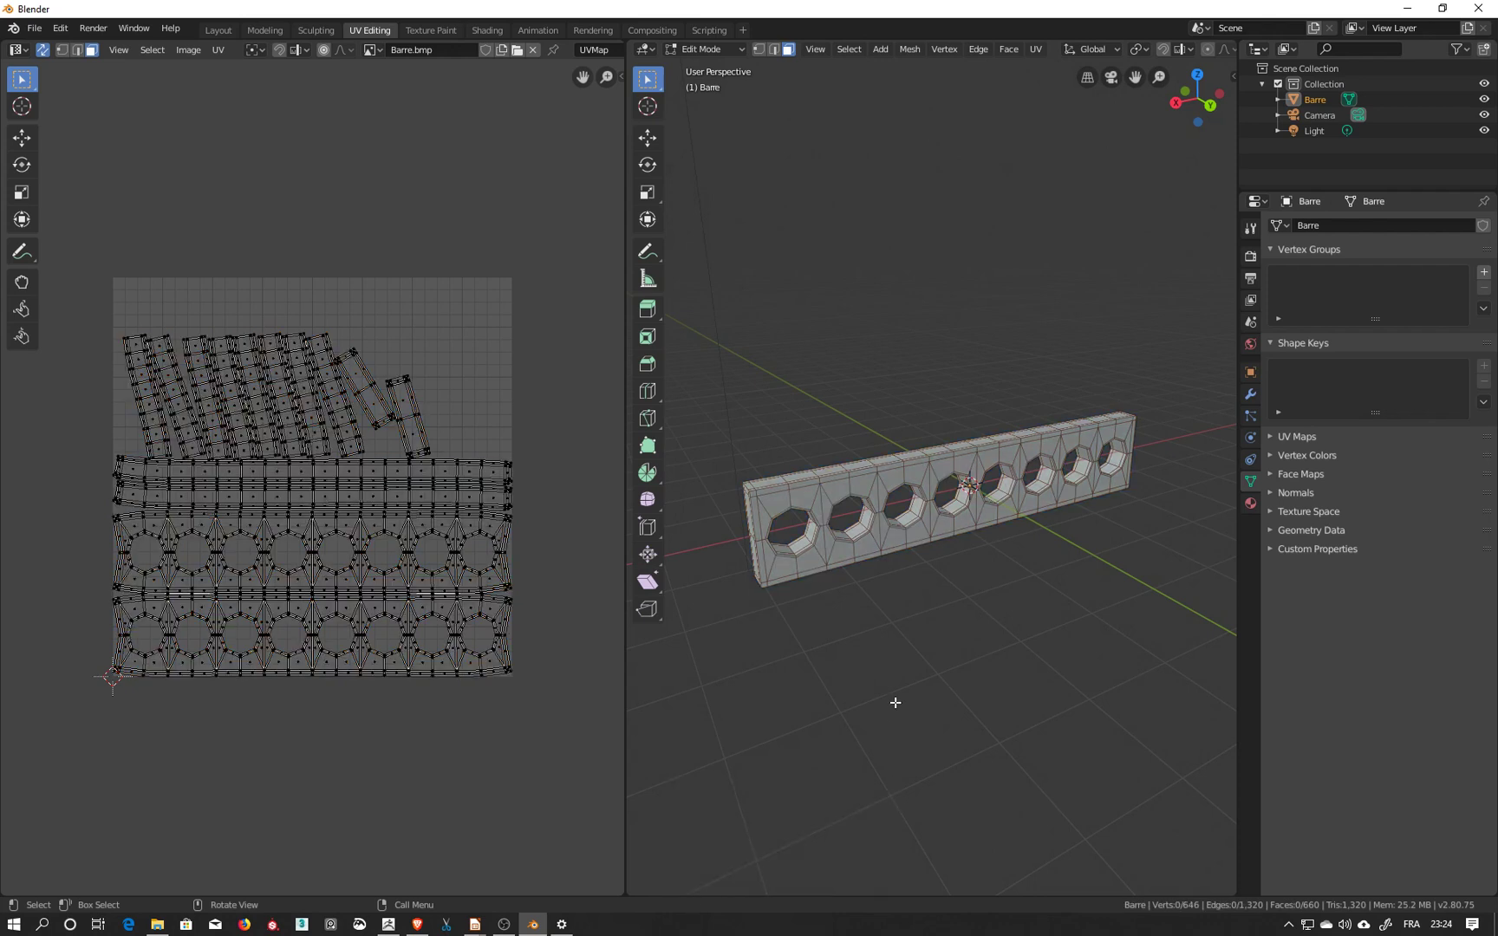
left_click_drag(744, 331, 1147, 656)
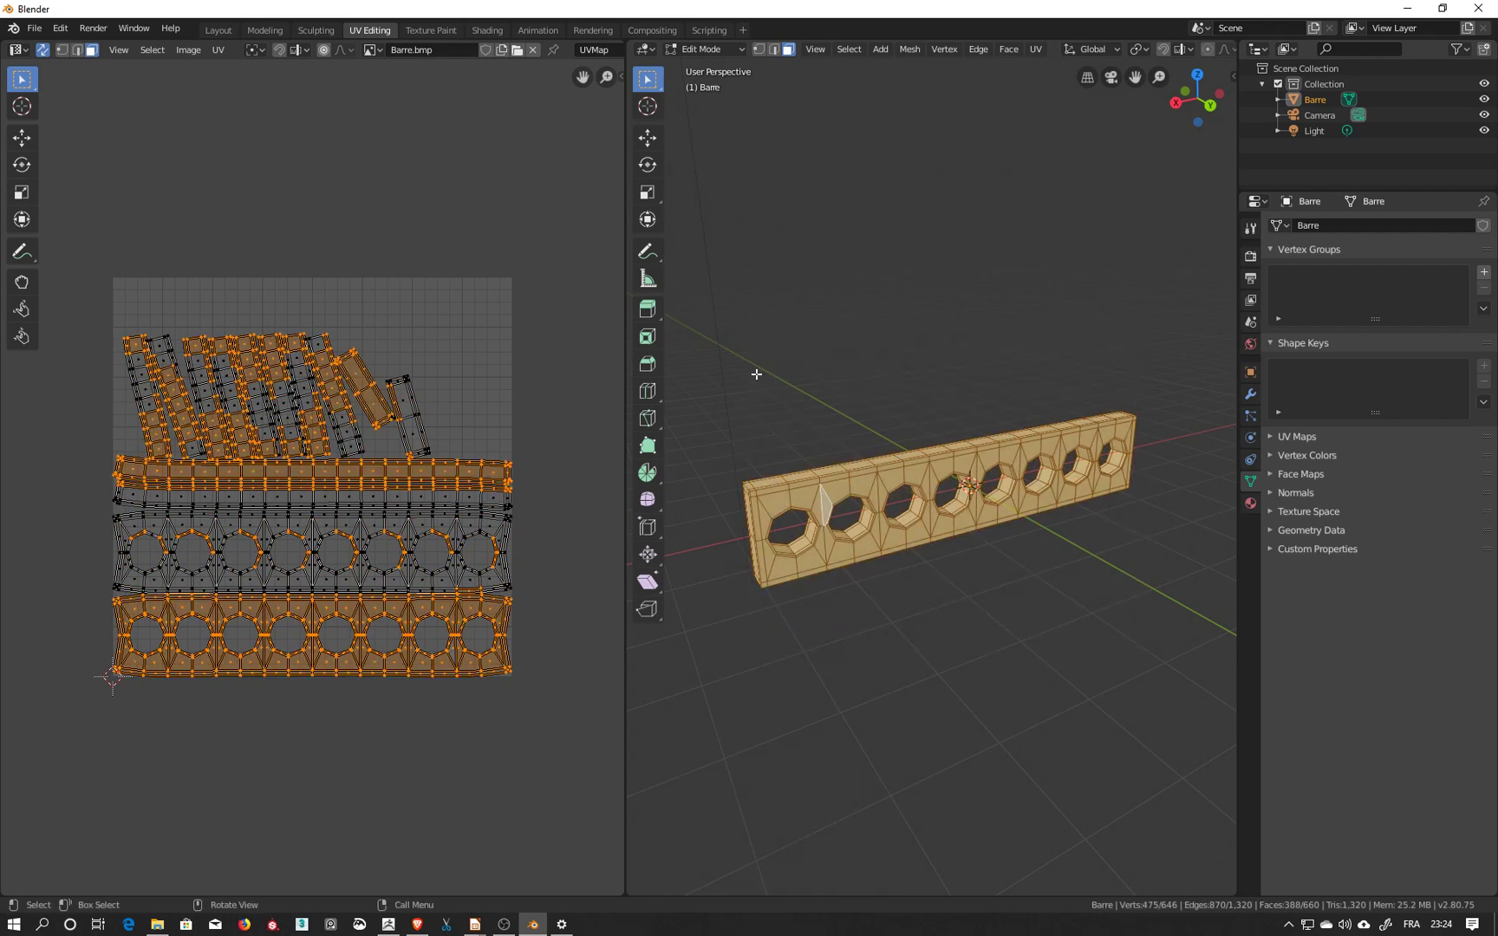
left_click_drag(721, 375, 1186, 660)
Select all faces of the small tilted end-cap island at the far right of the slanted strips in the UV layout.
left_click(449, 399)
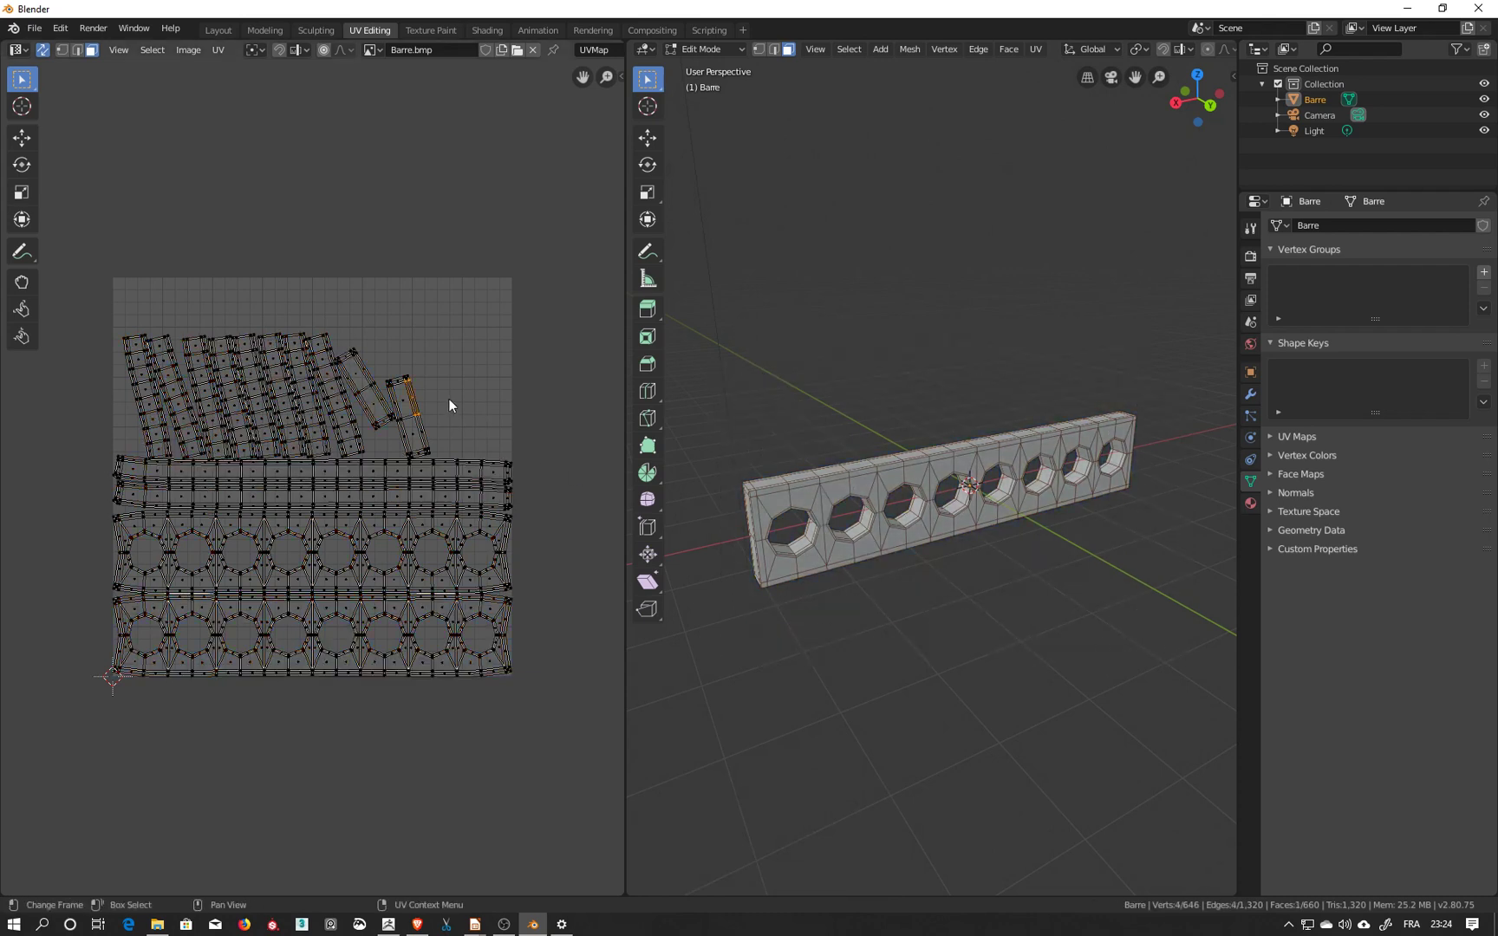
scroll(451, 407, "up", 3)
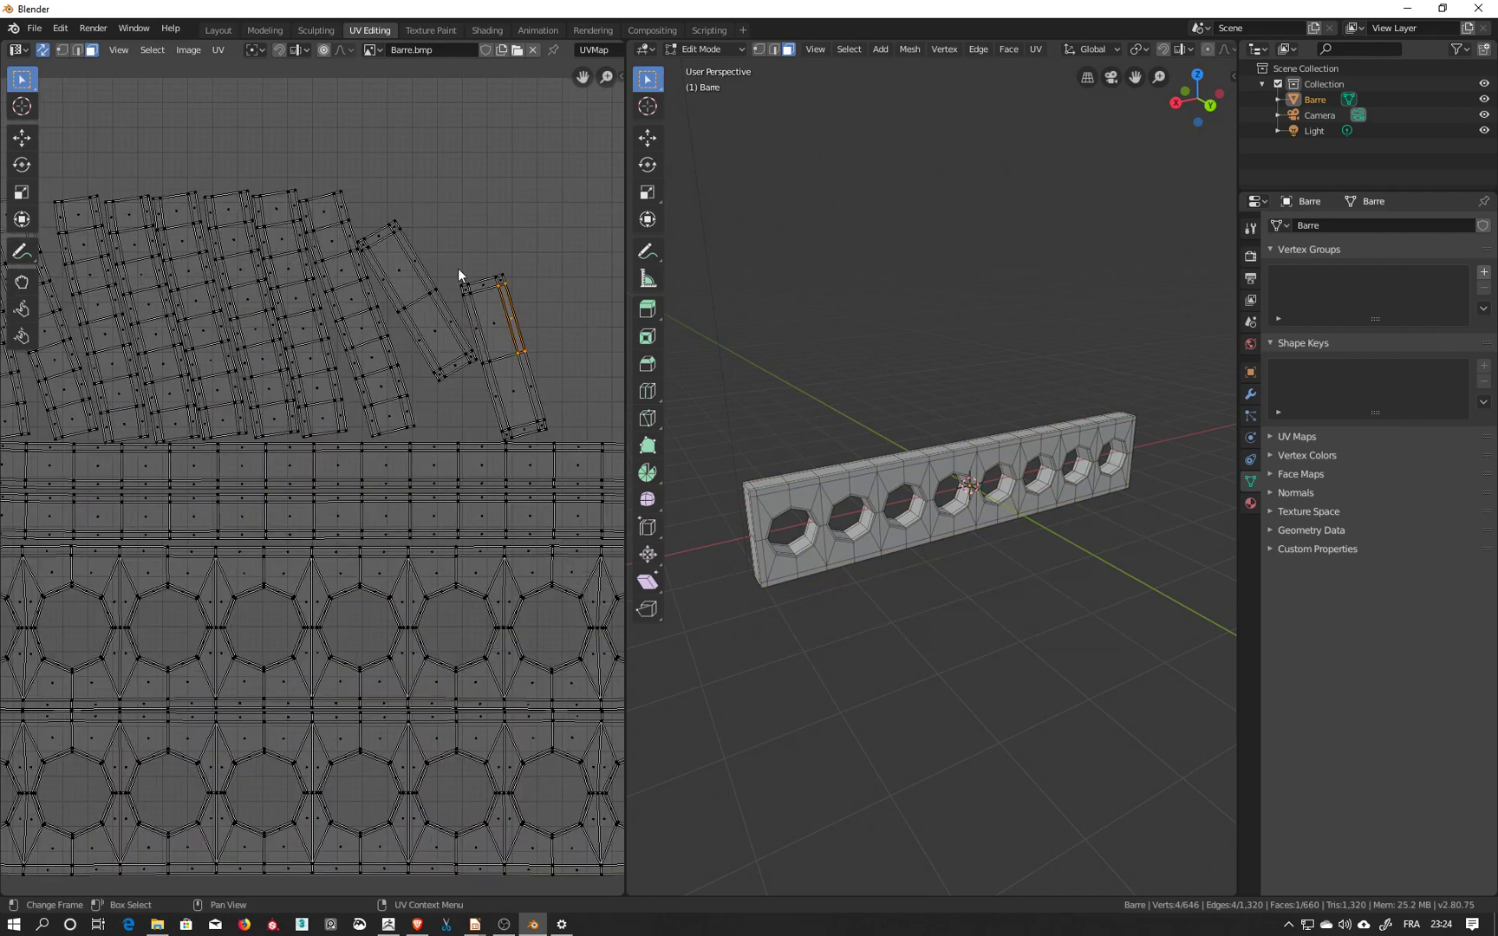
left_click_drag(457, 267, 532, 305)
left_click_drag(558, 368, 482, 335)
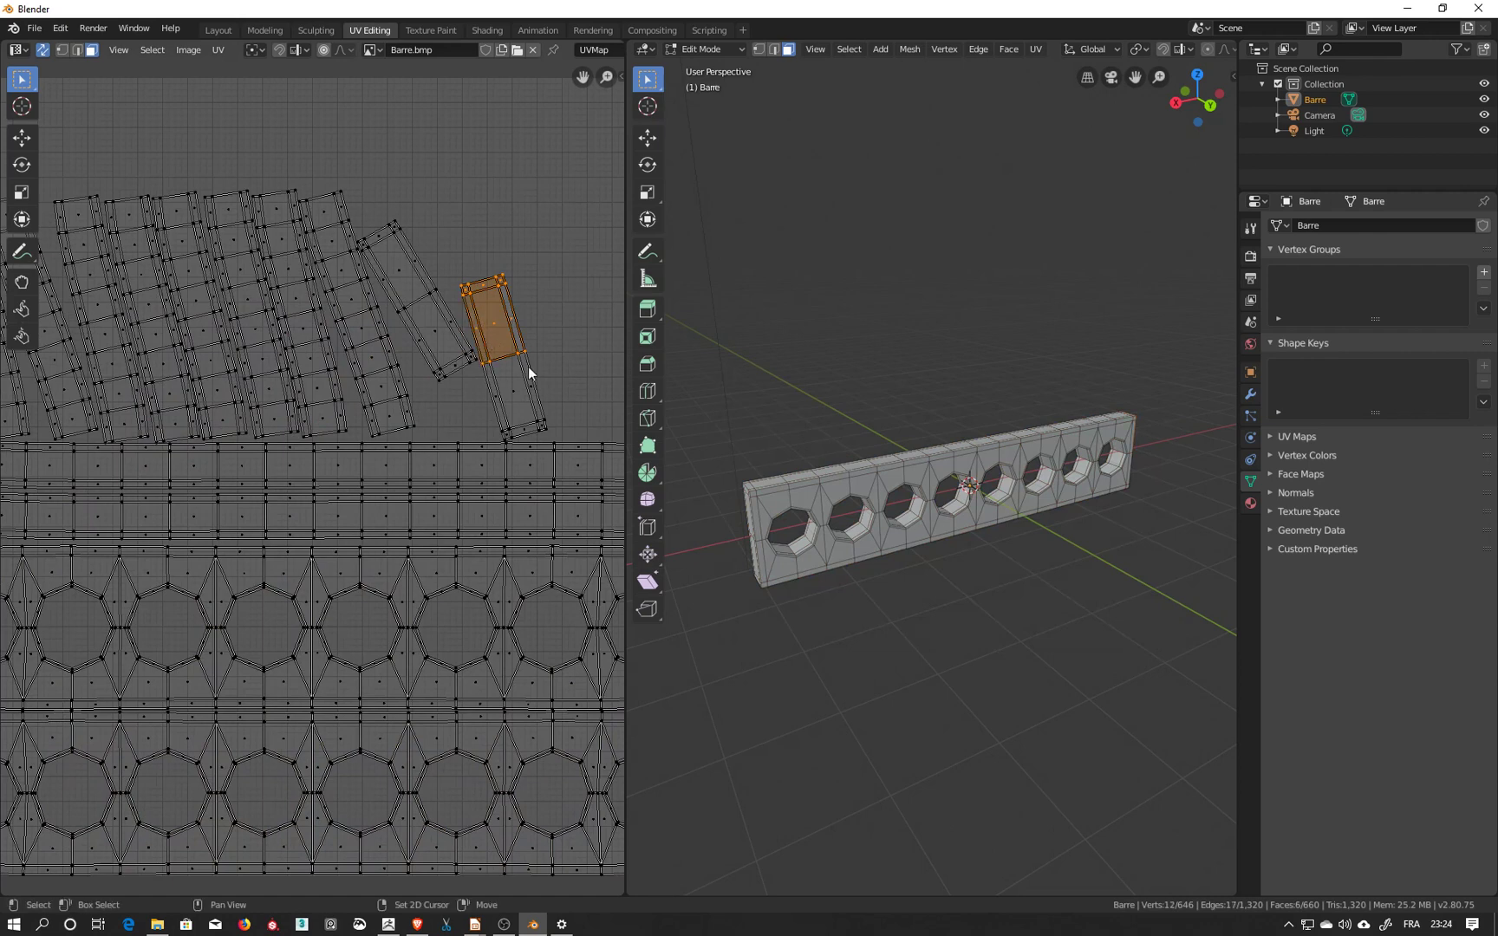
mouse_move(558, 428)
left_mouse_down("shift")
mouse_move(495, 401)
mouse_move(483, 376)
mouse_move(532, 434)
left_mouse_up("shift")
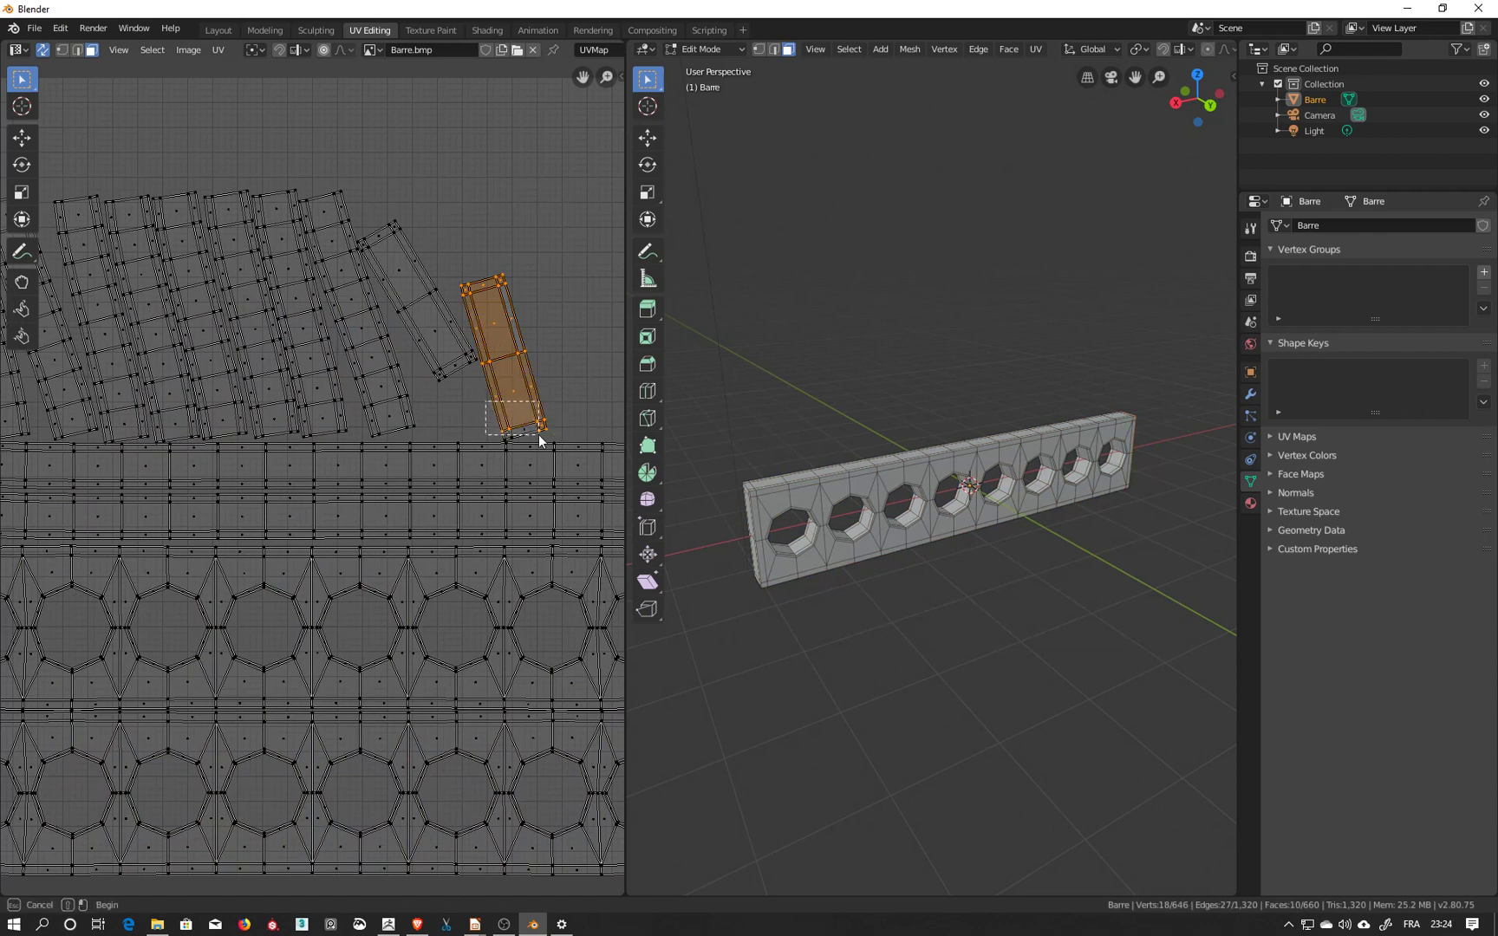
left_click_drag(538, 437, 537, 436, "shift")
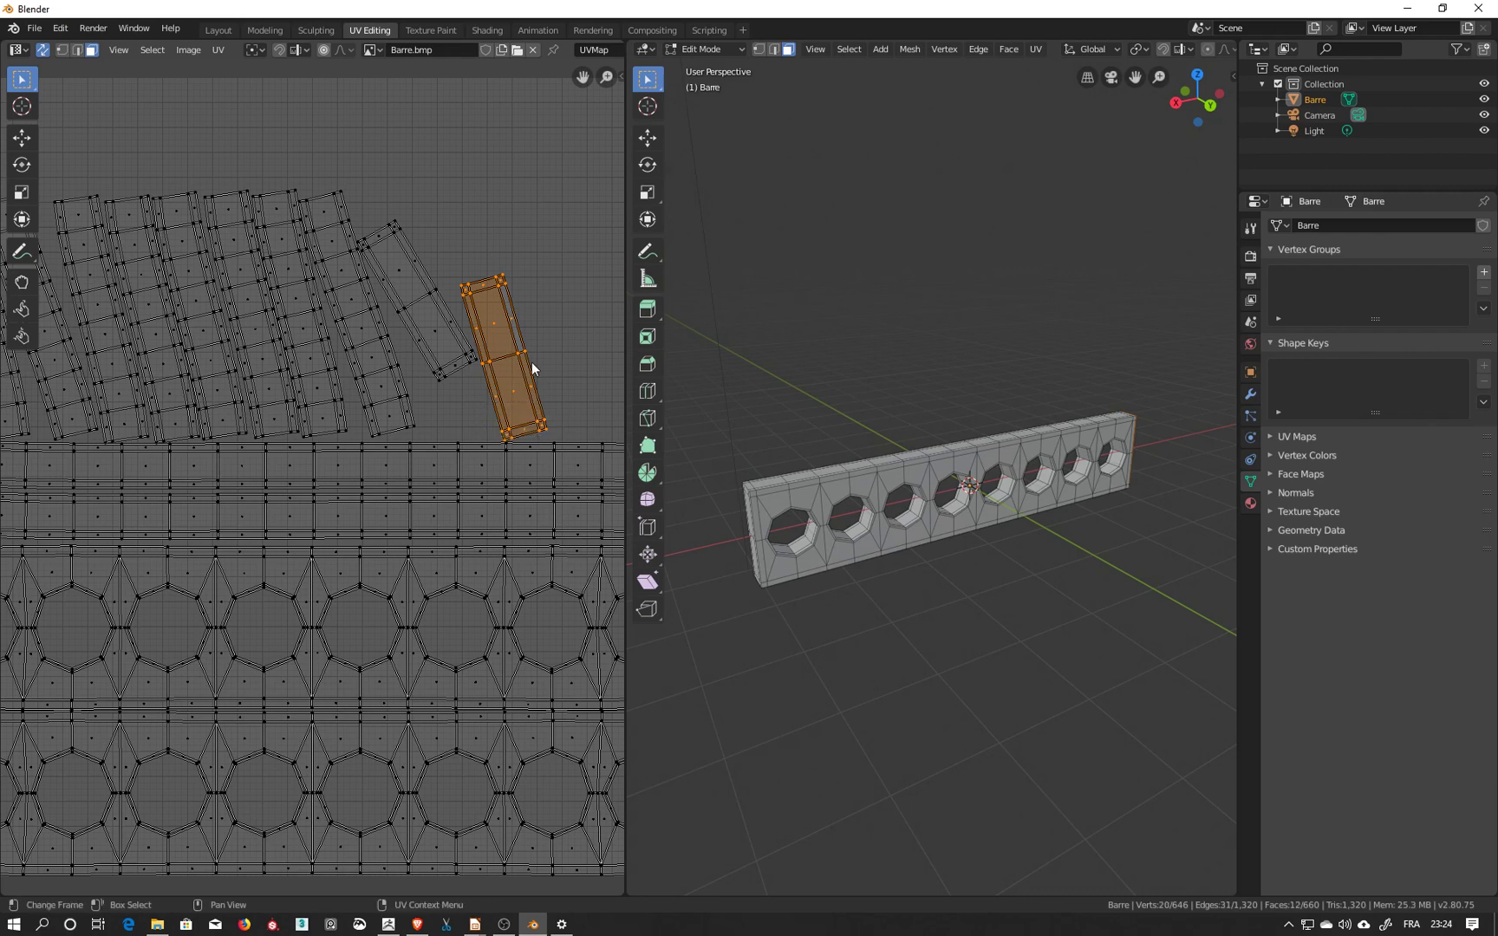
Unwrap the selected end-cap island and move it above the UV square.
scroll(558, 338, "down", 3)
scroll(520, 355, "up", 1)
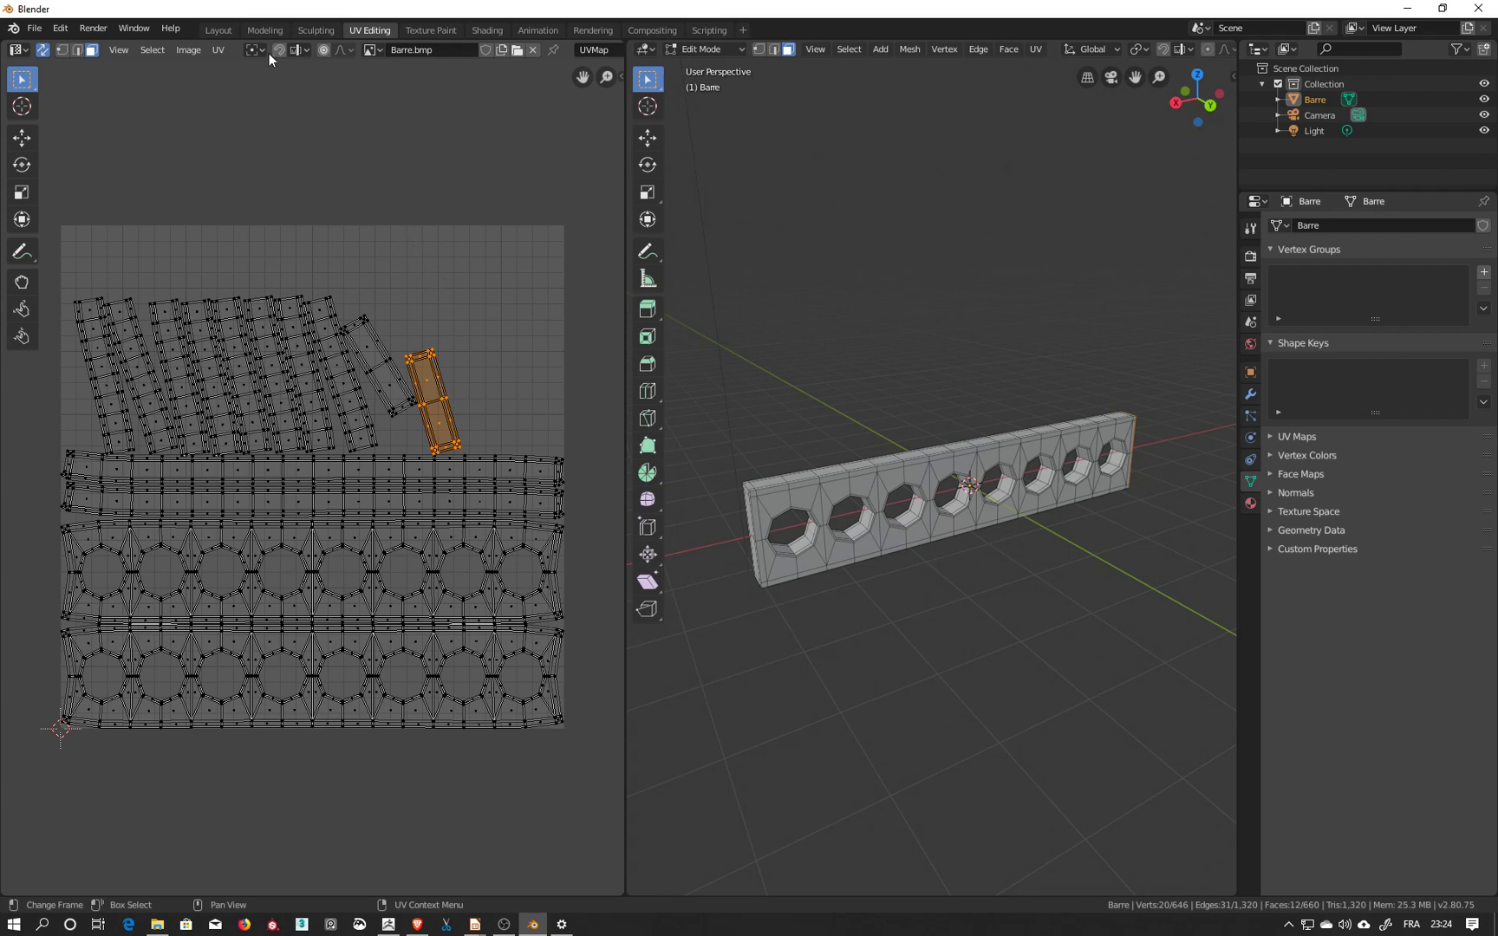
left_click(218, 50)
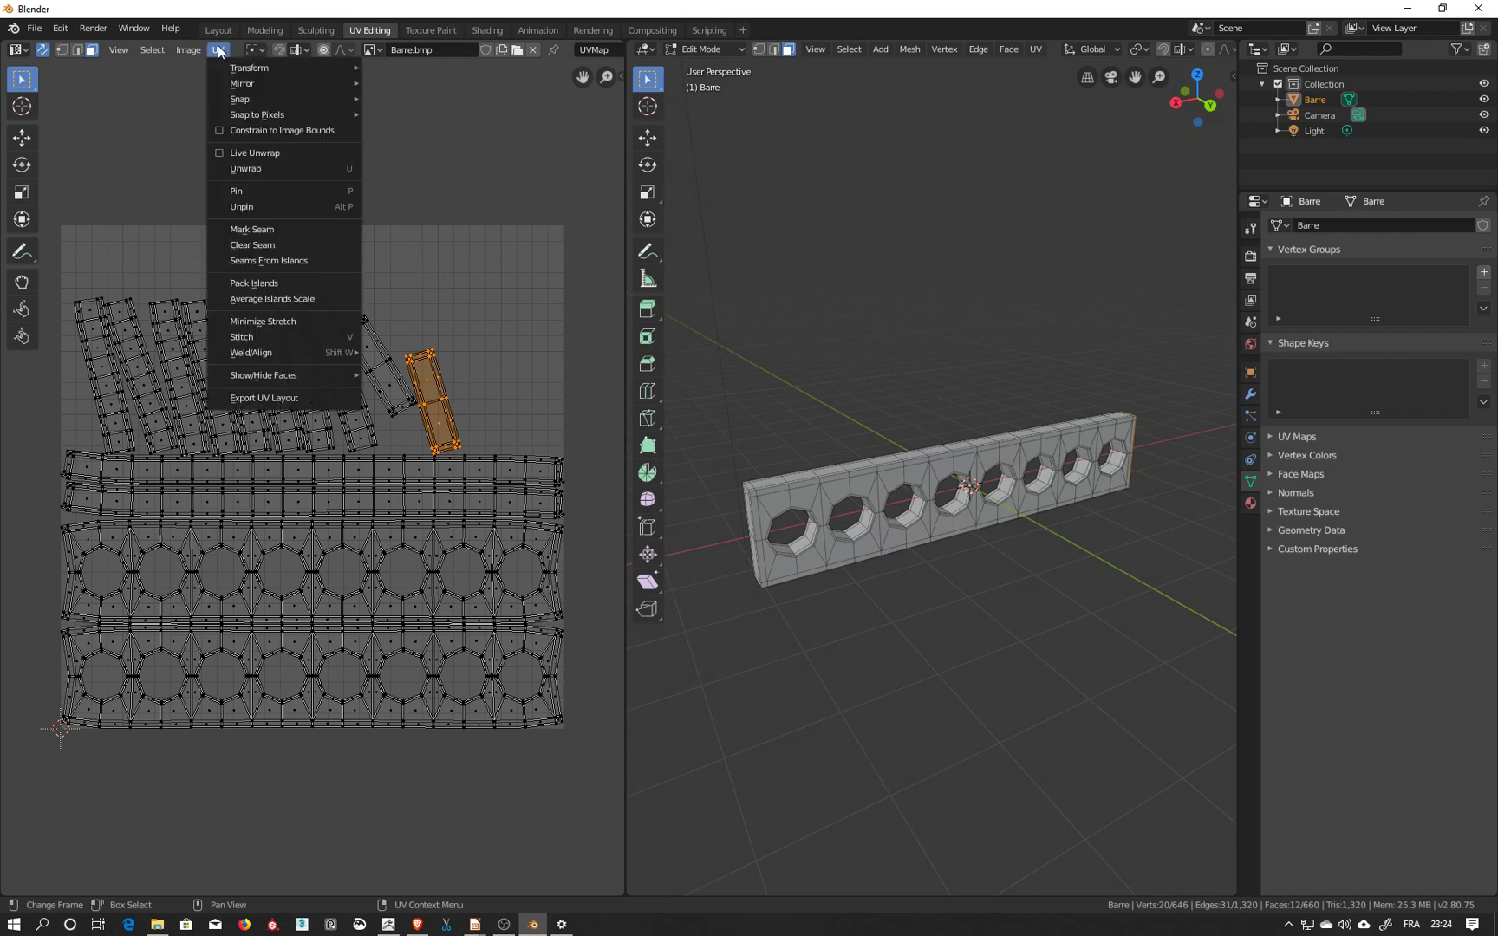
left_click(253, 170)
scroll(381, 566, "down", 2)
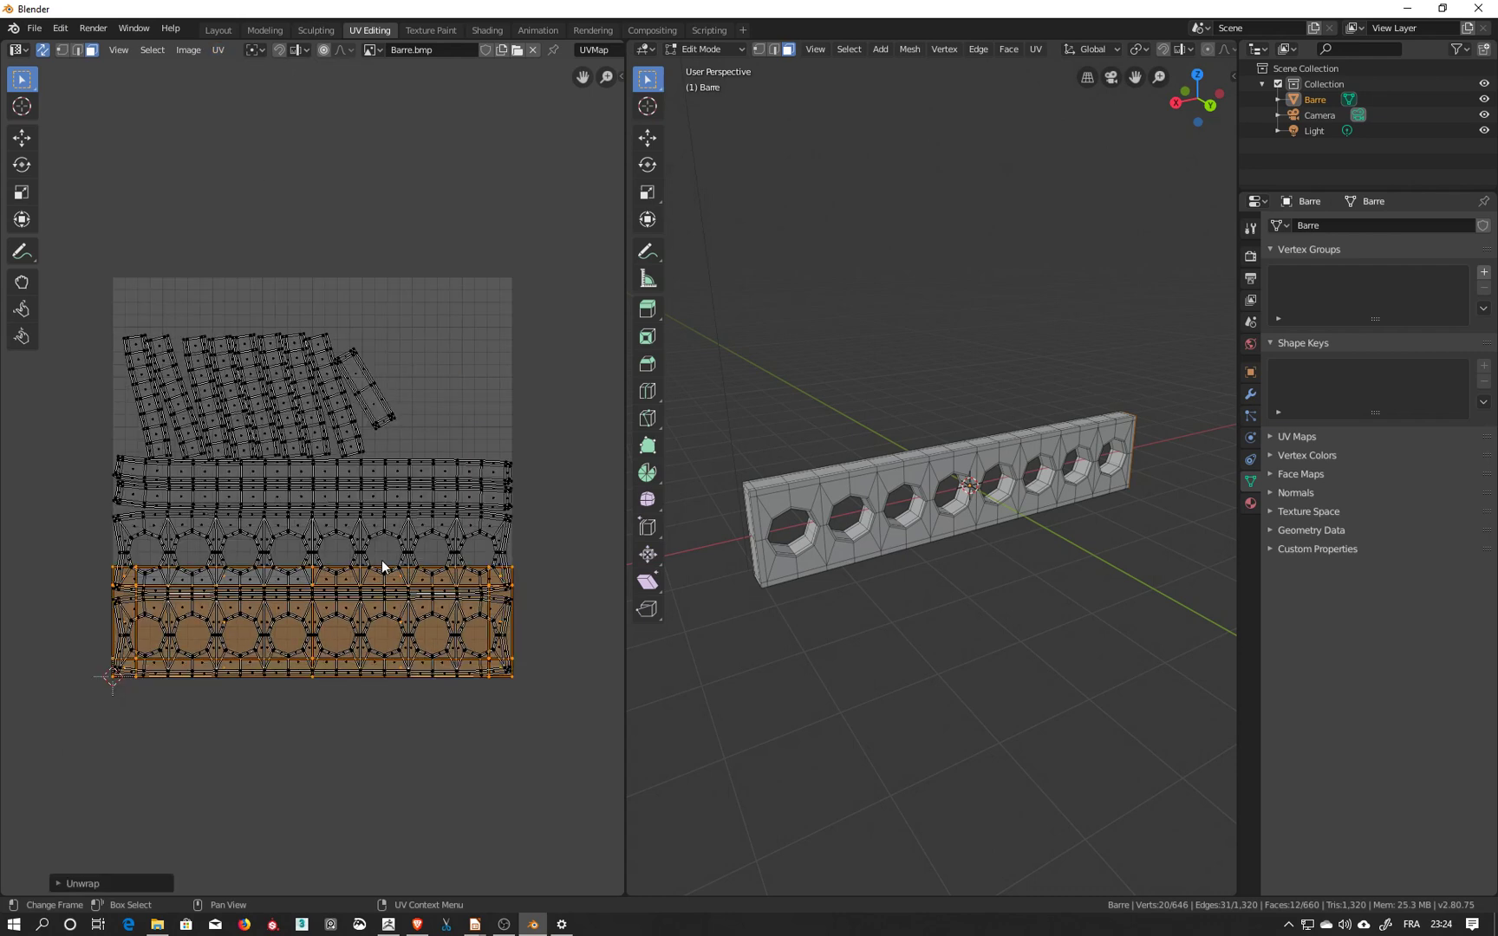
left_click(22, 138)
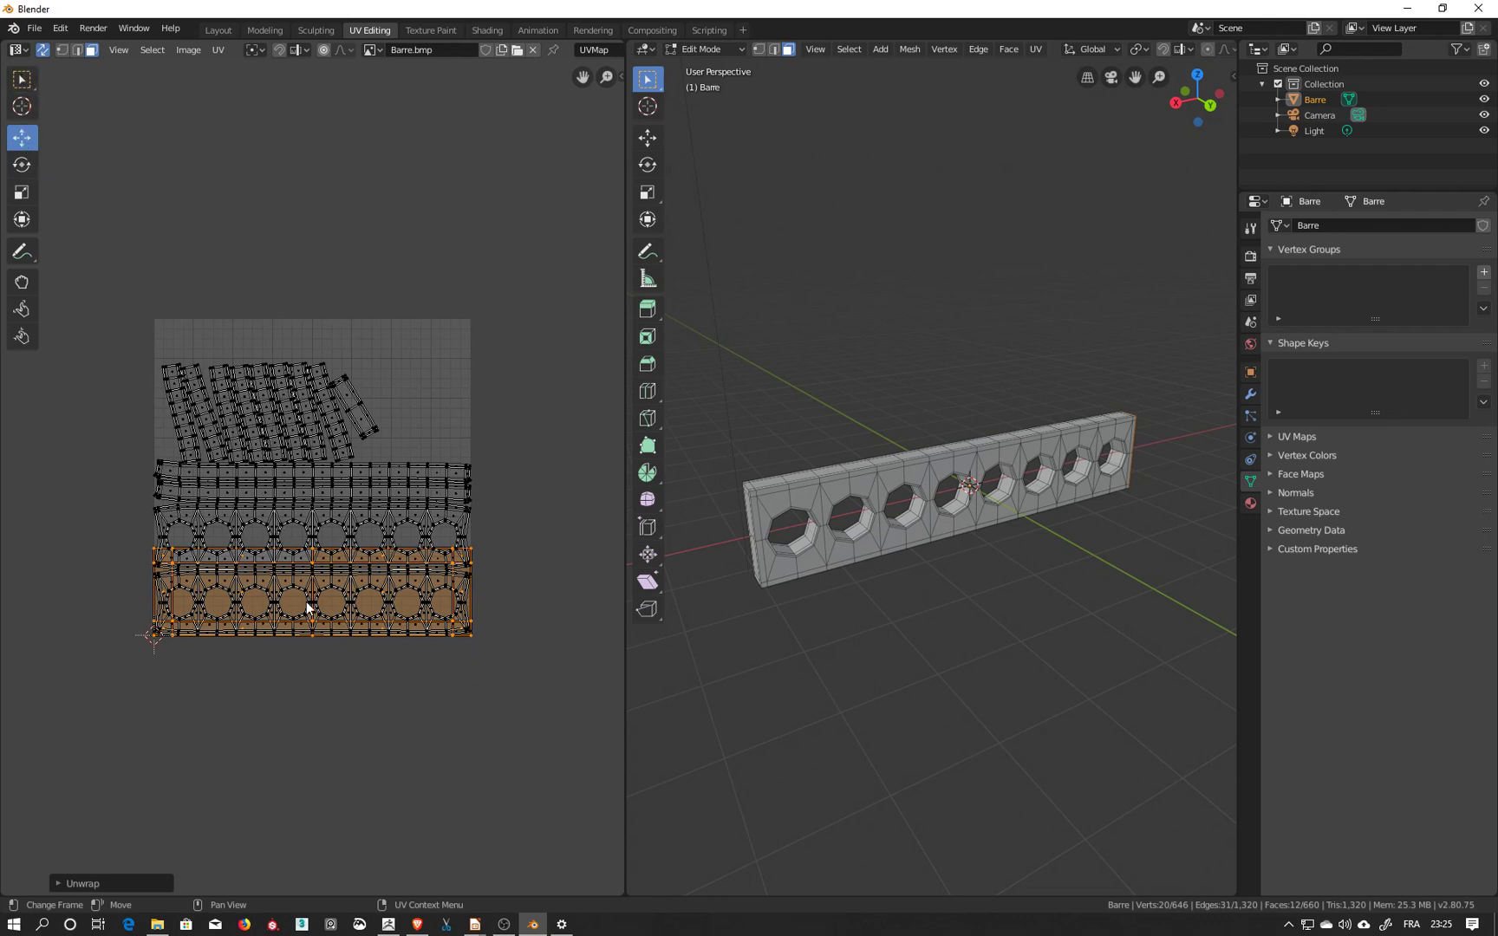
left_click_drag(308, 609, 311, 248)
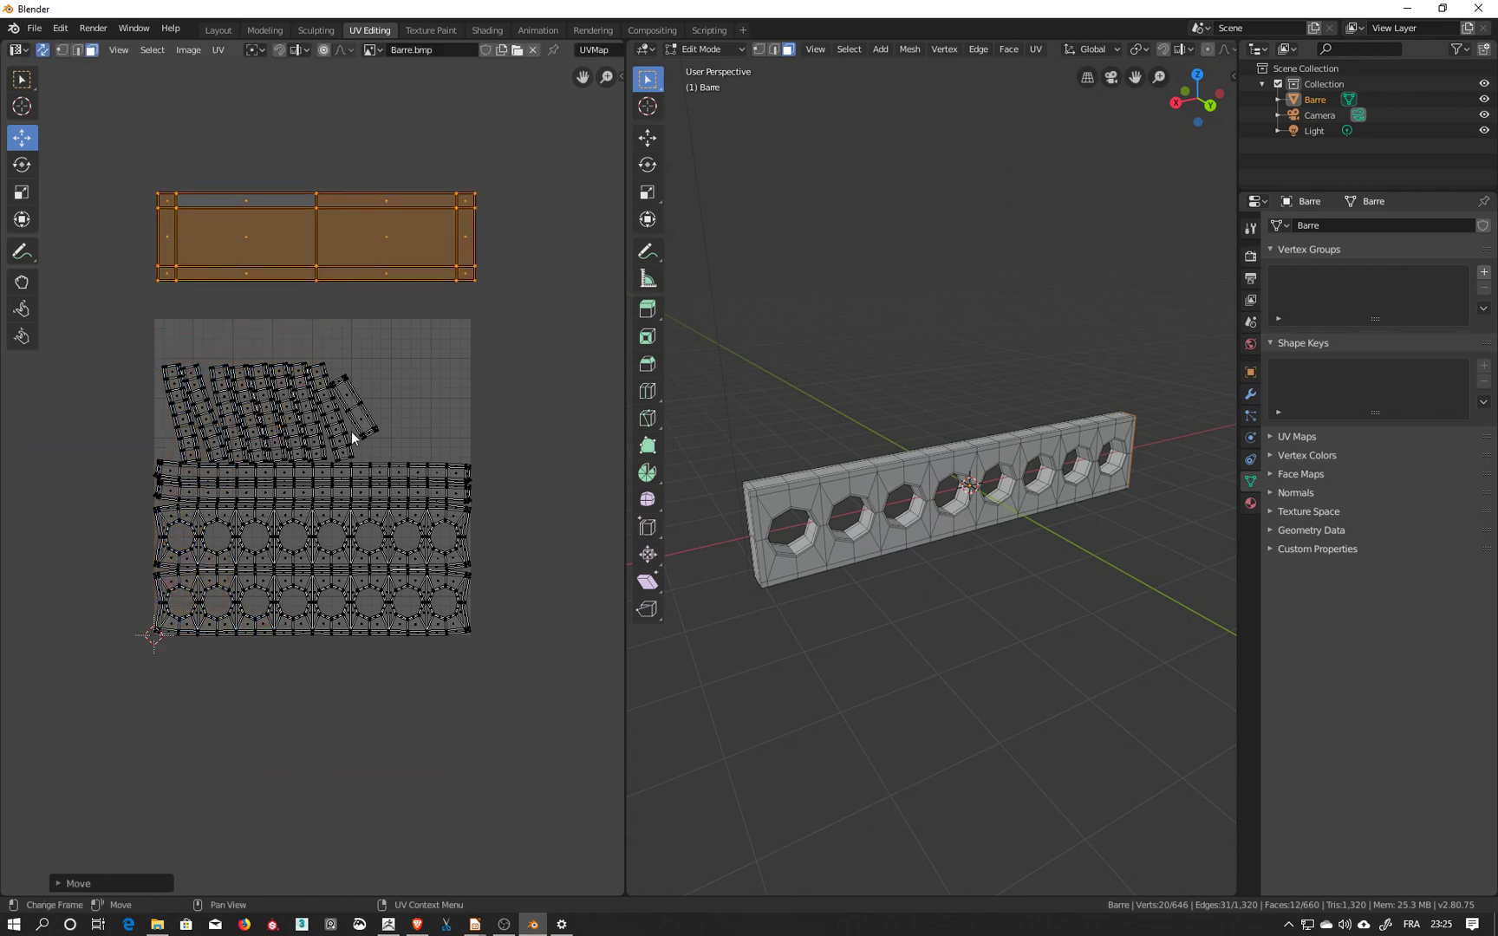
middle_click_drag(449, 528, 402, 612)
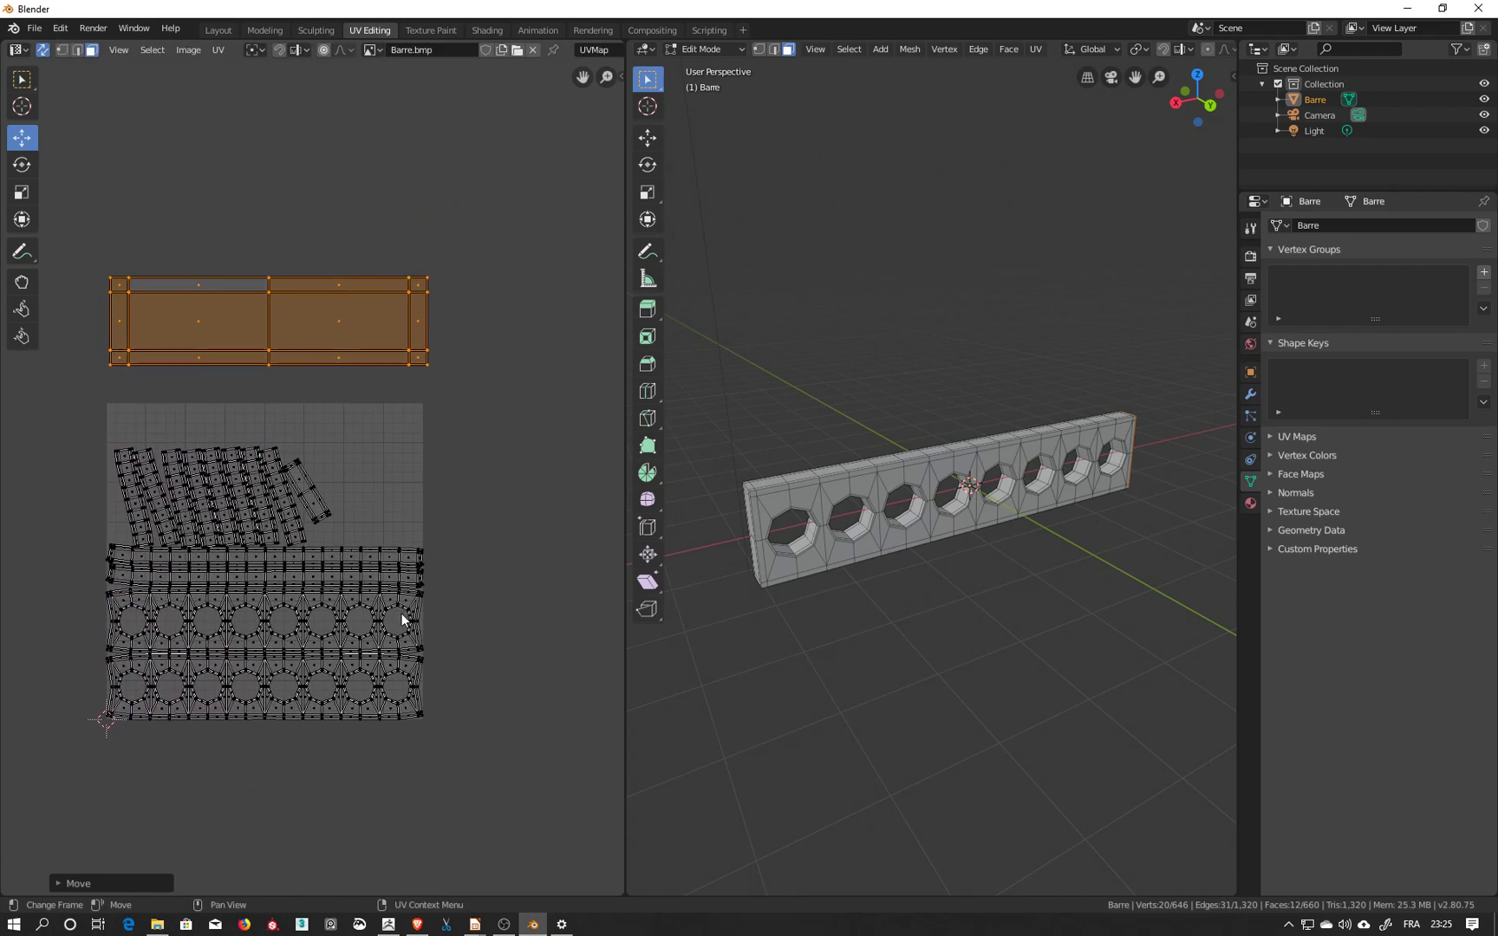
Select all faces of the remaining tilted end-cap island beside the slanted hole strips.
scroll(310, 563, "up", 3)
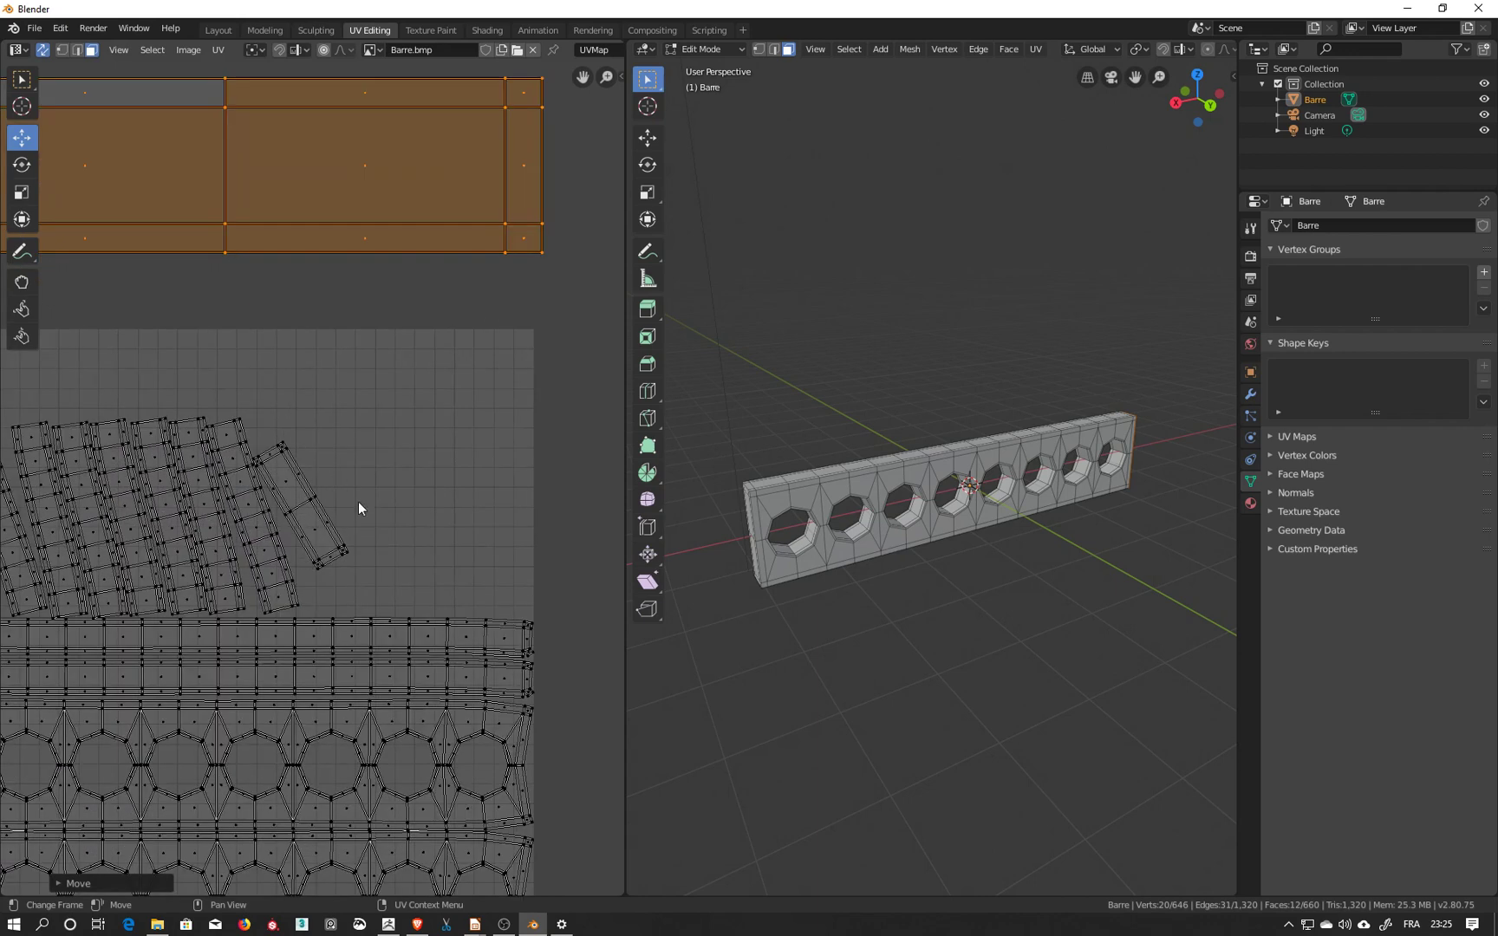
left_click_drag(359, 572, 295, 469)
left_click(22, 79)
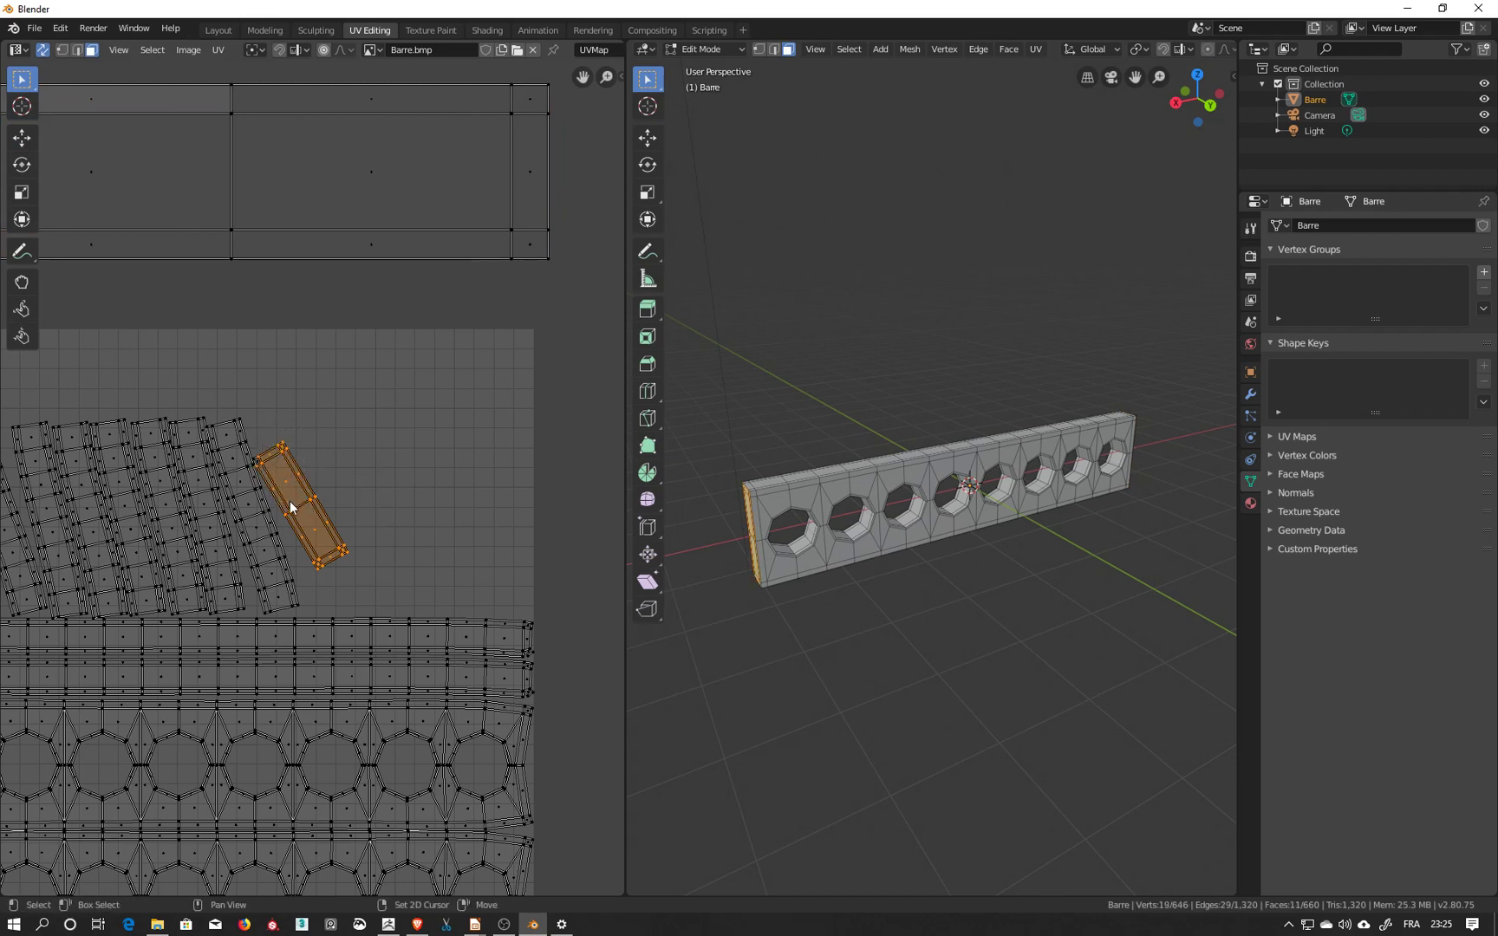
left_click_drag(254, 452, 273, 474)
Unwrap the second end cap, move its island above the first one, and clear the selection.
left_click(219, 48)
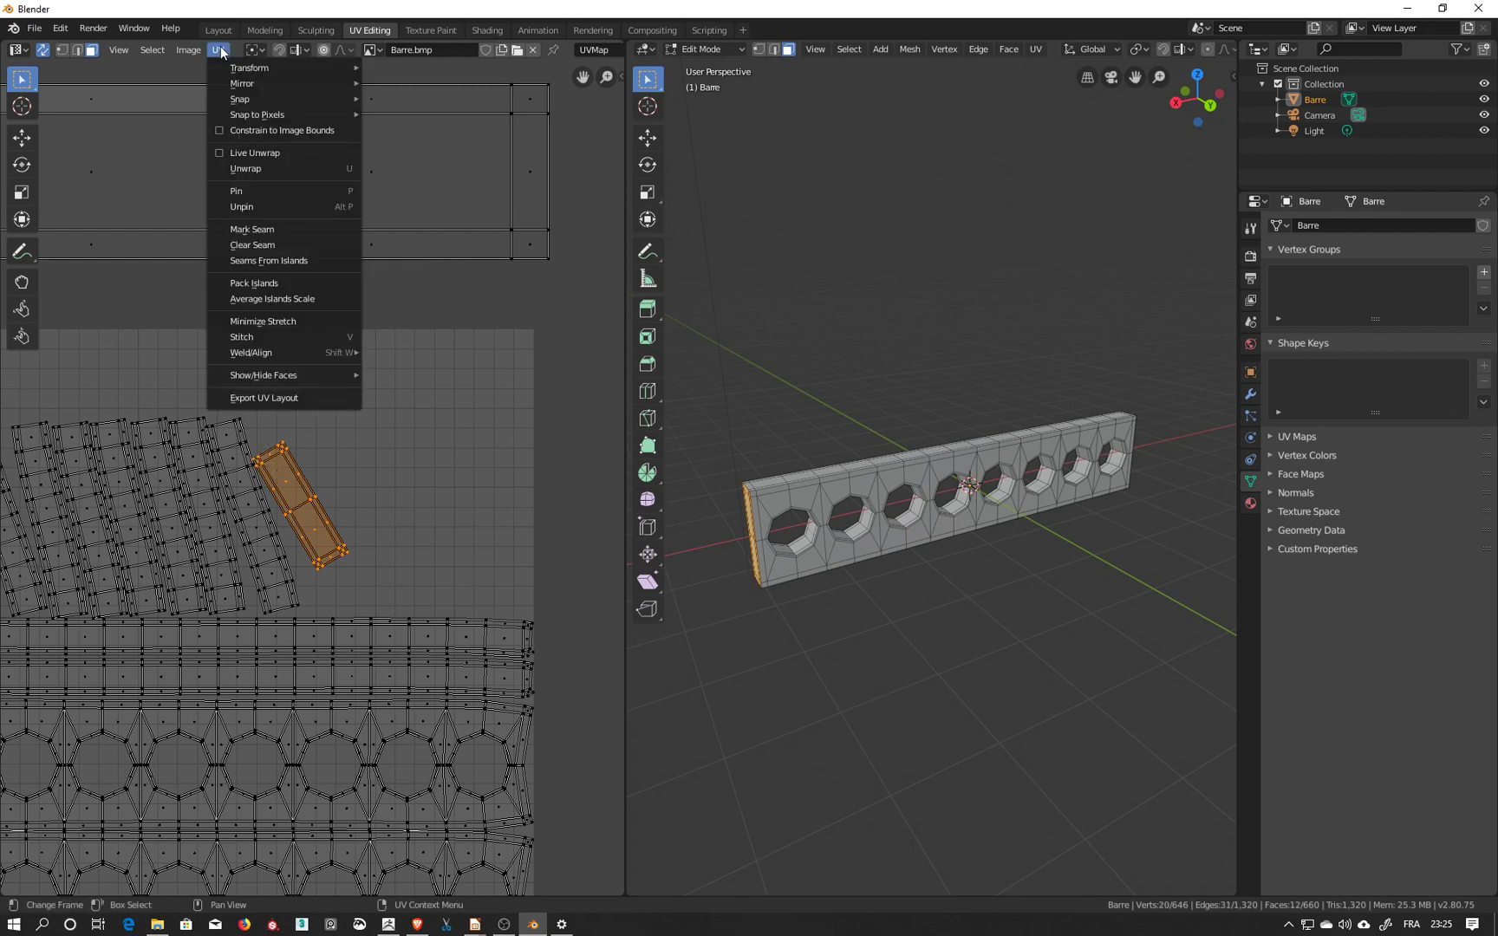
left_click(254, 170)
scroll(301, 375, "down", 5)
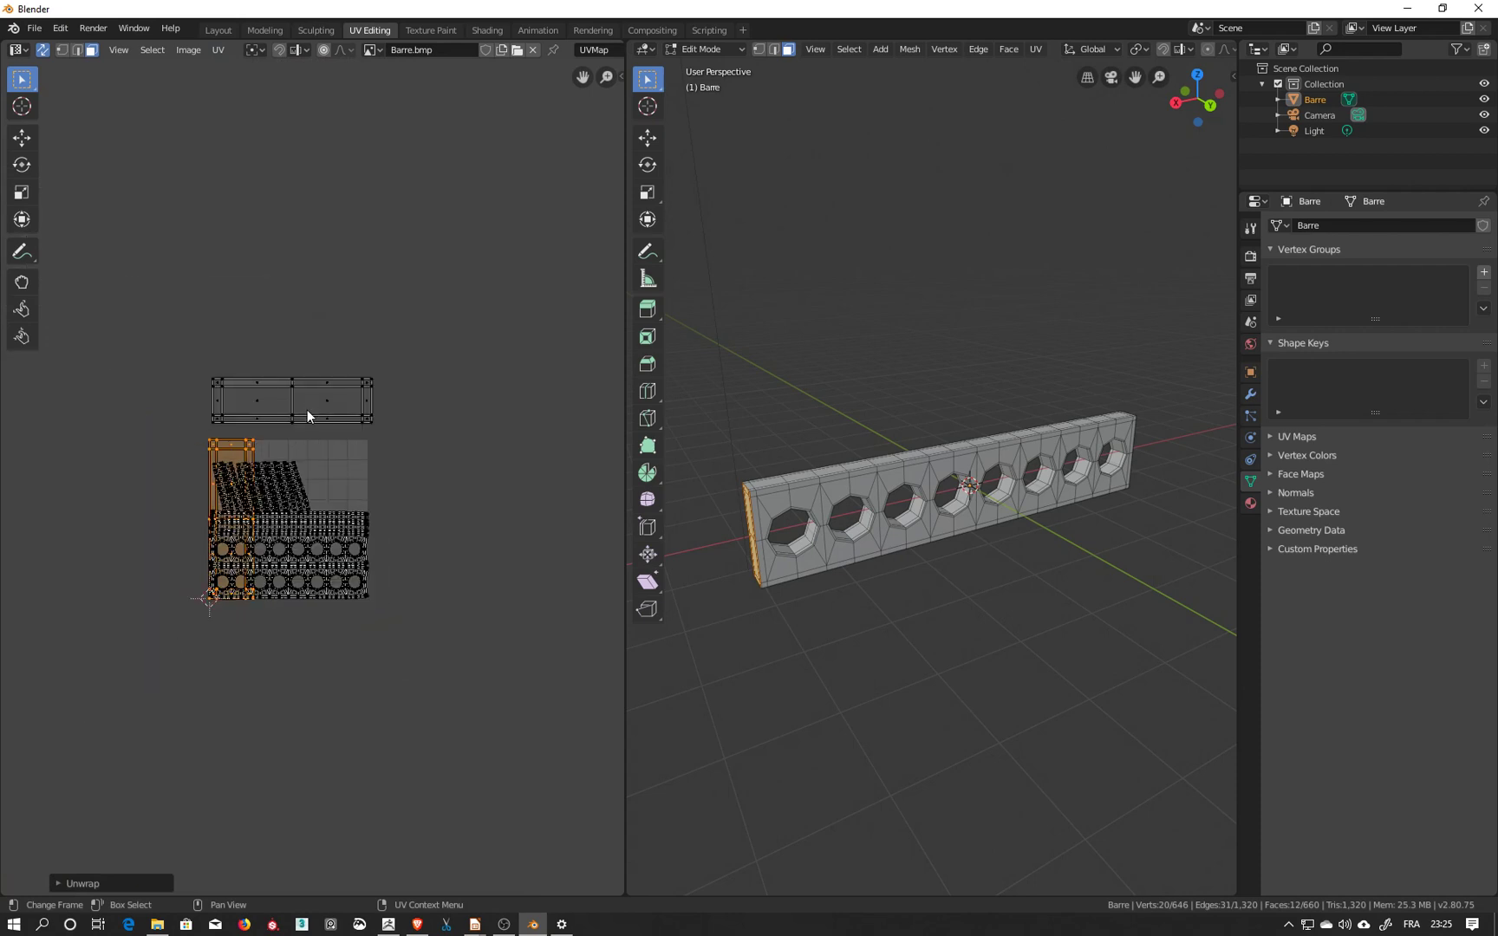
left_click(22, 137)
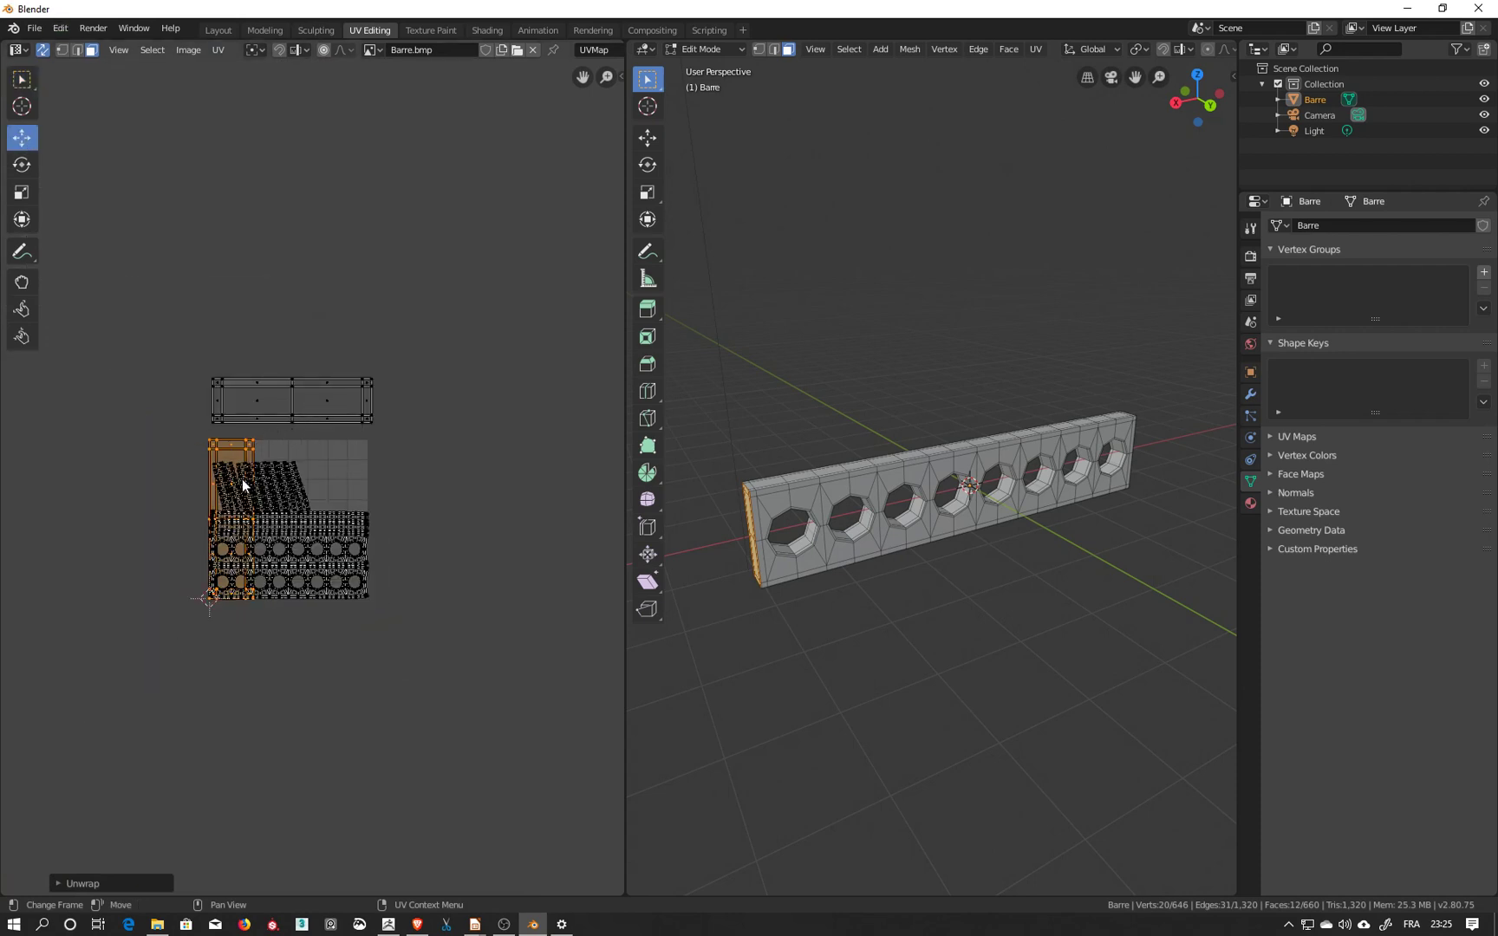
left_click_drag(242, 479, 252, 213)
left_click(441, 312)
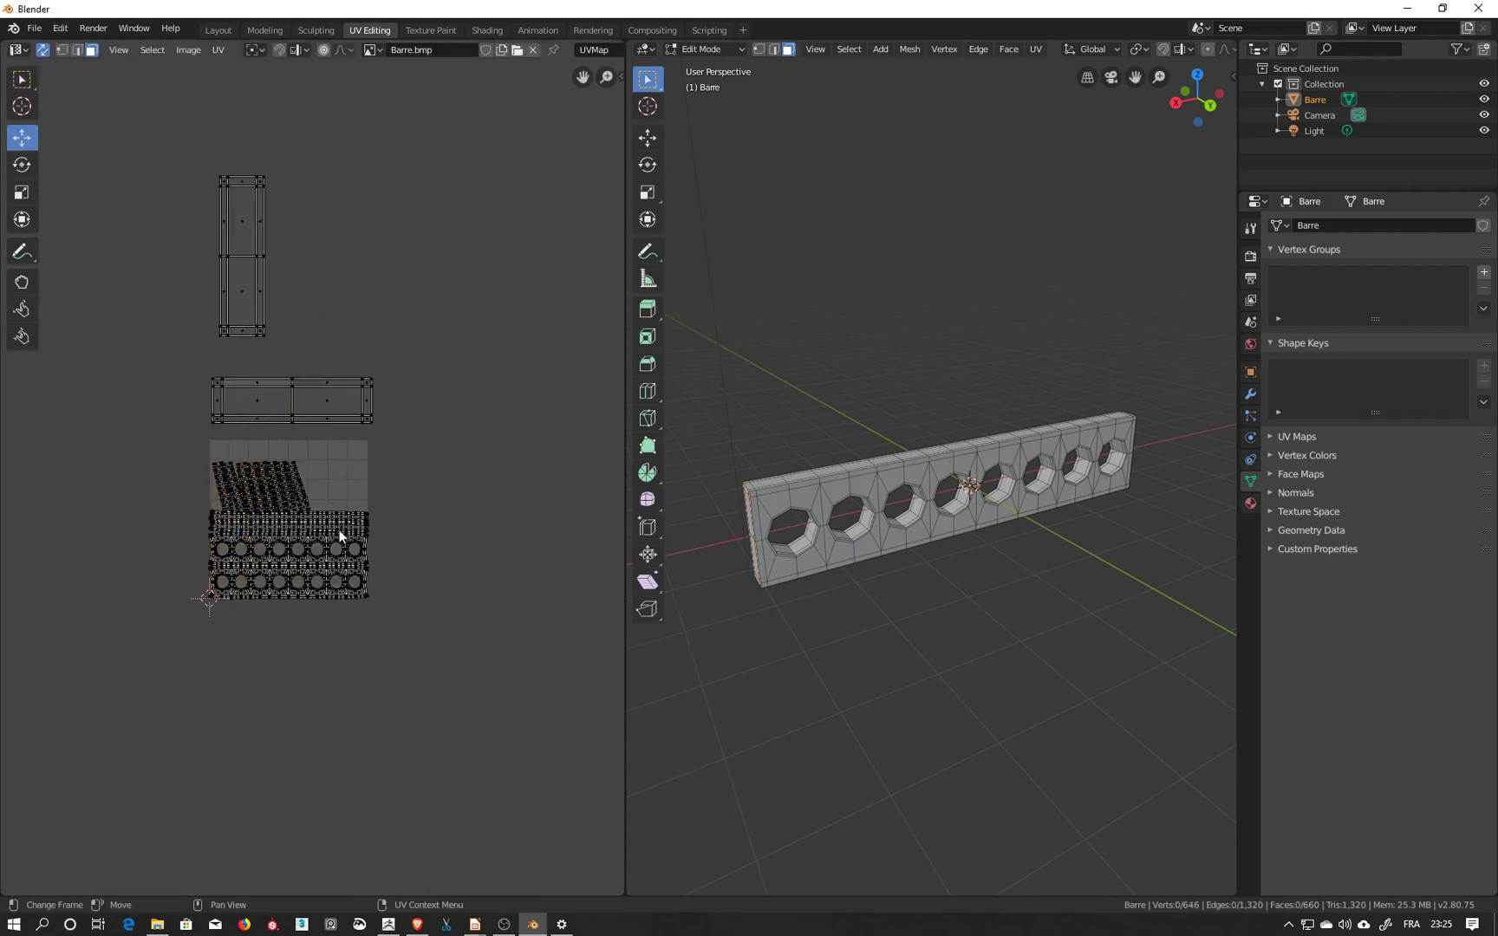
Box-select the leftmost slanted hole strip in the UV layout and deselect the extra faces of neighbouring islands.
scroll(340, 536, "up", 4)
middle_click_drag(346, 598, 429, 552)
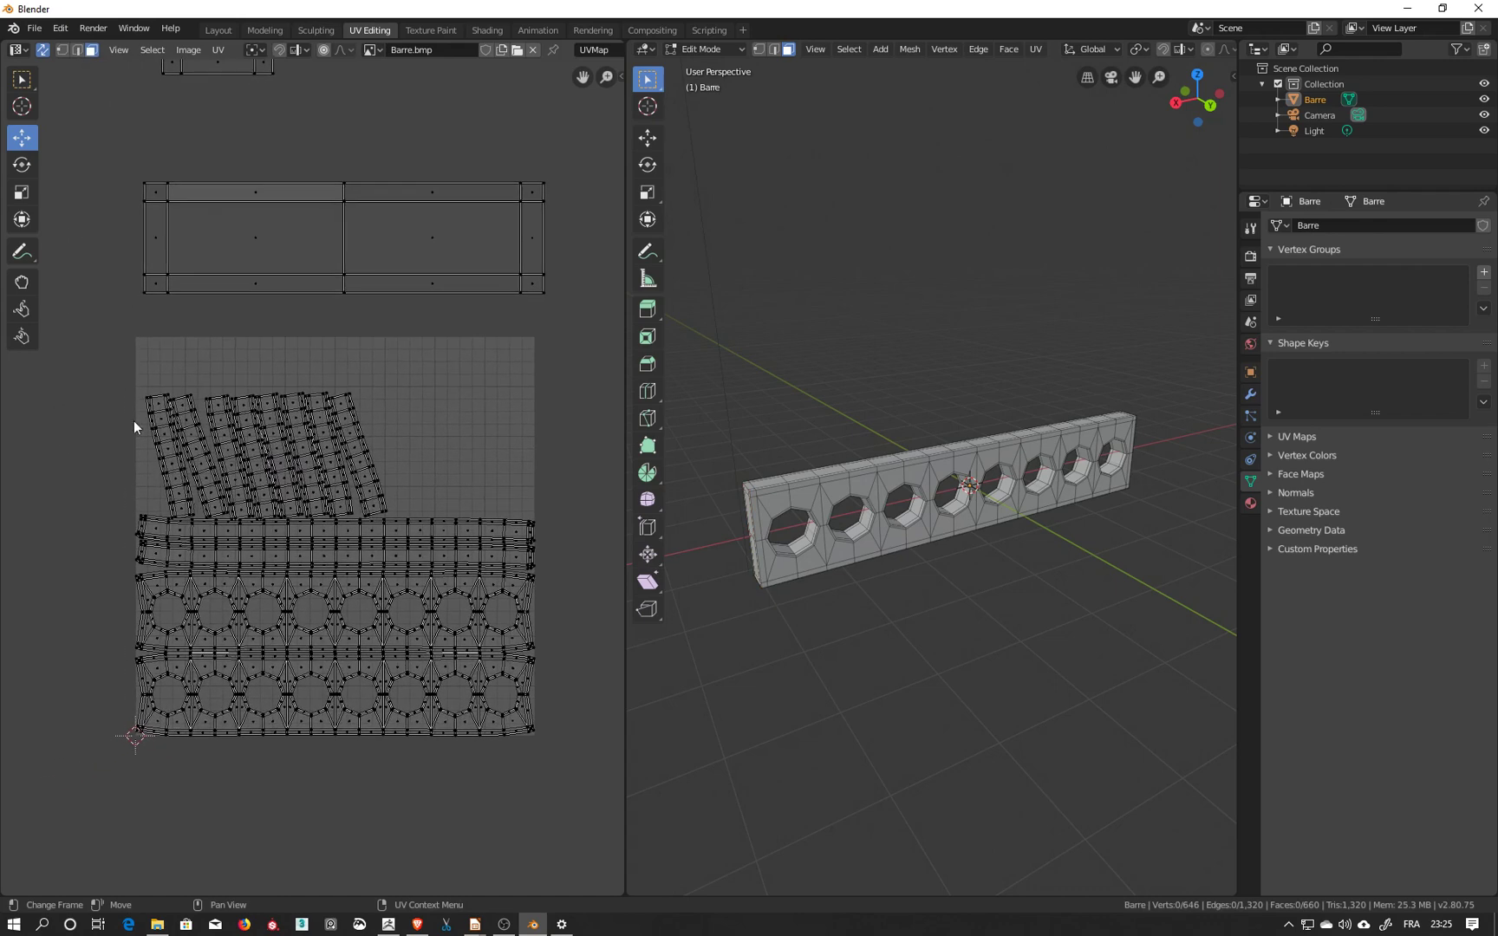
left_click(21, 79)
left_click_drag(97, 373, 192, 523)
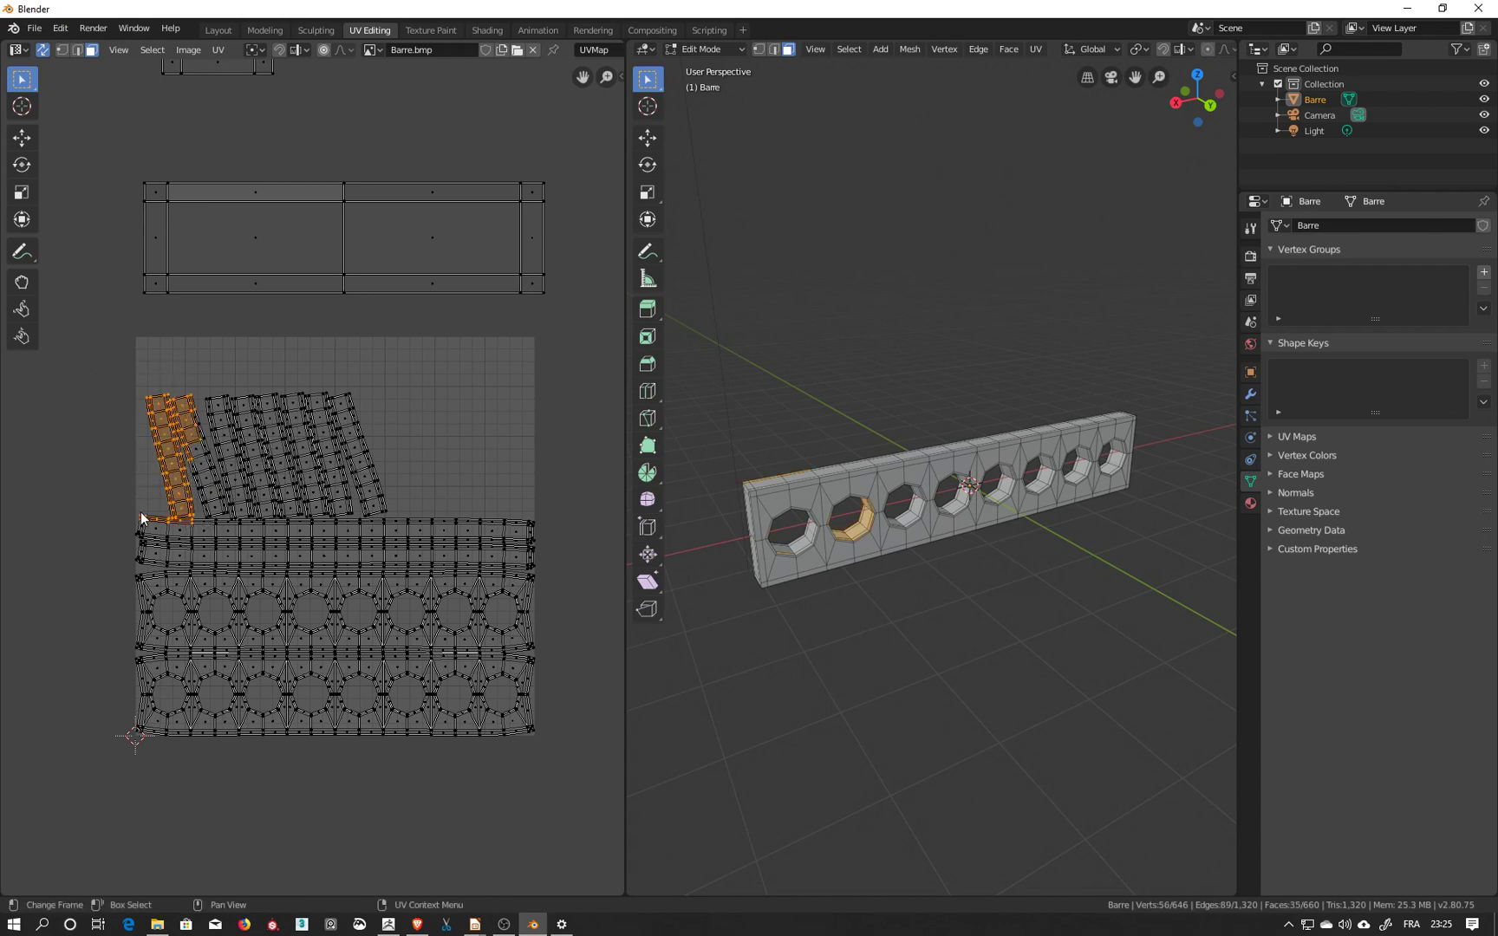
scroll(160, 528, "up", 3)
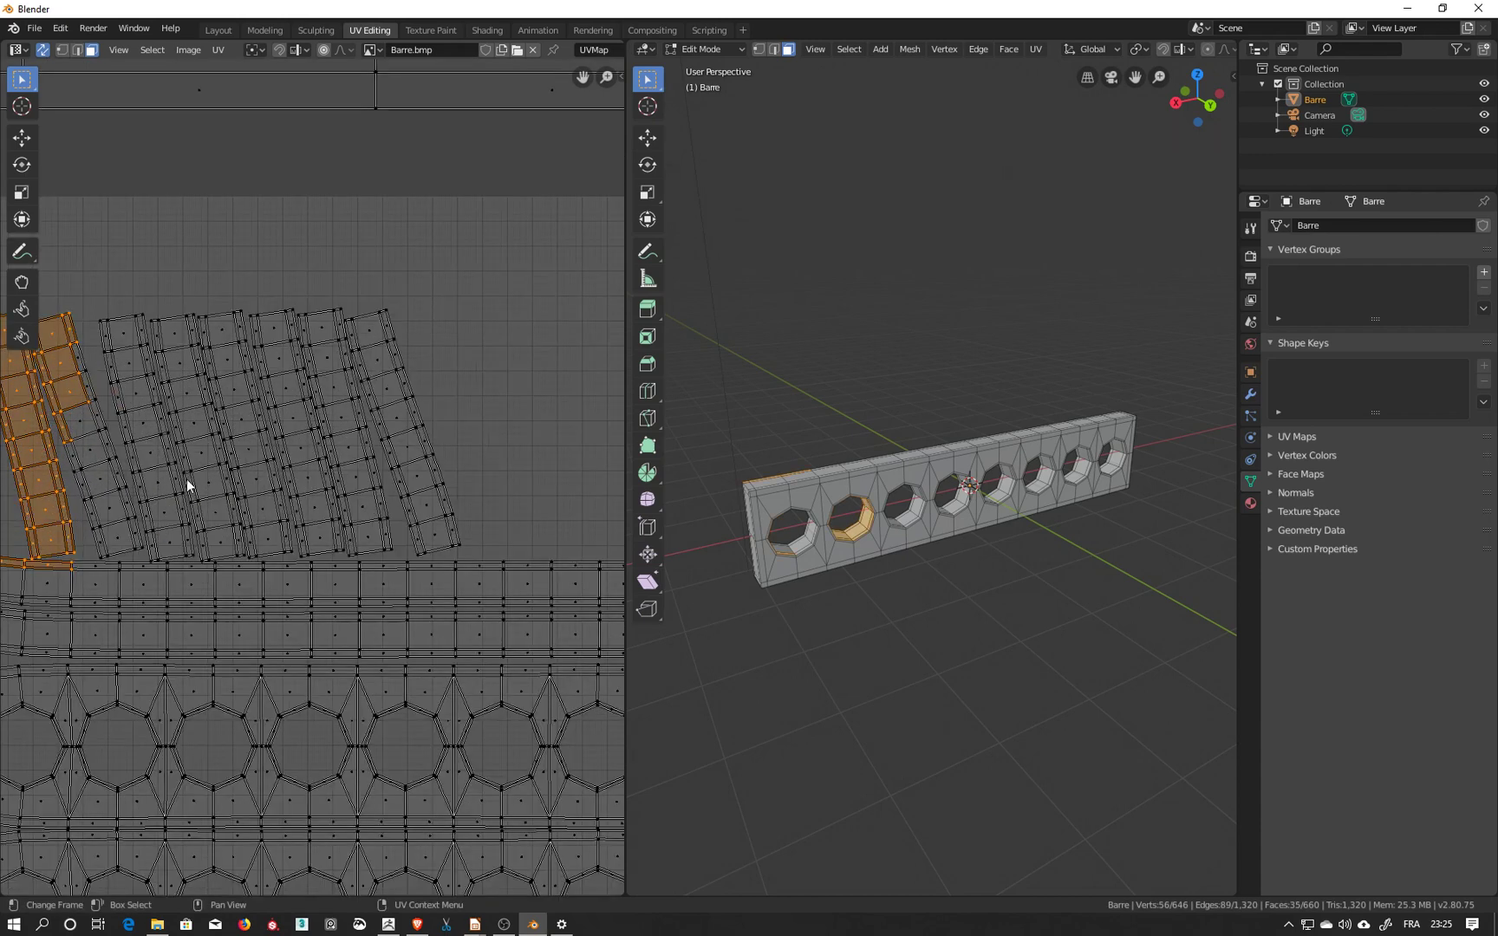
middle_click_drag(139, 261, 312, 226)
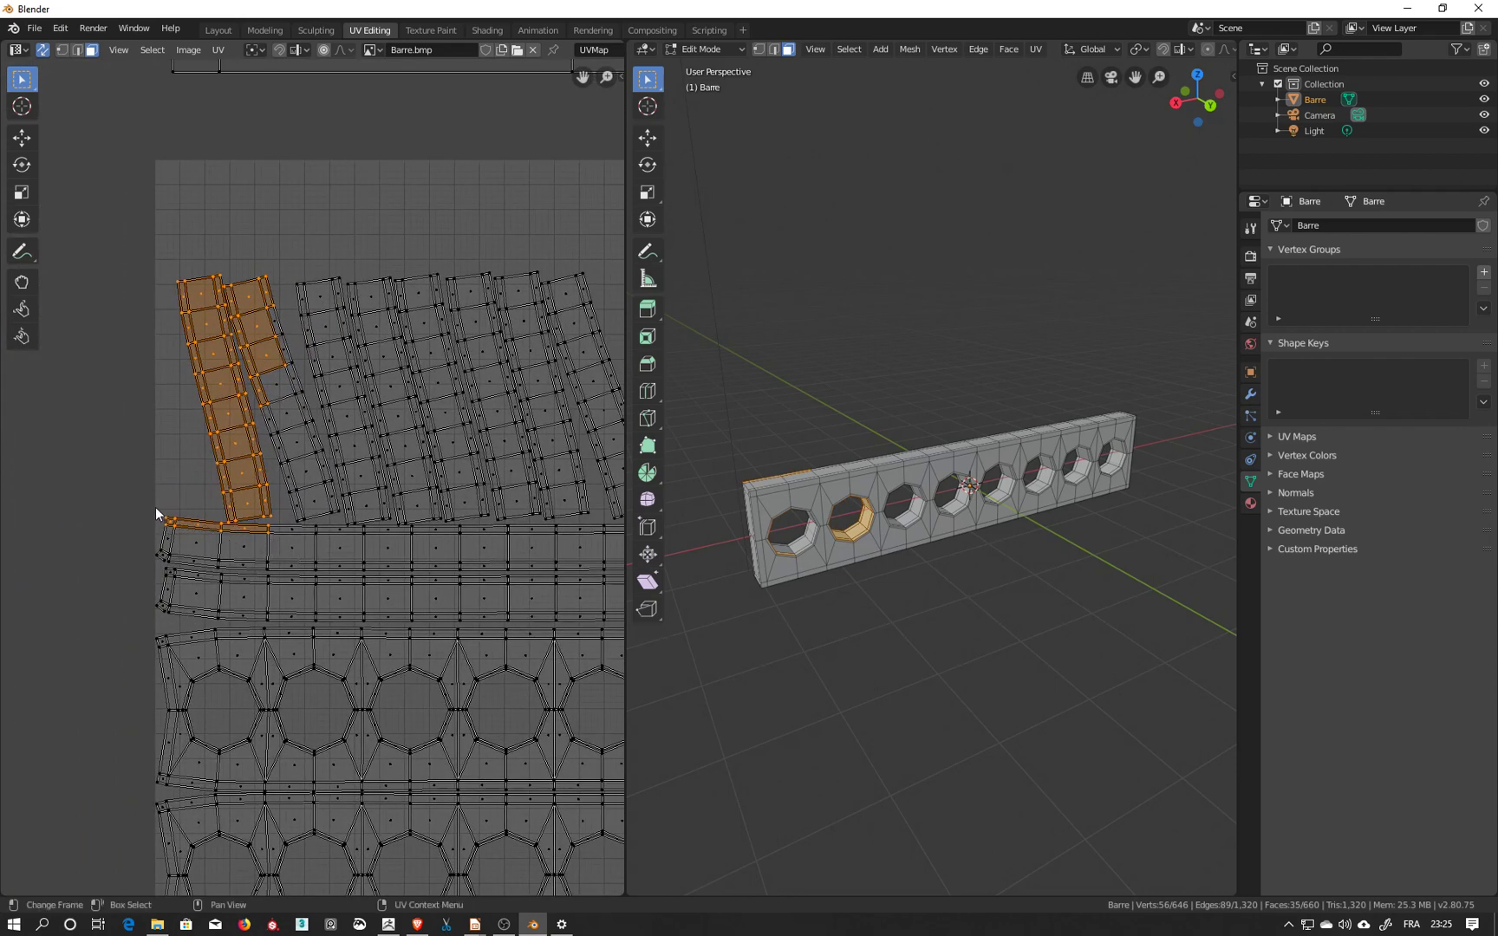
left_click_drag(159, 508, 234, 523, "ctrl")
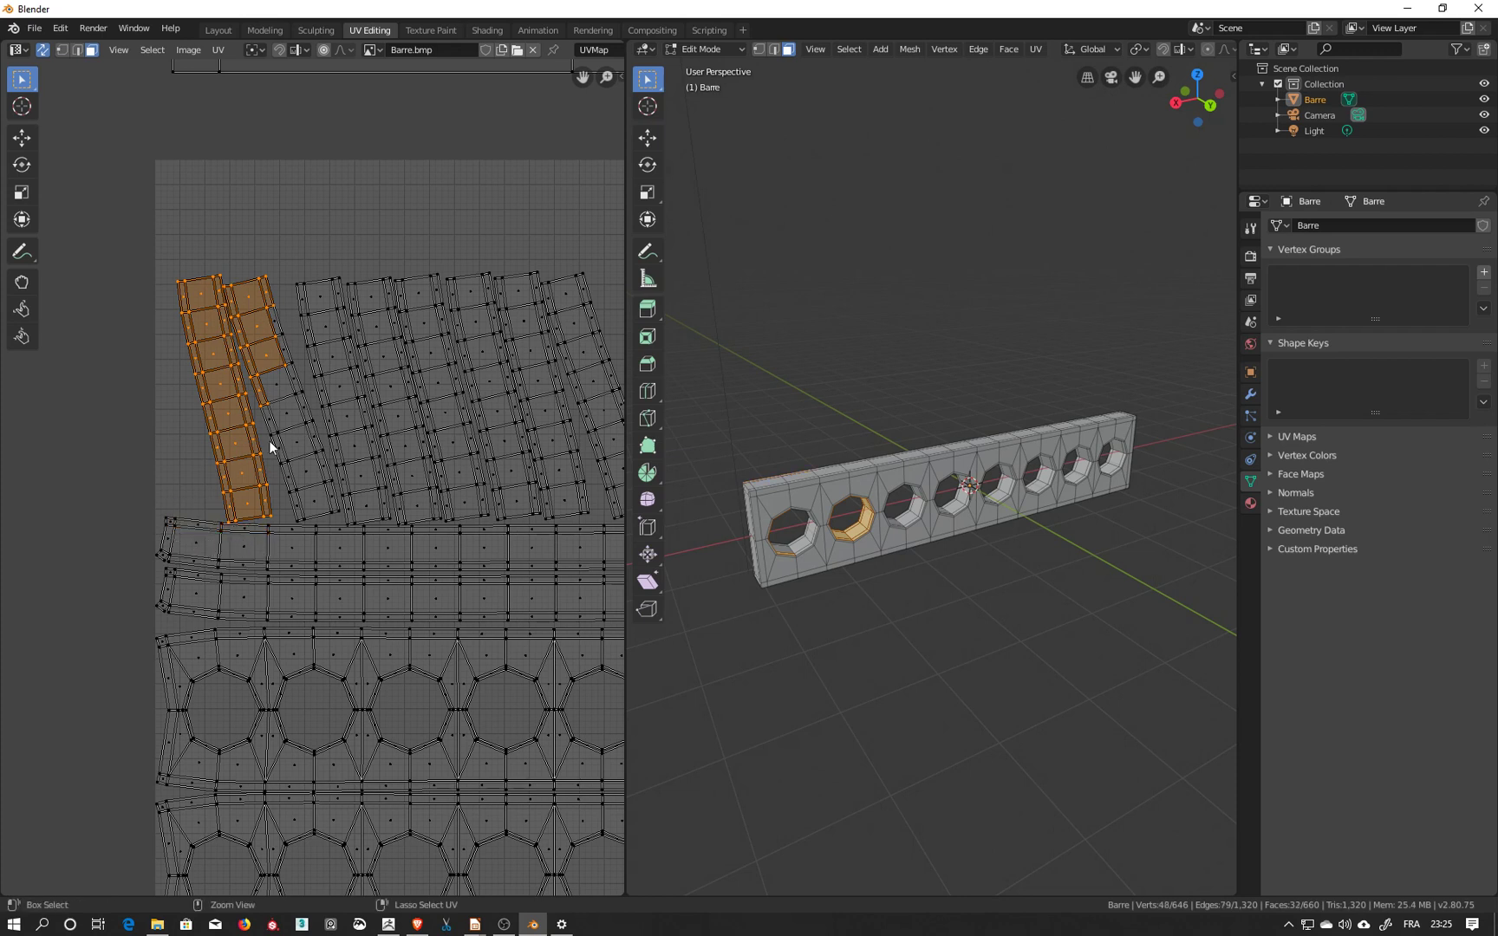
left_click_drag(247, 257, 283, 306, "ctrl")
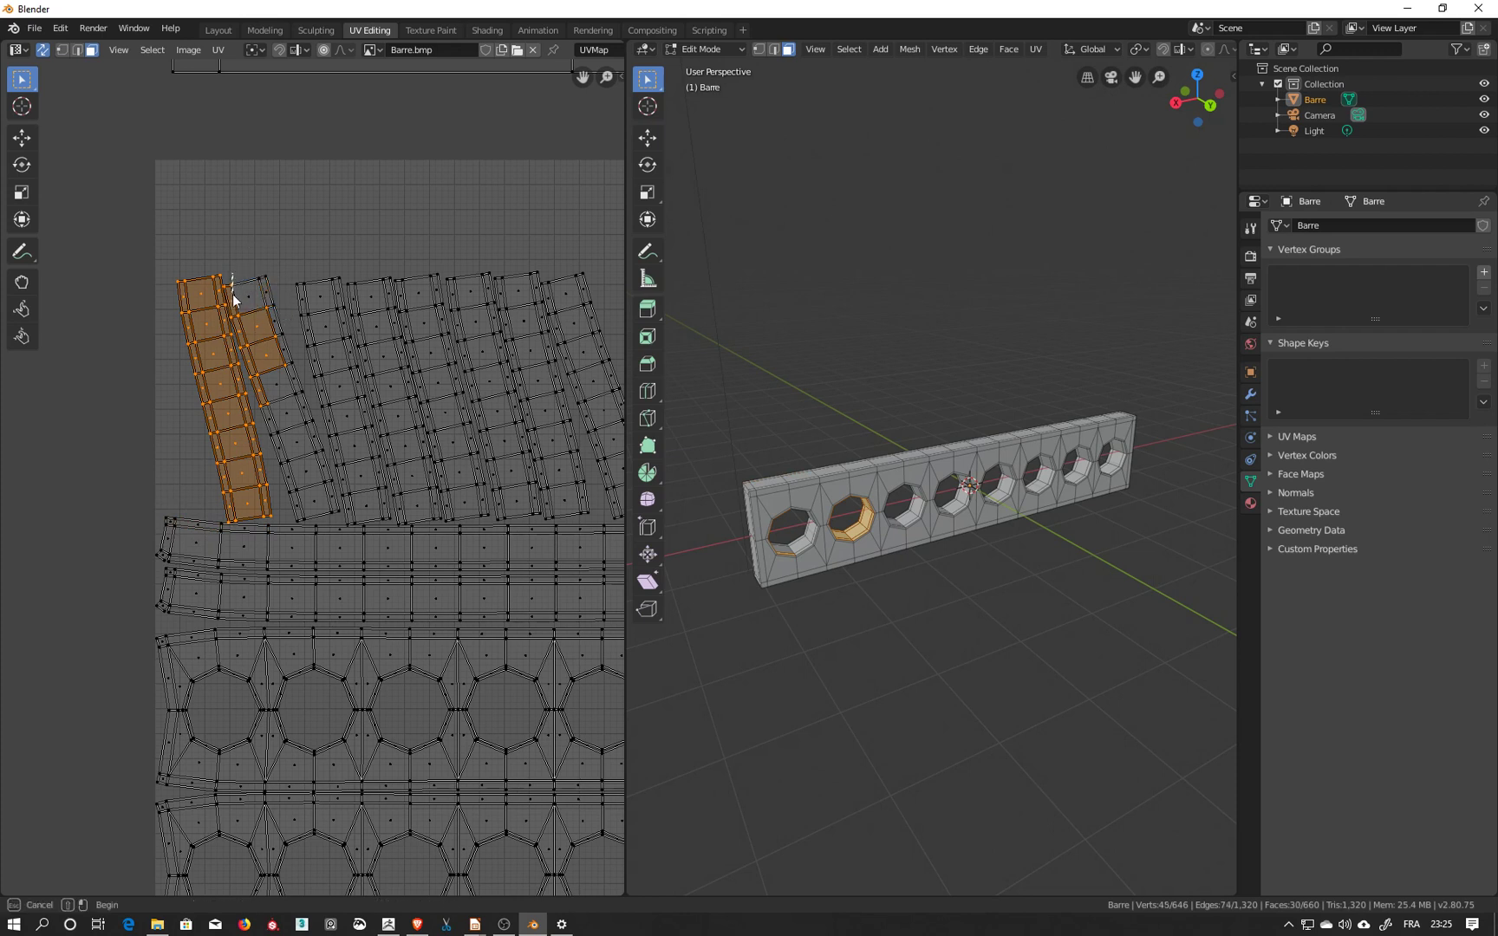
mouse_move(230, 289)
left_mouse_down("ctrl")
mouse_move(283, 365)
mouse_move(271, 401)
mouse_move(264, 377)
left_mouse_up("ctrl")
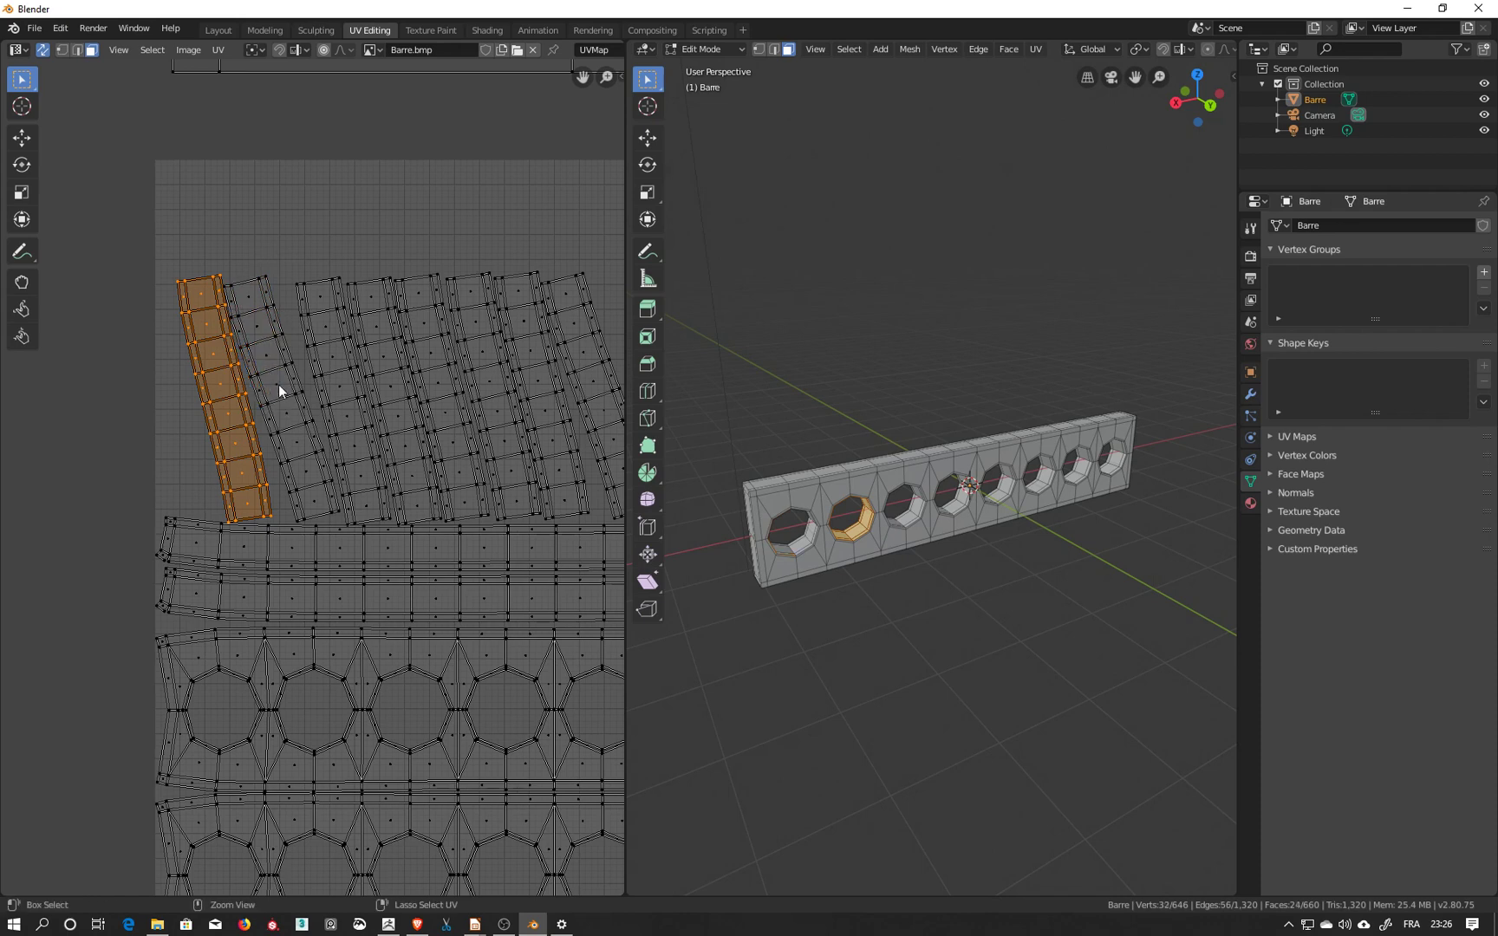
Unwrap the selected hole strip and move the resulting ring island outside the UV square, to its upper left.
key("u")
left_click(238, 168)
scroll(261, 332, "down", 2)
scroll(261, 333, "down", 3)
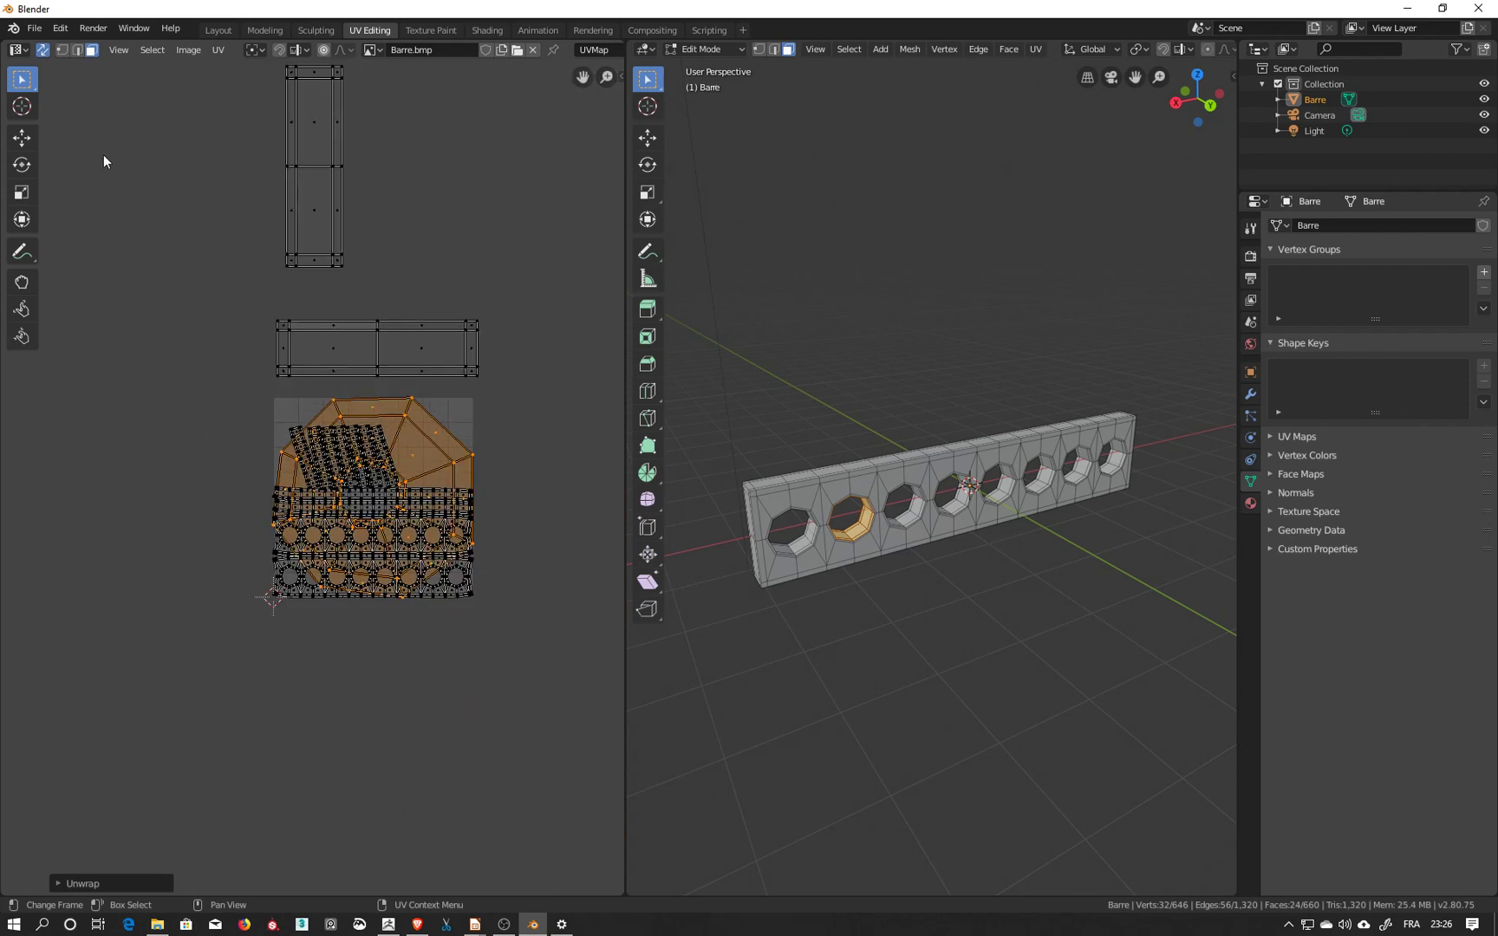
left_click(21, 137)
left_click_drag(428, 481, 200, 208)
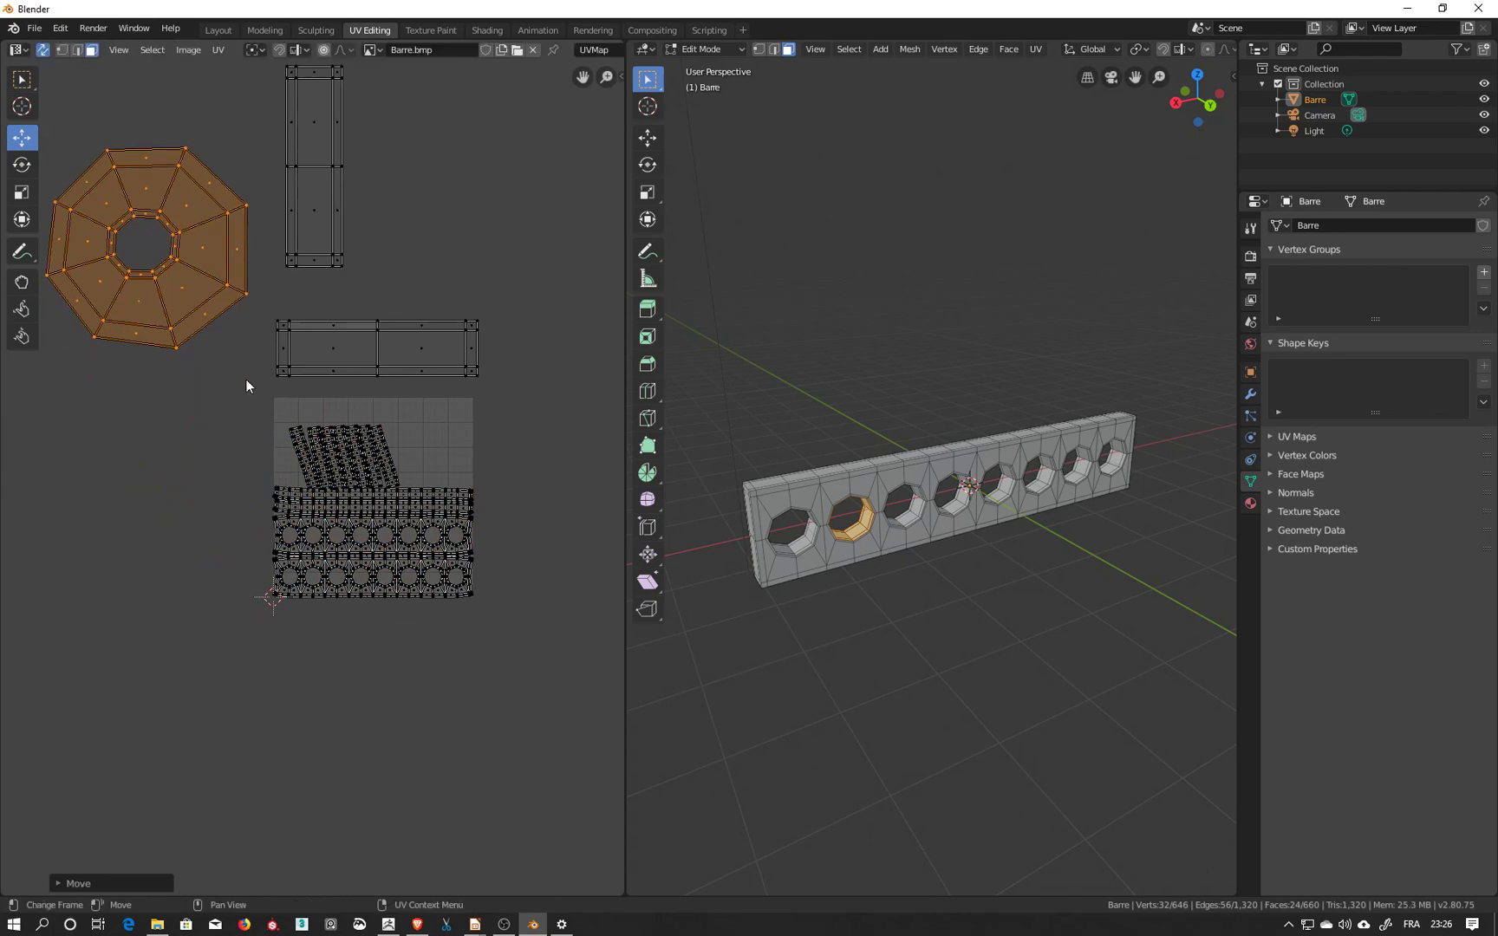
middle_click_drag(231, 385, 248, 468)
scroll(298, 559, "up", 2)
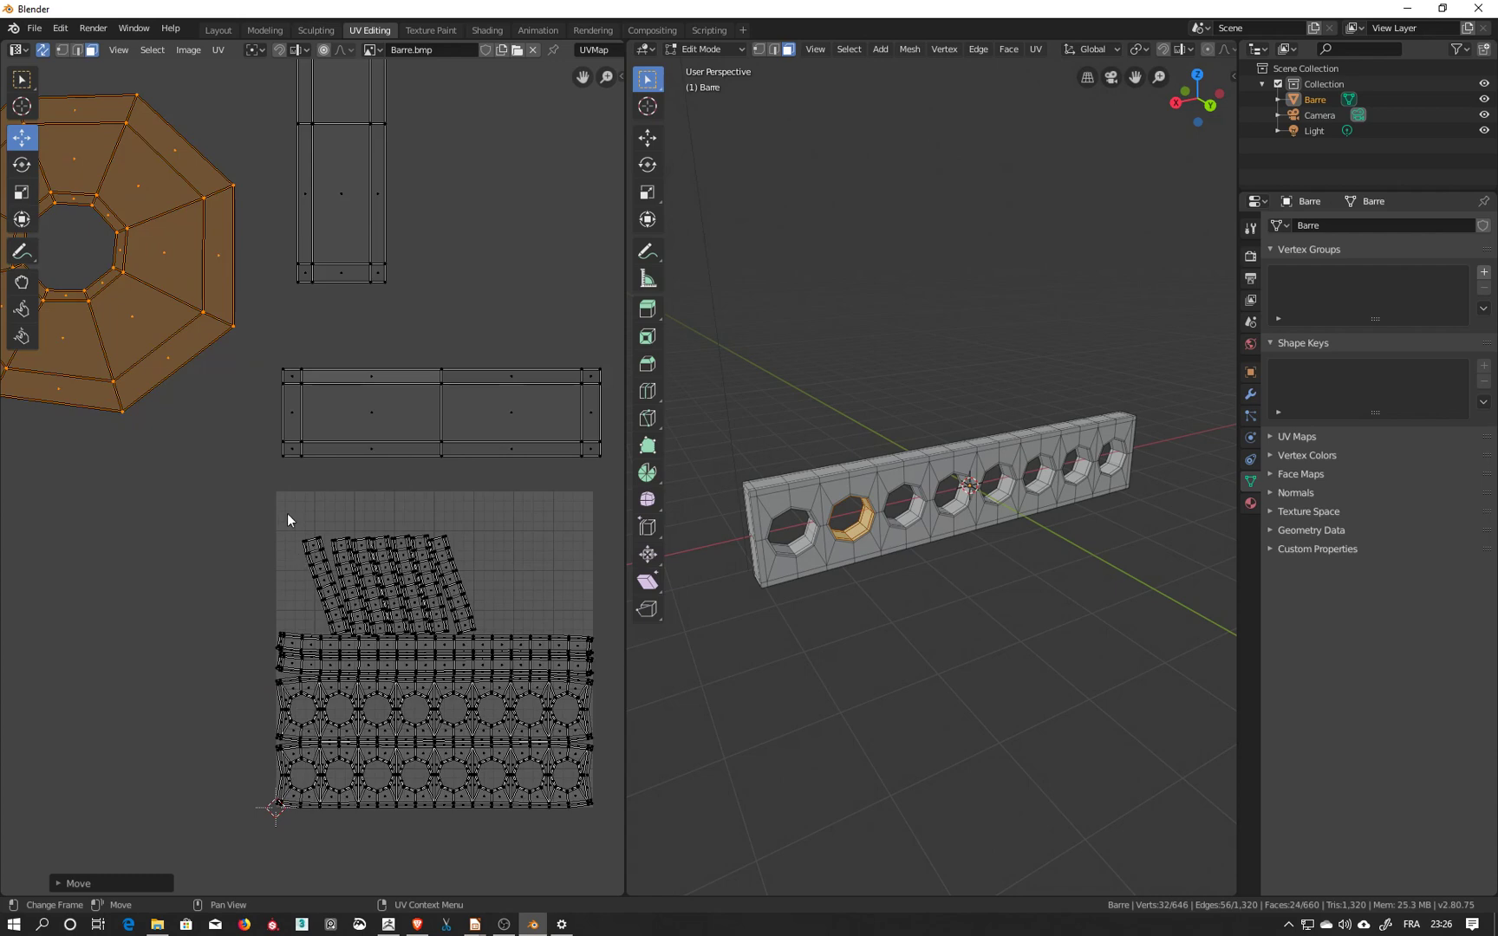
key("g")
left_click(292, 574)
Select the seven remaining slanted hole strips in the UV square and unwrap them.
left_click(19, 84)
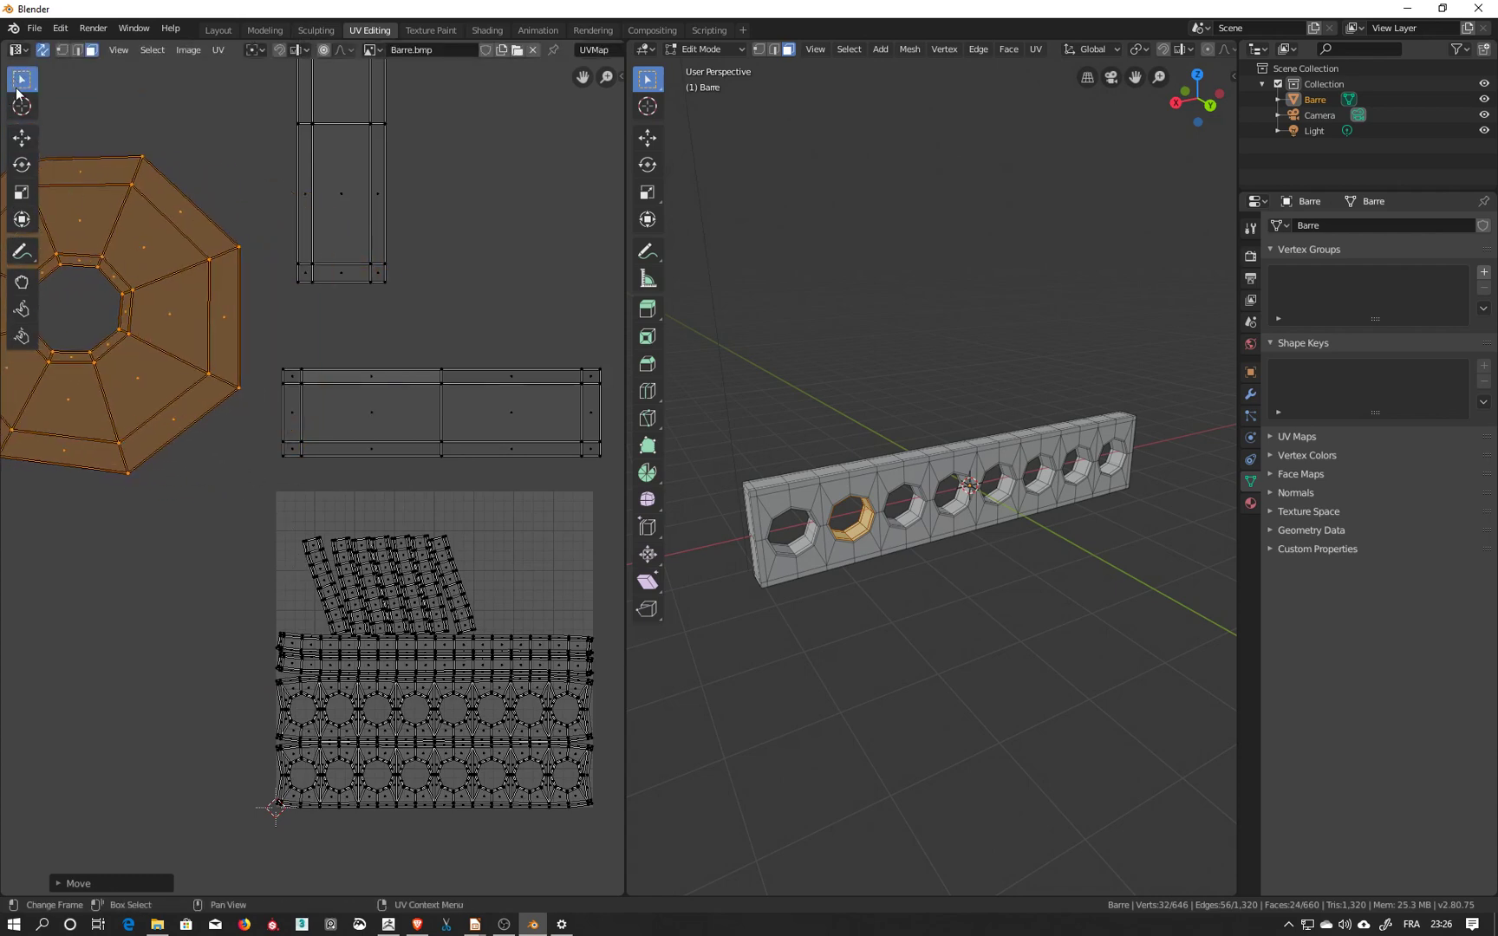
left_click_drag(285, 499, 507, 633)
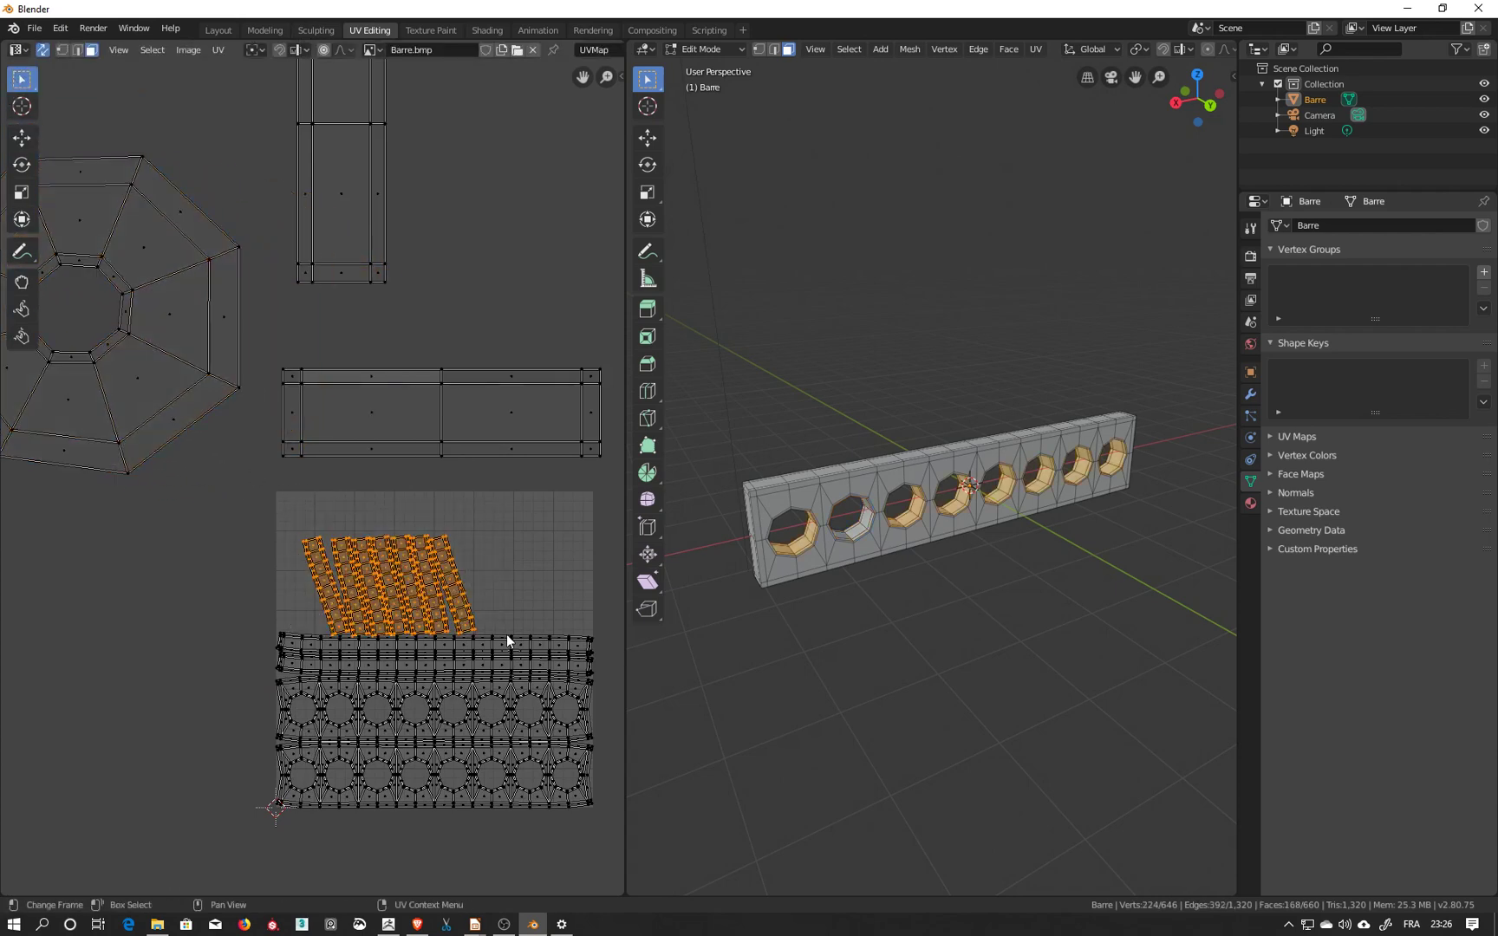
scroll(390, 646, "up", 3)
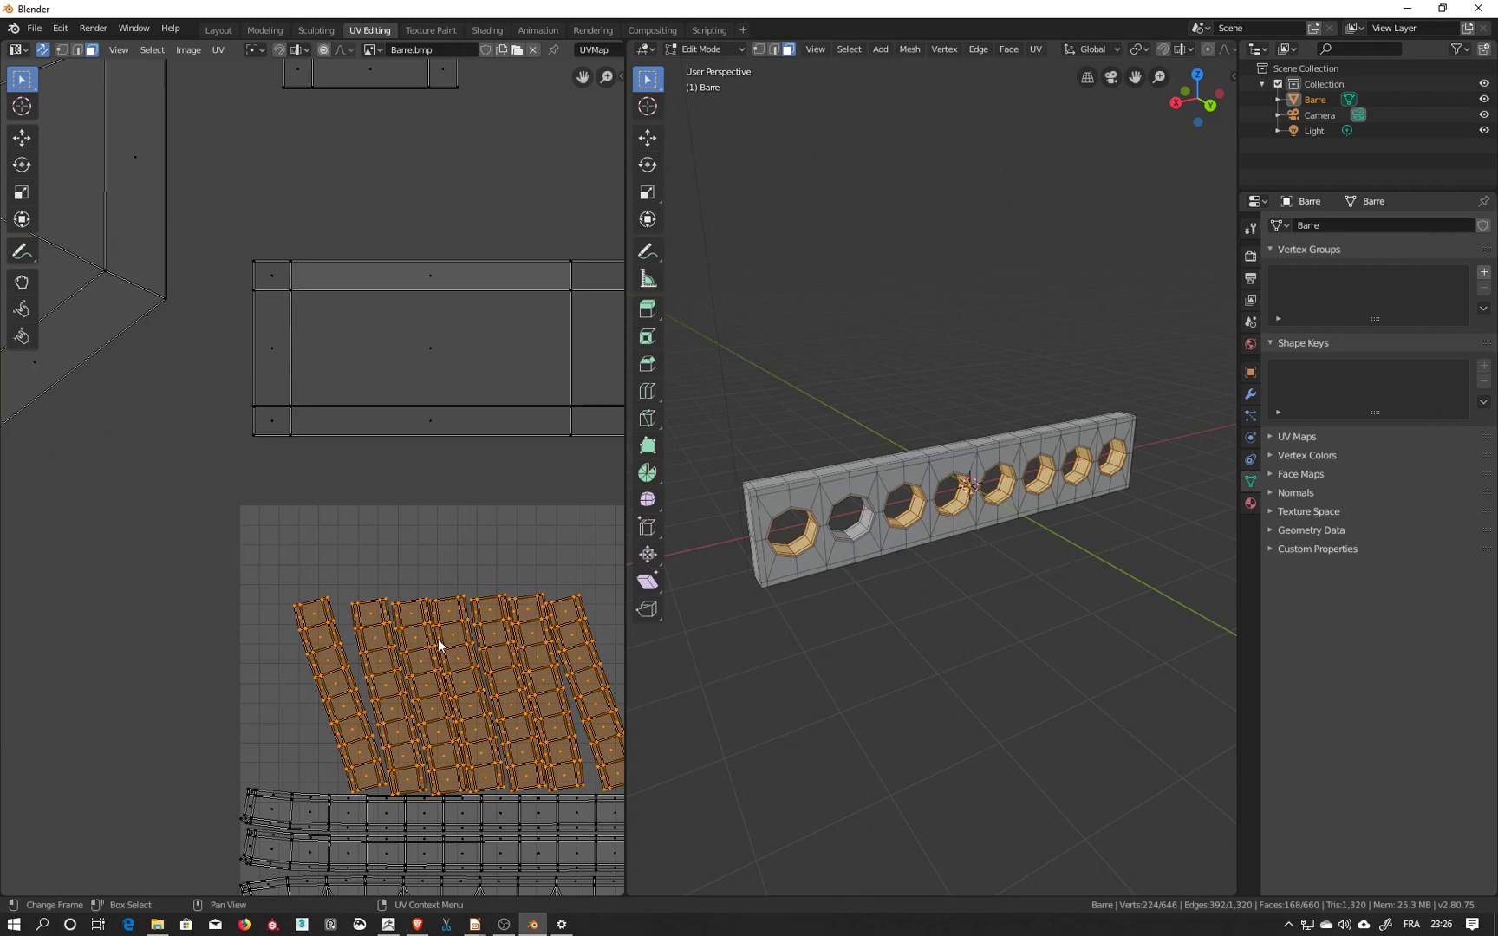
key("u")
left_click(309, 208)
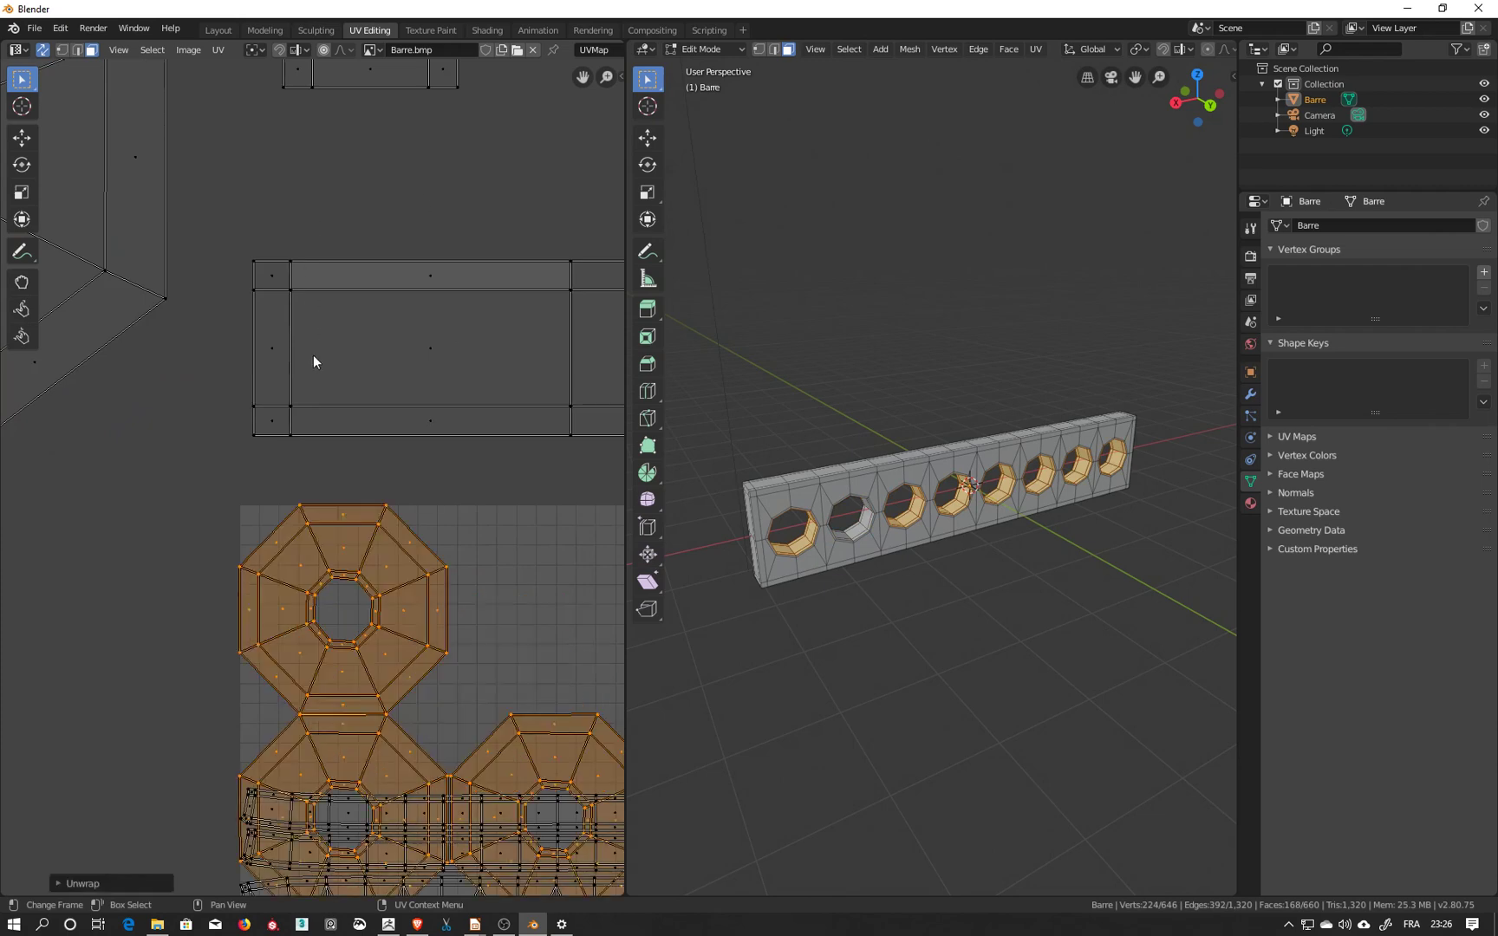
Move the seven unwrapped hole rings out of the UV square, to its left.
scroll(324, 455, "down", 3)
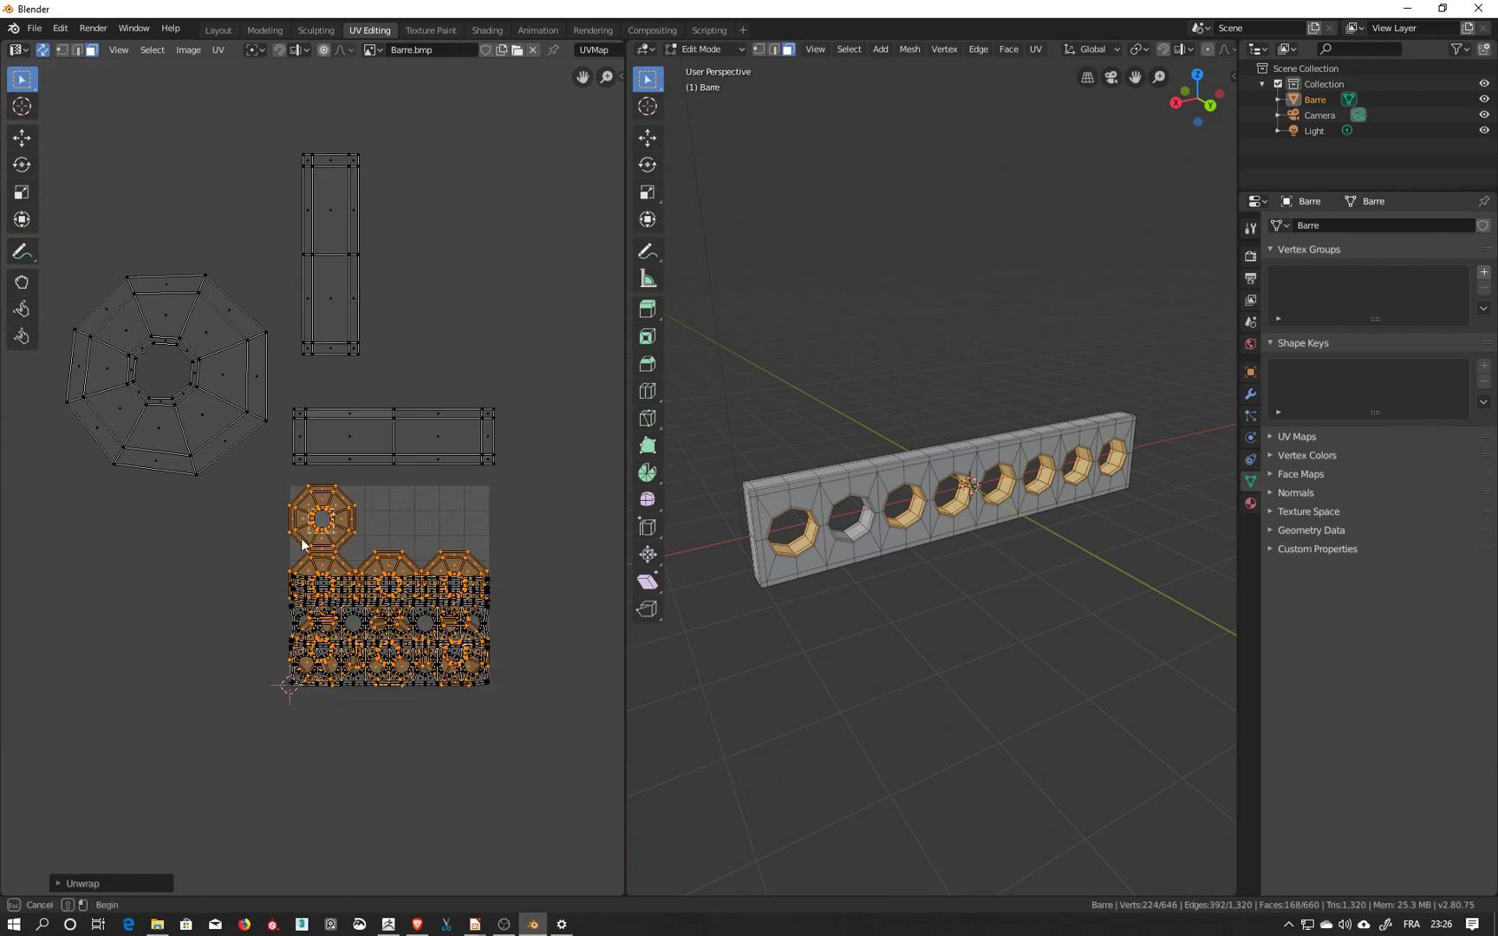
left_click_drag(332, 512, 238, 562)
key("ctrl+l")
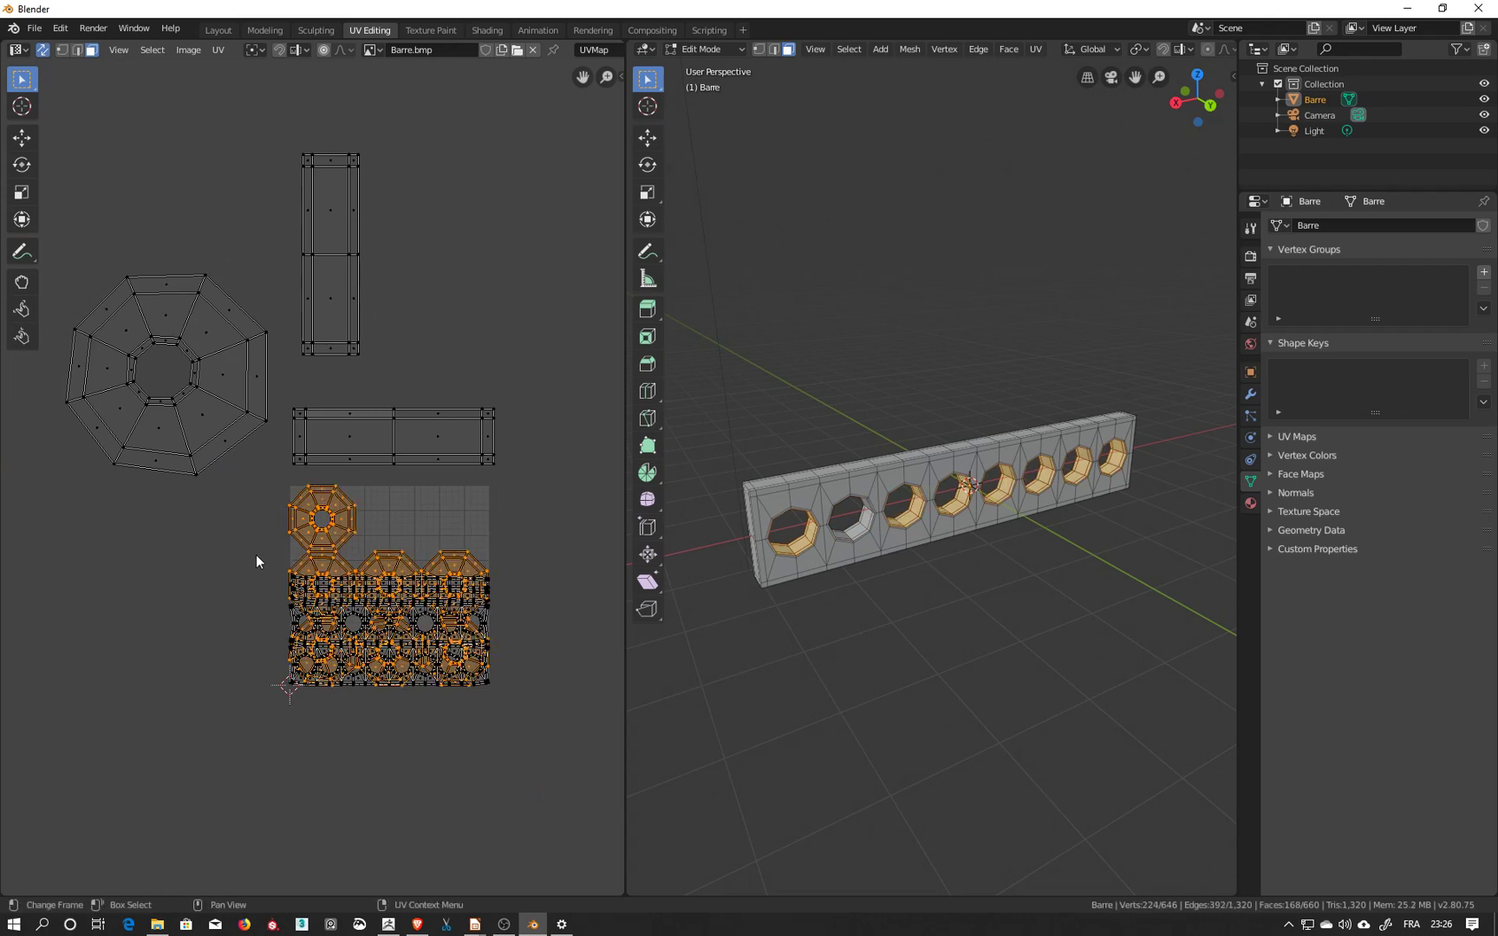
left_click(22, 137)
left_click_drag(337, 552, 67, 606)
scroll(391, 711, "up", 1)
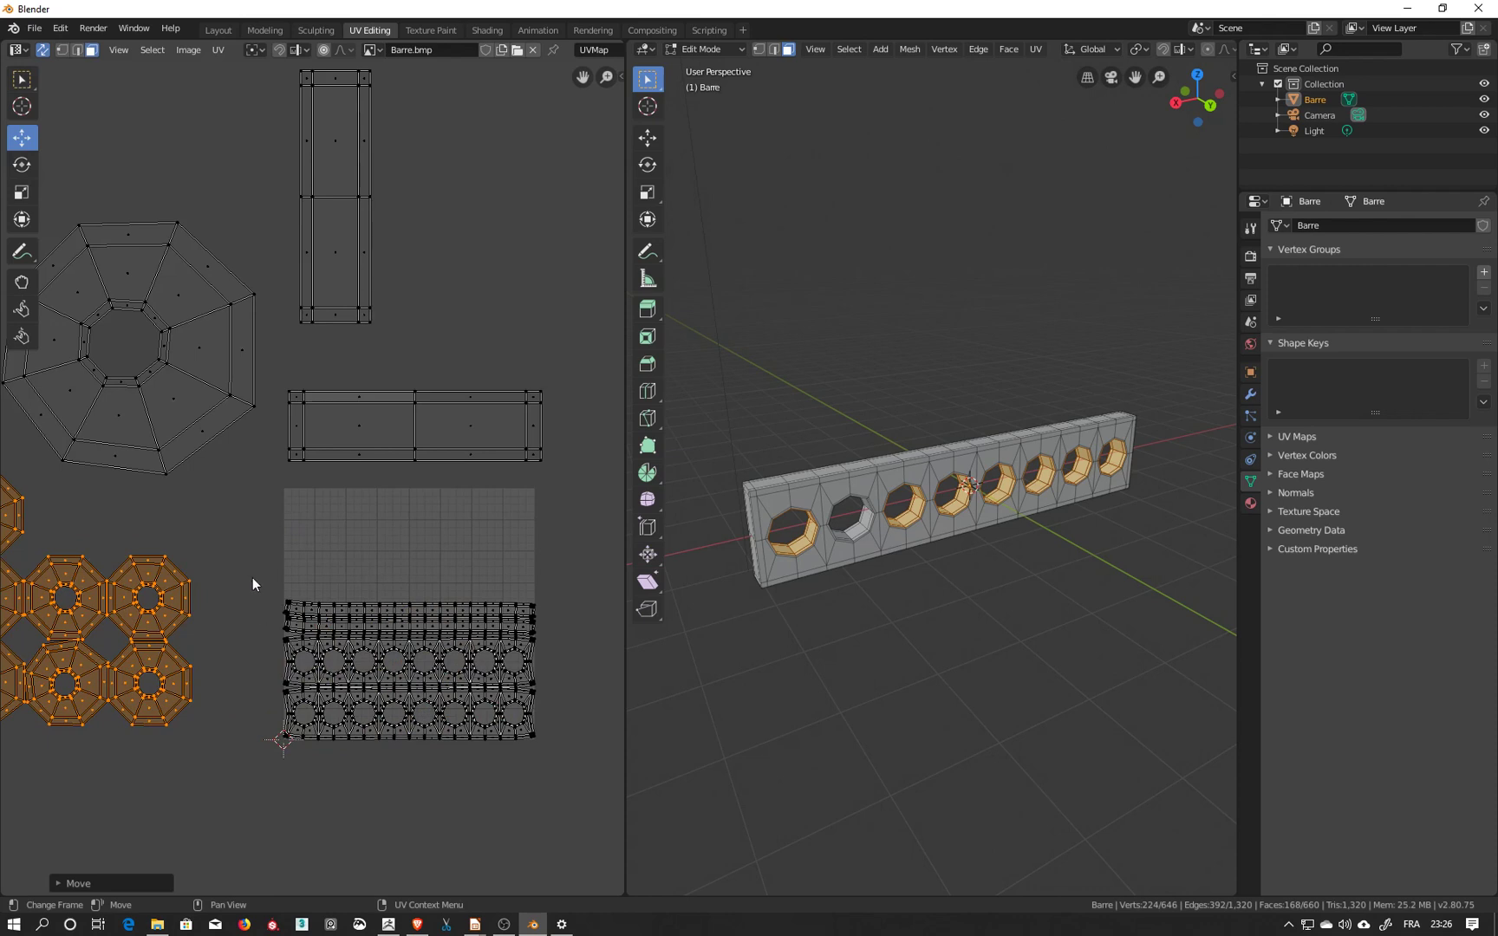
Try to unwrap all the remaining side faces inside the UV square together.
left_click(36, 75)
left_click_drag(262, 552, 552, 780)
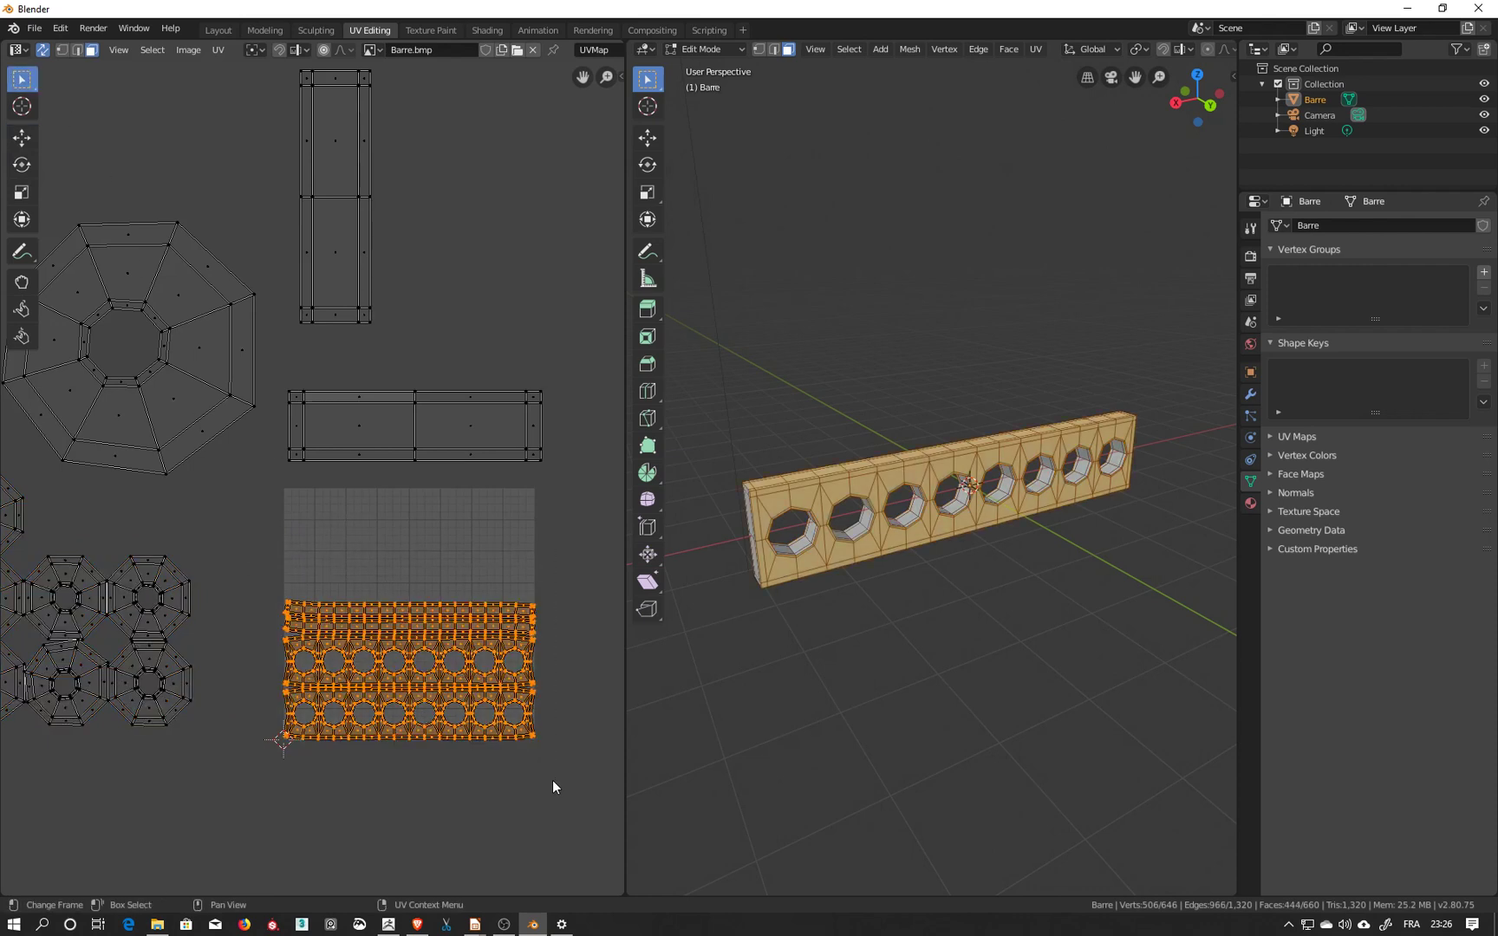
key("u")
left_click(153, 118)
key("u")
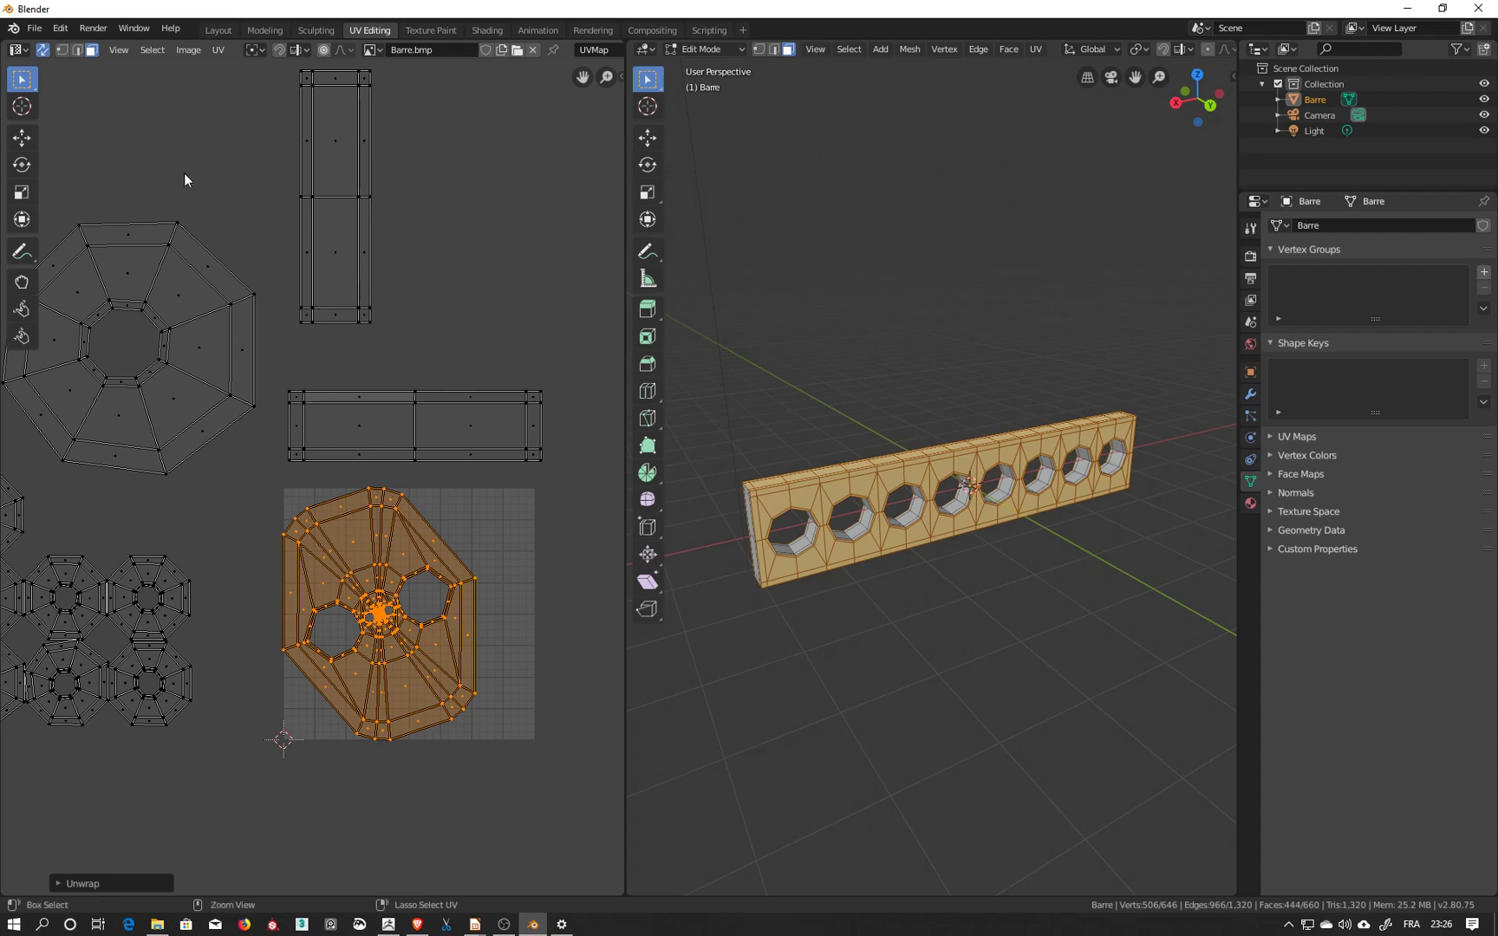
left_click(186, 173)
Box-select the uppermost narrow strip in the UV square, the bar's top face, and deselect the stray corner face of the strip below.
scroll(434, 674, "up", 2)
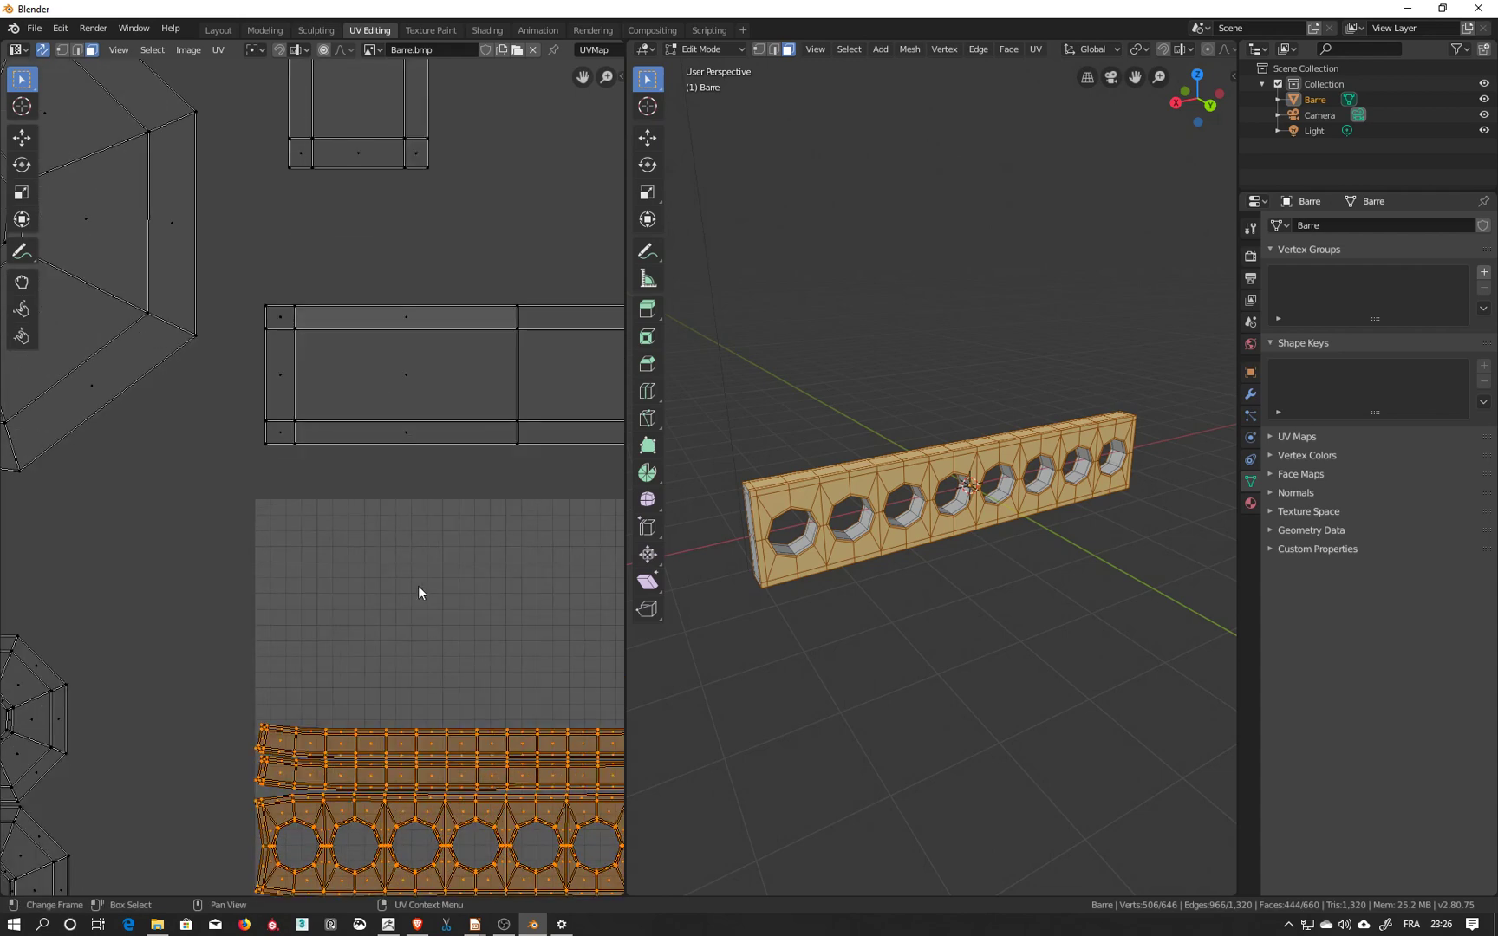
scroll(418, 585, "up", 1)
middle_click_drag(418, 585, 233, 400)
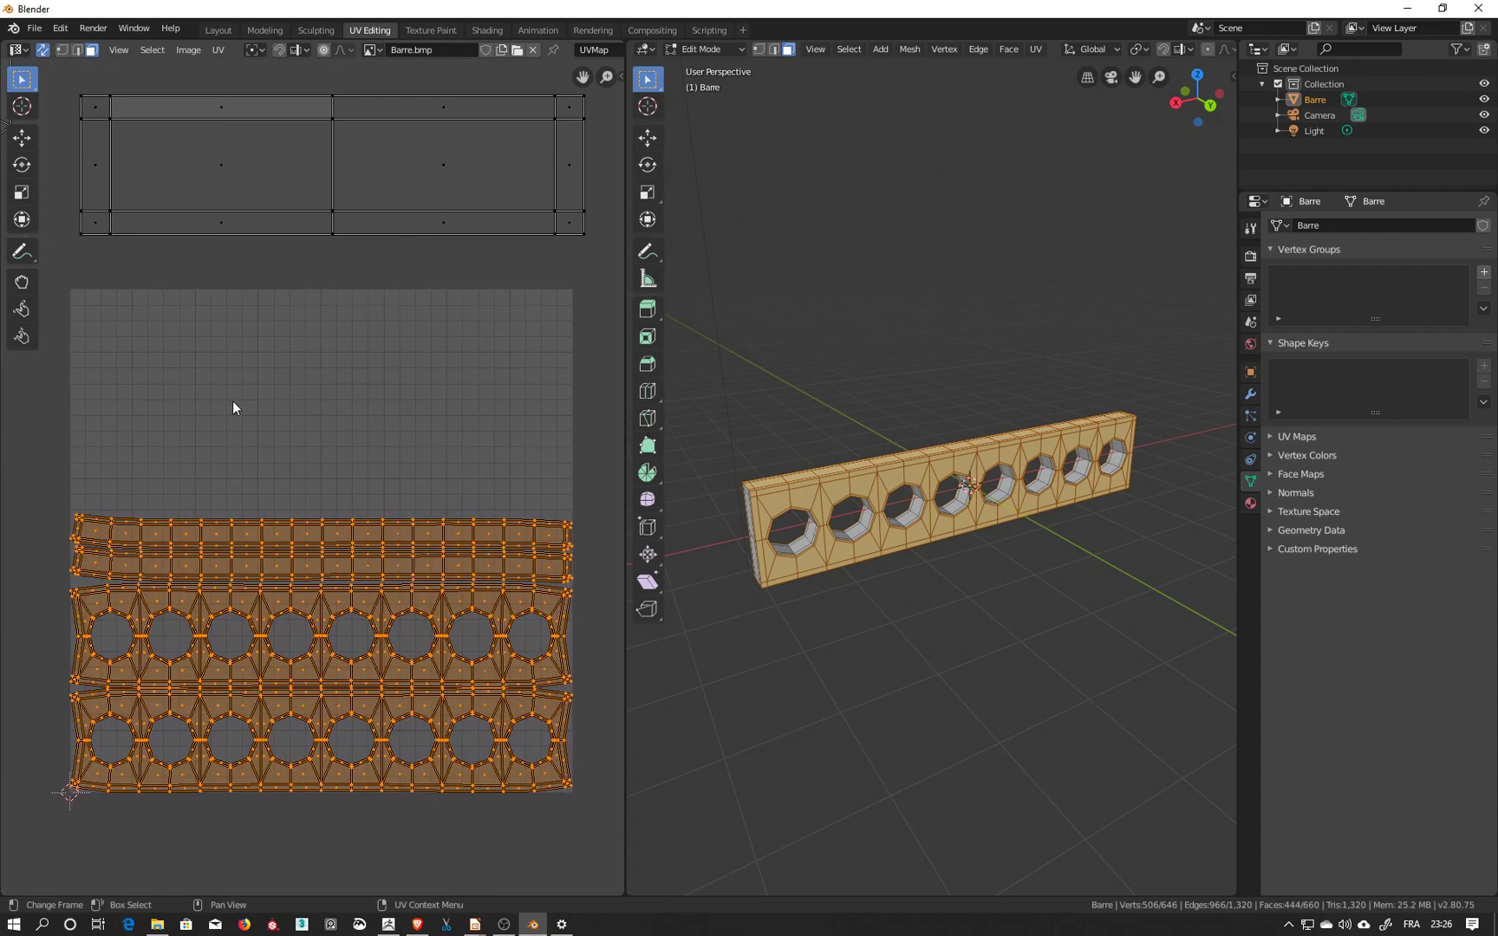
left_click(227, 405)
left_click_drag(51, 462, 577, 550)
scroll(85, 563, "up", 2)
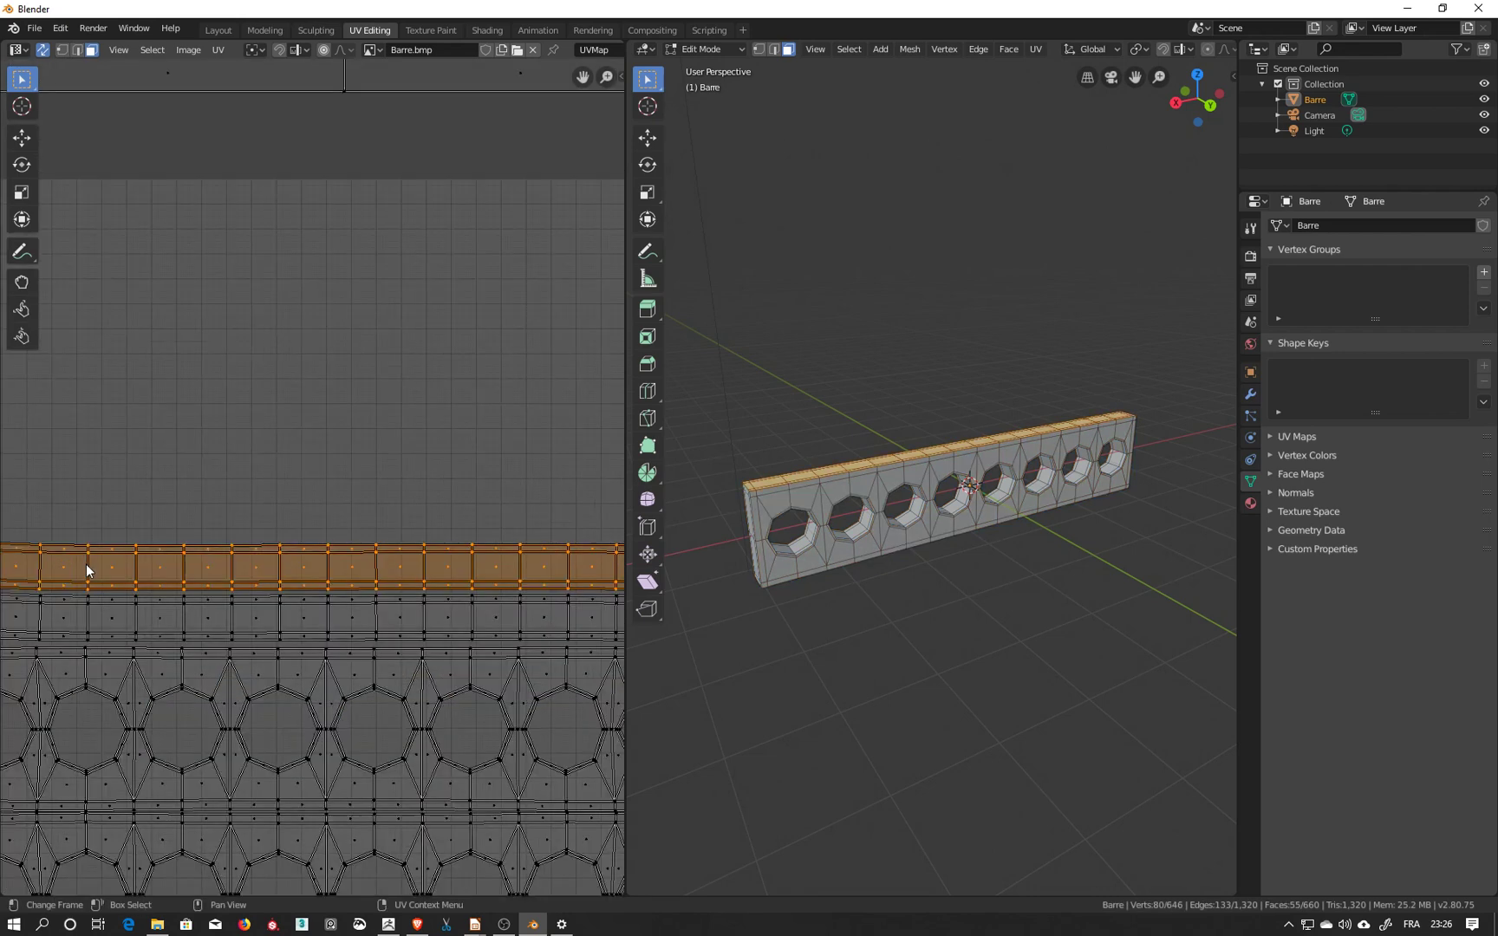
middle_click_drag(166, 460, 181, 382)
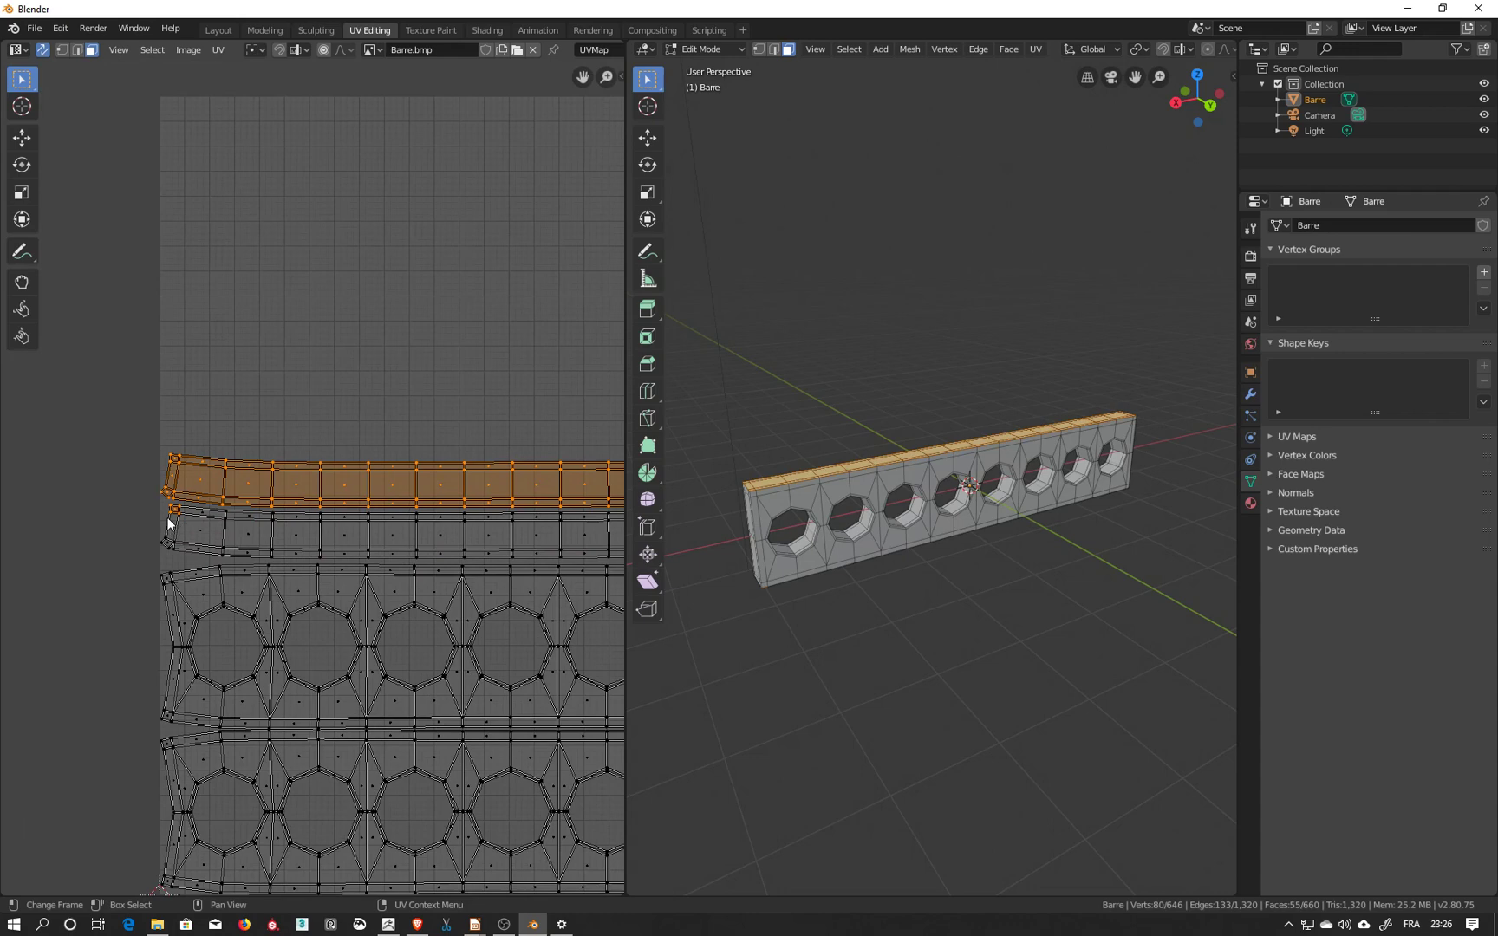
left_click_drag(162, 501, 190, 526, "ctrl")
Unwrap the selected top-face strip and move it out of the UV square, to its left.
key("u")
left_click(222, 544)
scroll(222, 544, "down", 3)
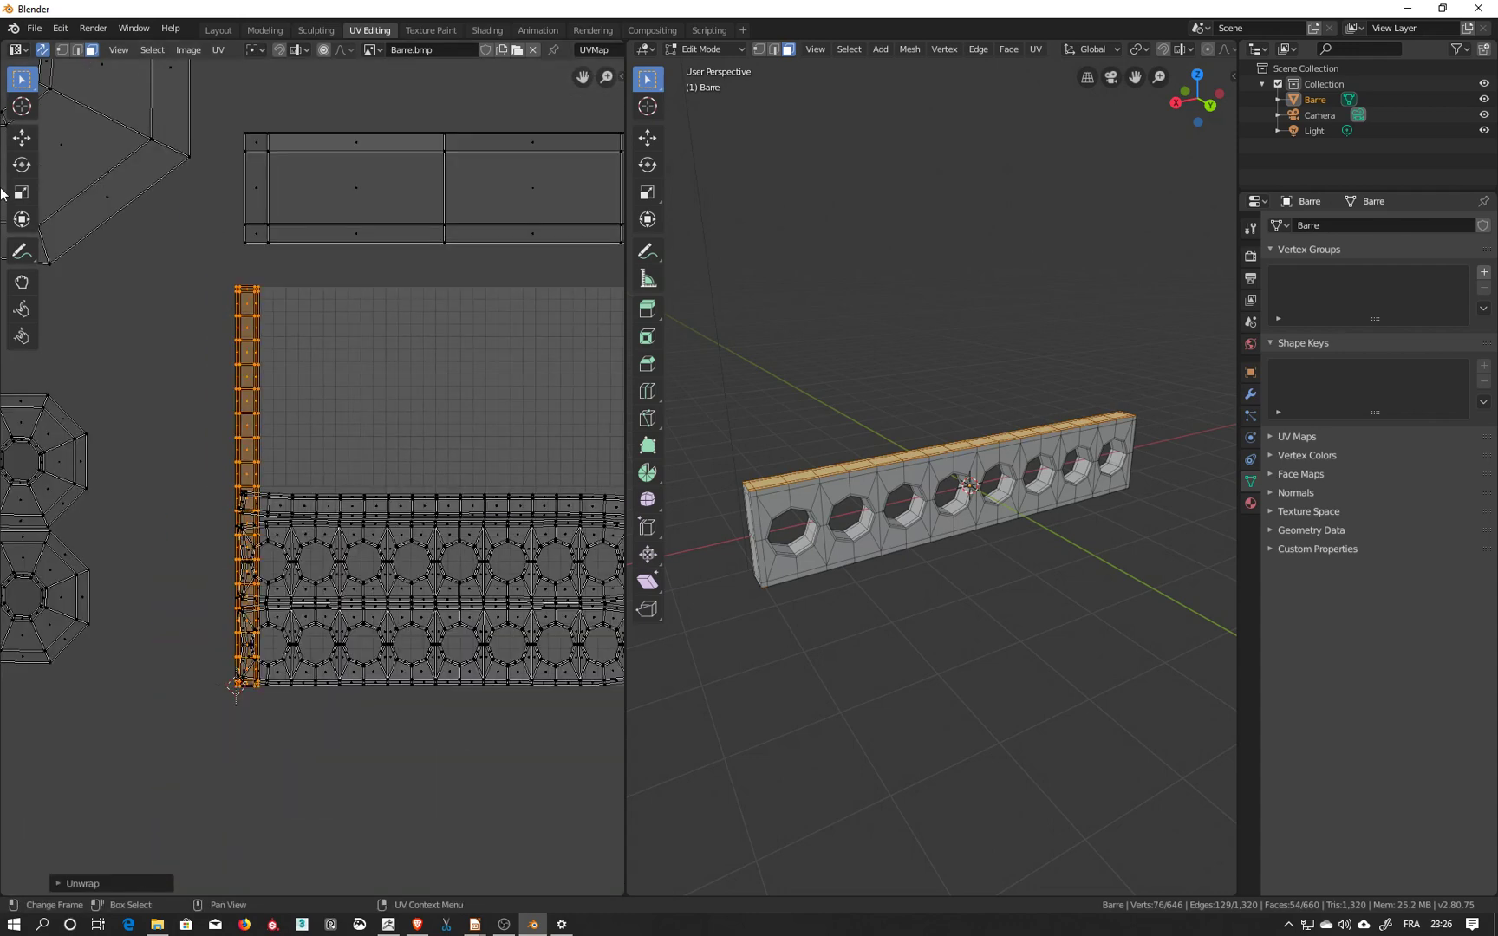
left_click(22, 137)
left_click_drag(253, 426, 162, 415)
middle_click_drag(239, 467, 128, 429)
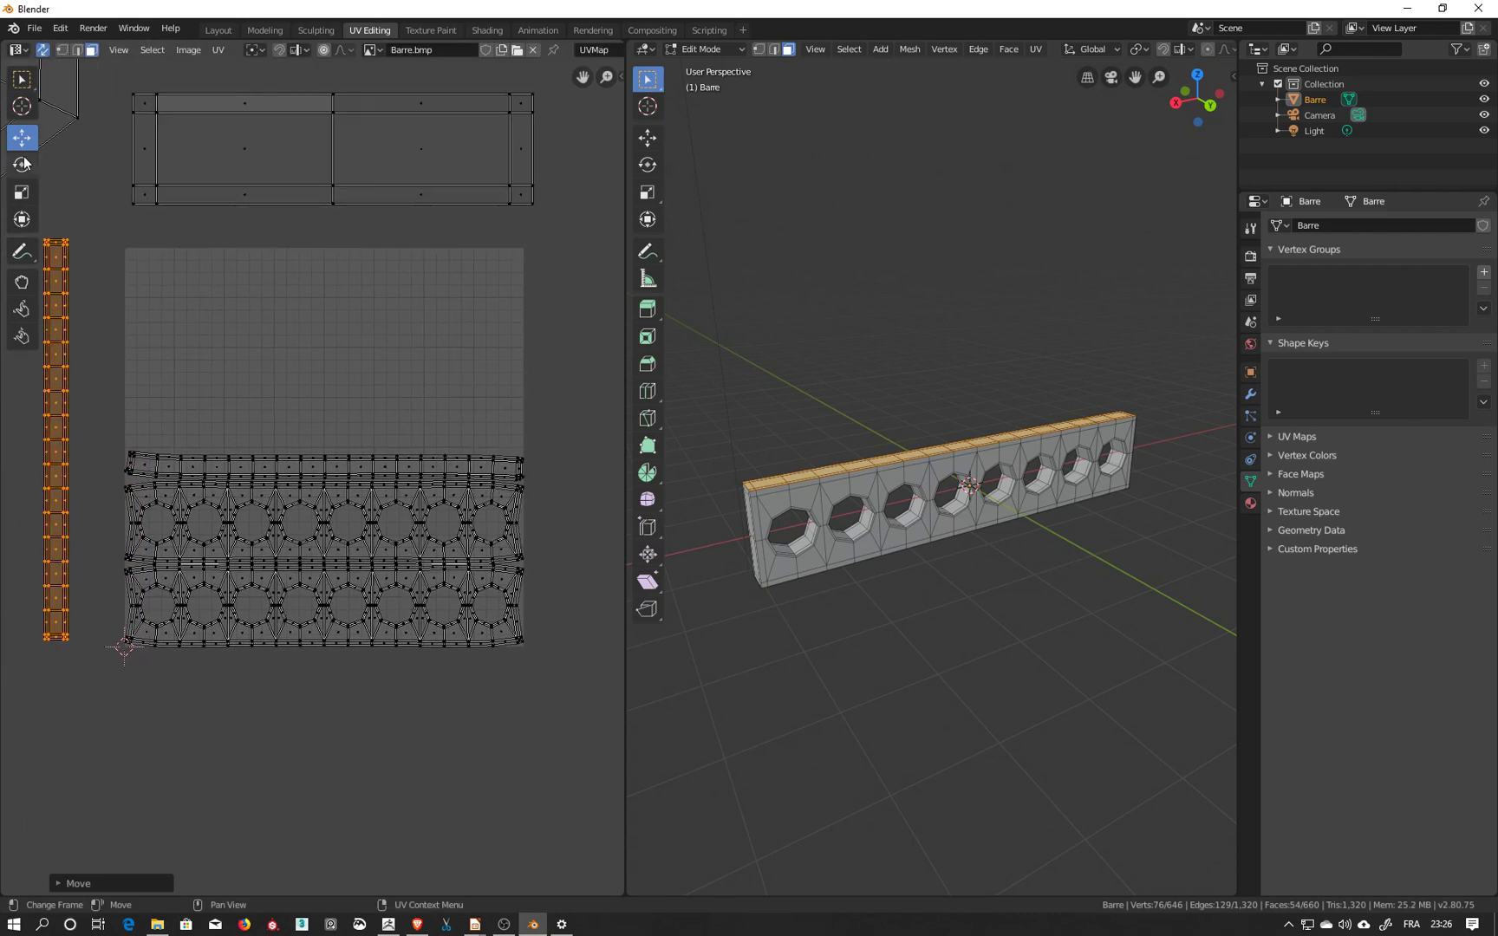
Box-select the remaining narrow strip, the bar's bottom face, and deselect the extra faces of the perforated island below it.
left_click(21, 78)
left_click_drag(126, 399, 607, 524)
scroll(532, 486, "up", 3)
left_click_drag(65, 492, 234, 519, "ctrl")
scroll(265, 525, "down", 3)
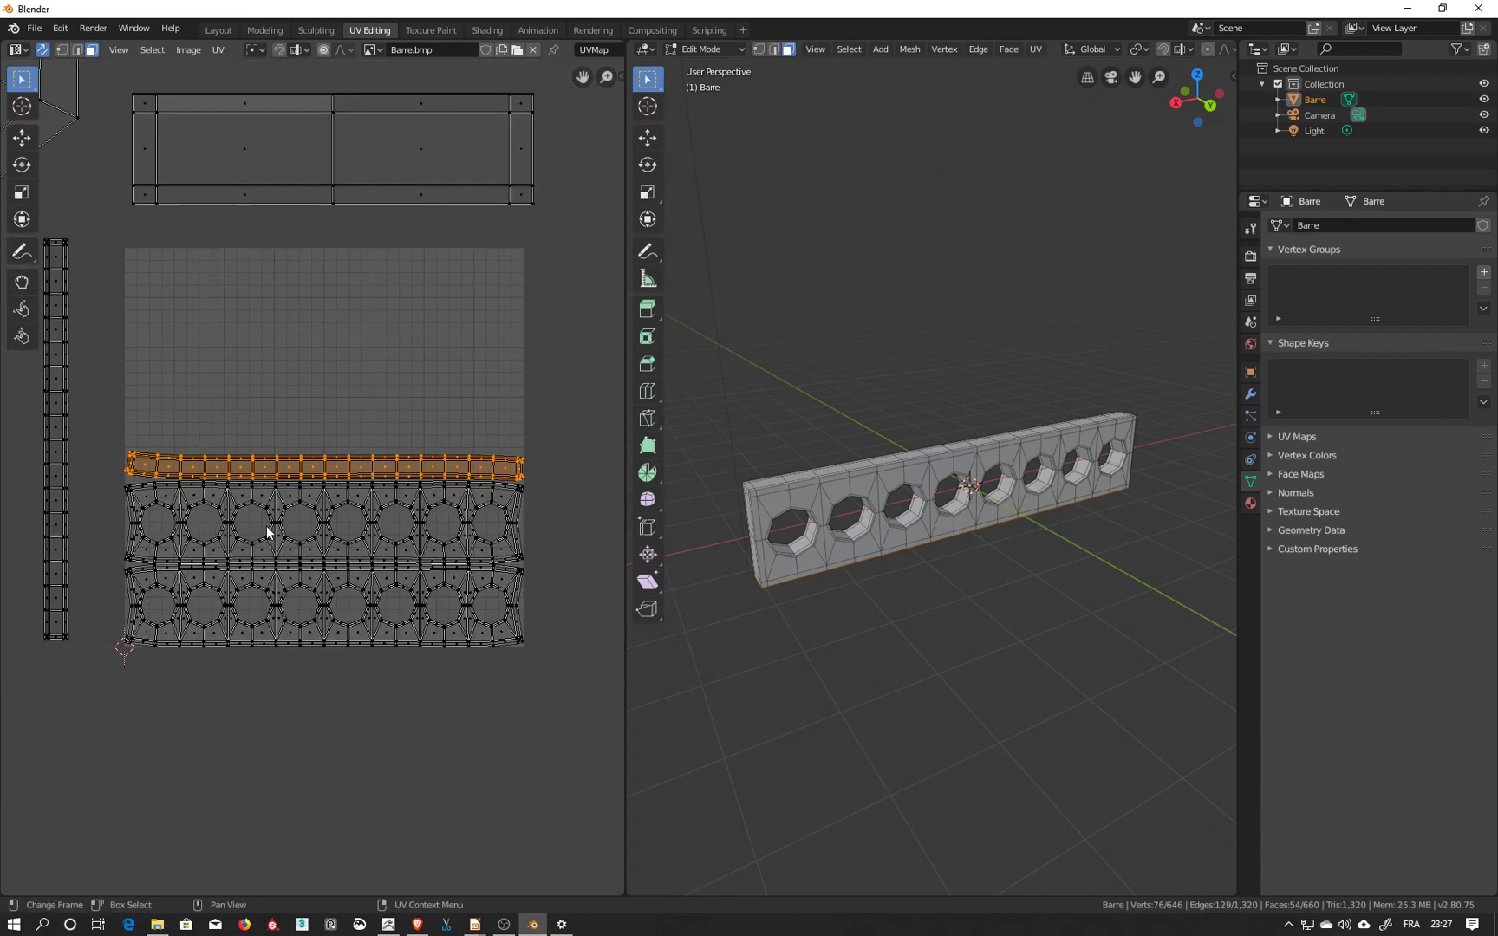
Unwrap the selected bottom-face strip and place it between the first narrow strip and the UV square.
key("u")
left_click(261, 522)
left_click(22, 137)
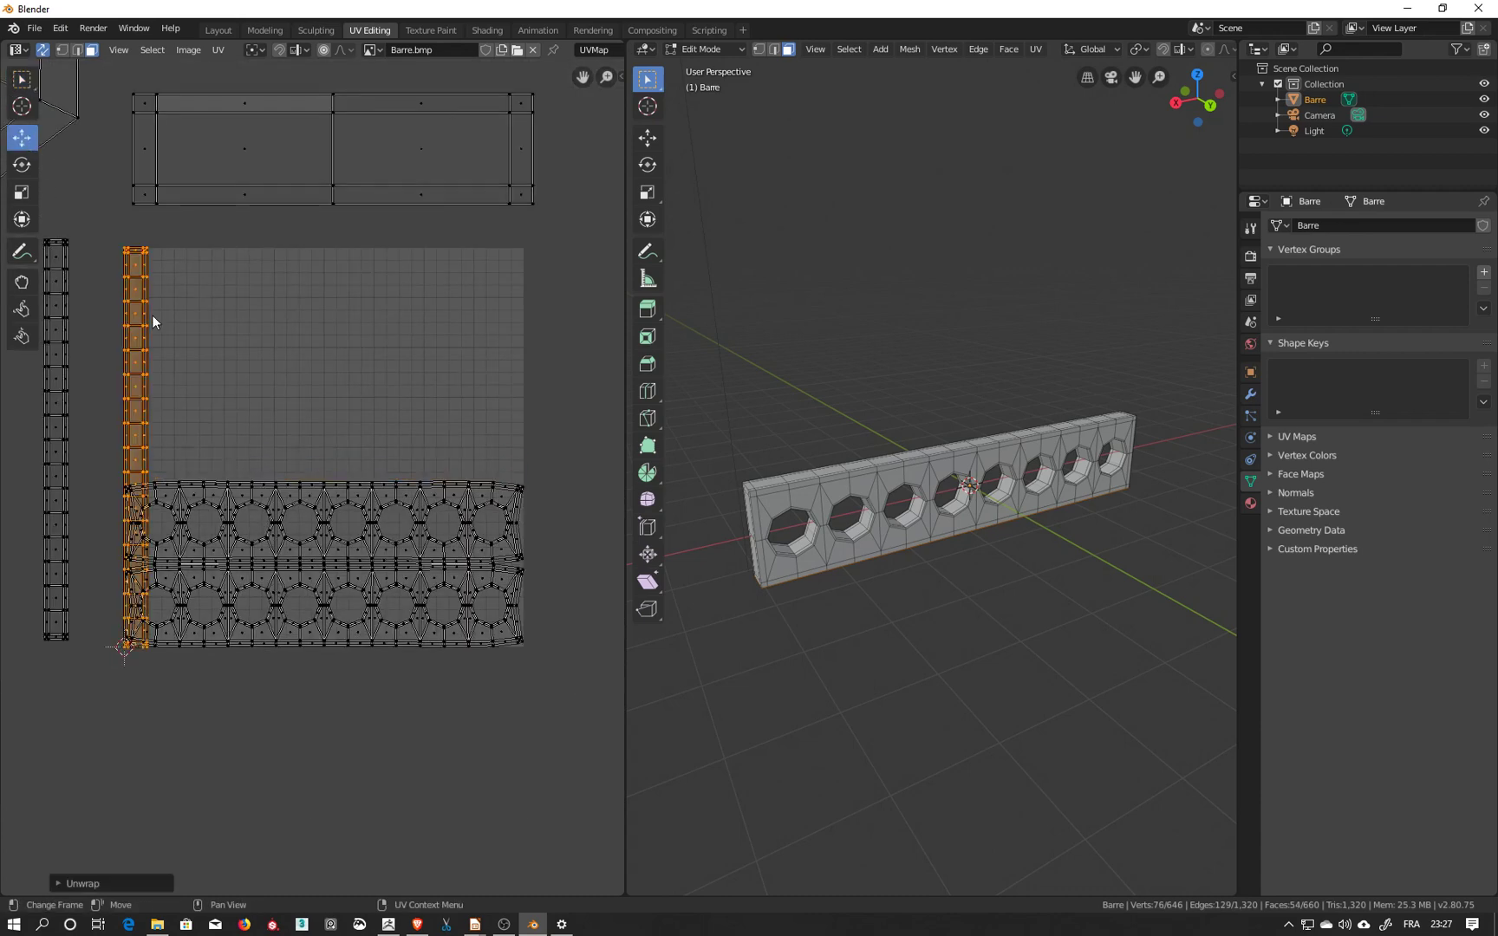
left_click_drag(142, 345, 99, 339)
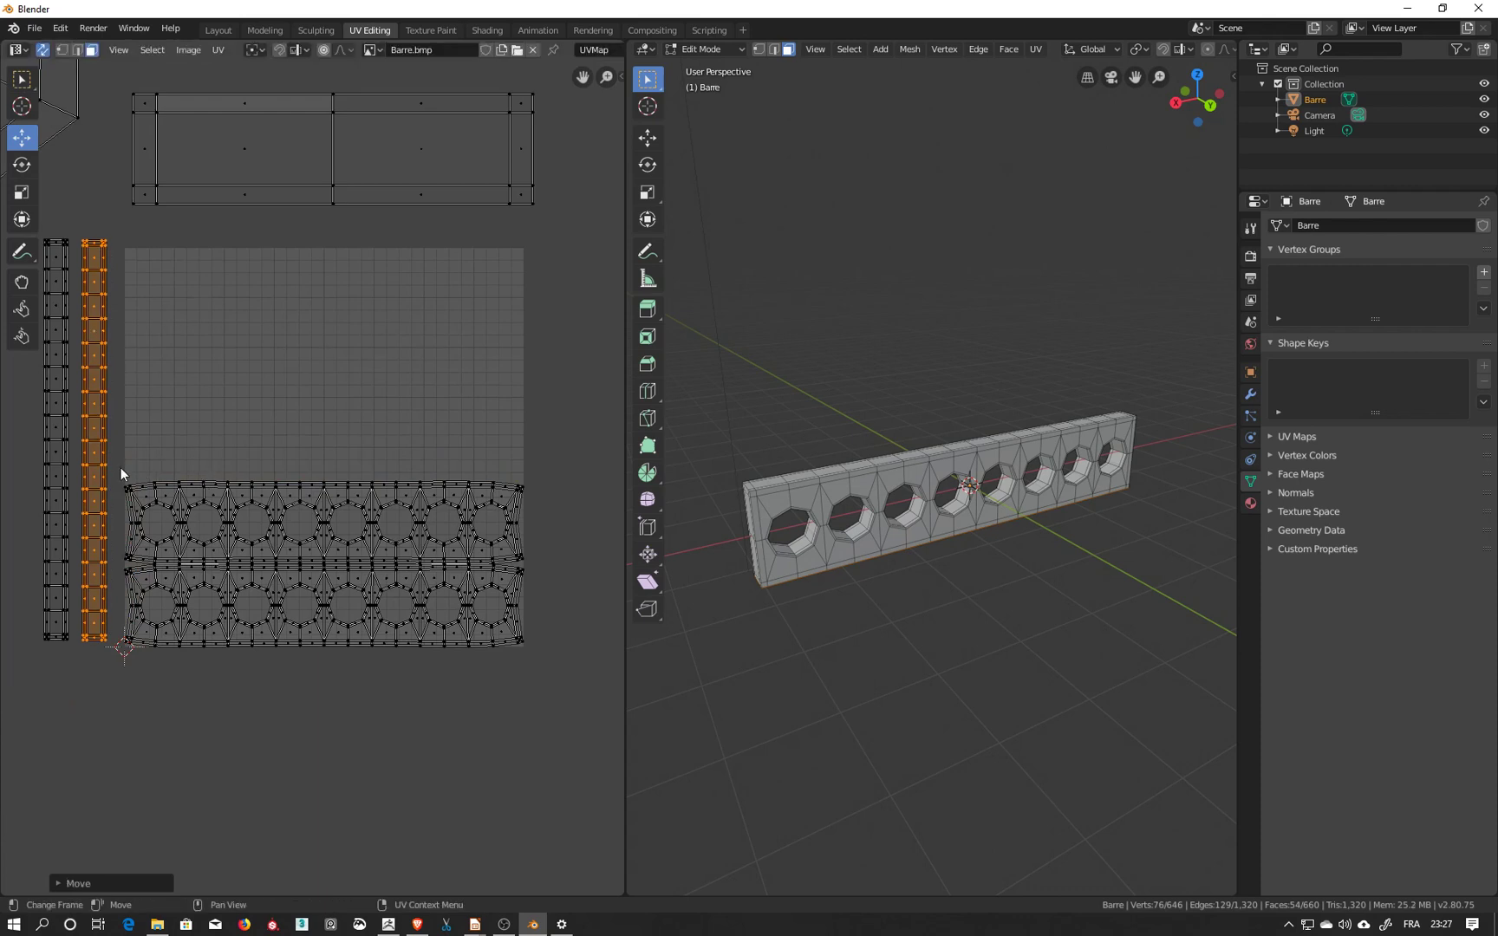
Unwrap the upper perforated side island and move it out of the UV square, to its right.
left_click_drag(121, 468, 532, 565)
left_click(22, 79)
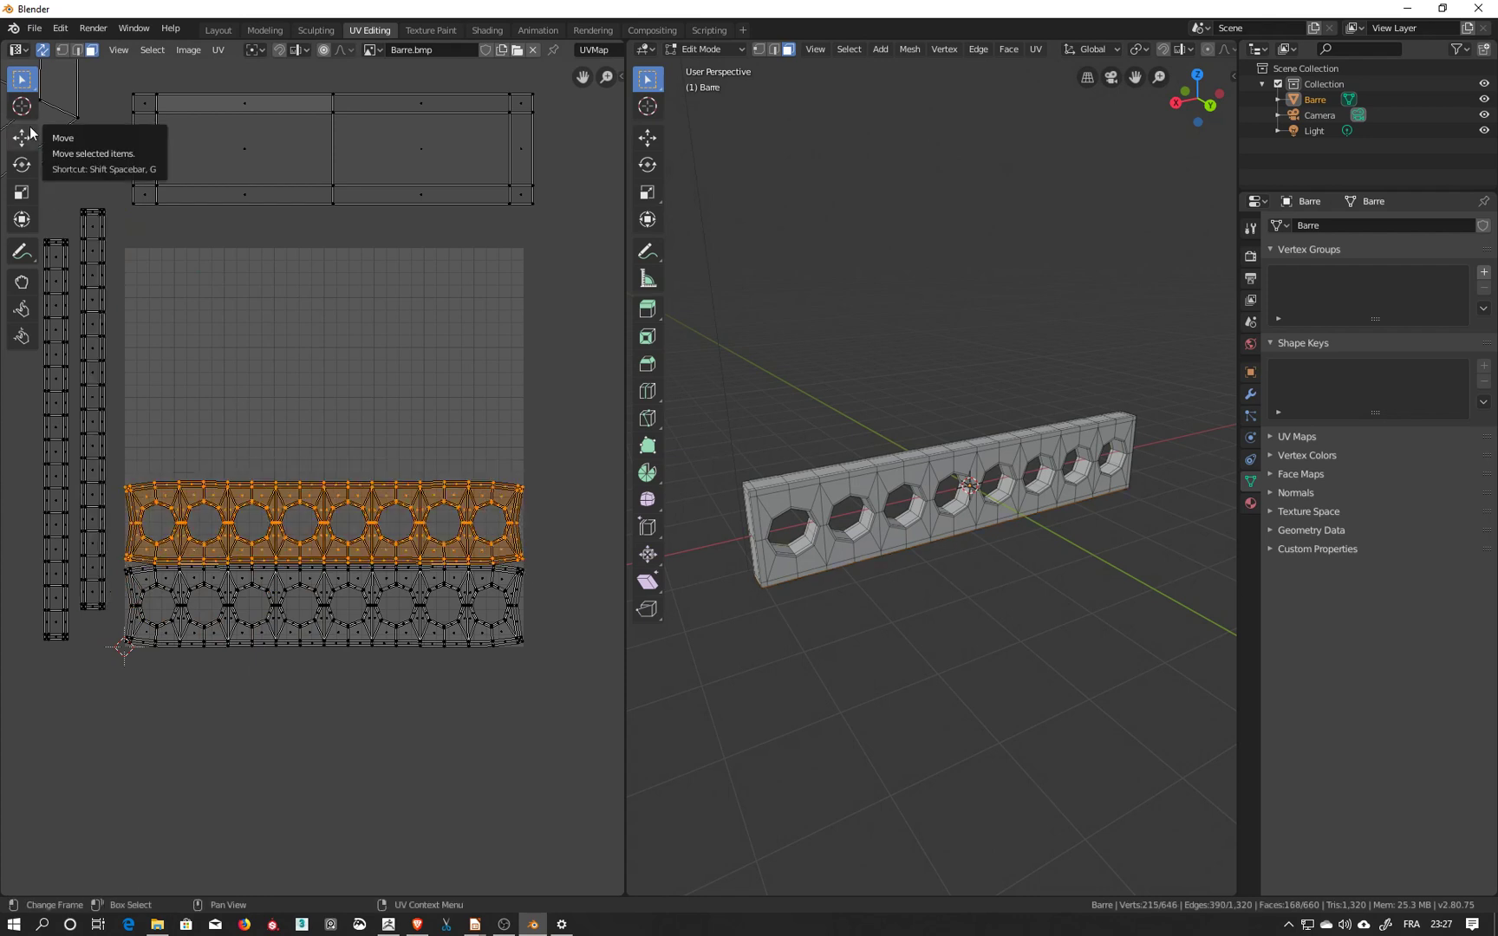
key("u")
key("Return")
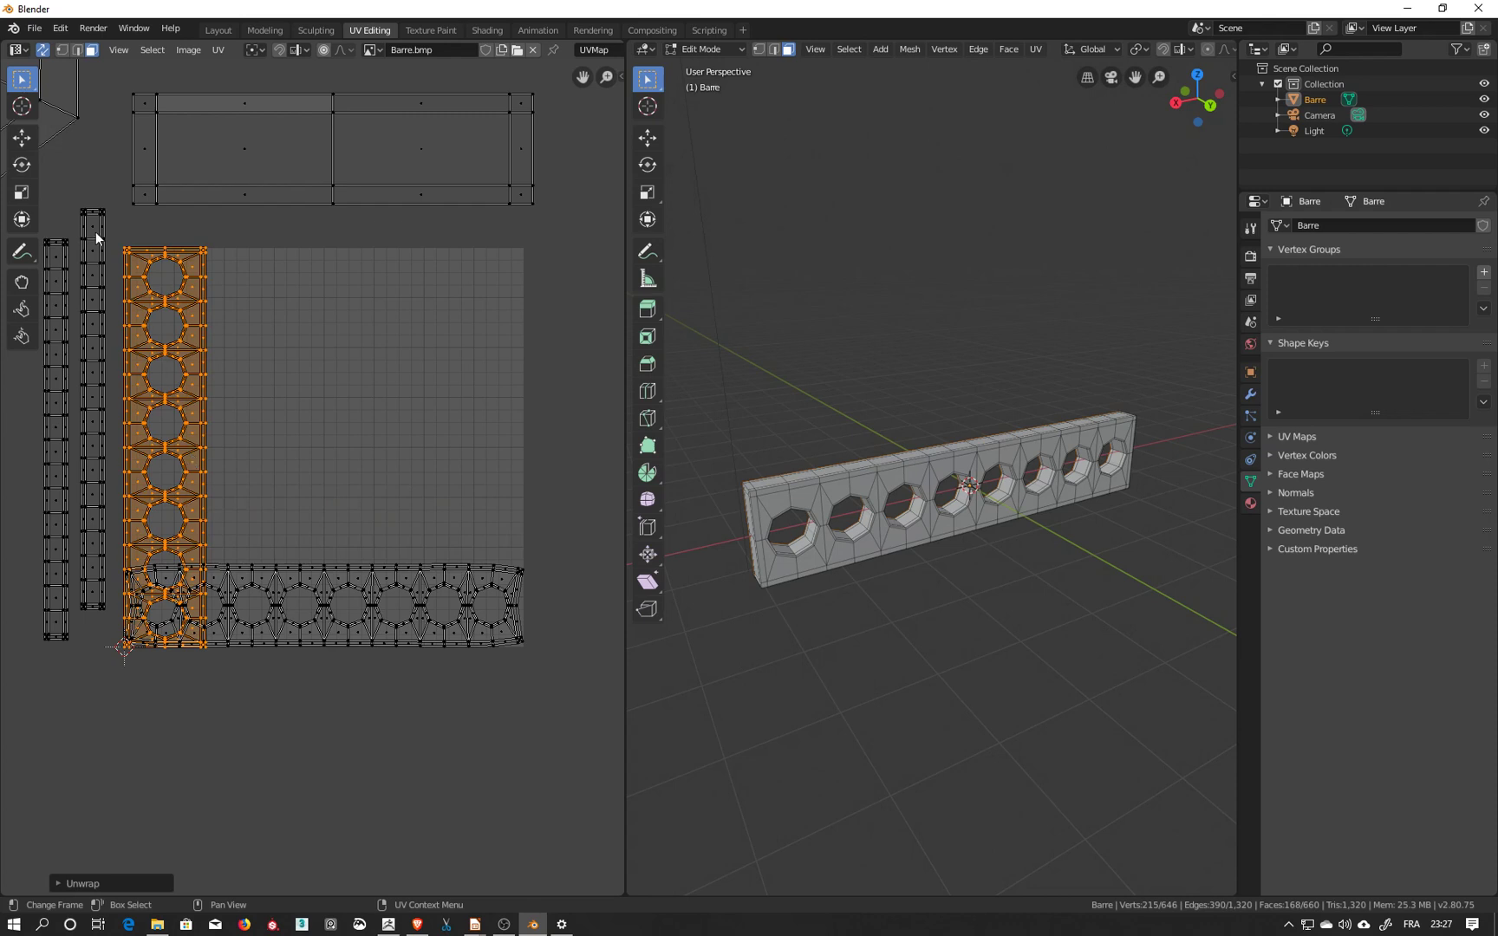
left_click(22, 137)
left_click_drag(199, 412, 618, 394)
Unwrap the last perforated side island and move it out of the UV square, to the right of the other perforated island.
left_click_drag(122, 519, 502, 705)
left_click(23, 81)
left_click_drag(528, 714, 523, 712)
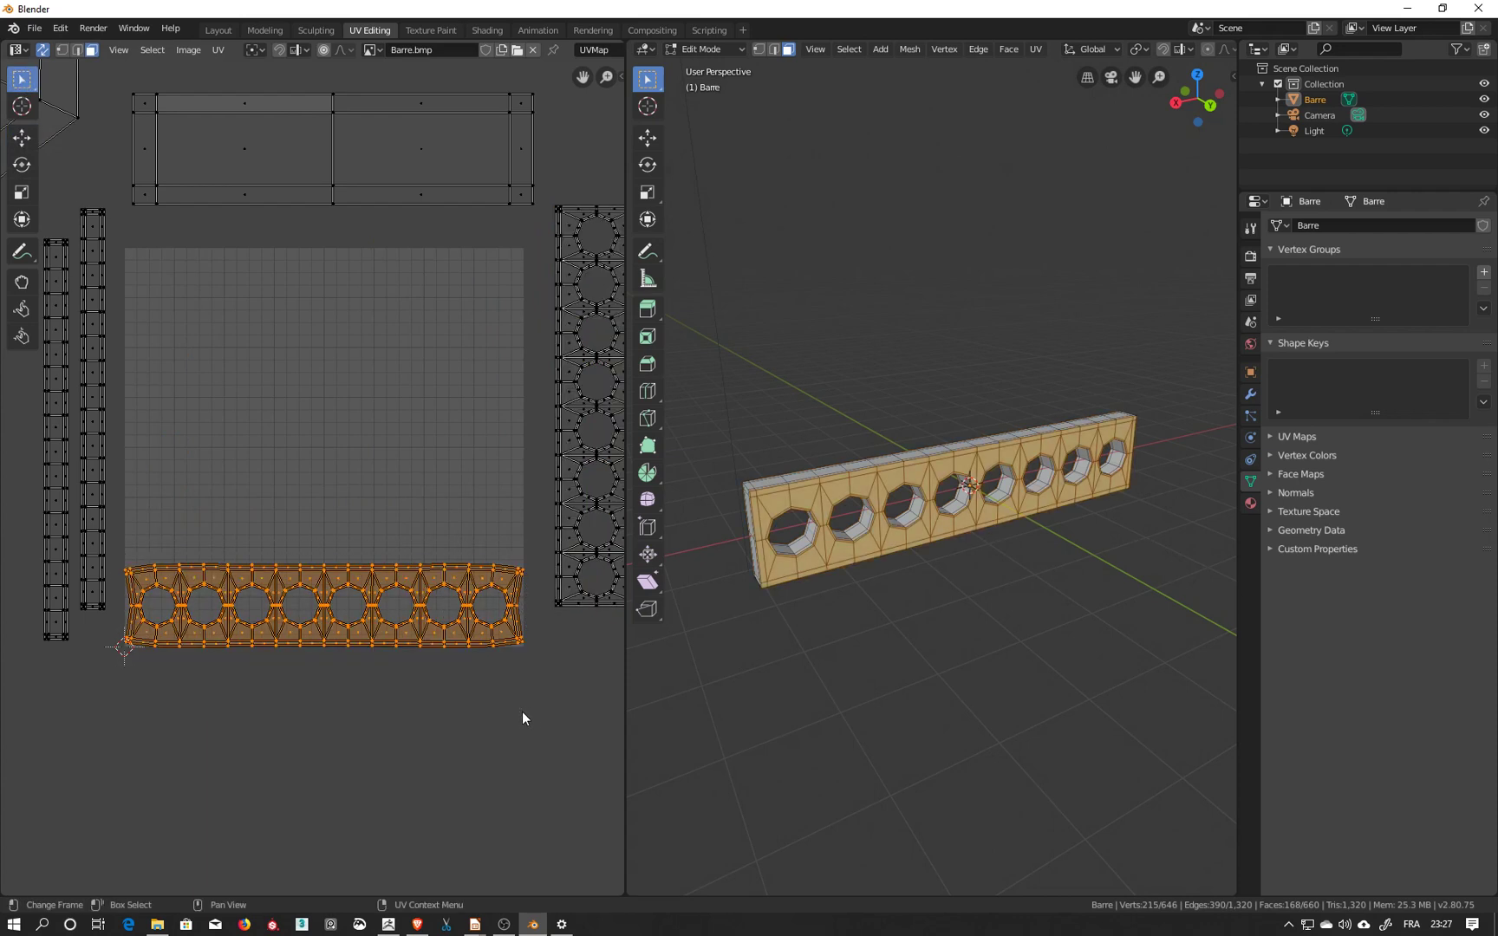
key("u")
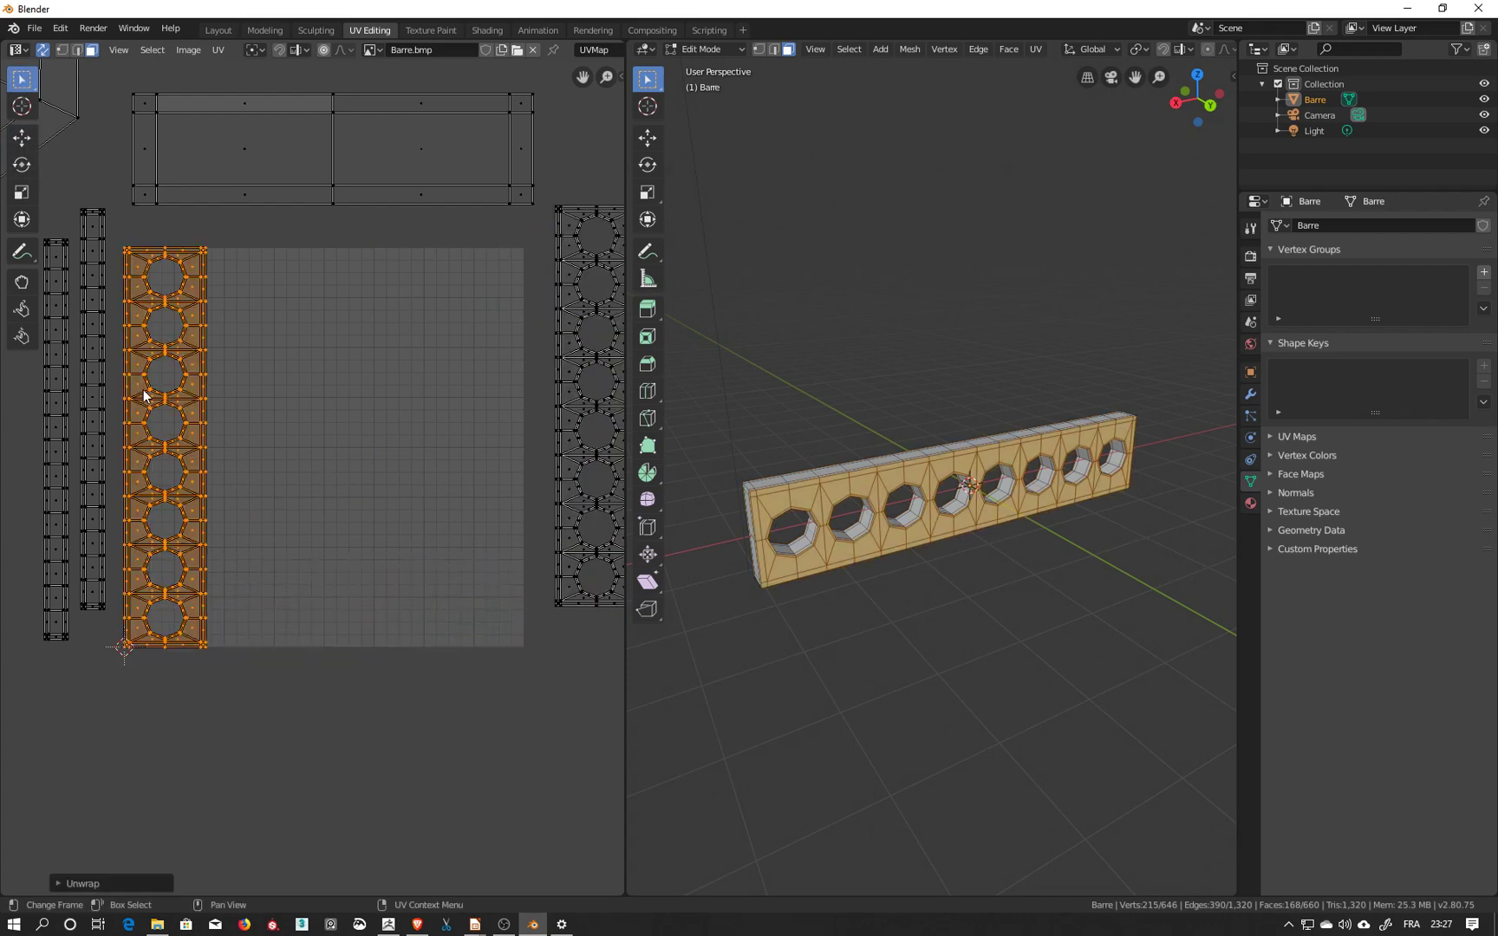
left_click(22, 137)
scroll(169, 377, "down", 3)
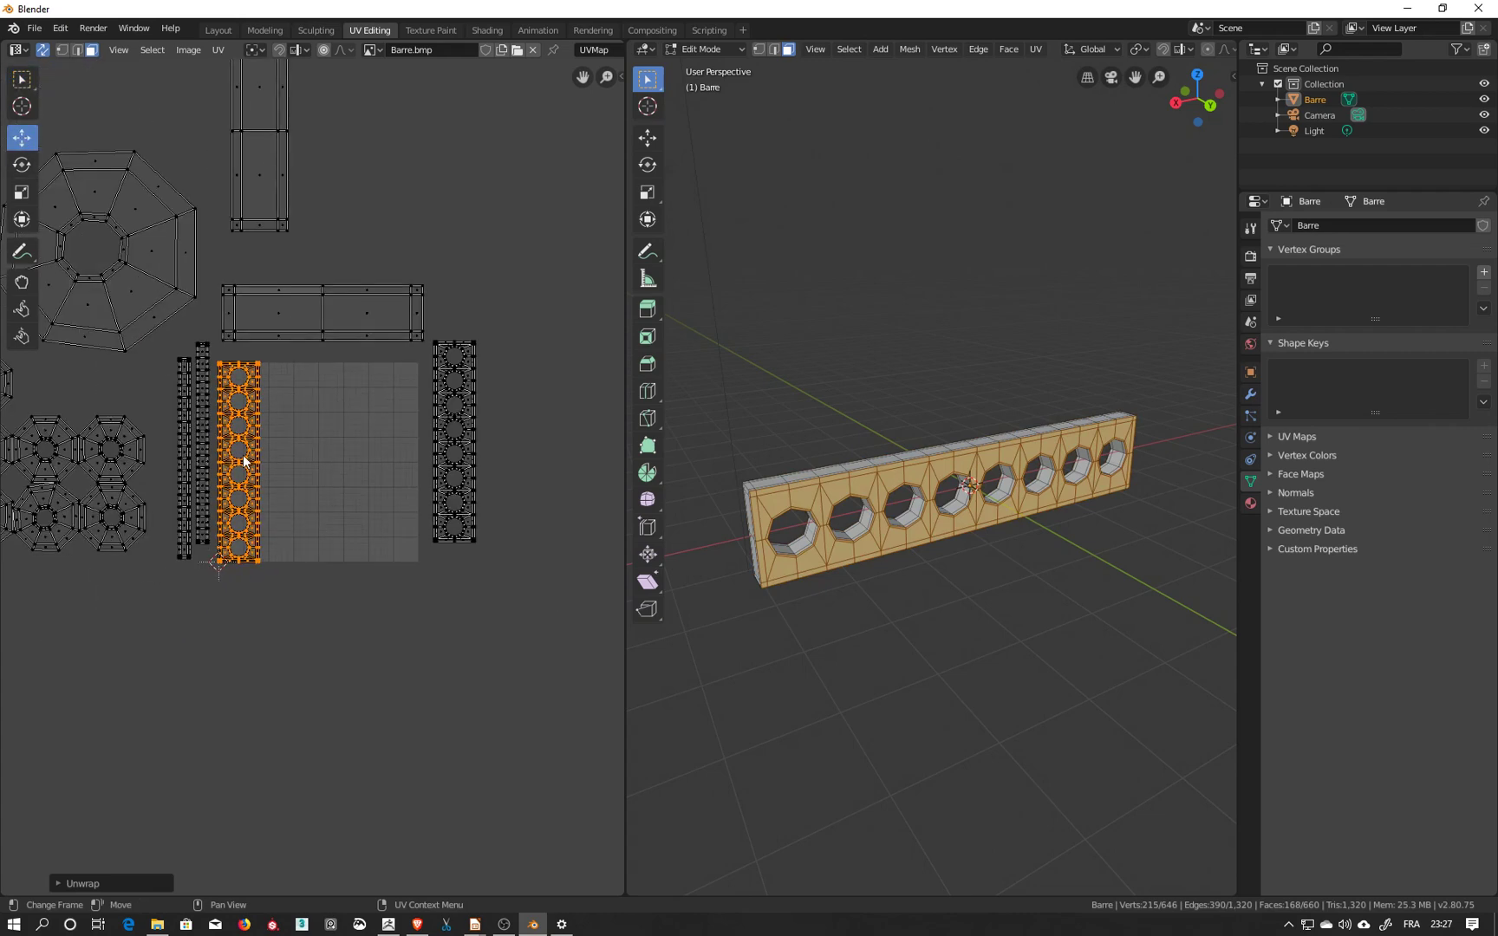
left_click_drag(246, 468, 543, 444)
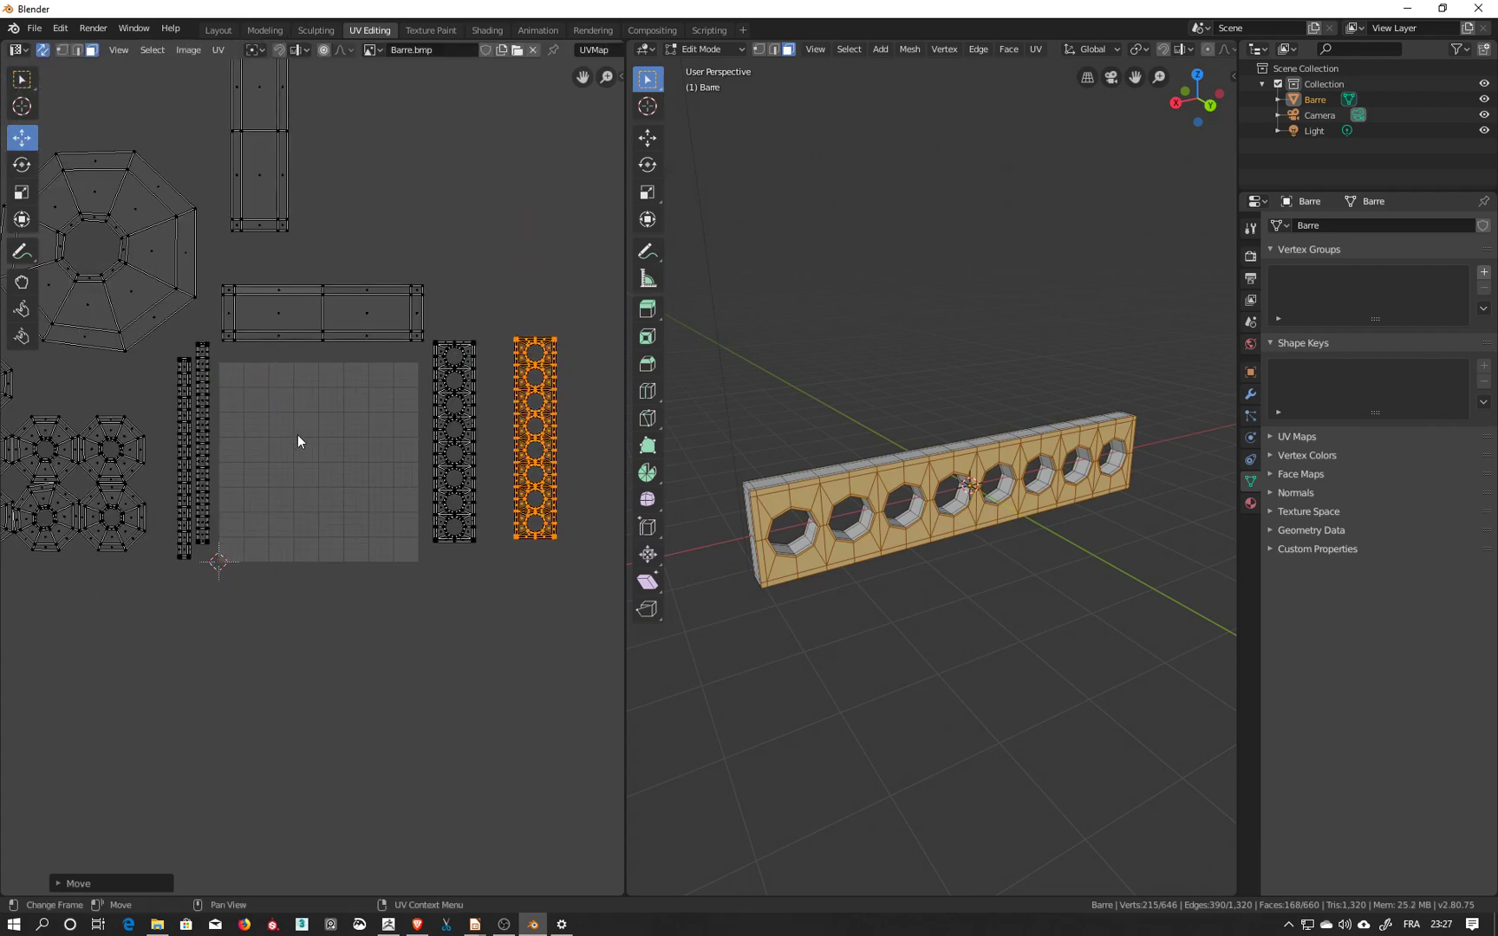
Examine the arranged UV islands, particularly the hole rings, and compare them with the bar in the 3D view.
middle_click_drag(298, 442, 415, 452)
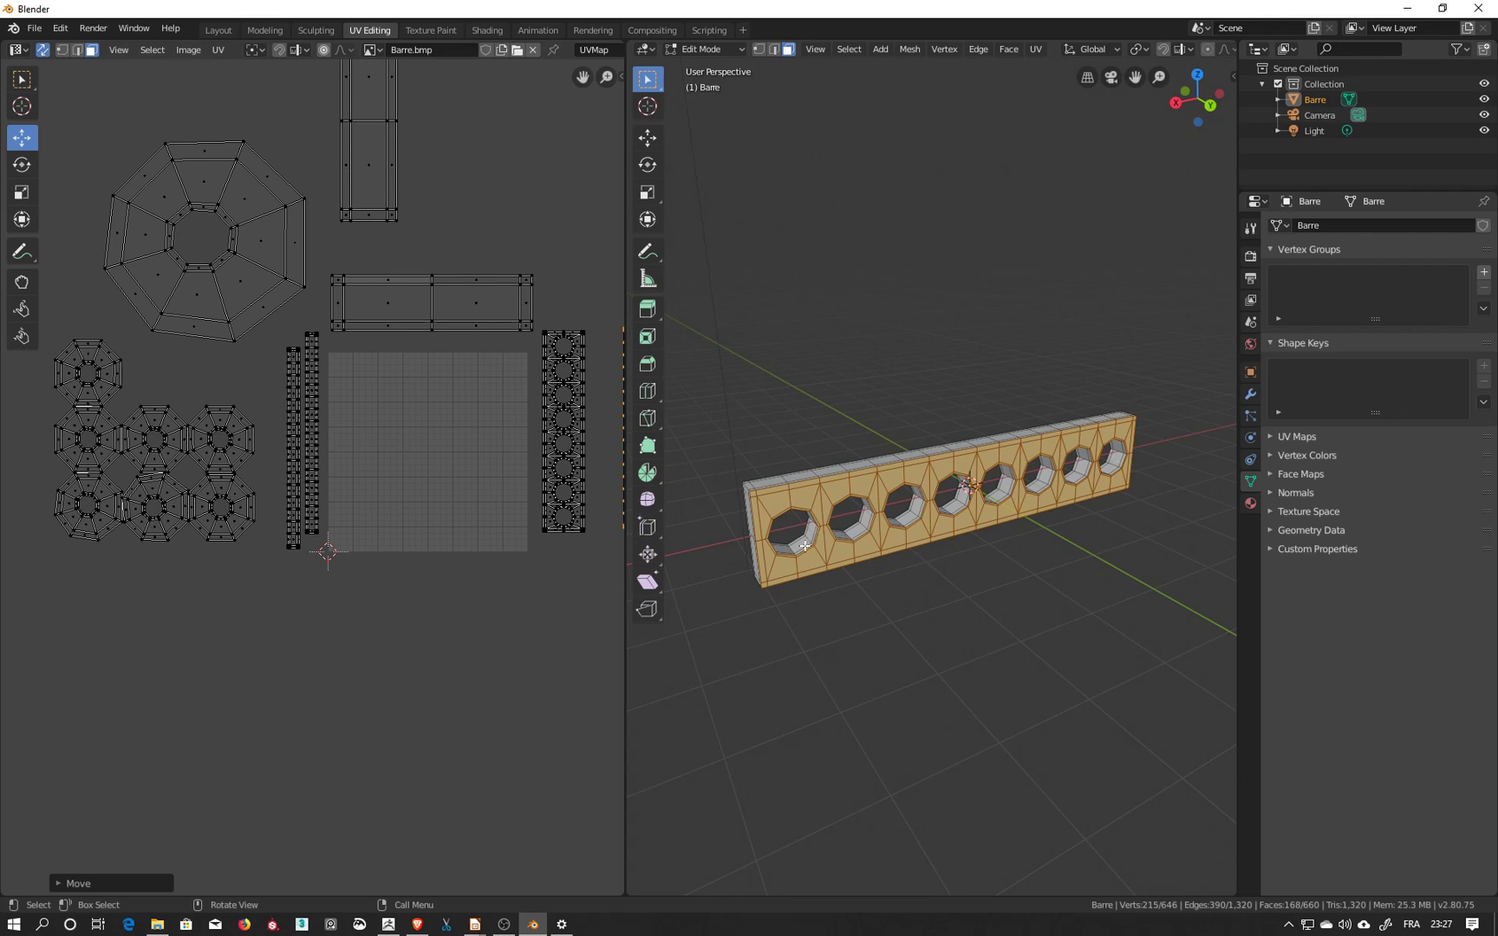
scroll(372, 420, "down", 2)
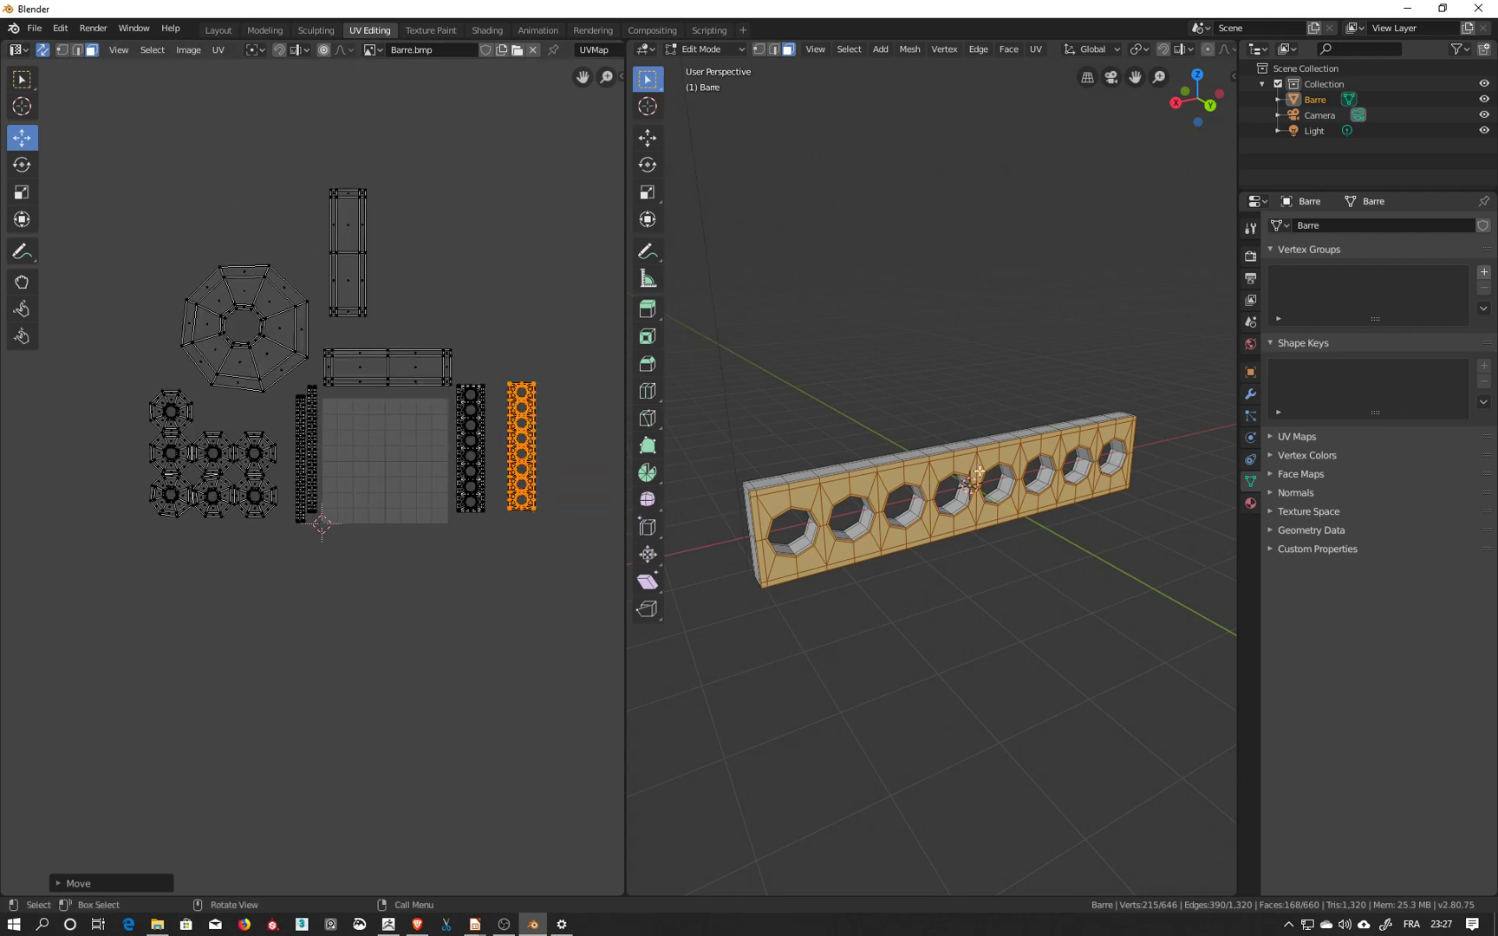
scroll(254, 450, "up", 2)
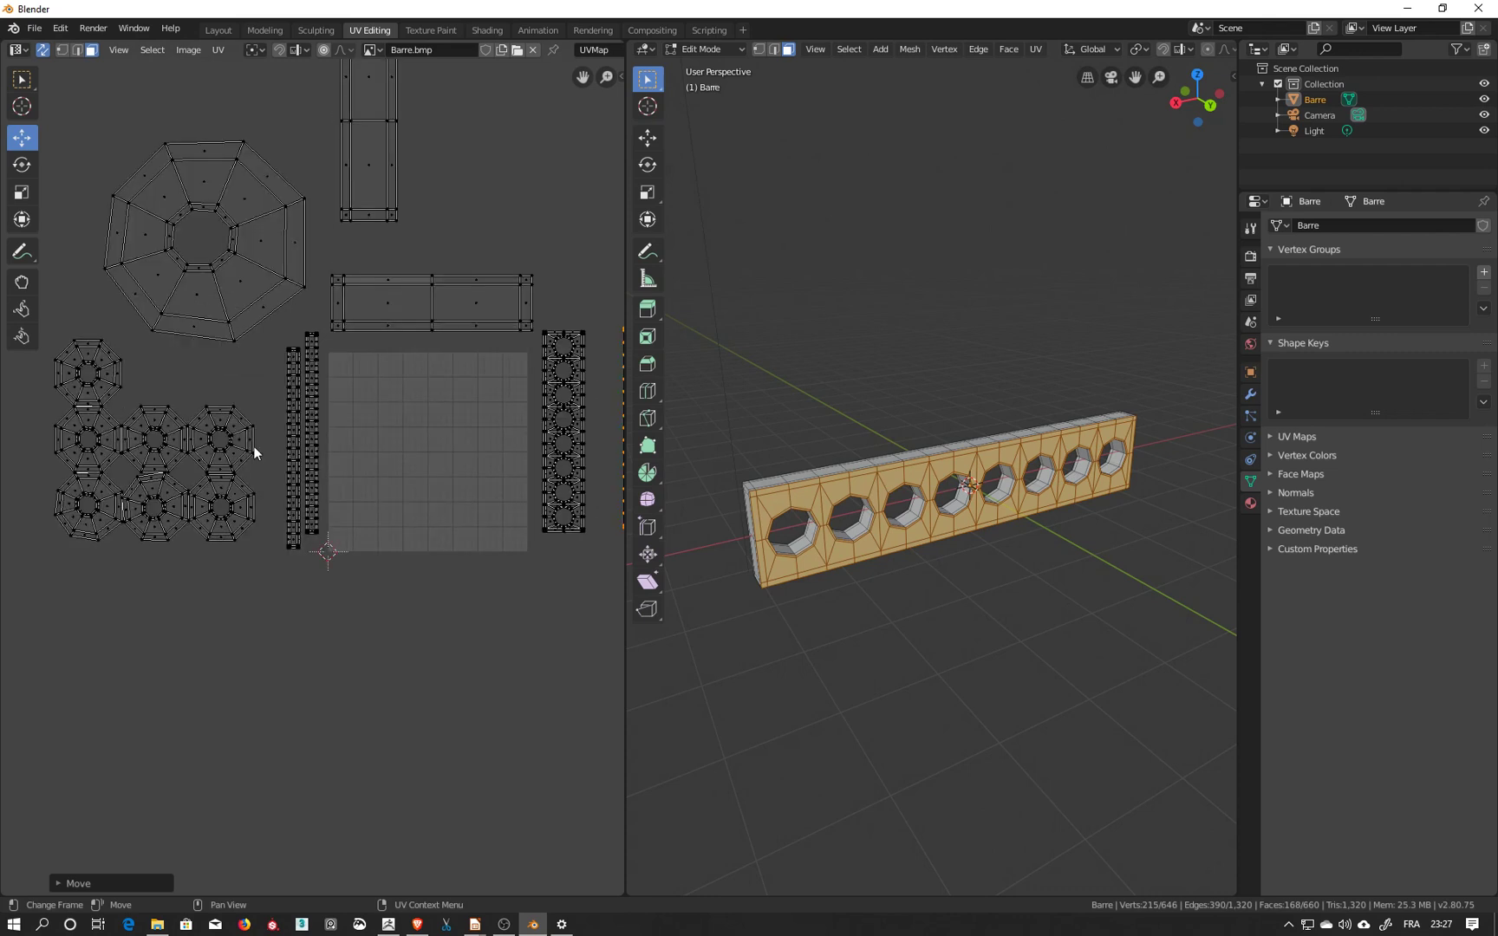
middle_click_drag(255, 396, 342, 447)
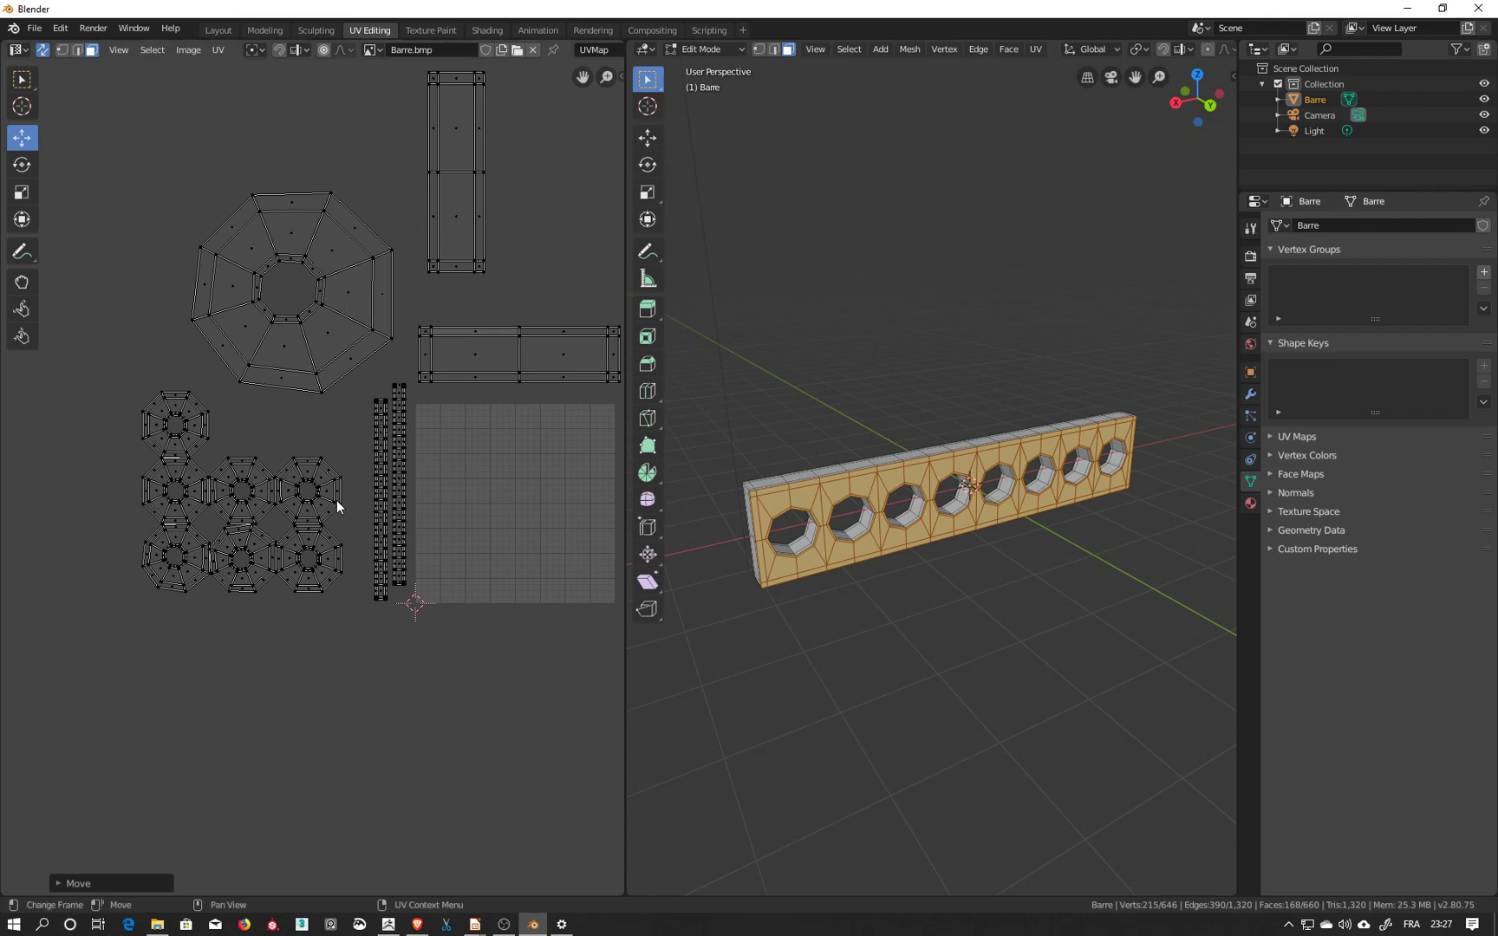
scroll(309, 490, "up", 1)
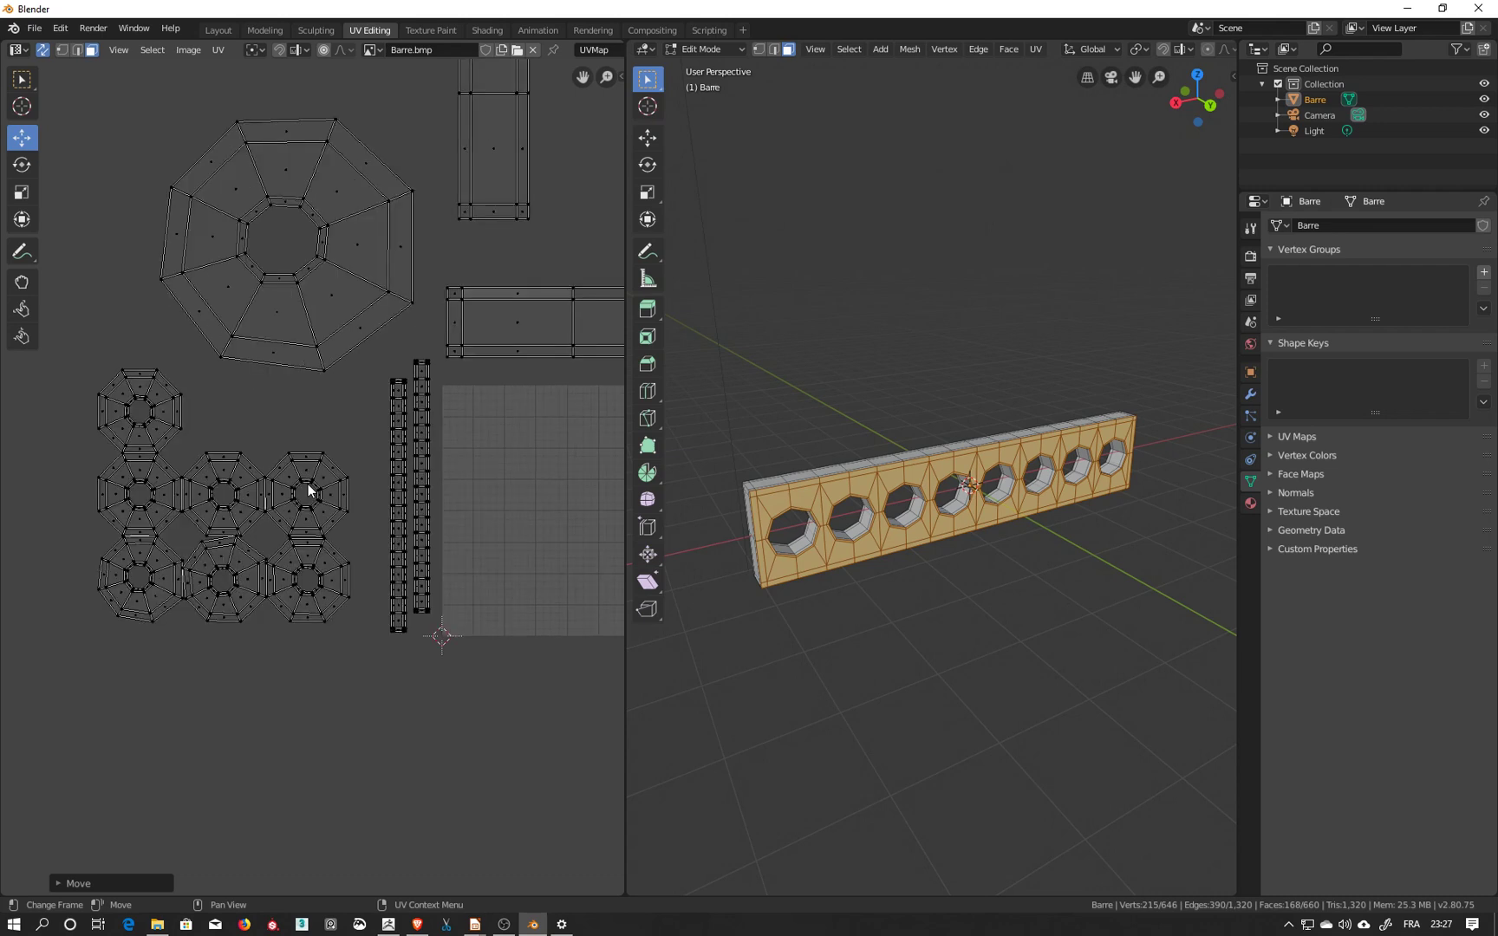
scroll(310, 491, "up", 1)
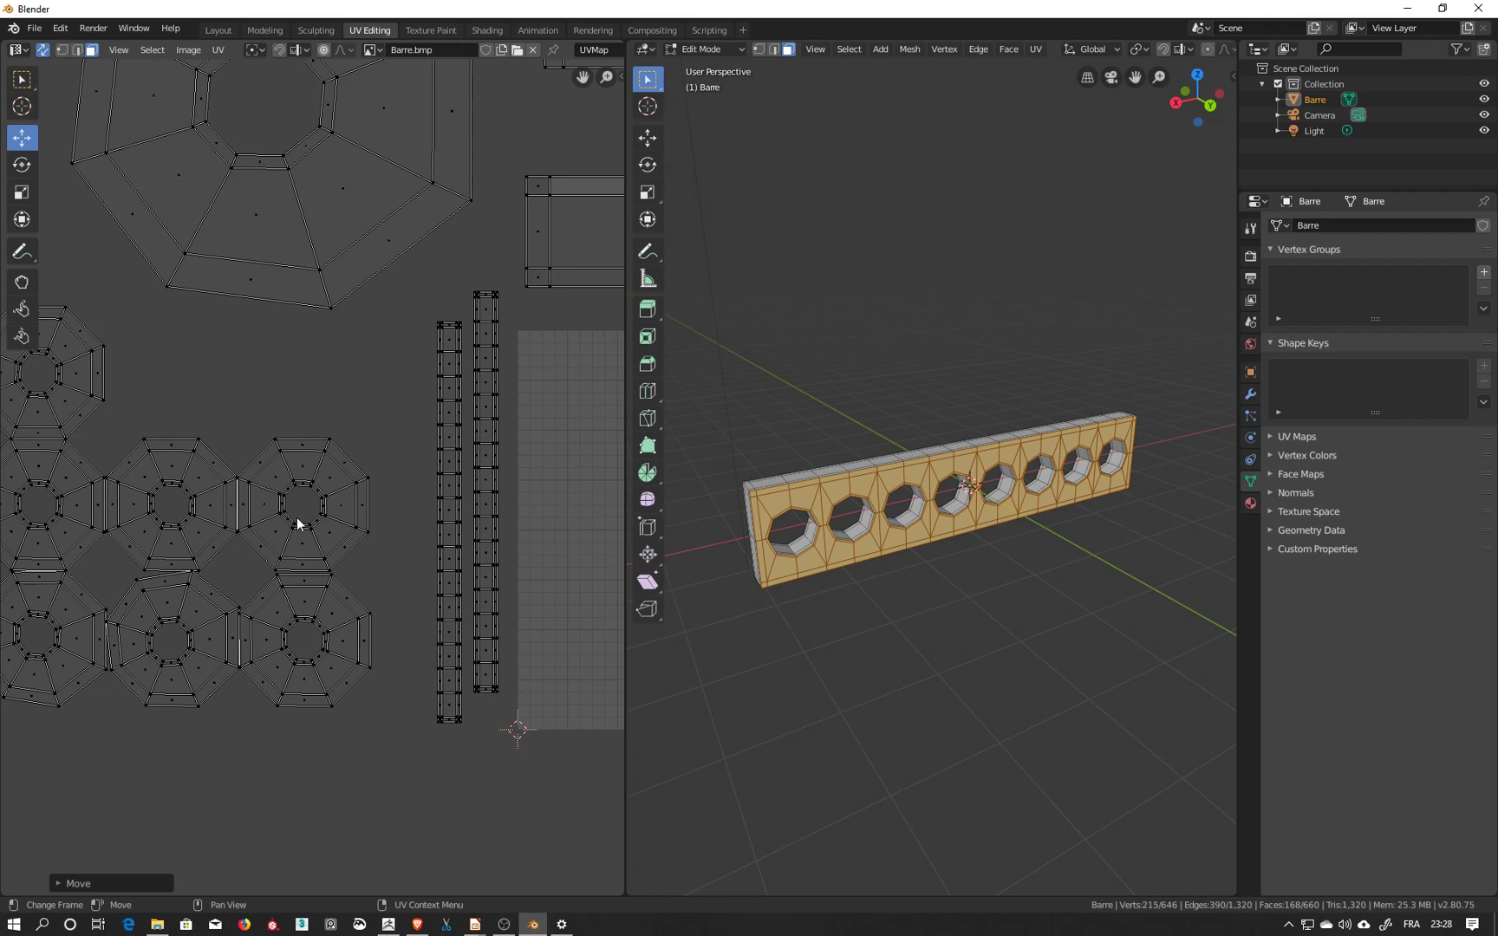
mouse_move(944, 575)
middle_mouse_down()
mouse_move(926, 601)
mouse_move(962, 526)
mouse_move(862, 141)
mouse_move(852, 156)
mouse_move(960, 589)
mouse_move(961, 575)
middle_mouse_up()
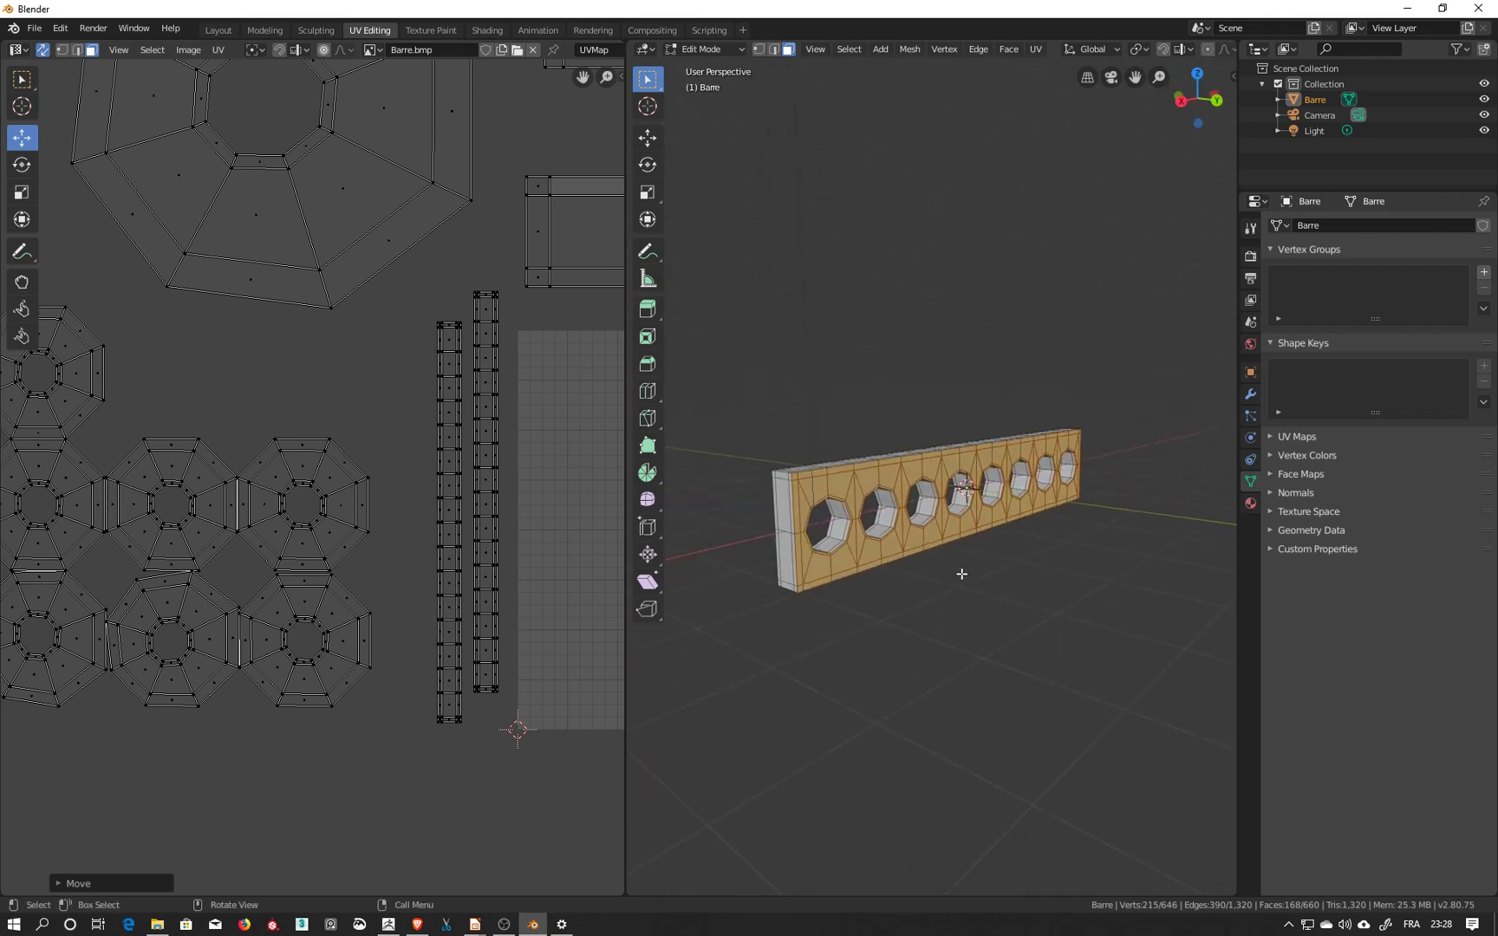
middle_click_drag(299, 548, 257, 578)
scroll(319, 555, "down", 1)
scroll(319, 555, "down", 1)
In edge select mode, mark a seam along the three edges crossing the inner wall of the bar's first hole.
middle_click_drag(885, 522, 845, 480)
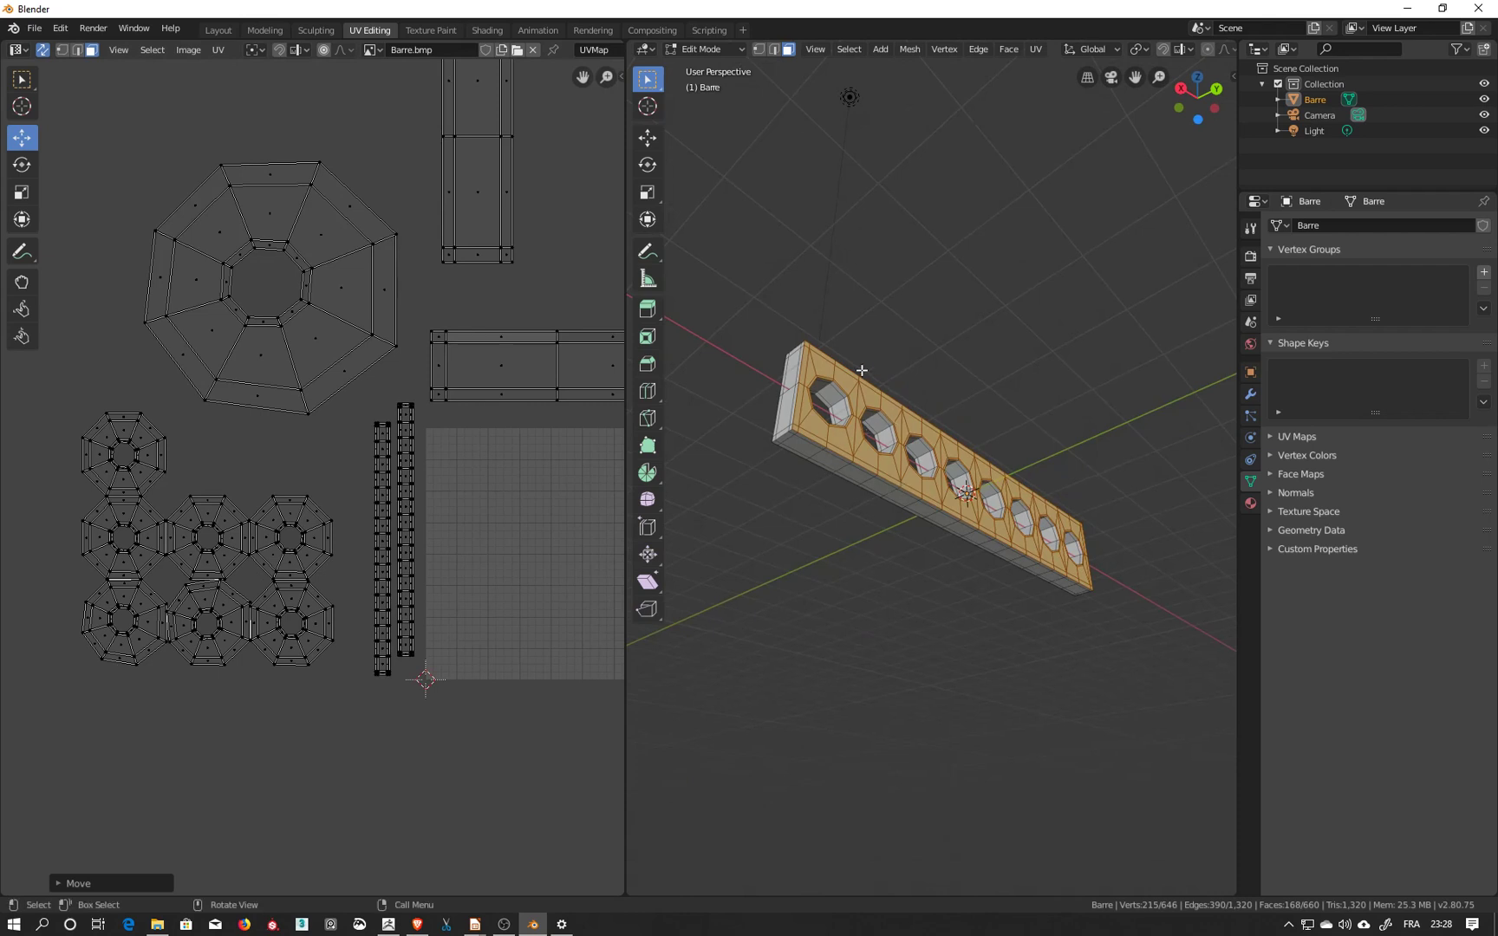
scroll(863, 371, "up", 2)
middle_click_drag(876, 400, 915, 401)
scroll(807, 448, "up", 4)
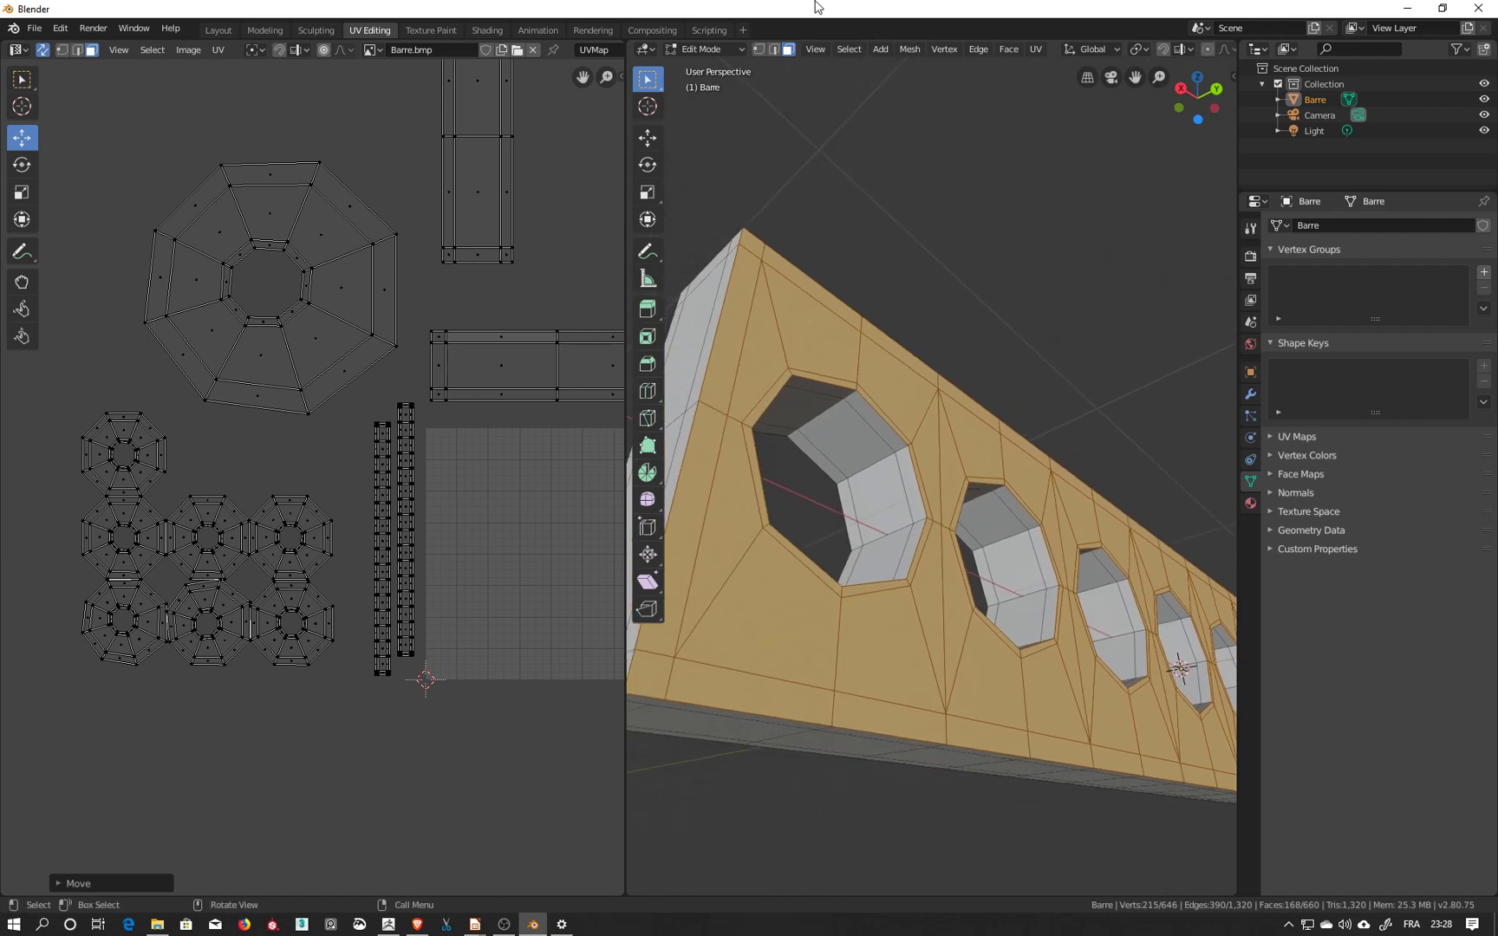
left_click(775, 49)
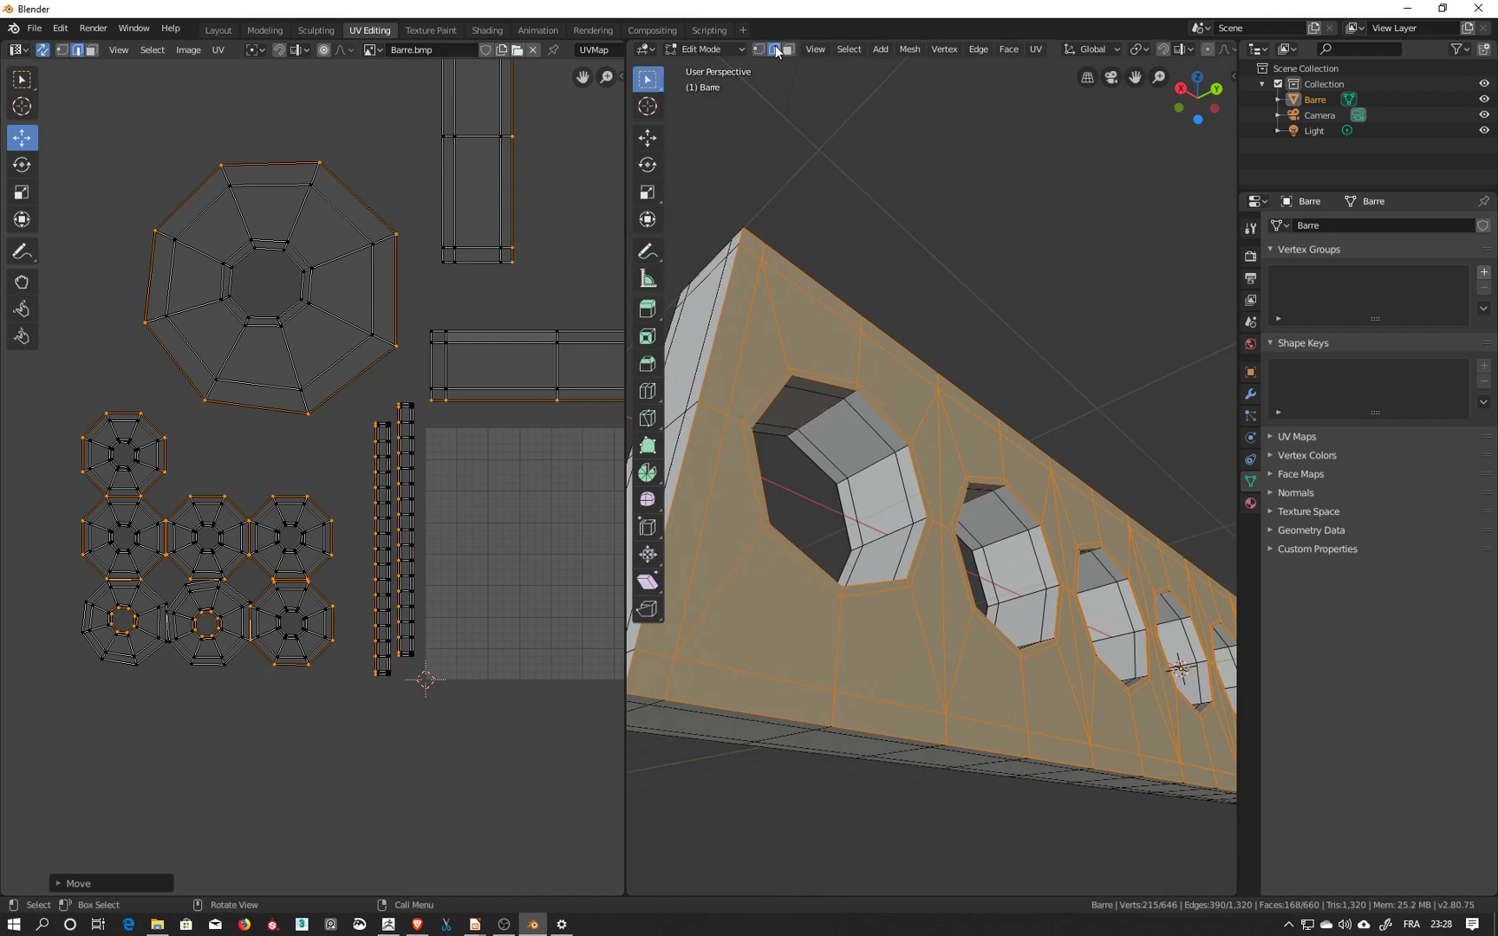
scroll(787, 414, "up", 2)
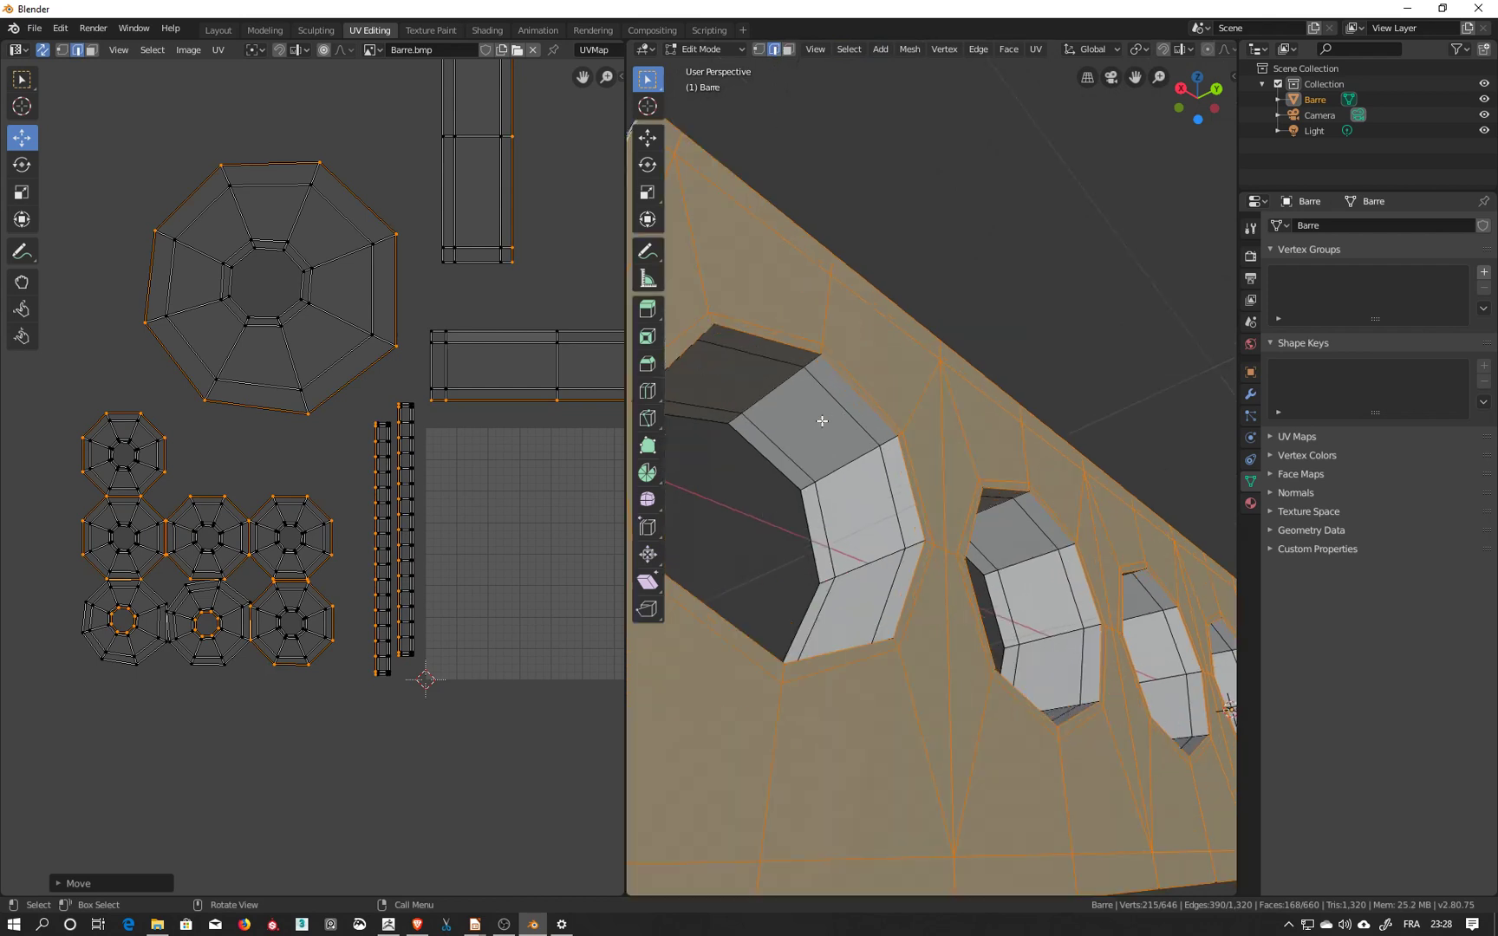
left_click(734, 418)
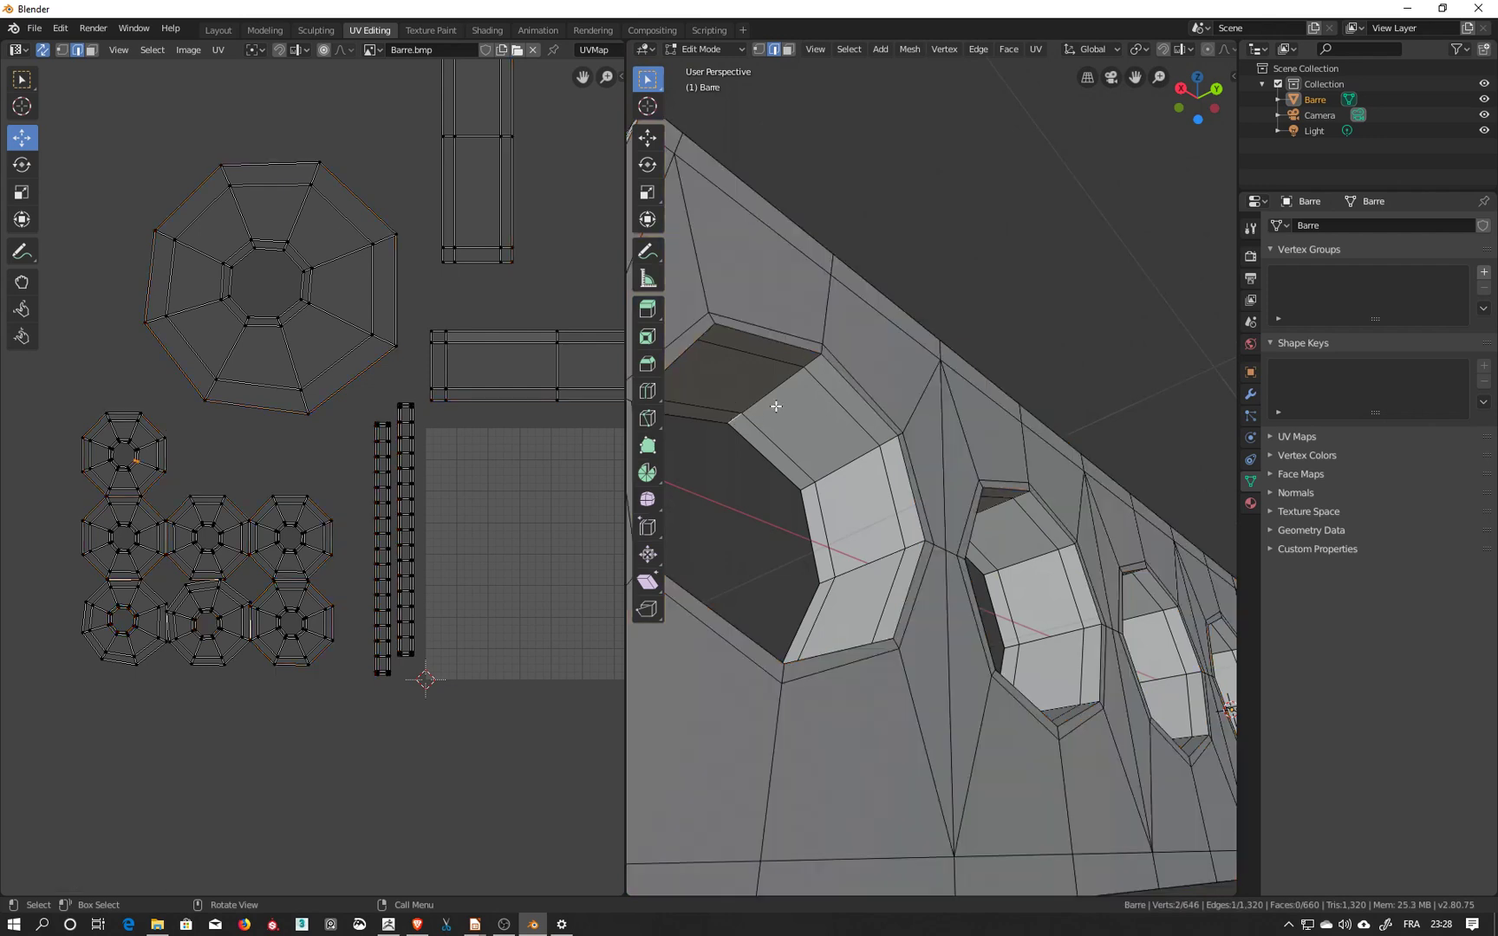
left_click(771, 397, "ctrl")
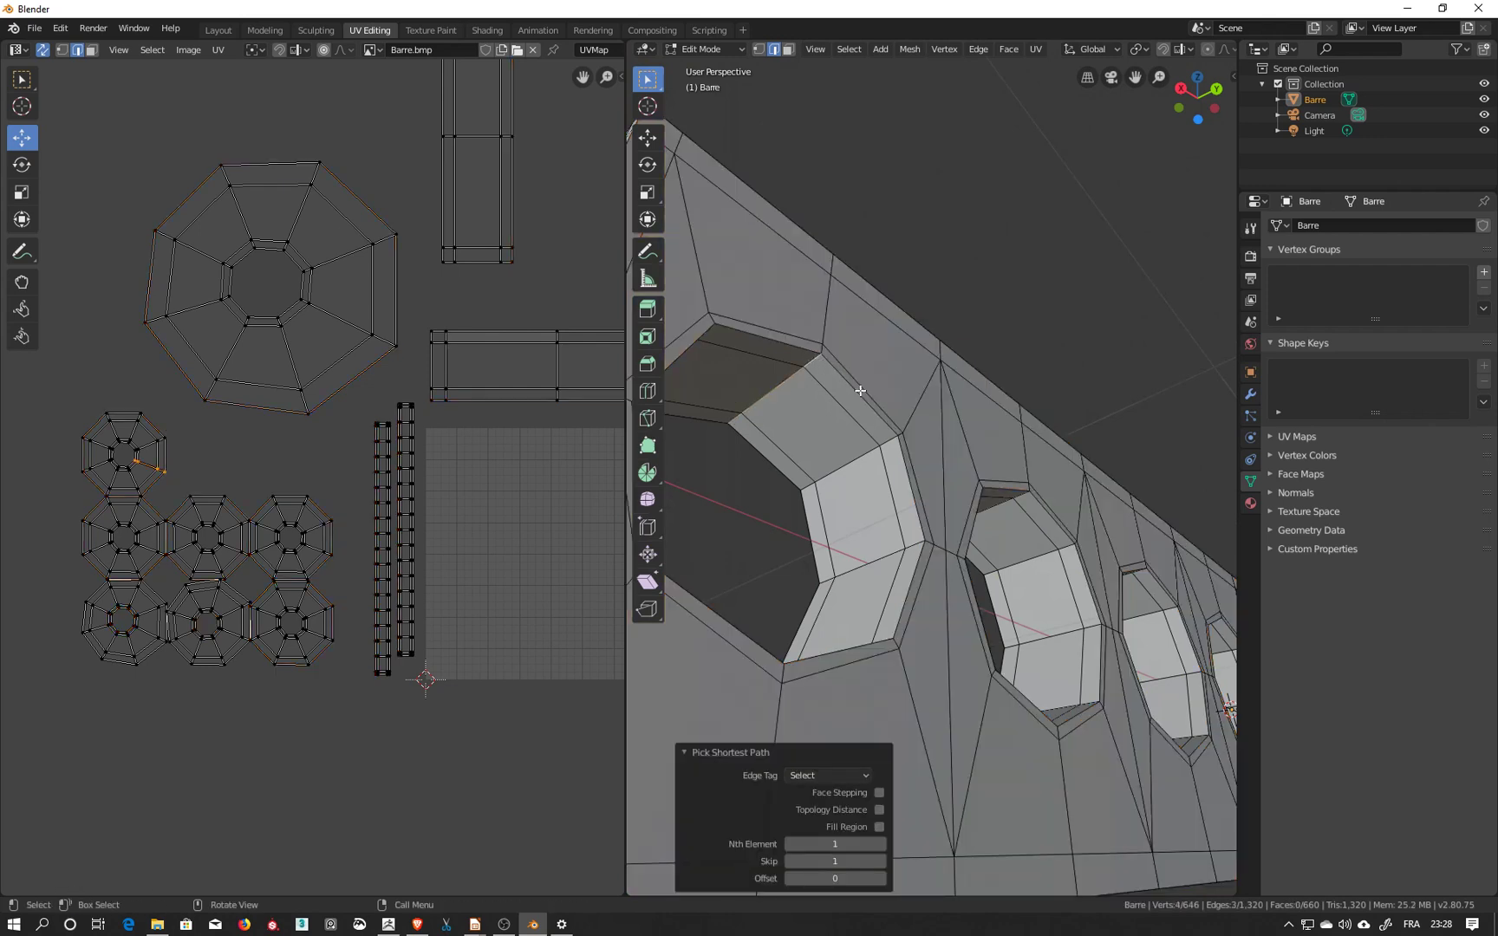
right_click(786, 382)
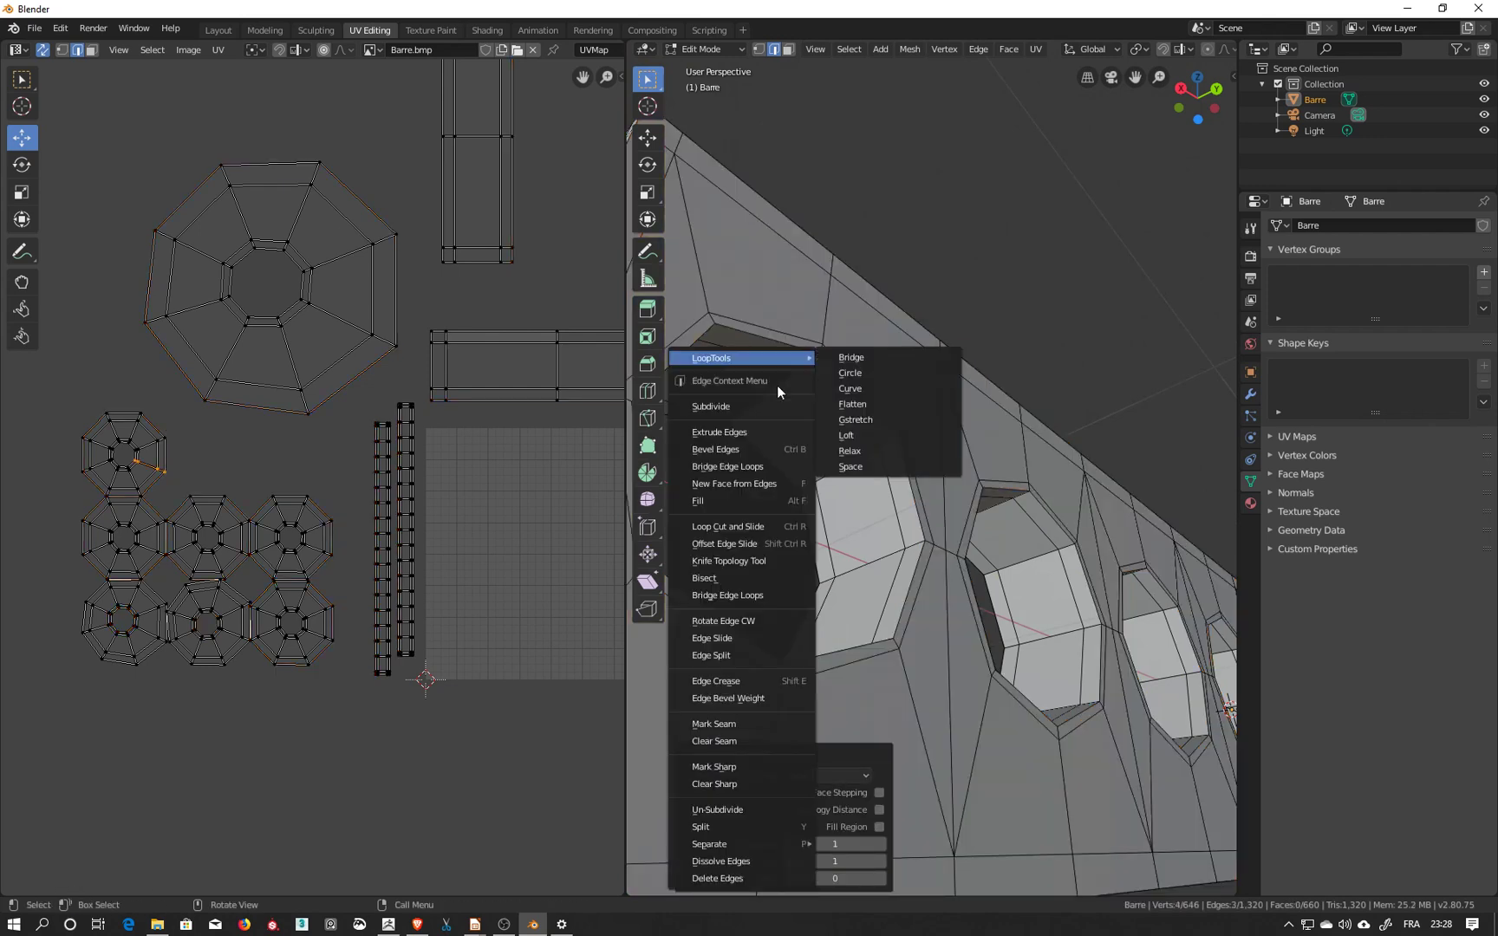
left_click(733, 725)
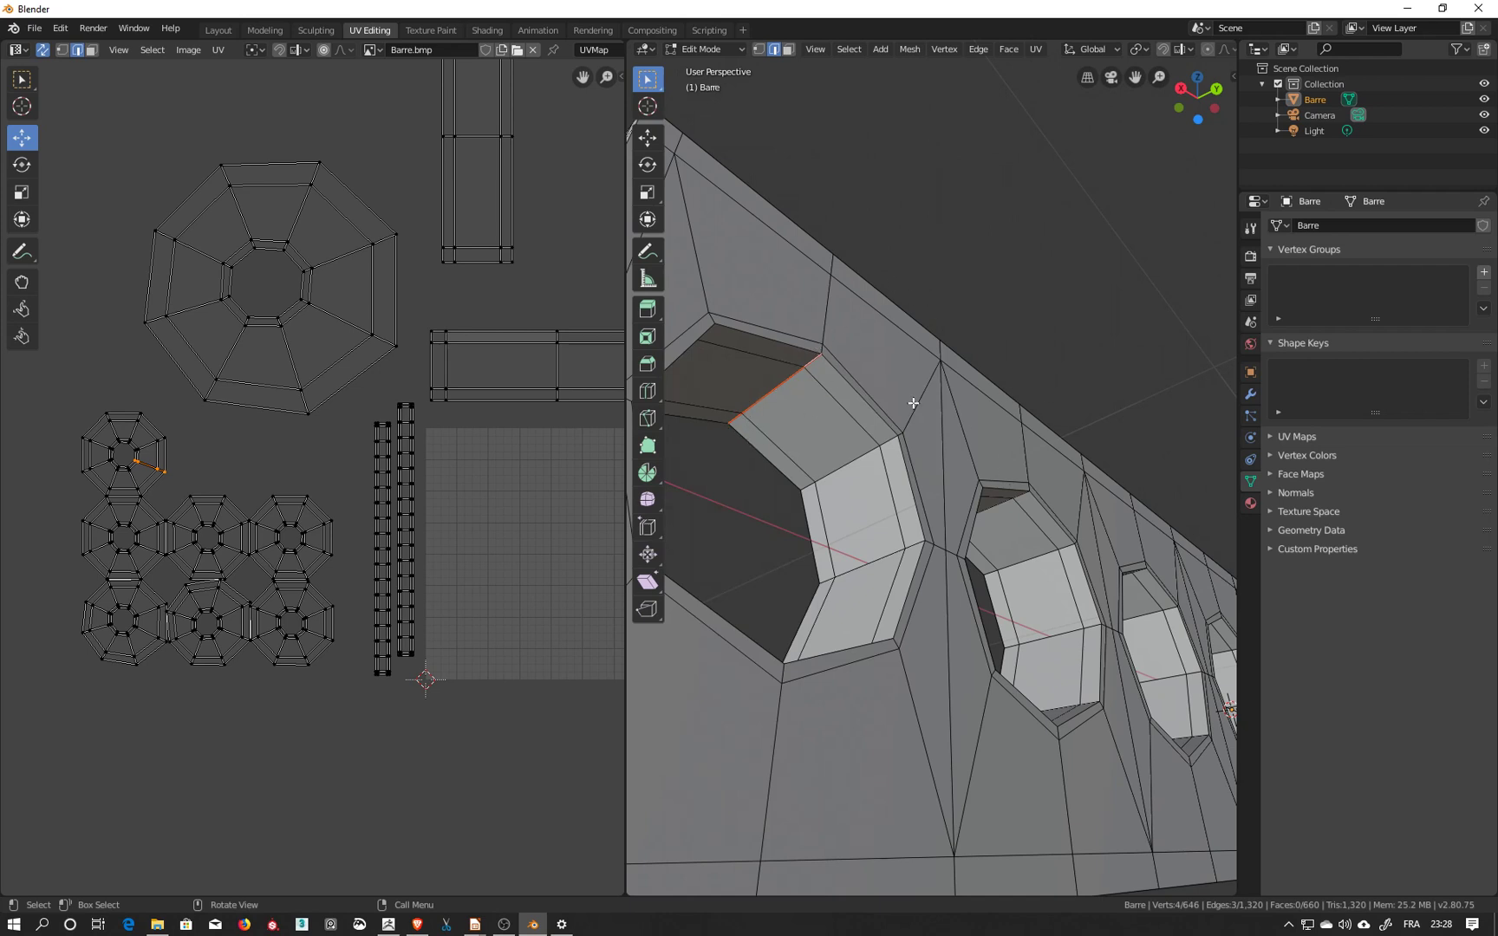
middle_click_drag(909, 405, 835, 379)
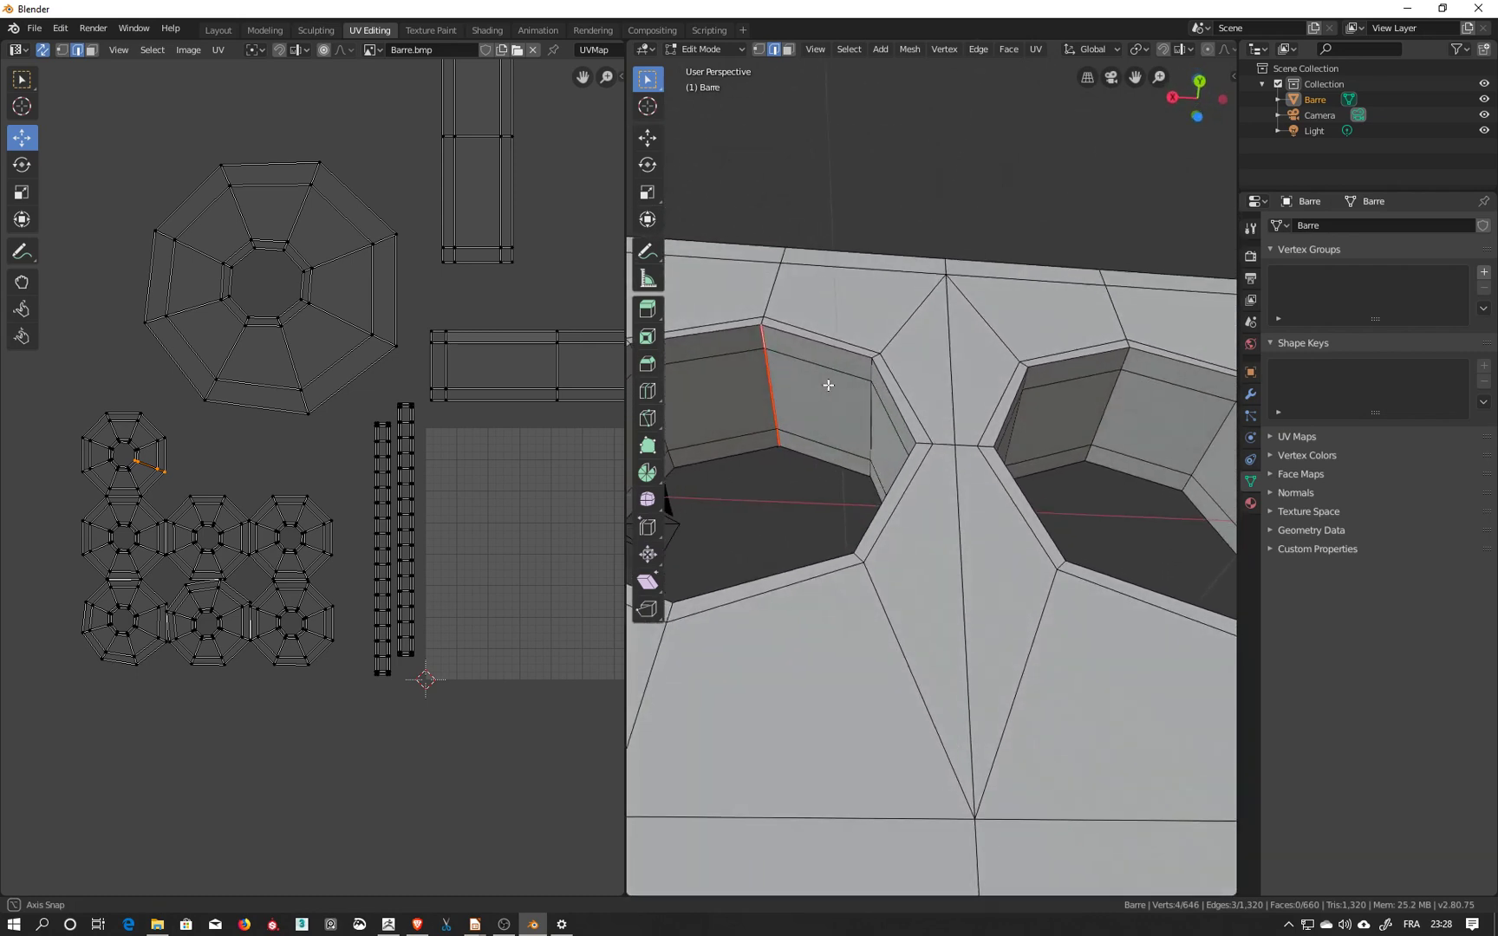
middle_click_drag(920, 399, 1160, 370, "alt")
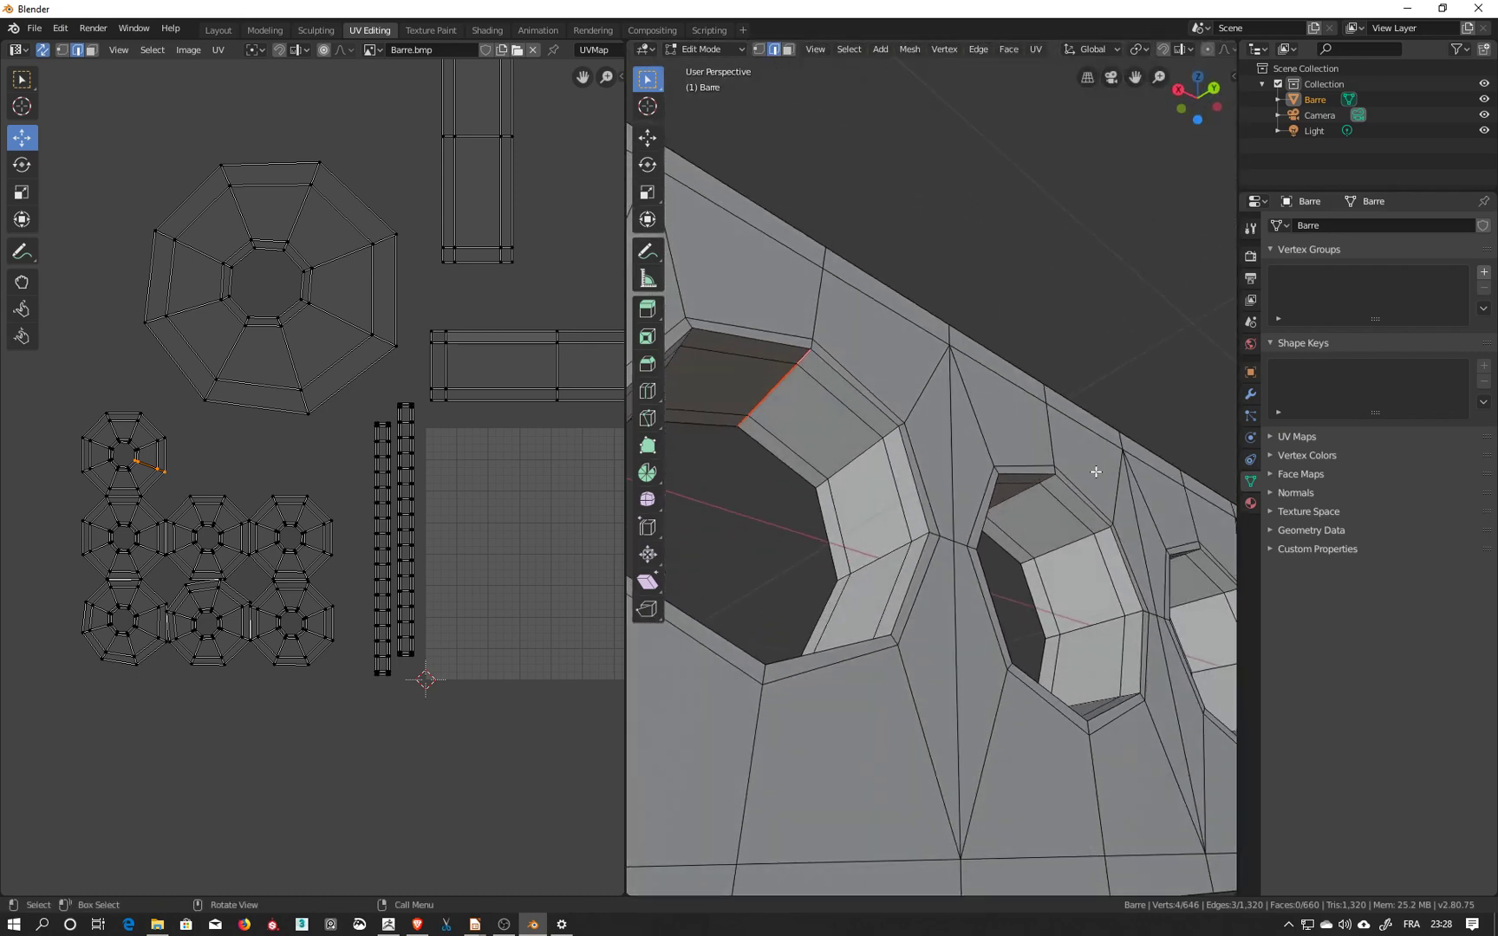
scroll(1099, 472, "down", 4)
middle_click_drag(964, 400, 906, 448, "shift")
scroll(780, 472, "up", 4)
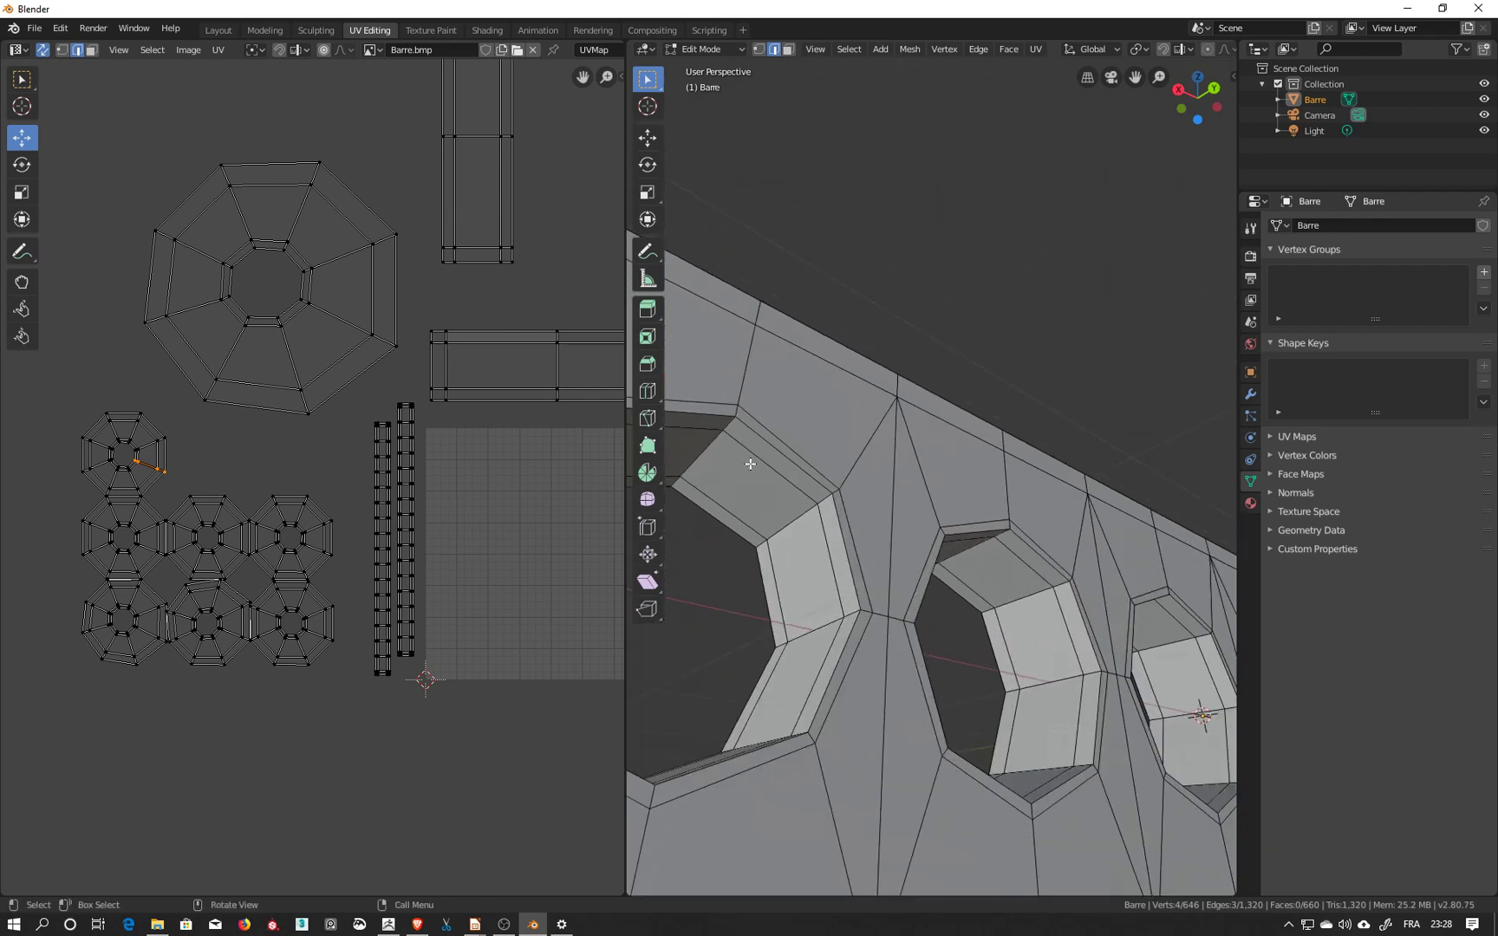
Mark a seam along the edges crossing the inner wall of the bar's second hole.
scroll(769, 438, "up", 3)
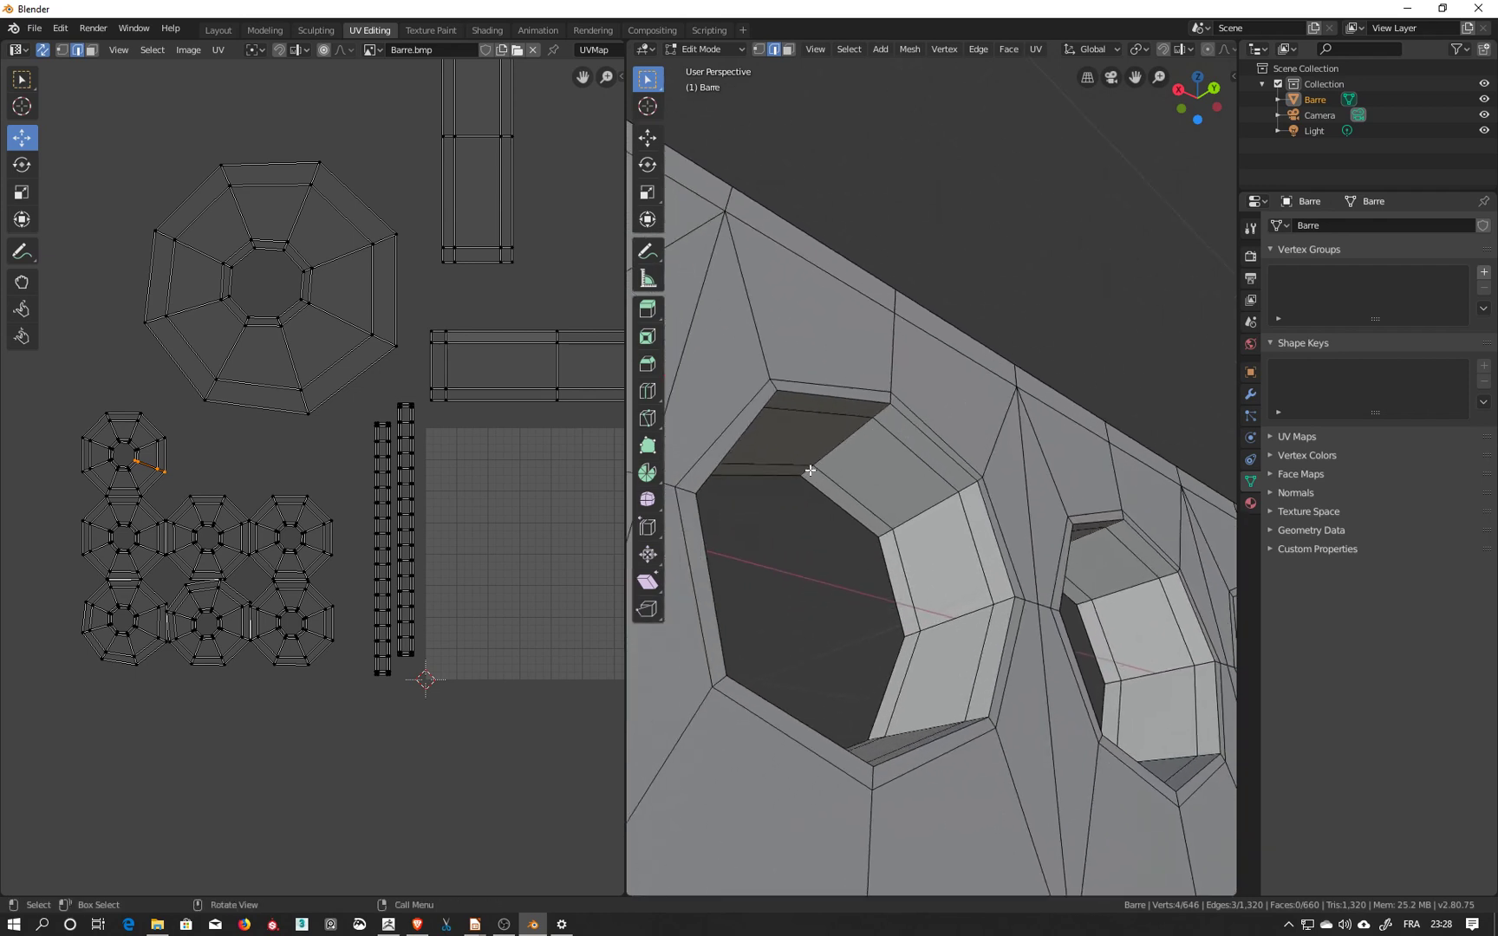
left_click(866, 423, "shift")
left_click(884, 407, "shift")
right_click(881, 410)
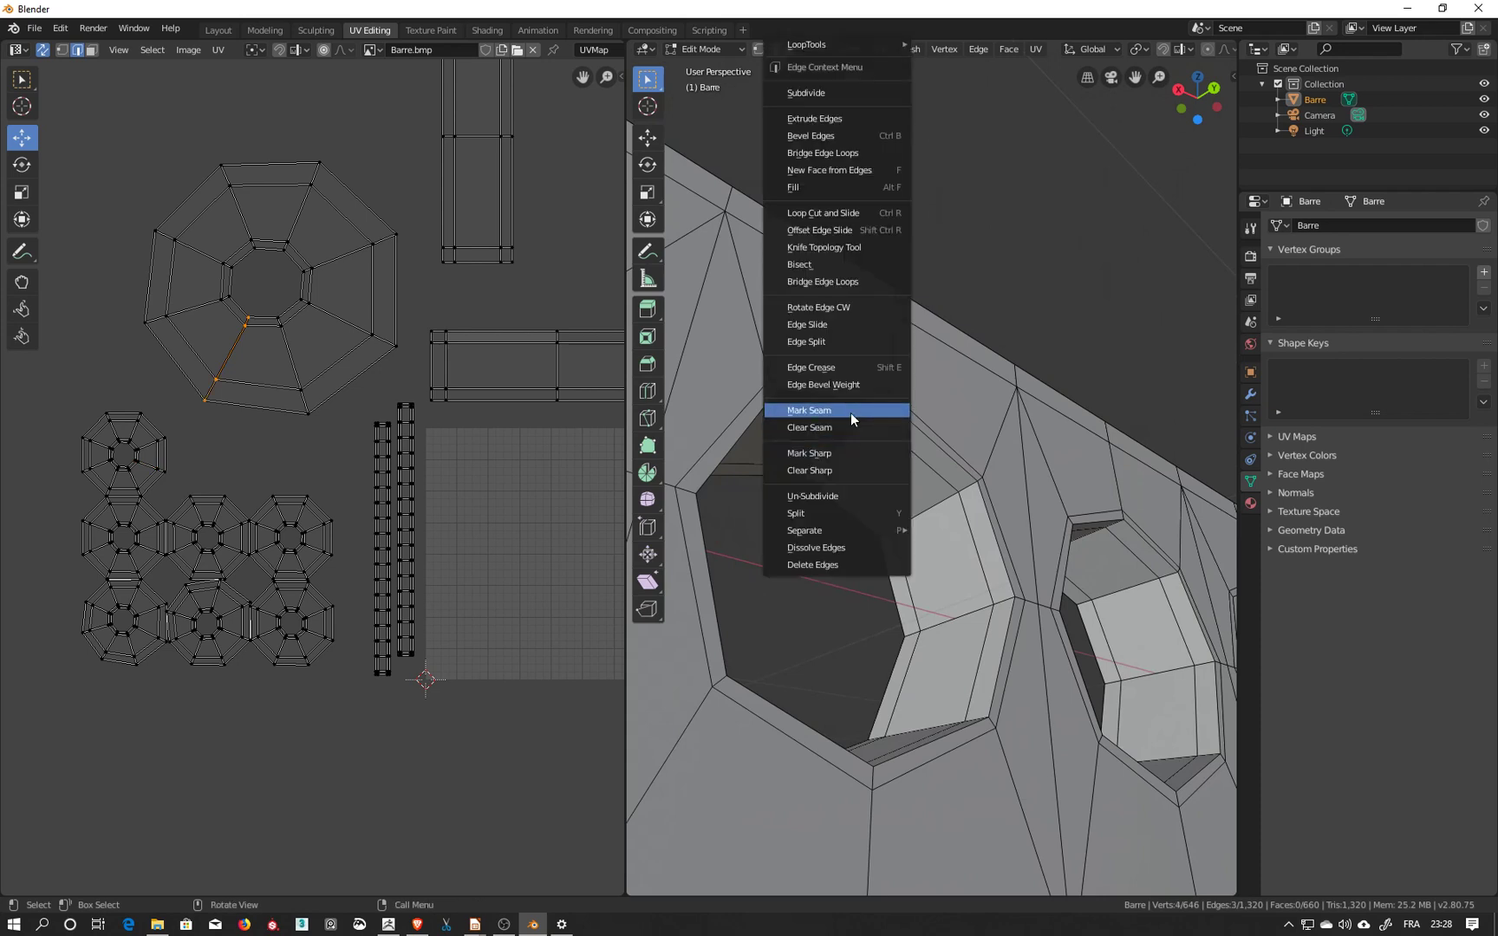
left_click(851, 413)
scroll(1053, 440, "down", 4)
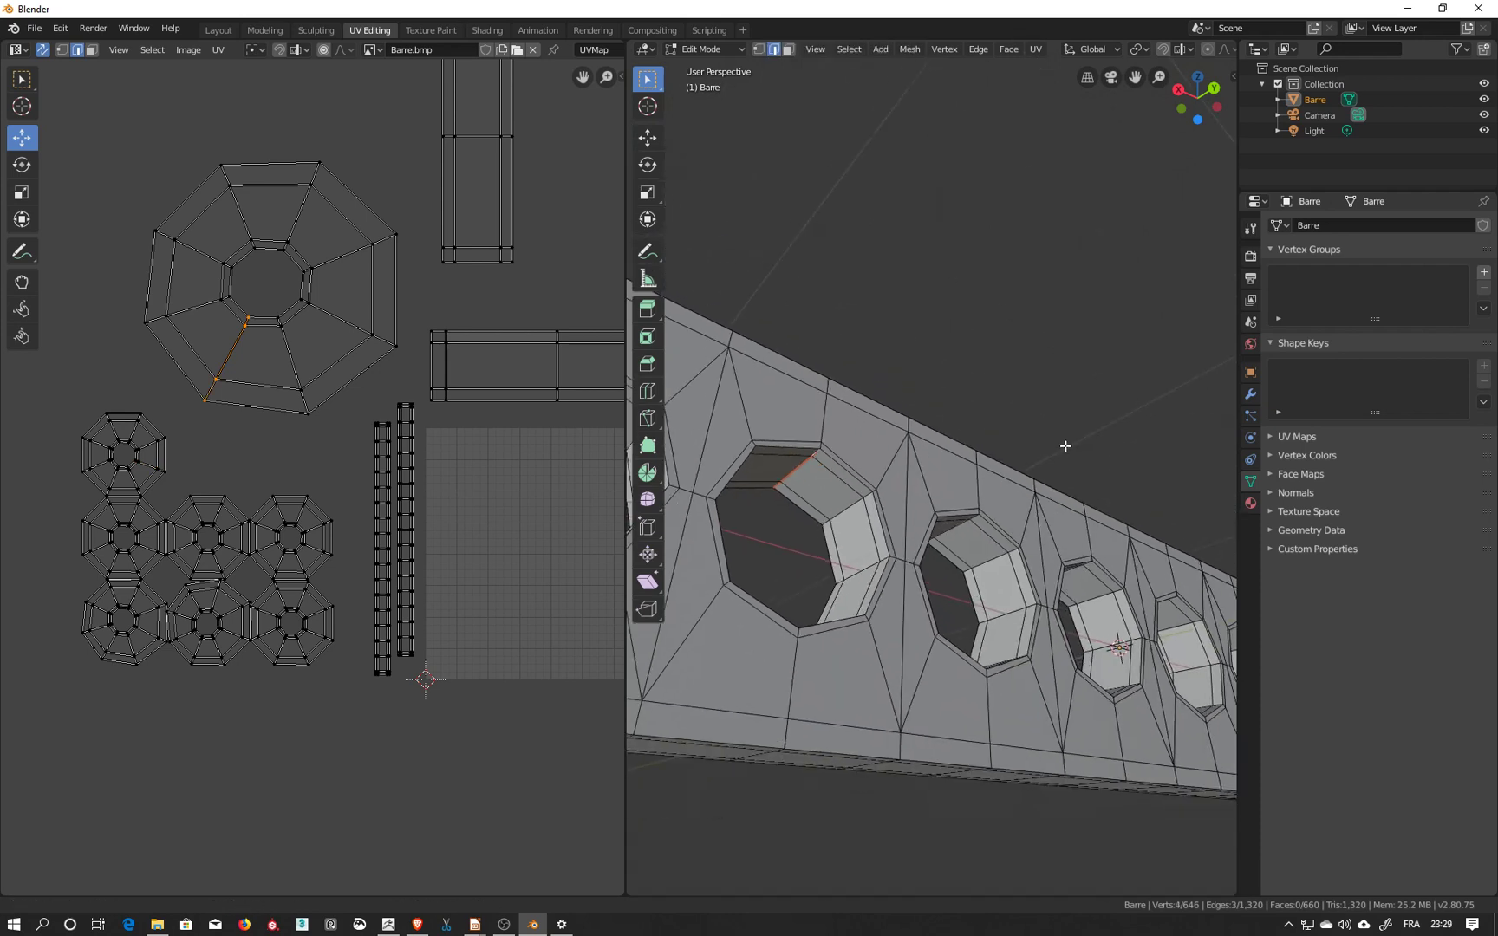
Mark a seam along the three edges crossing the inner wall of the bar's third hole.
scroll(1023, 390, "down", 2)
scroll(837, 412, "up", 5)
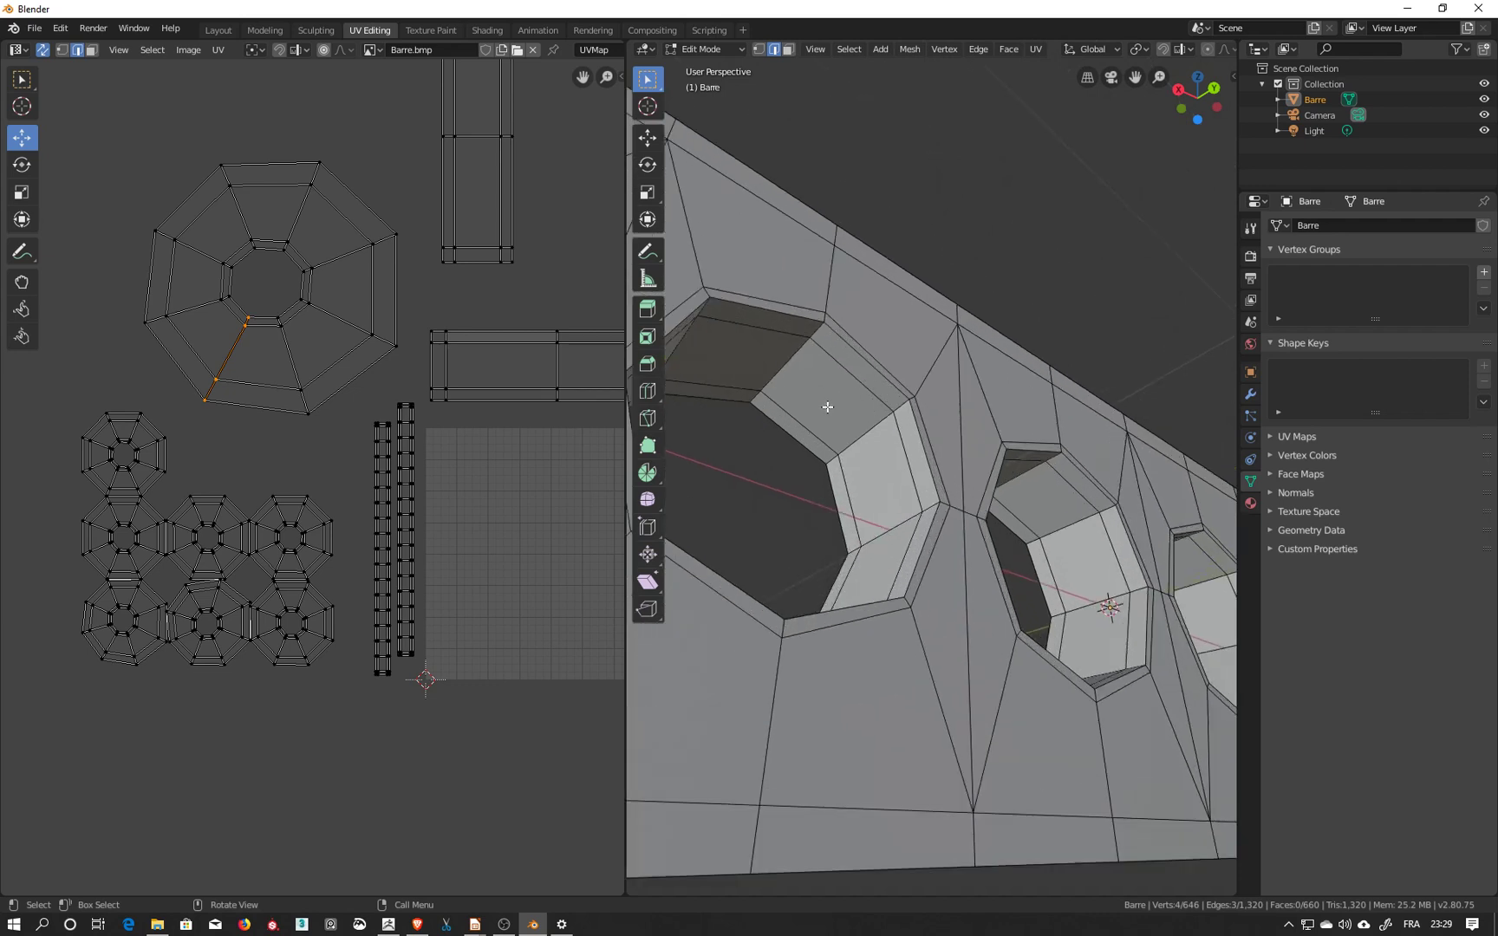
scroll(828, 407, "up", 1)
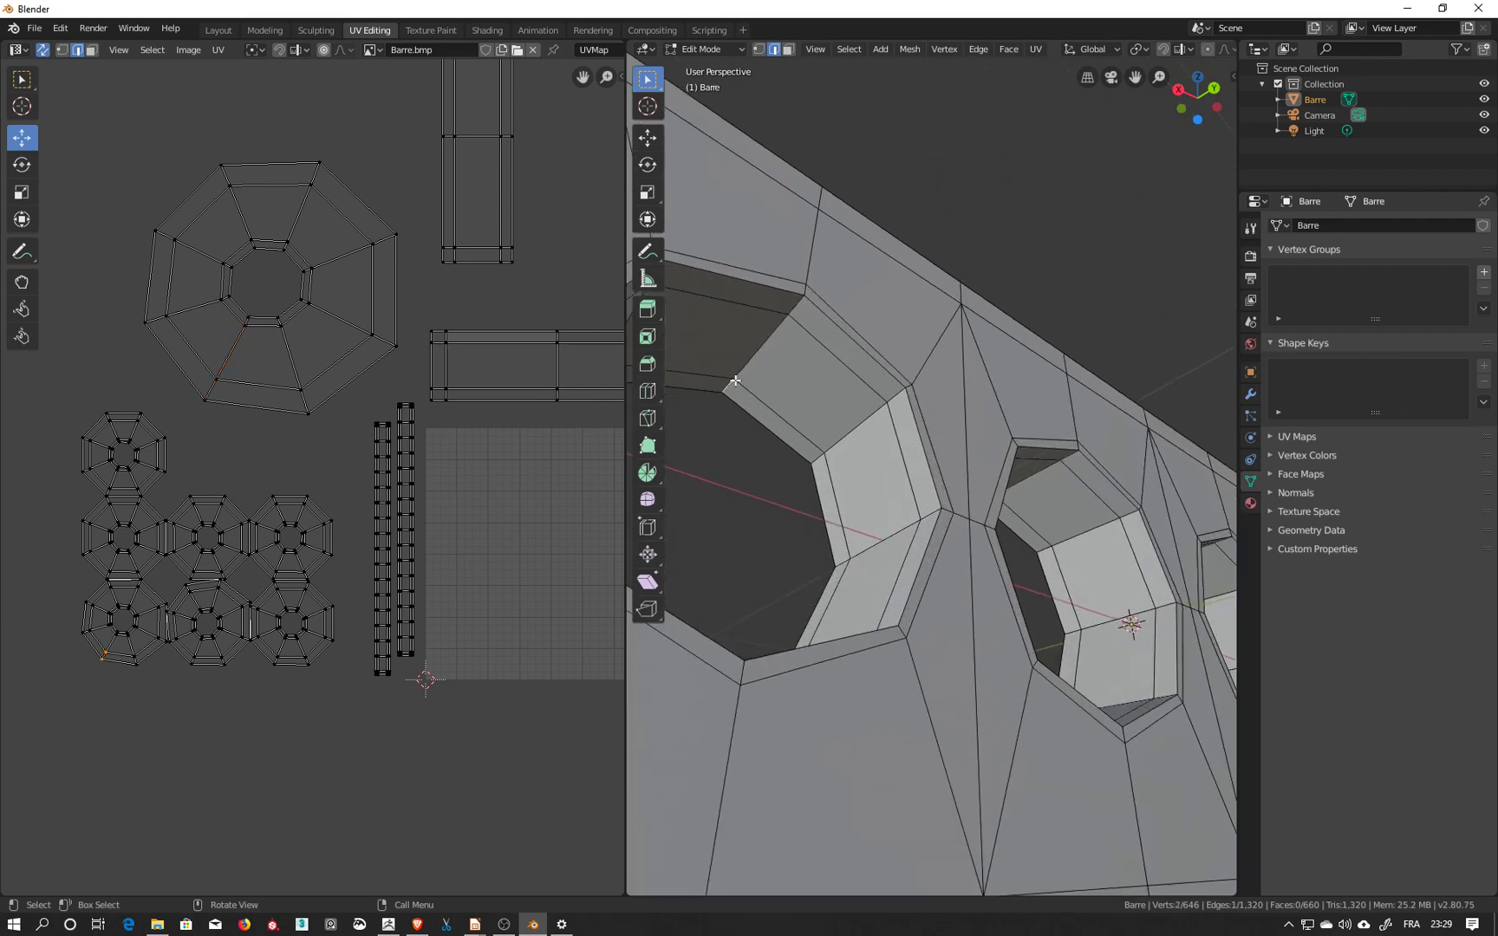
left_click(763, 345, "shift")
left_click(795, 306, "shift")
right_click(795, 305)
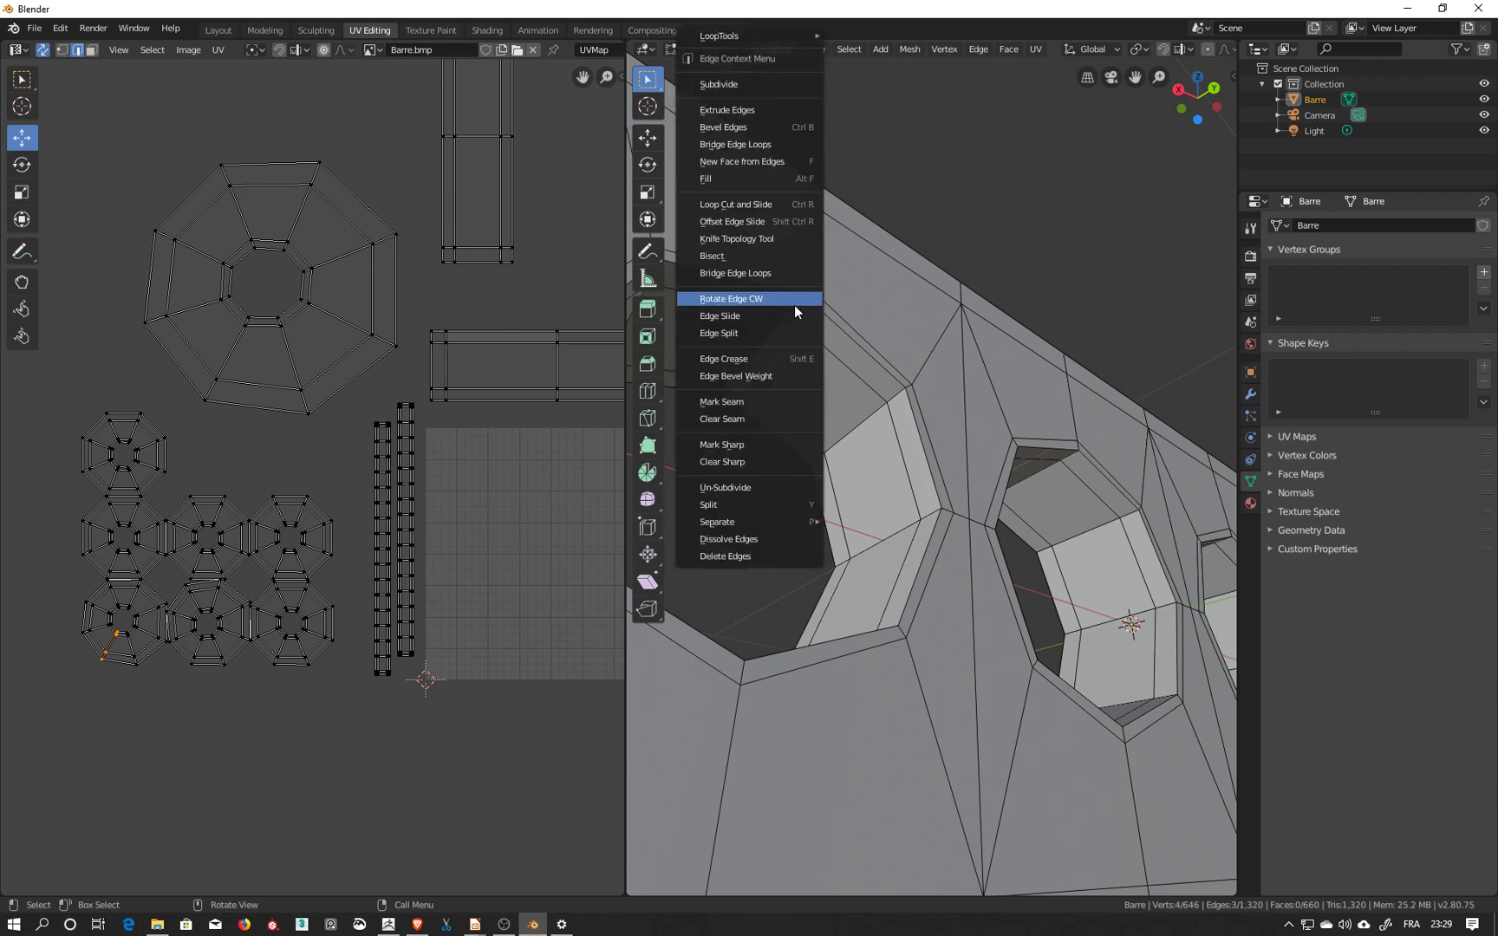
left_click(749, 400)
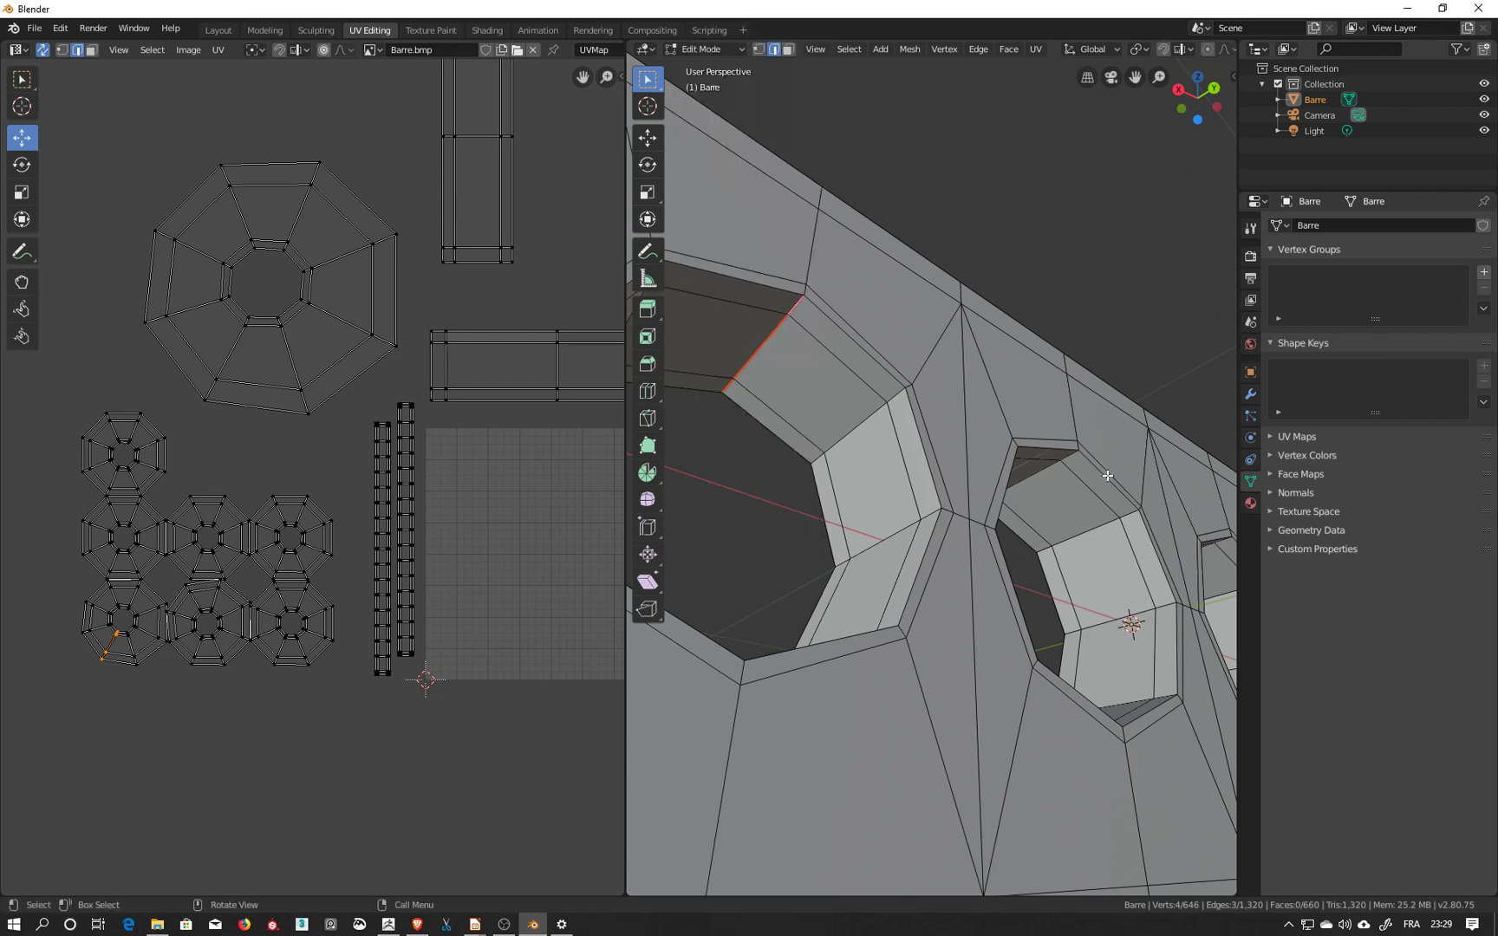
Mark a seam across the inner wall of the bar's fourth hole, along its three connected edges.
middle_click_drag(1108, 476, 828, 473, "shift")
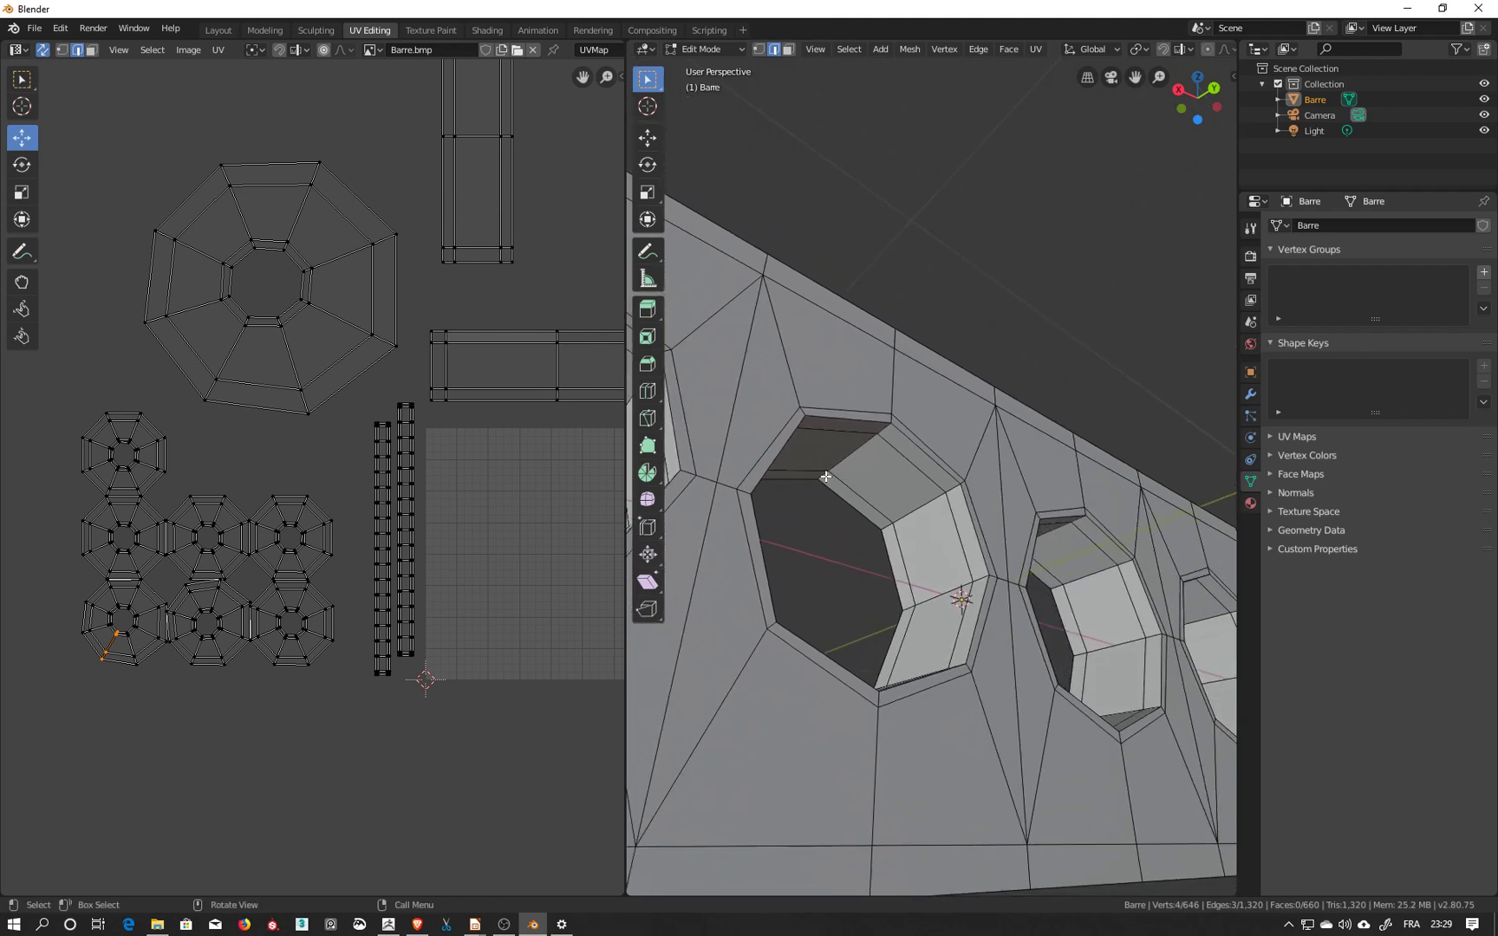
left_click(854, 452, "shift")
left_click(887, 427, "shift")
right_click(885, 428)
left_click(858, 428)
Mark a seam along the edges crossing the inner wall of the fifth hole, beside the fourth one.
middle_click_drag(858, 433, 1160, 453)
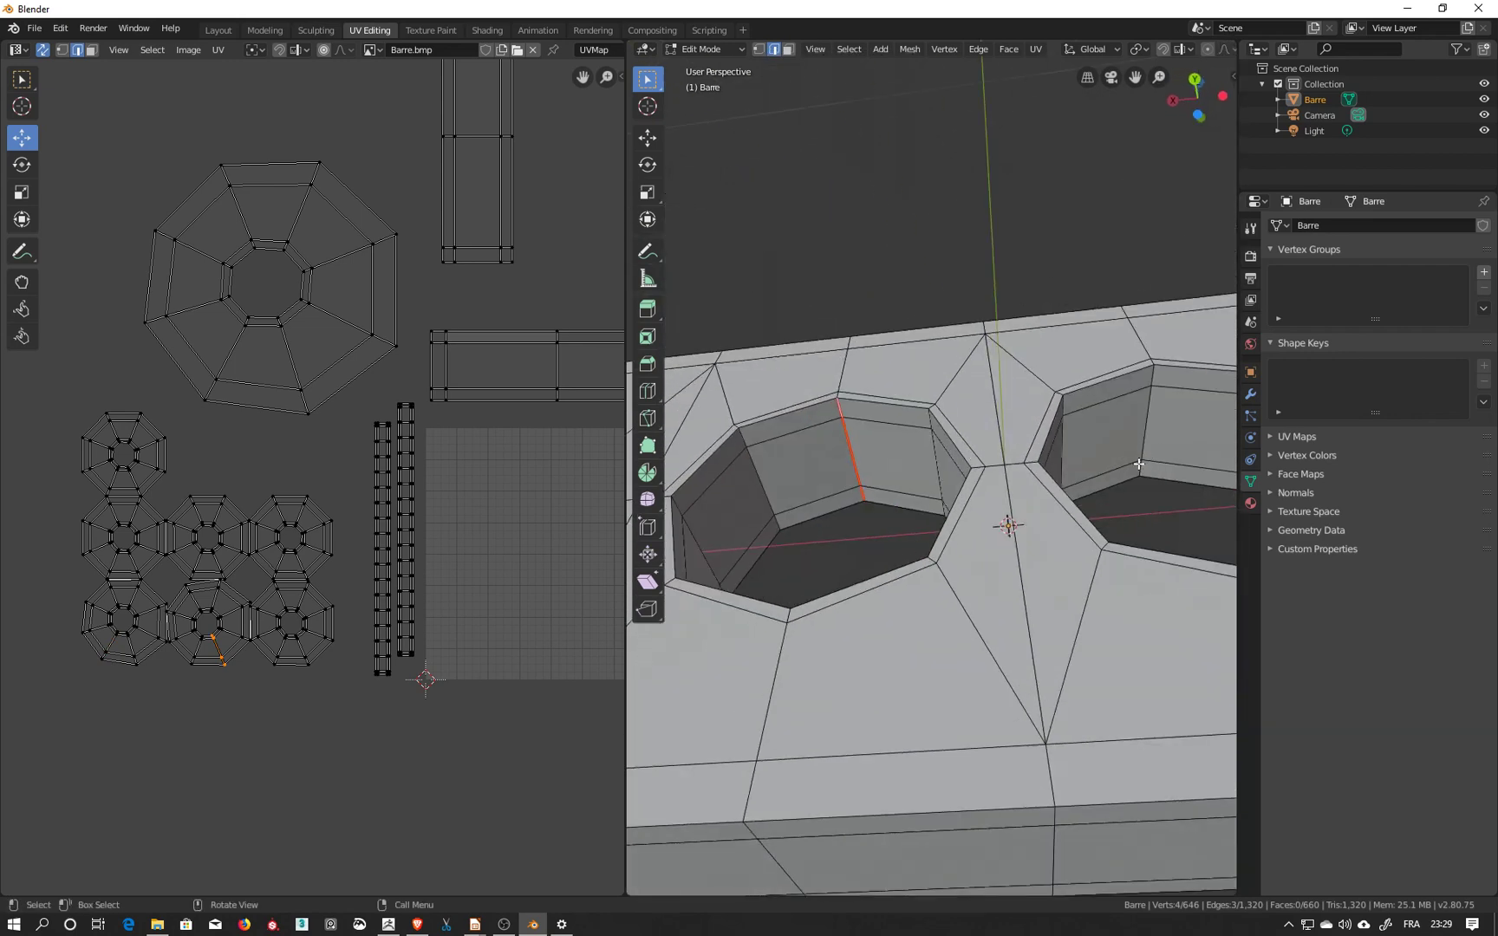
left_click(1139, 468)
left_click(1149, 370, "shift")
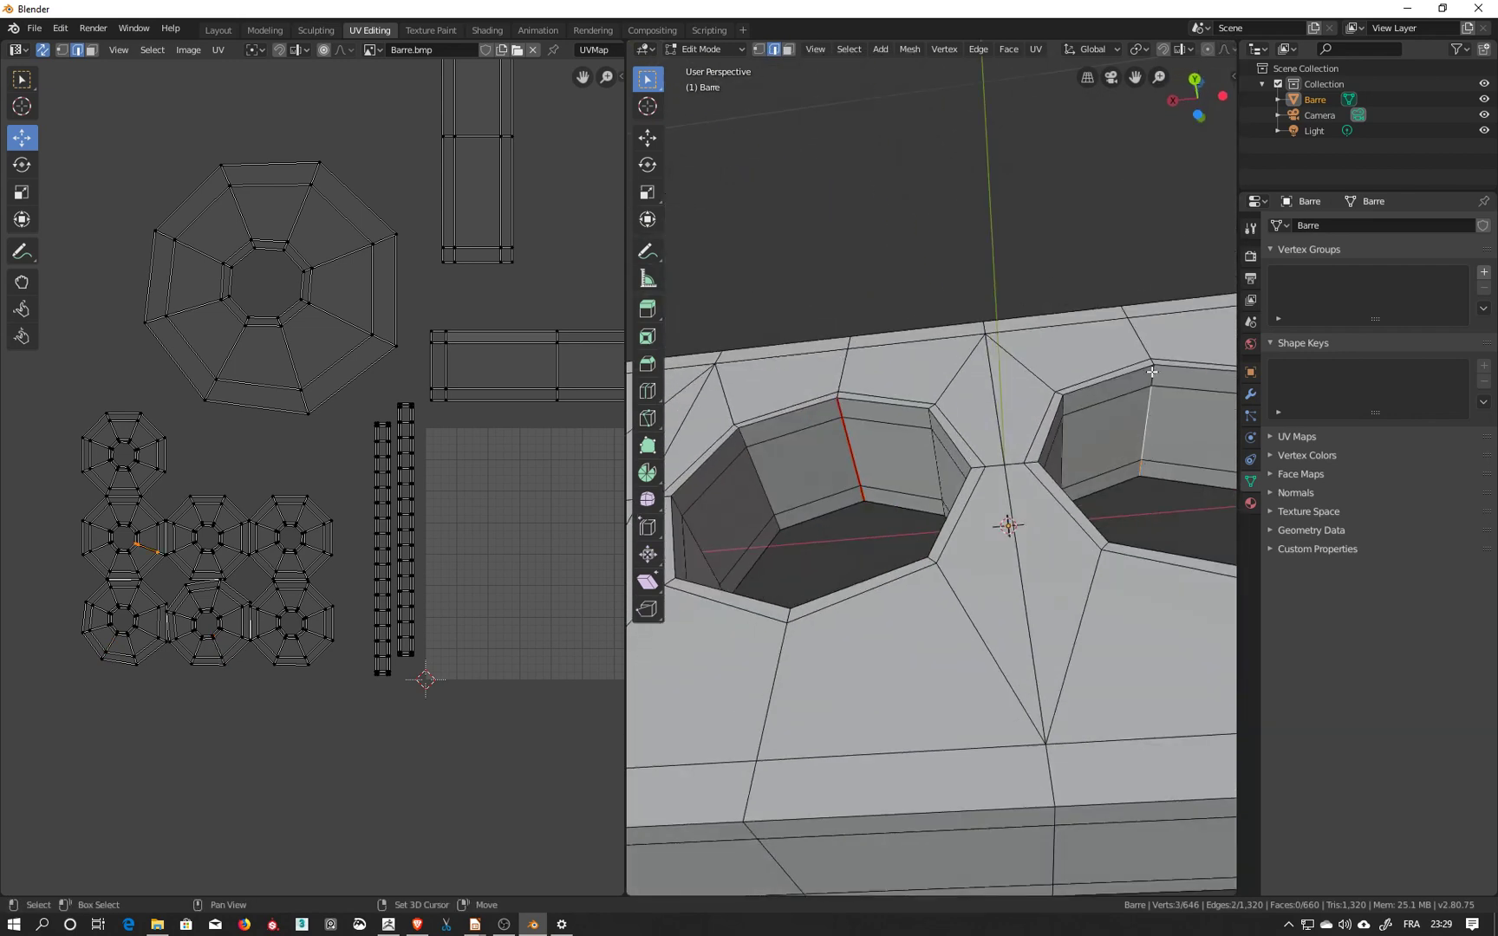
right_click(1148, 372)
left_click(1132, 401)
Mark a seam along the three edges crossing the inner wall of the bar's sixth hole.
middle_click_drag(1123, 414, 922, 374, "shift")
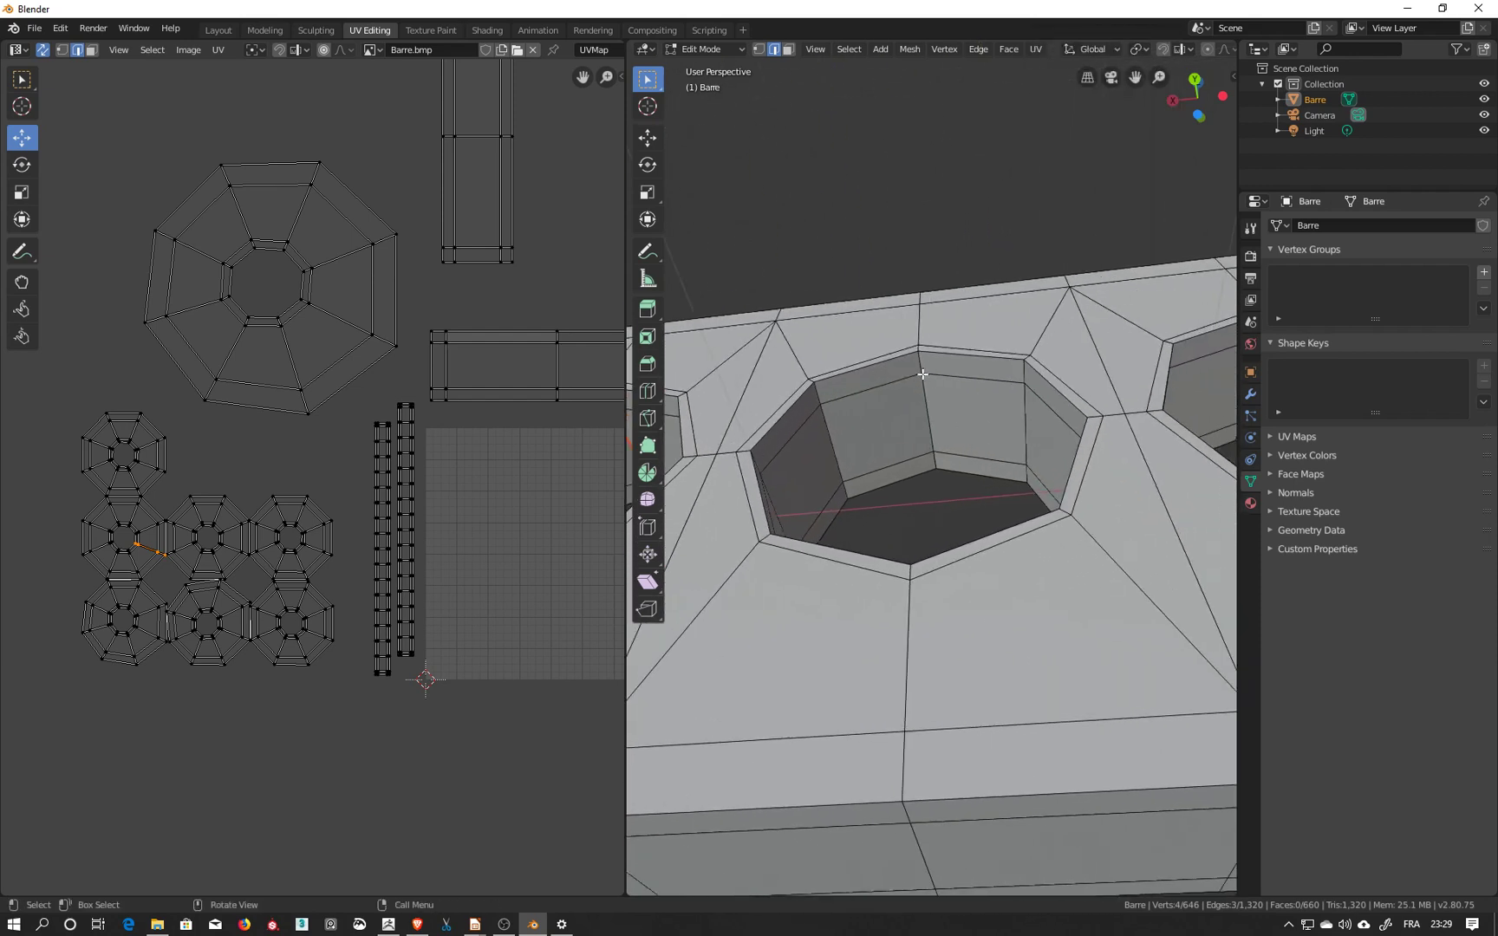
left_click(929, 421, "shift")
left_click(934, 463, "shift")
right_click(935, 466)
left_click(897, 461)
Mark a seam across the inner wall of the bar's seventh hole, along its three connected edges.
middle_click_drag(1061, 373, 910, 388)
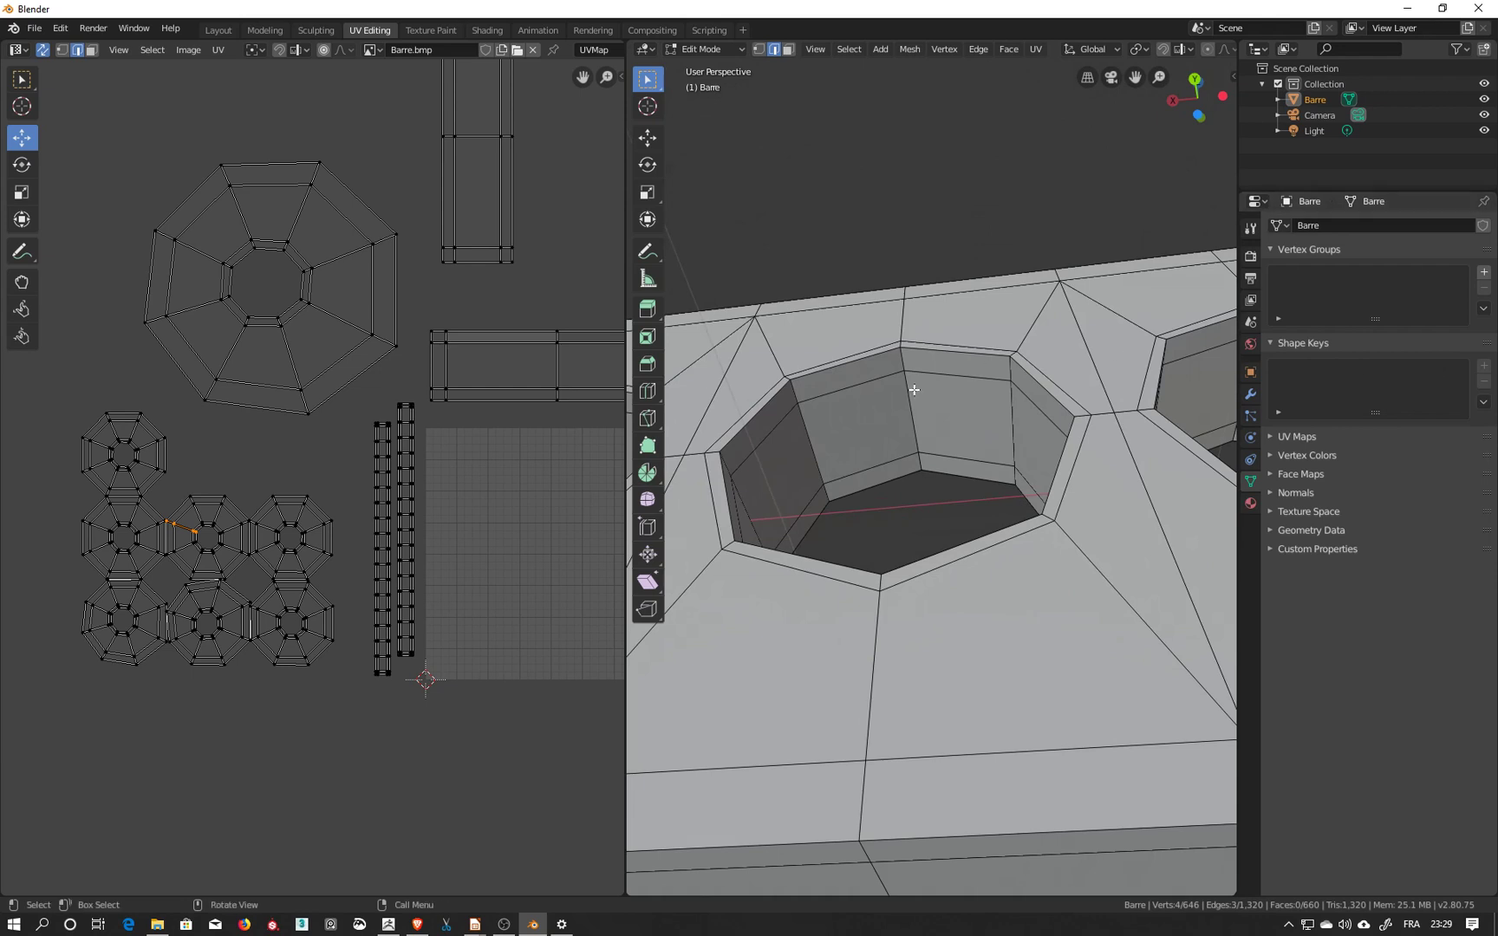
left_click(910, 423, "shift")
left_click(917, 466, "shift")
right_click(920, 466)
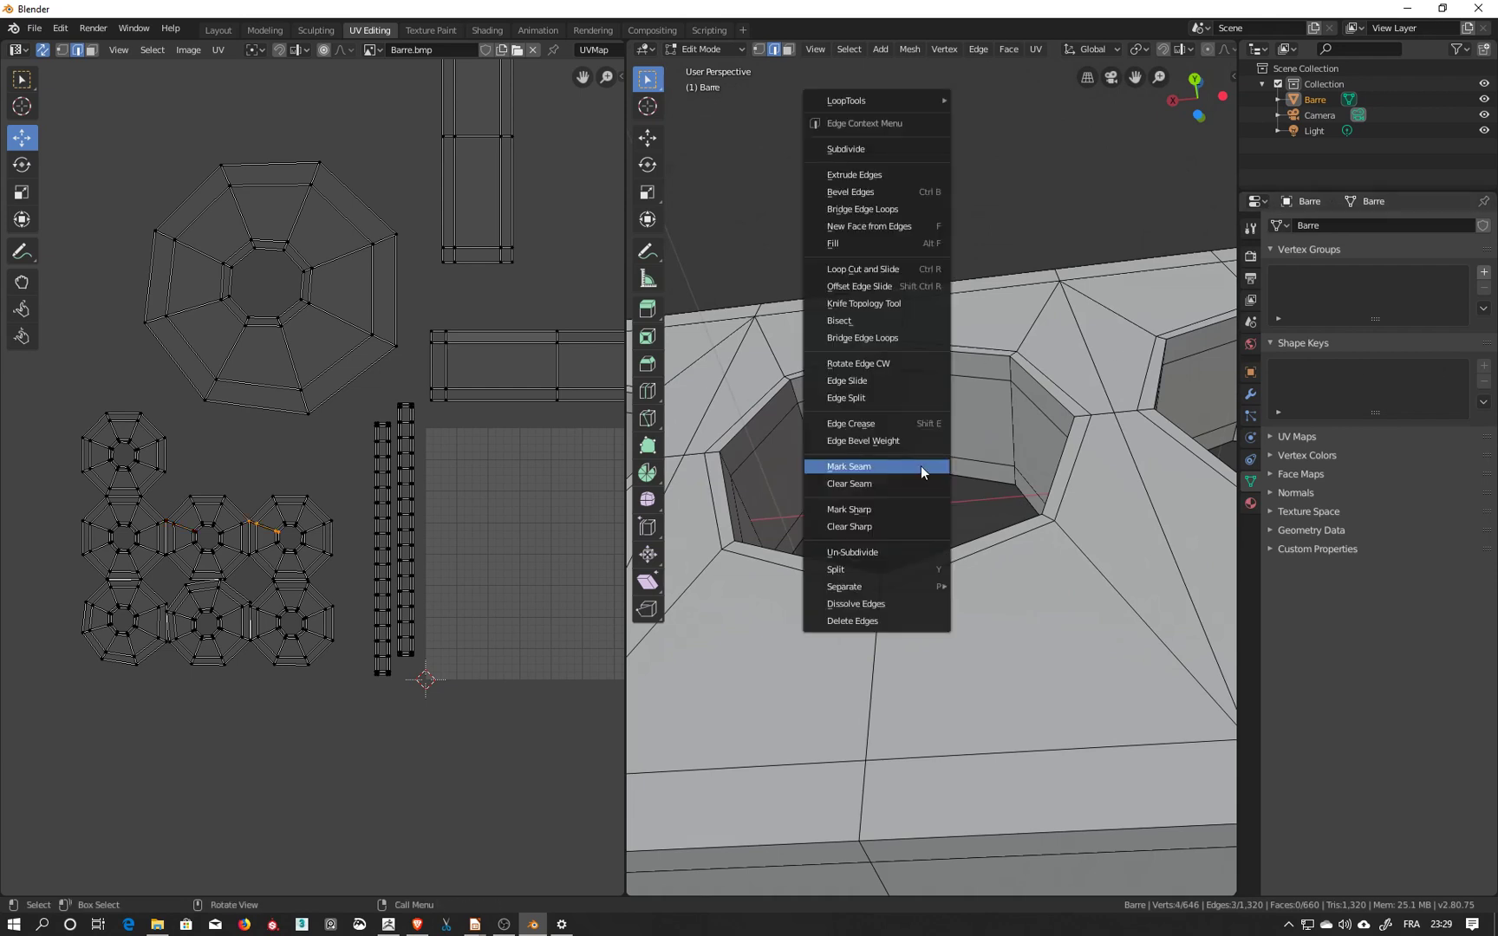
left_click(850, 467)
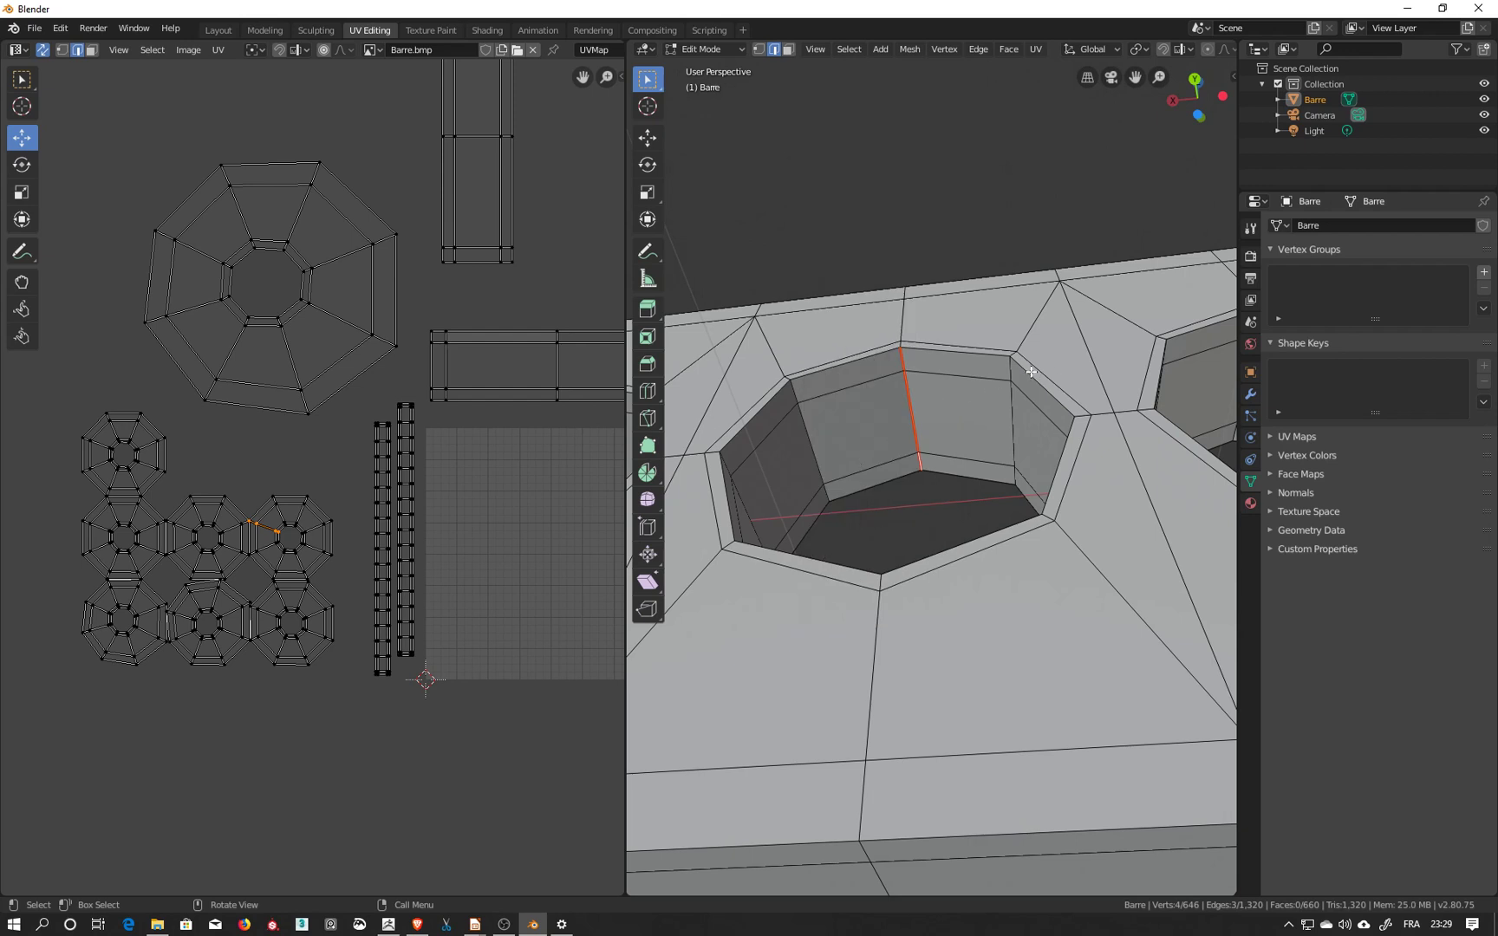
Mark a seam along the edges crossing the inner wall of the last hole, near the end of the bar.
middle_click_drag(1030, 371, 908, 346)
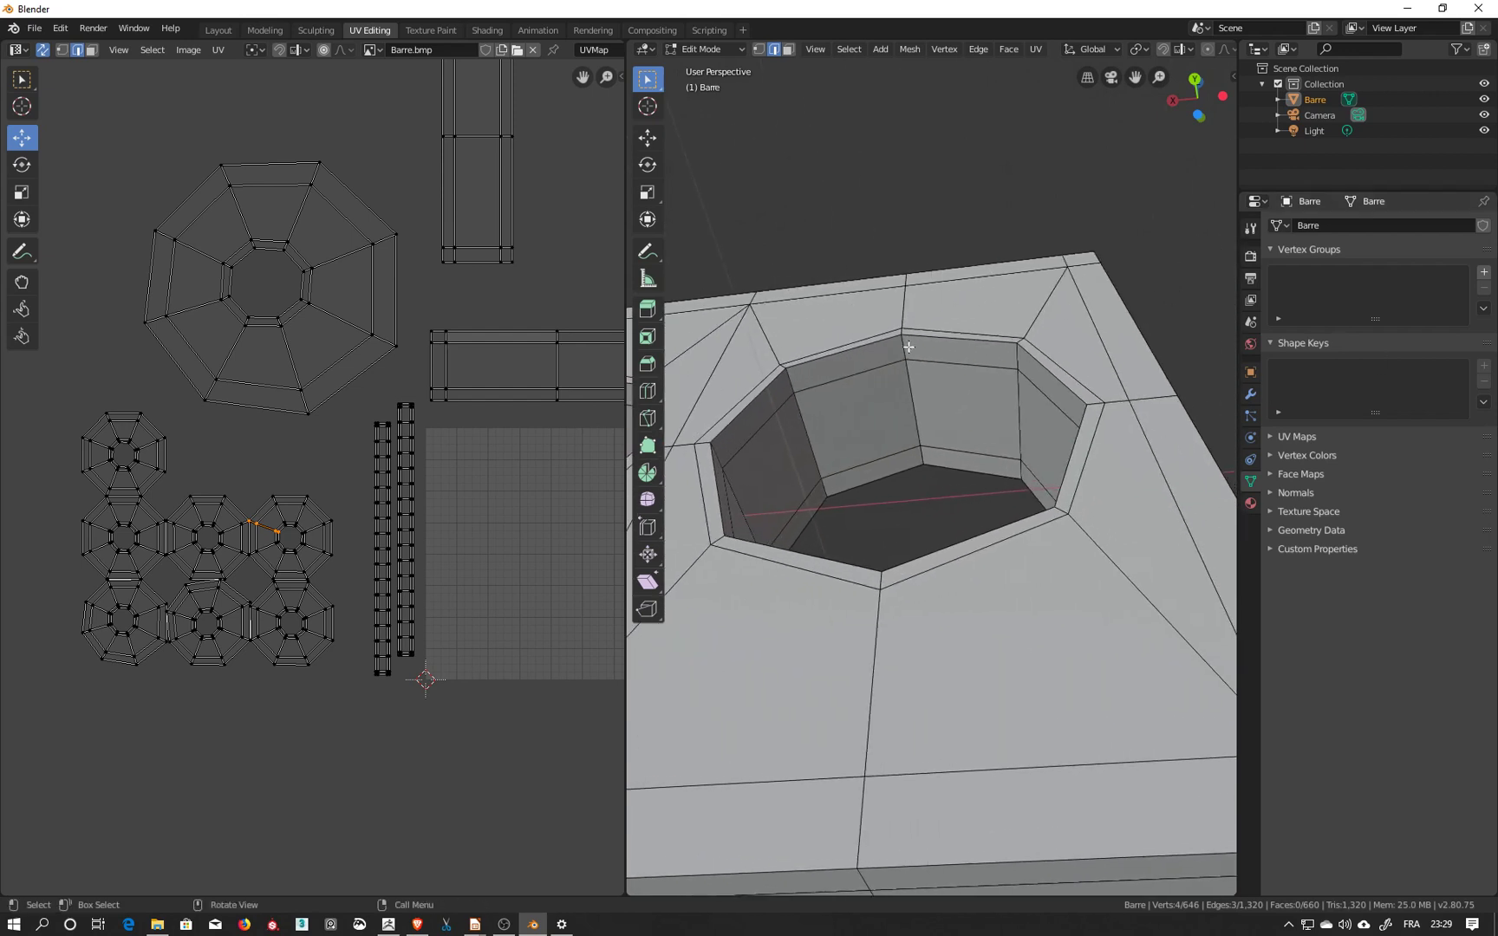
left_click(905, 350)
left_click(915, 424, "shift")
right_click(918, 430)
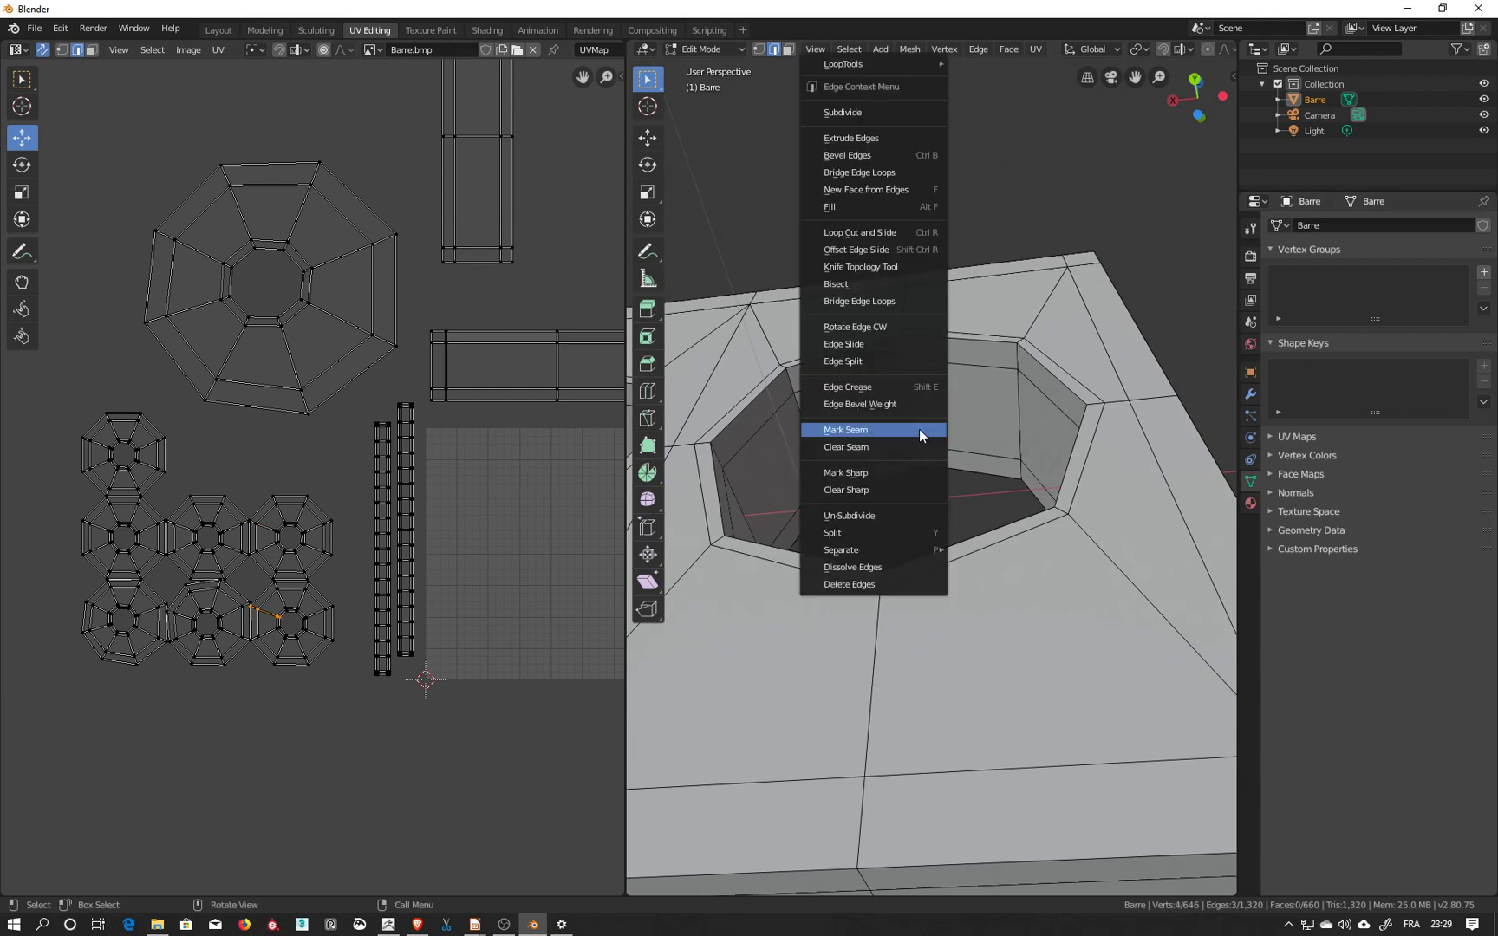
left_click(900, 429)
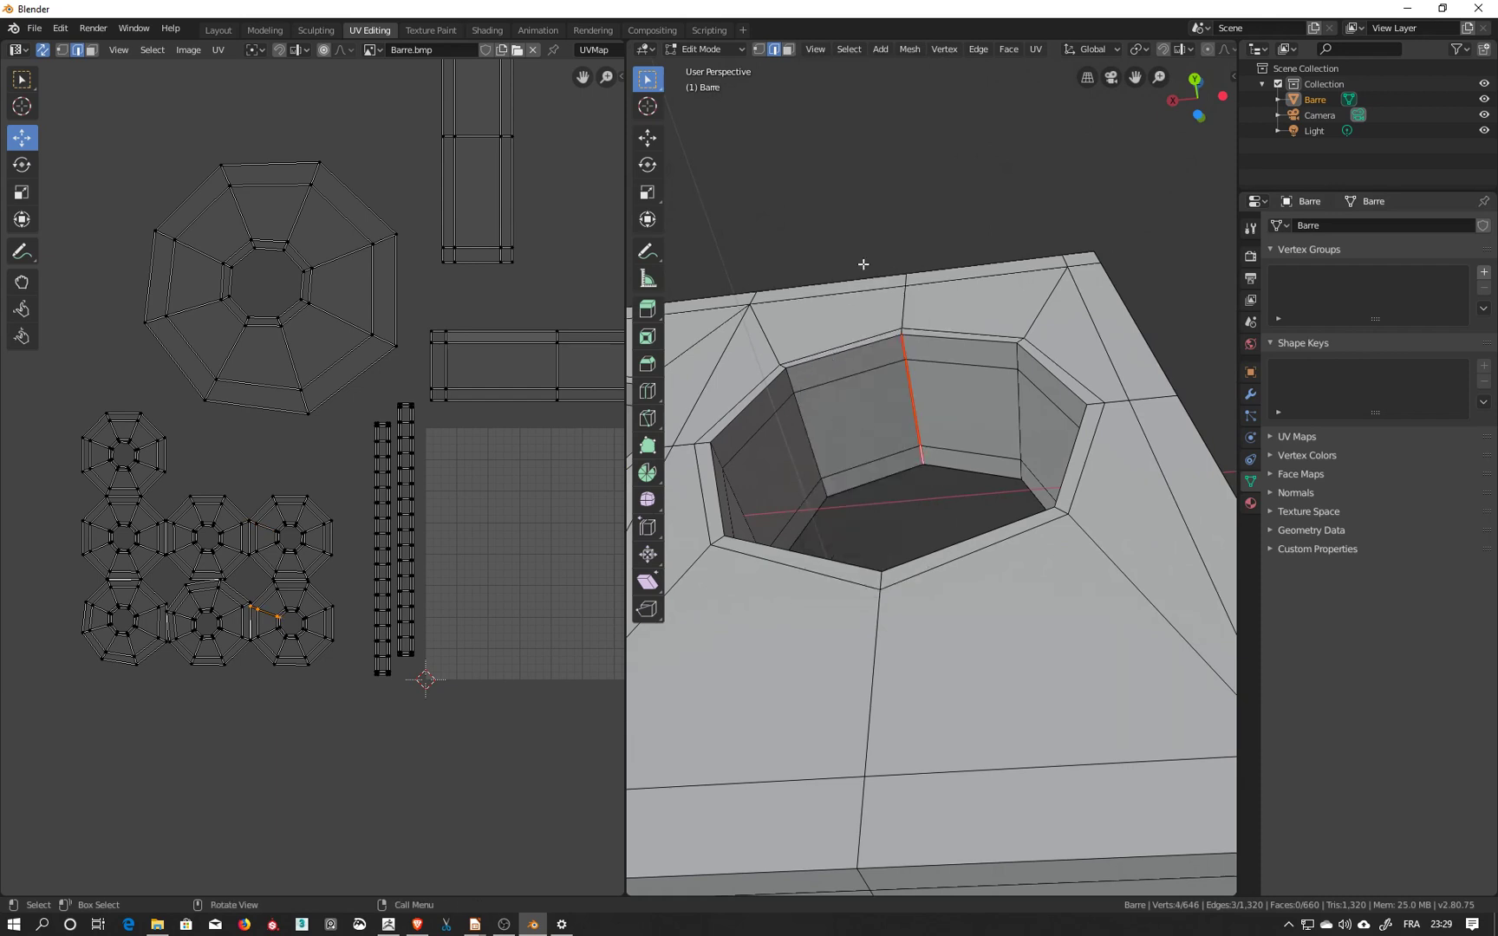
In face select mode, select all eight ring-shaped hole islands in the UV layout and unwrap them along the new seams.
key("e")
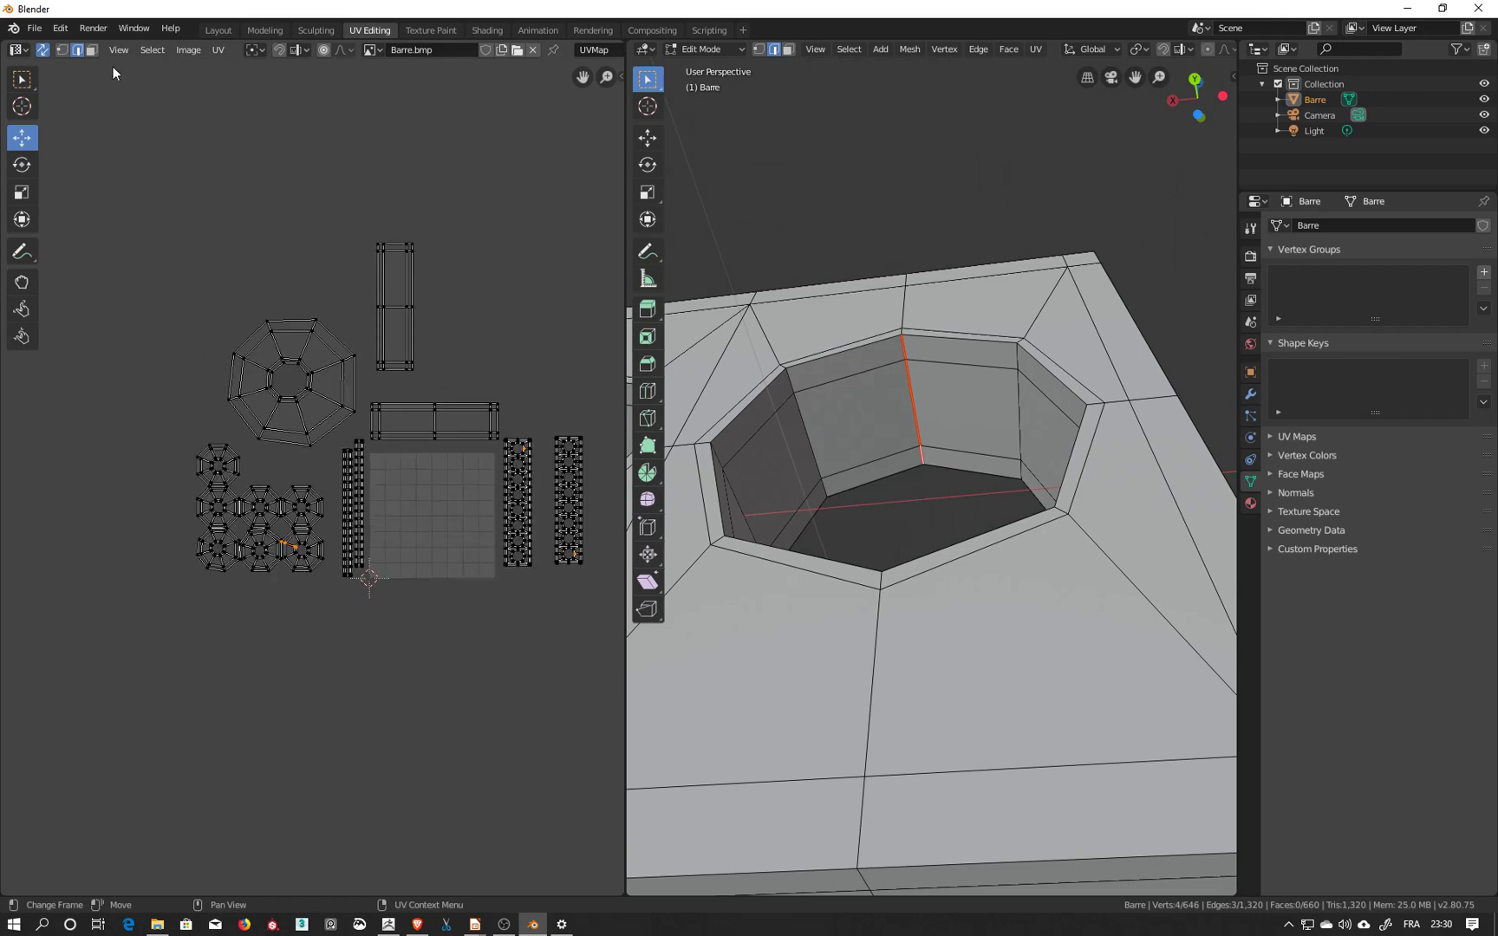
left_click(91, 49)
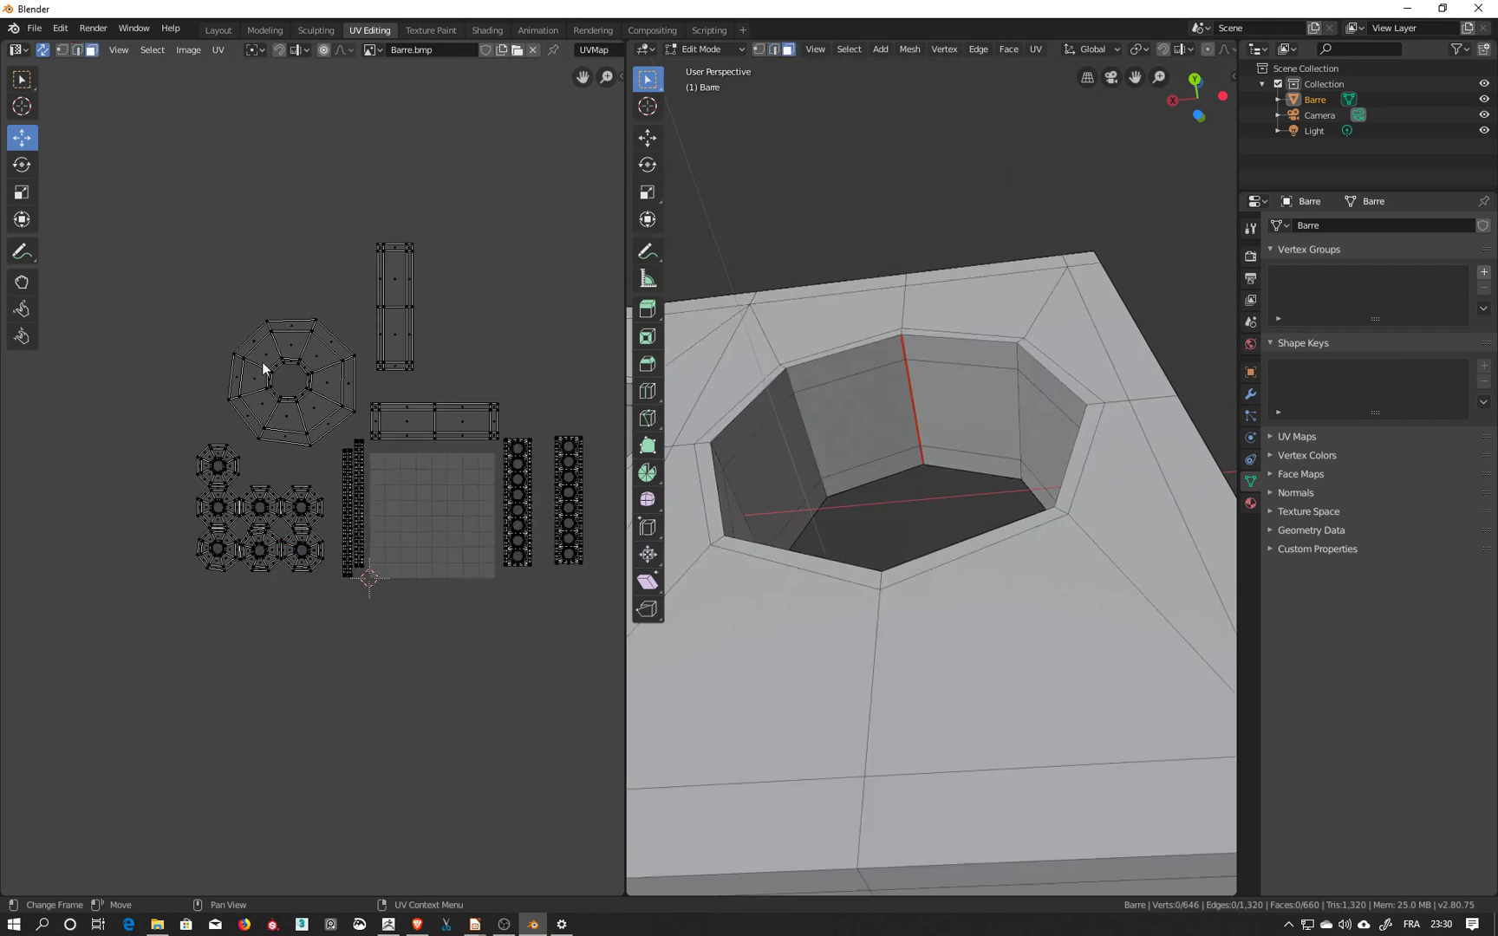
left_click(22, 78)
left_click_drag(183, 276, 354, 452)
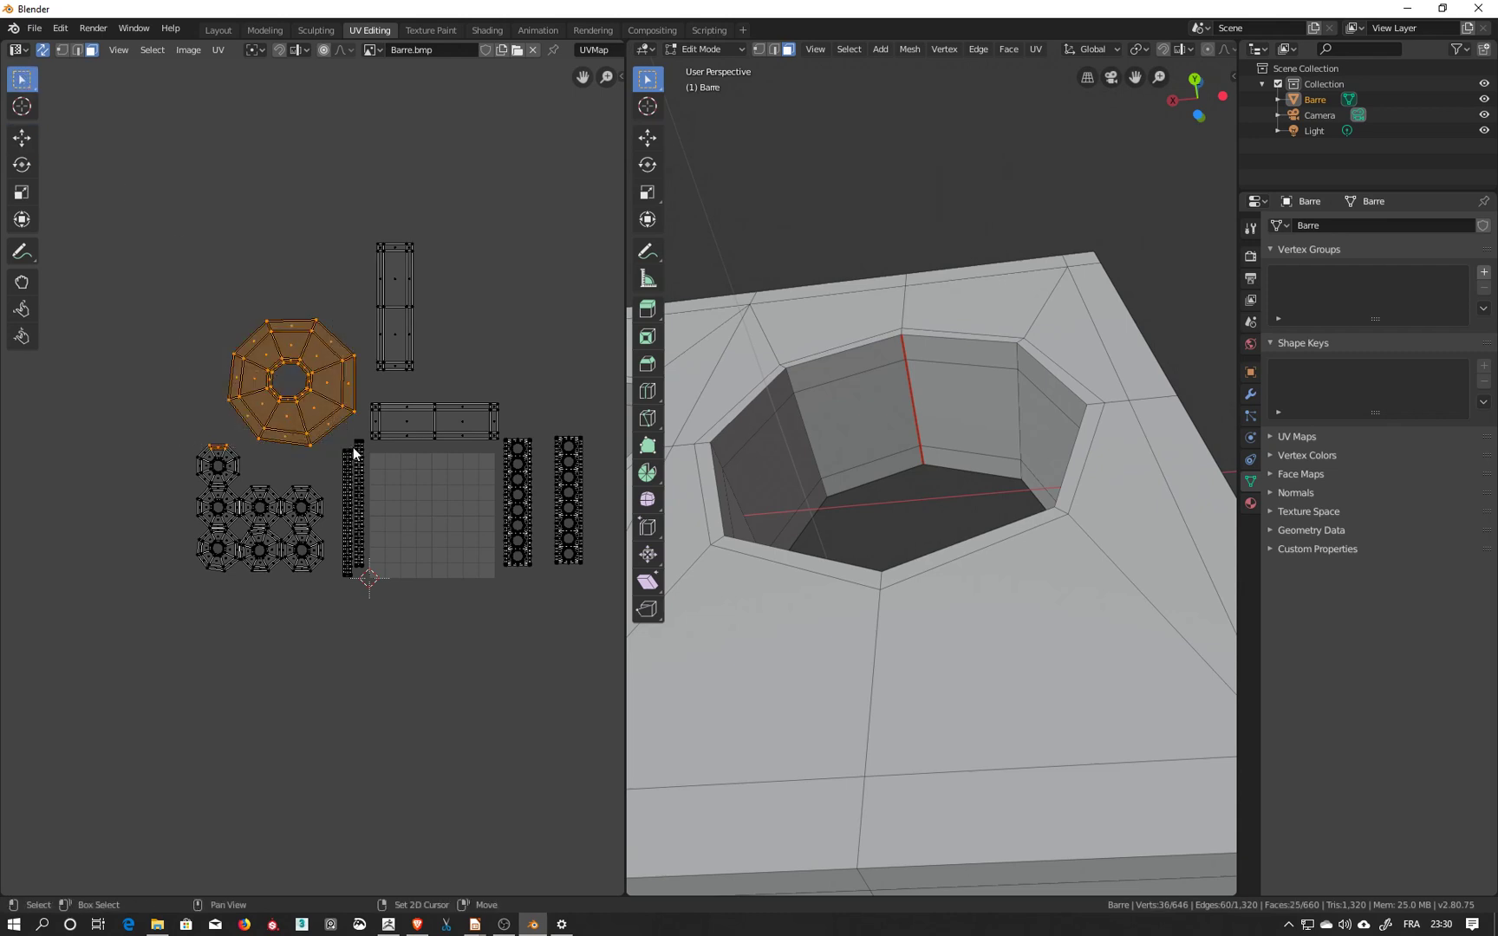
left_click_drag(178, 425, 328, 605)
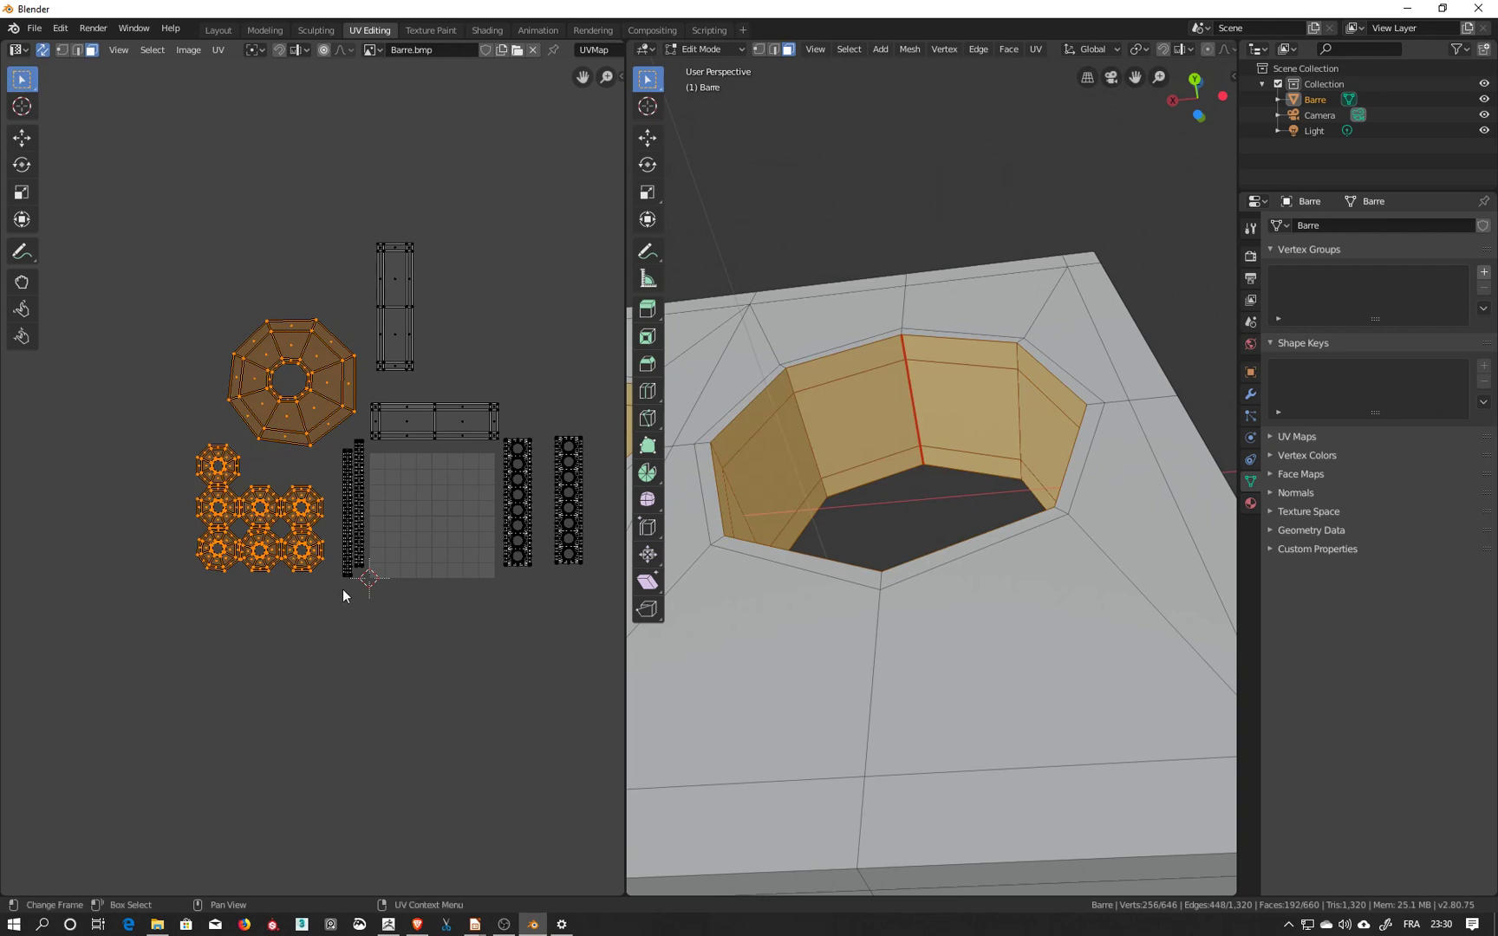
left_click(217, 50)
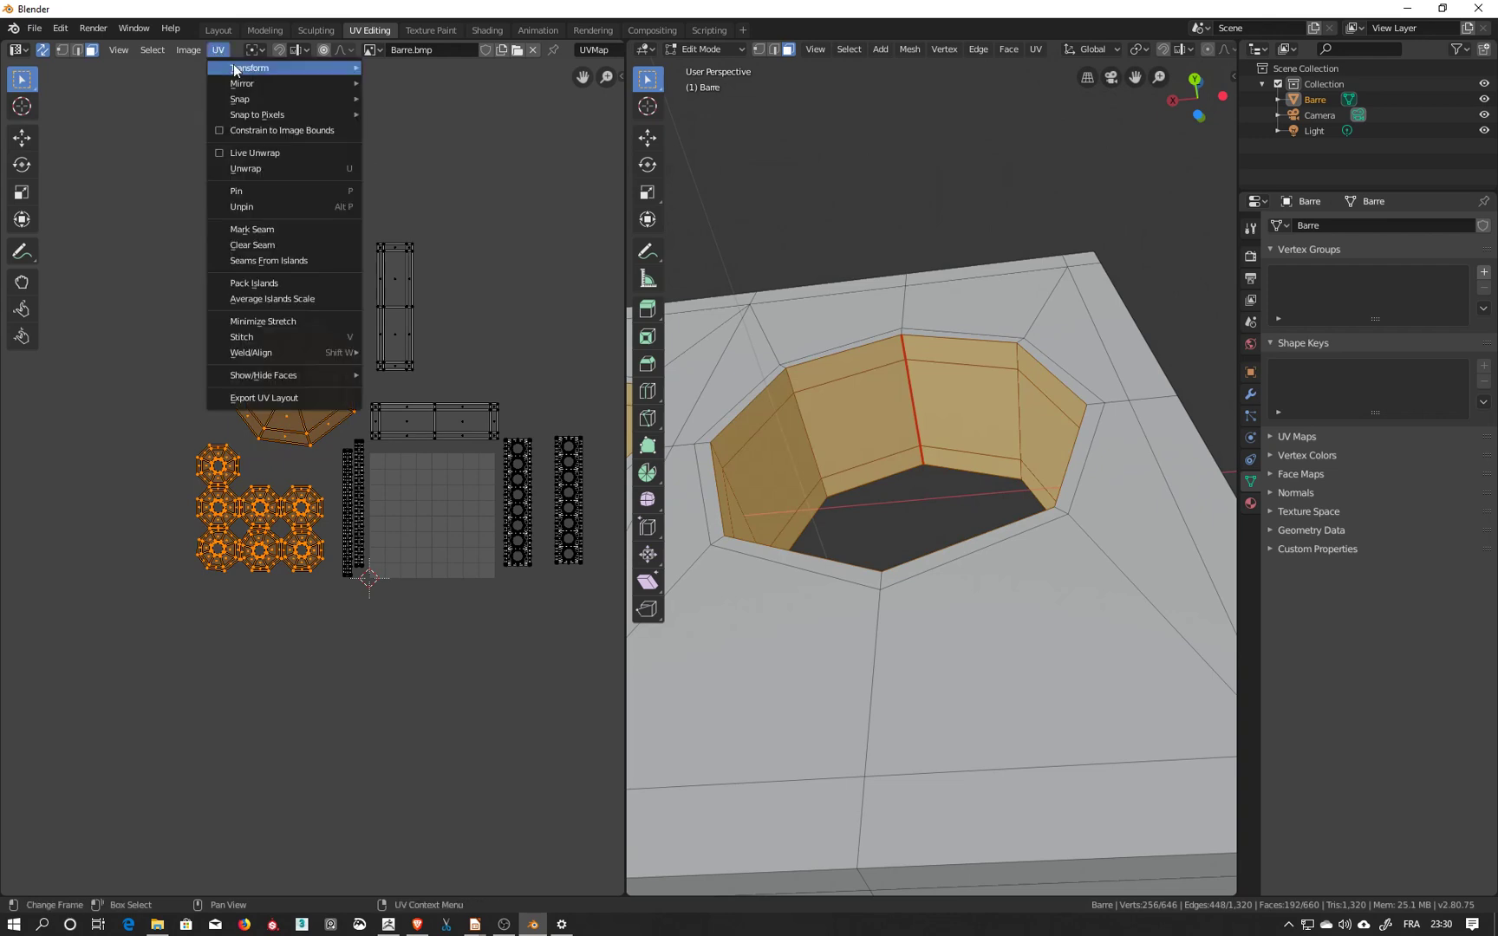
left_click(257, 168)
Average the scale of all the UV islands and clear the selection.
scroll(433, 524, "up", 3)
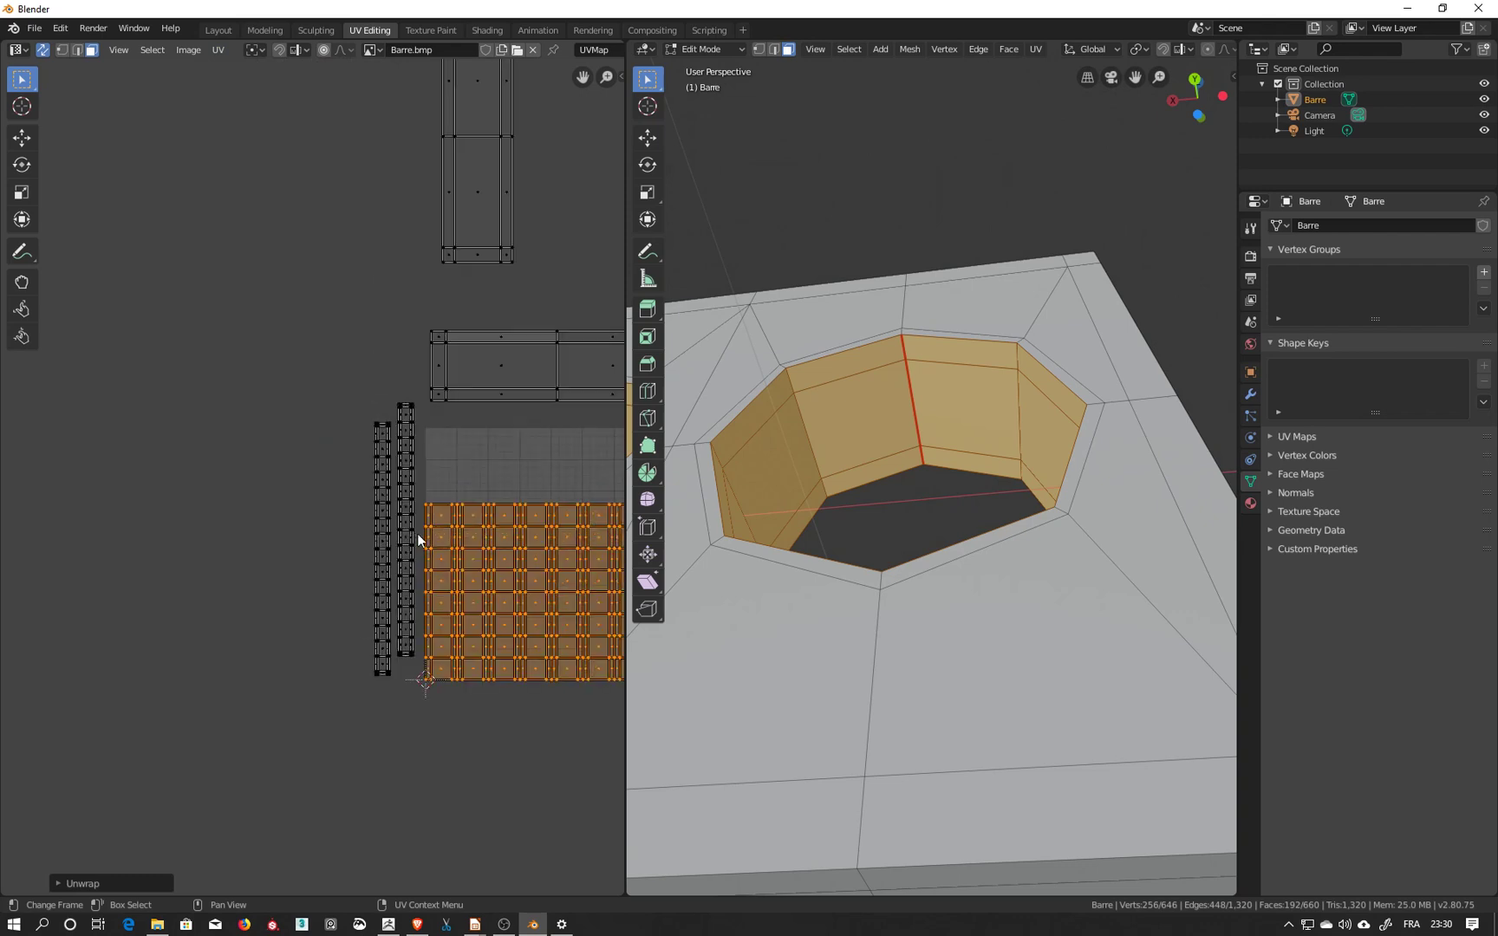
scroll(492, 427, "down", 2)
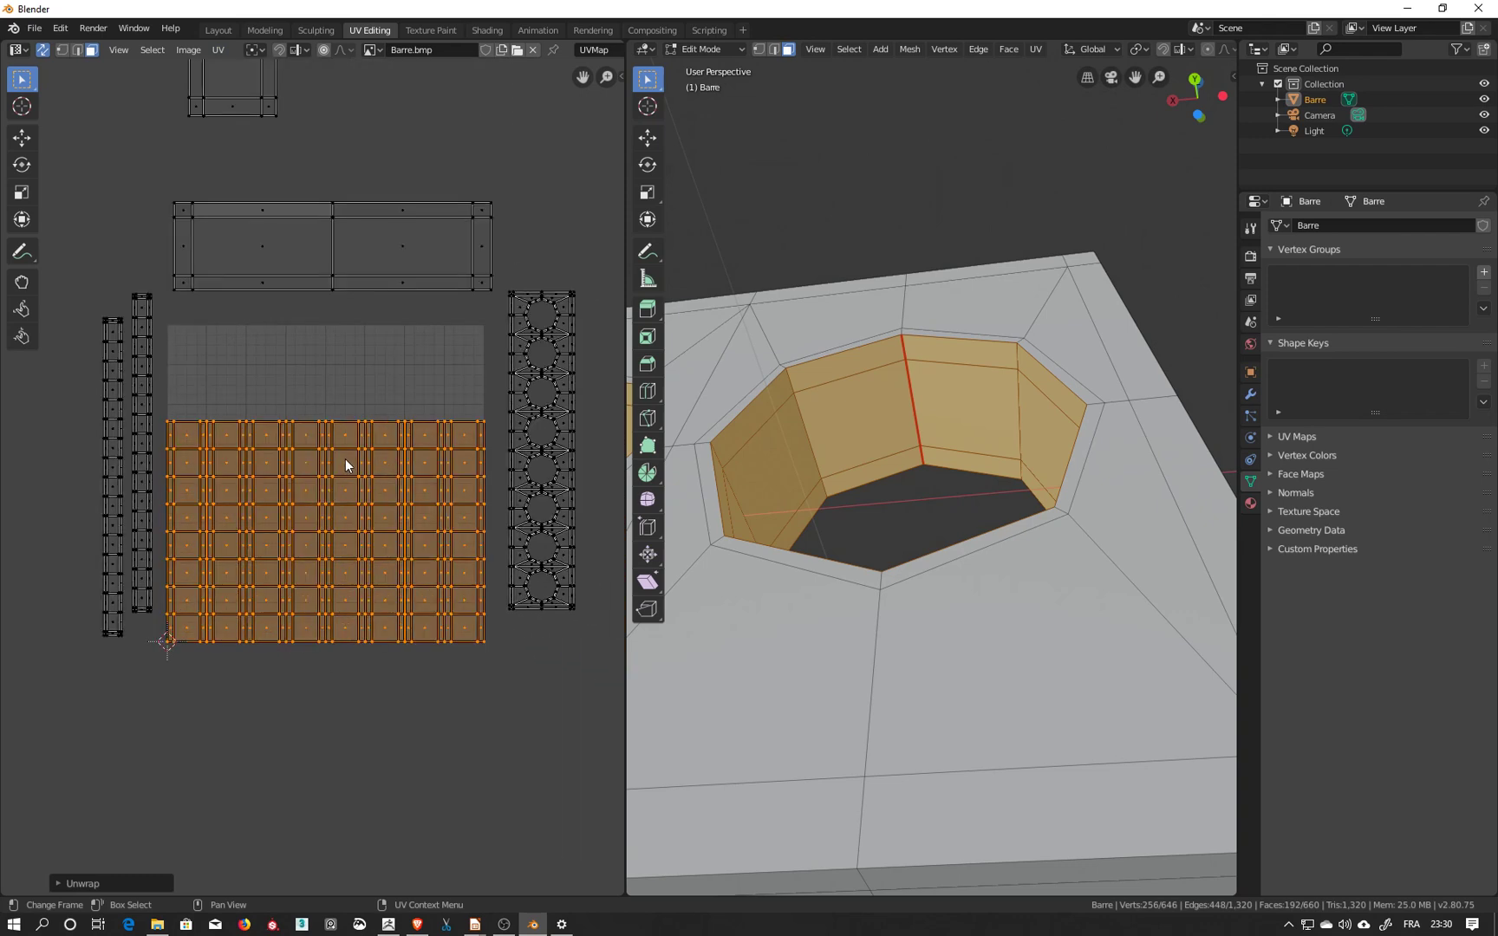
scroll(346, 465, "down", 1)
scroll(345, 466, "down", 1)
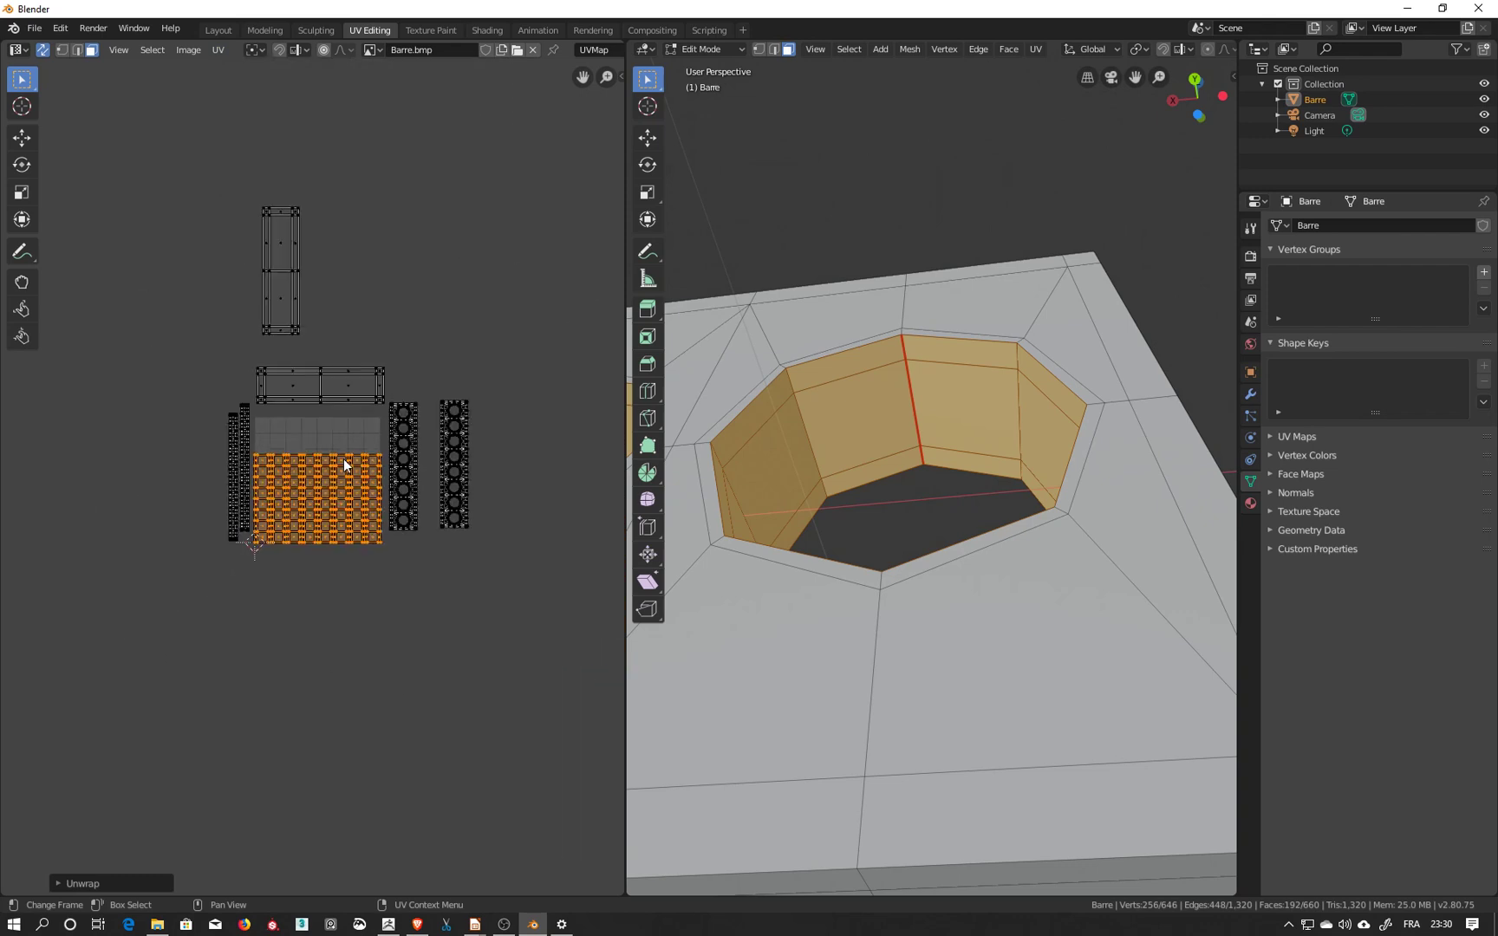
left_click_drag(164, 177, 515, 595)
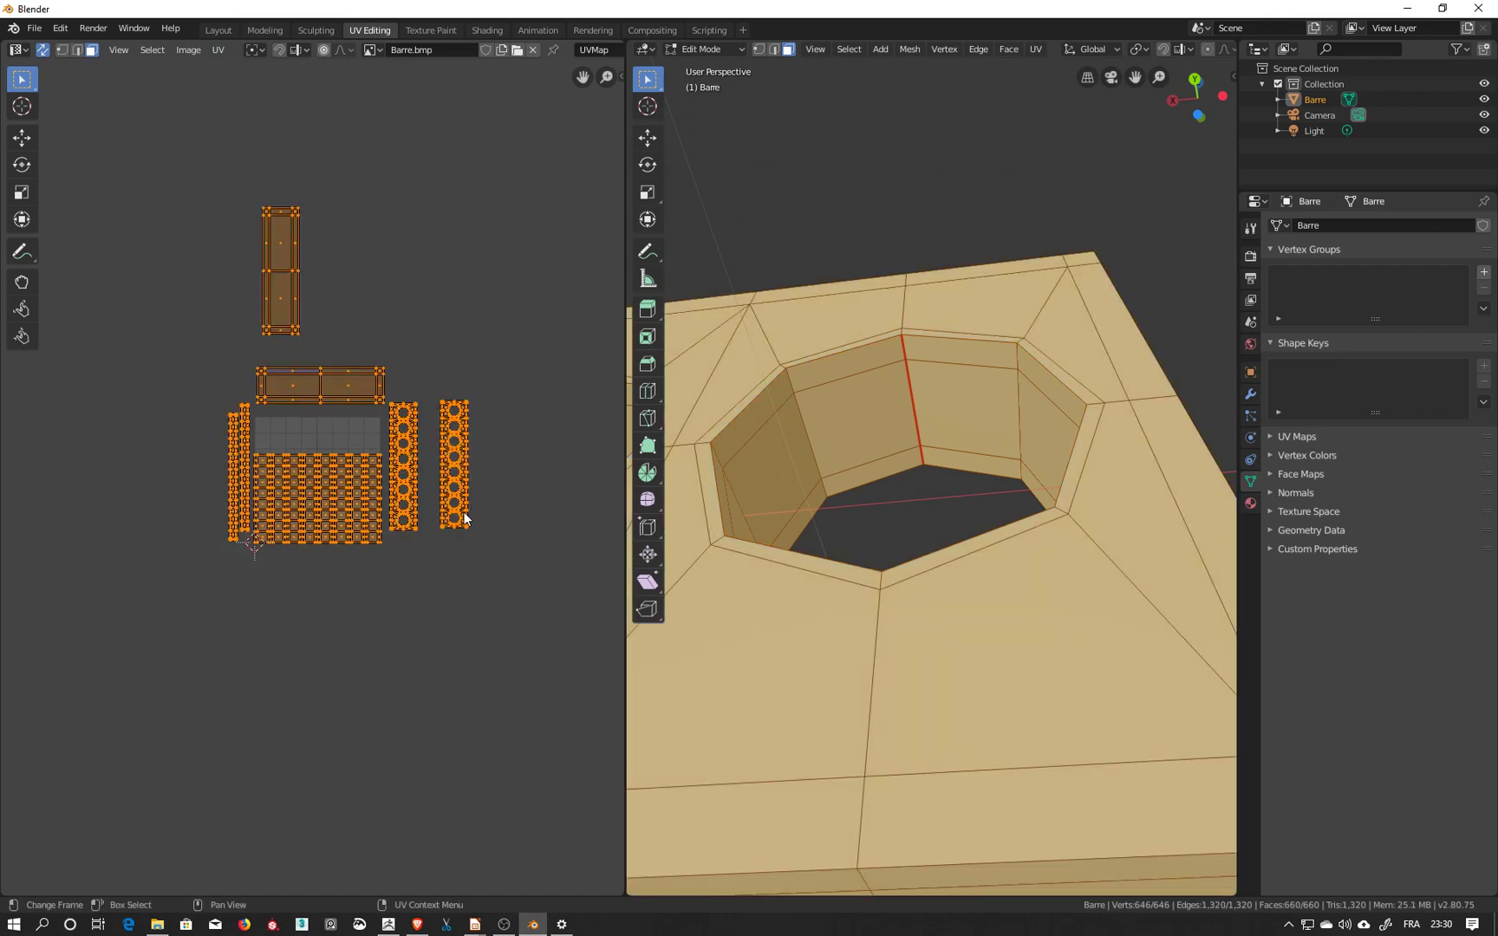
left_click(211, 50)
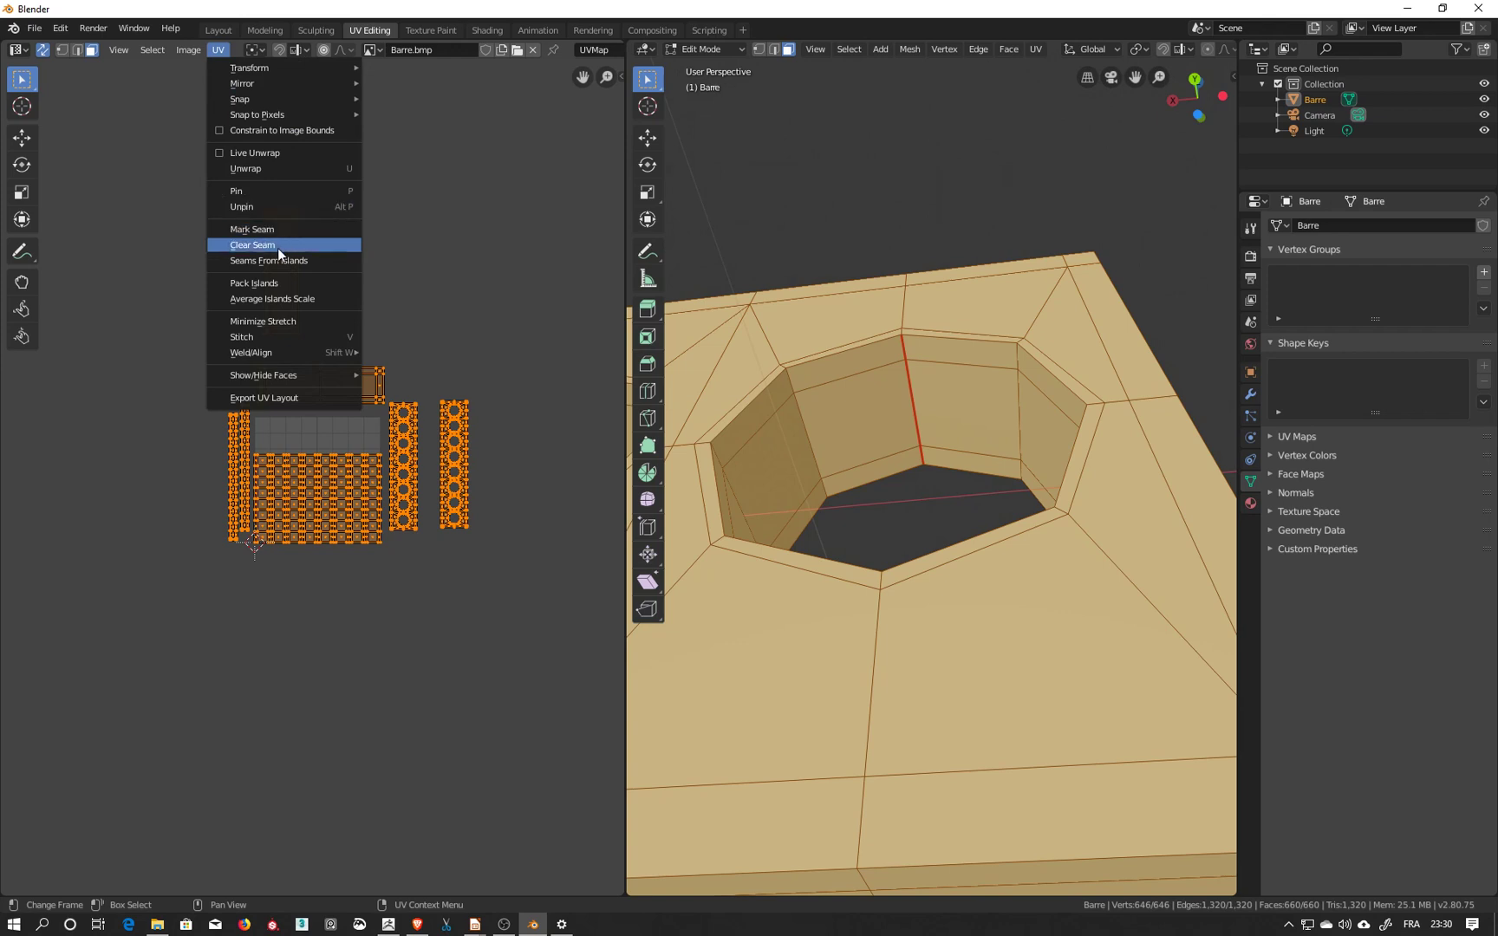
left_click(267, 301)
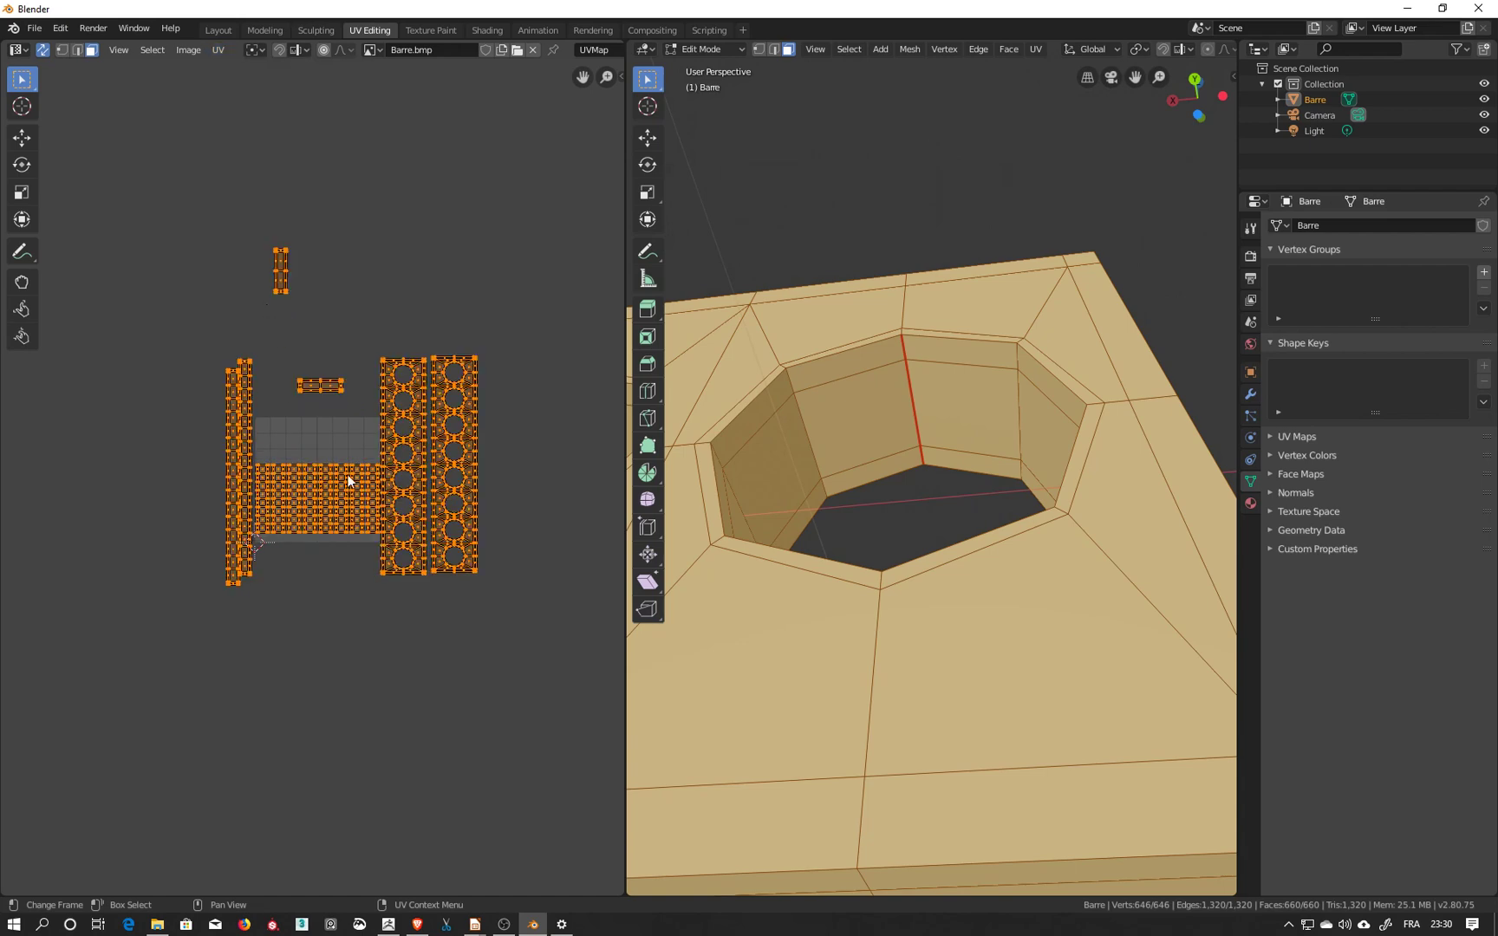
scroll(324, 468, "up", 3)
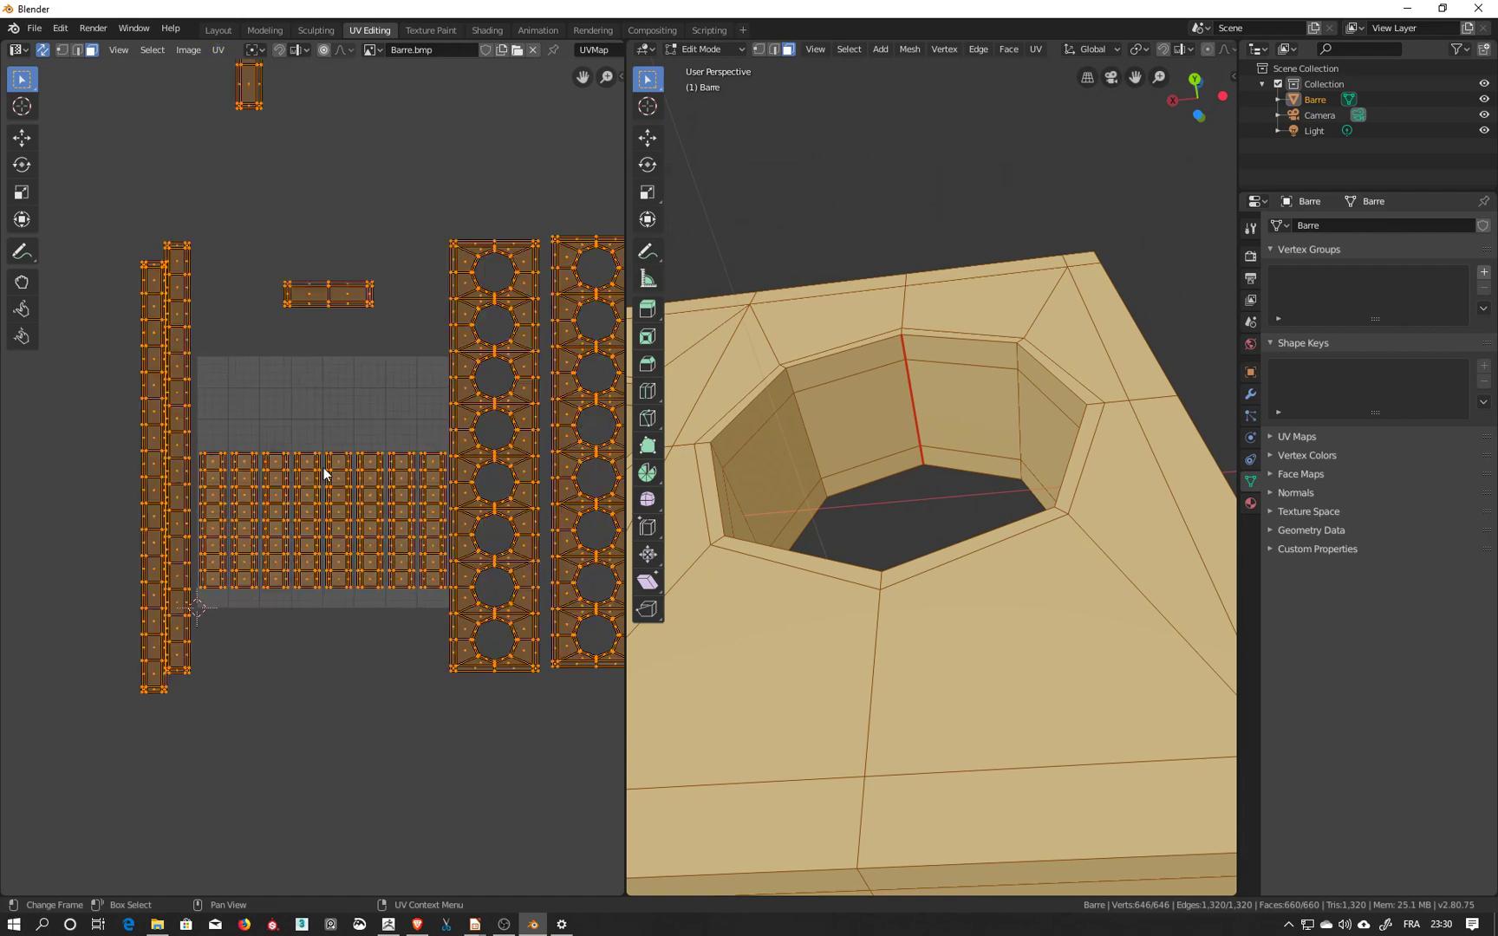
scroll(324, 469, "down", 1)
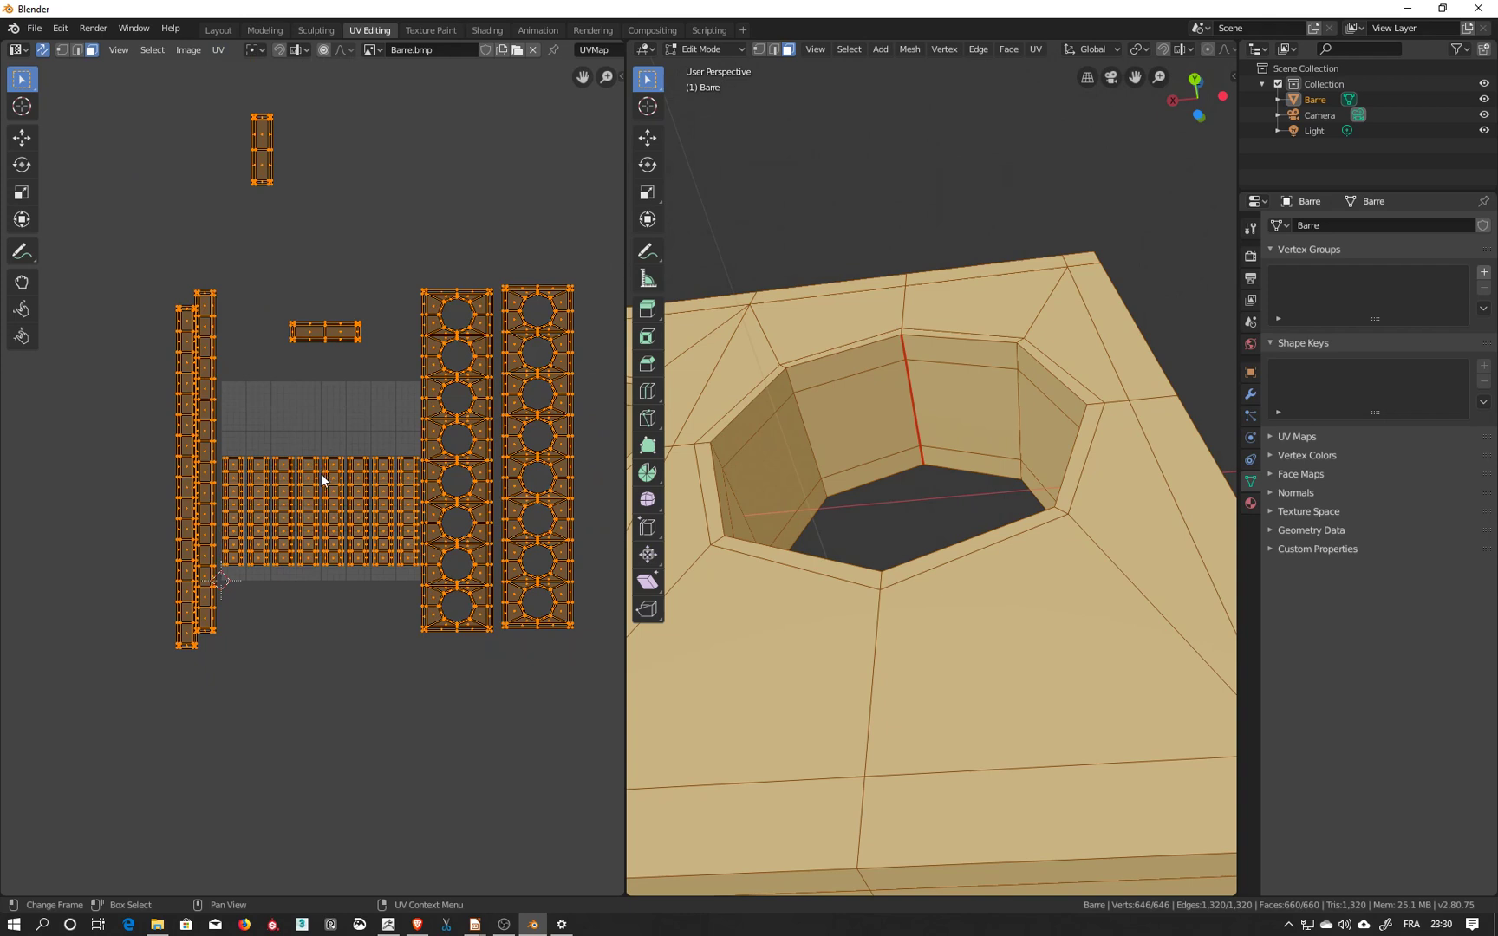
key("alt+a")
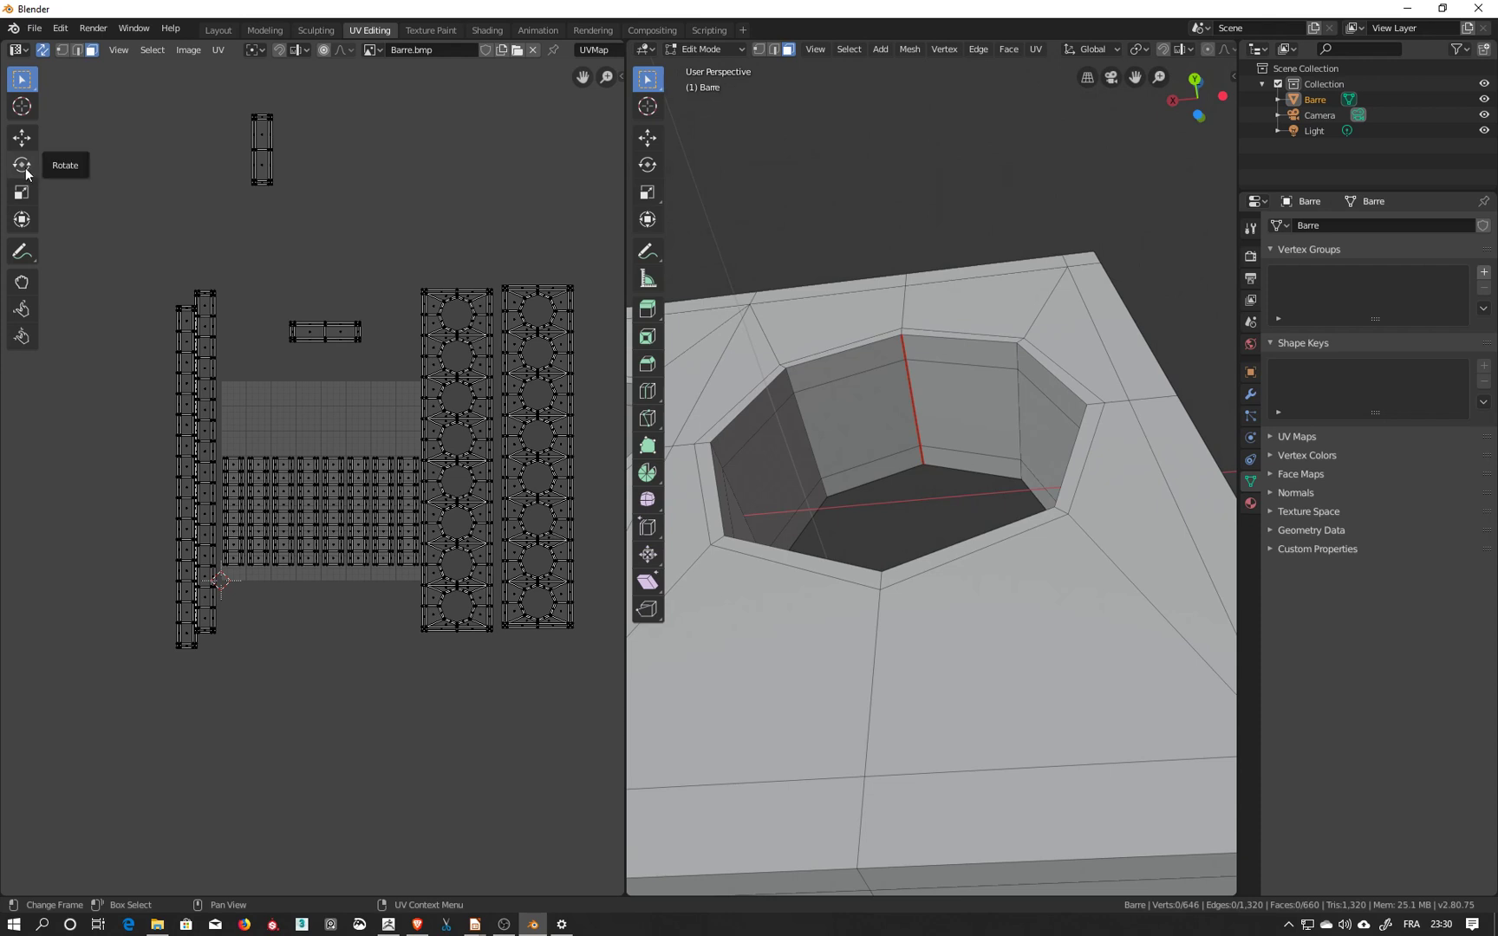
Try rotating the horizontal end-cap island above the UV square freehand, and undo the rotation.
left_click_drag(265, 293, 376, 358)
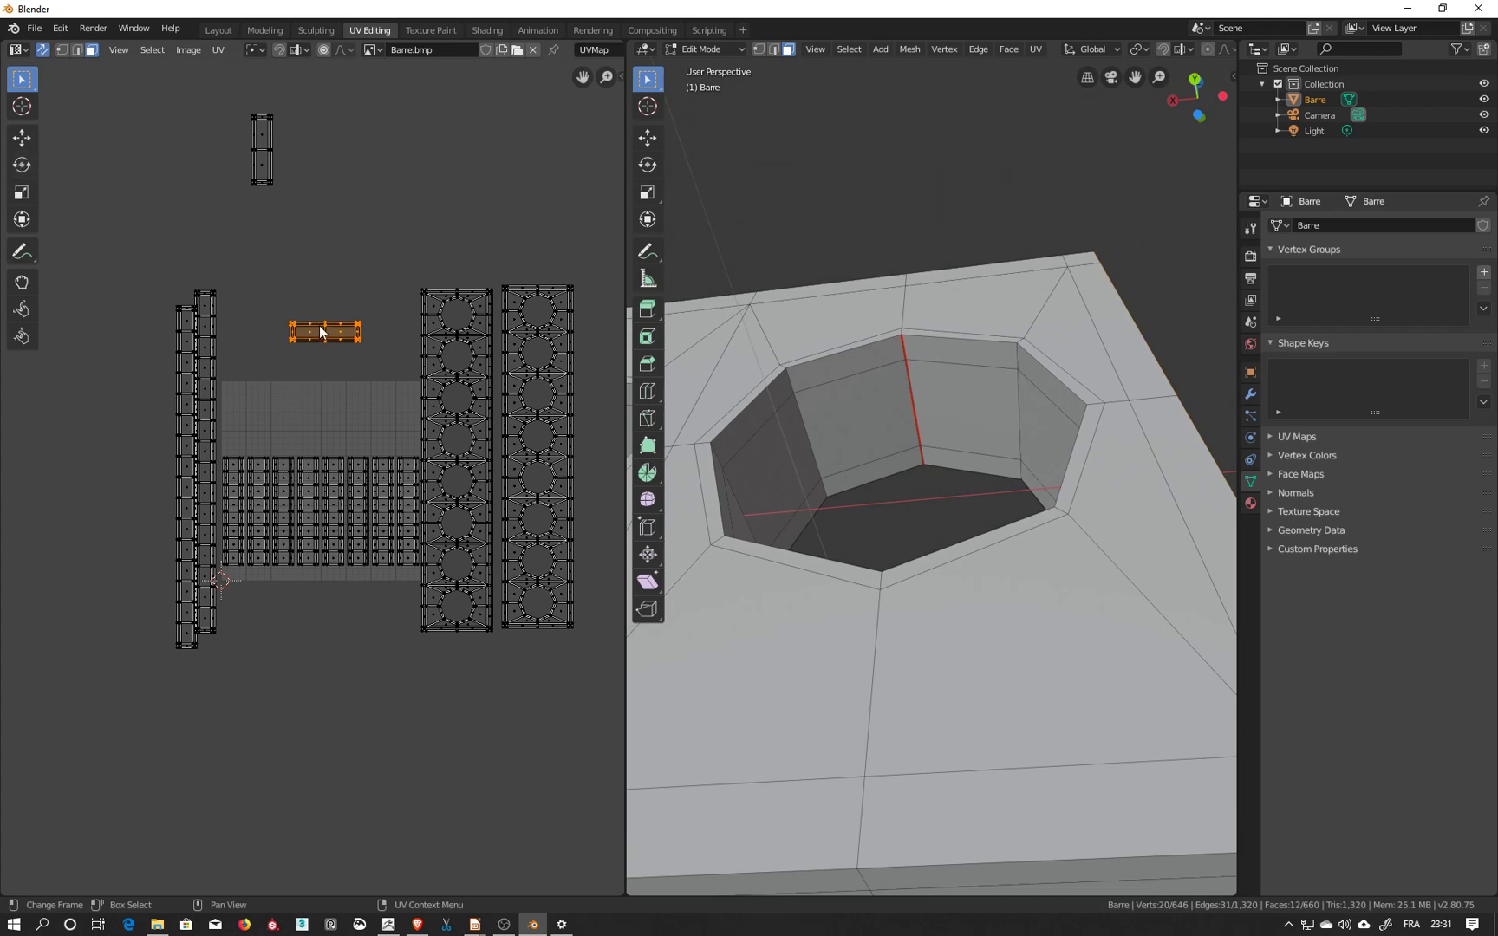
key("r")
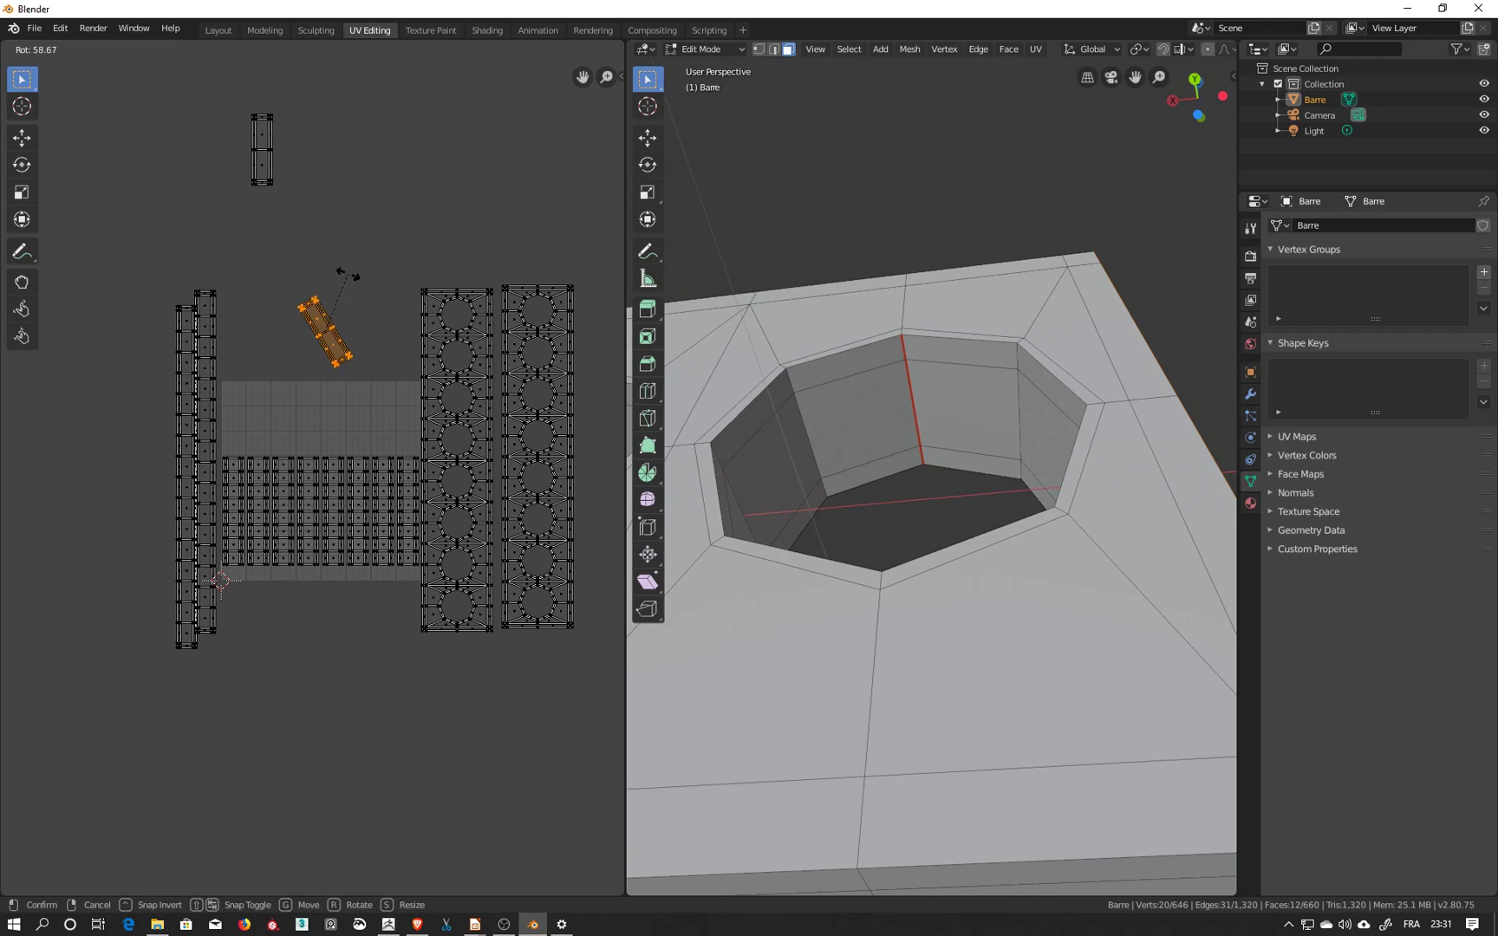
left_click(298, 271)
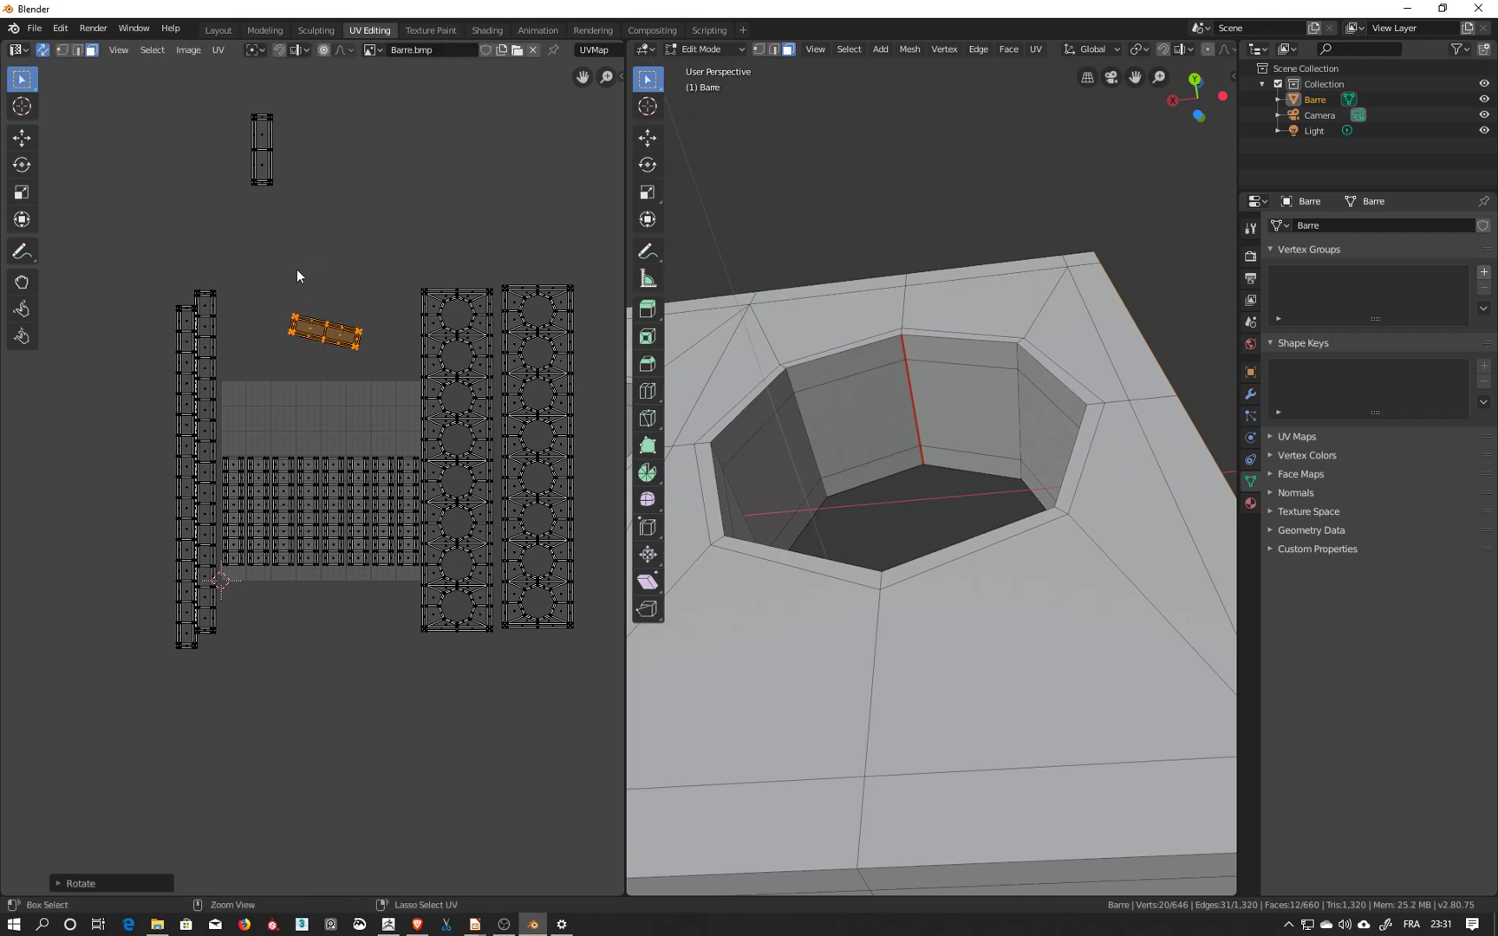
key("ctrl+e")
key("ctrl+z")
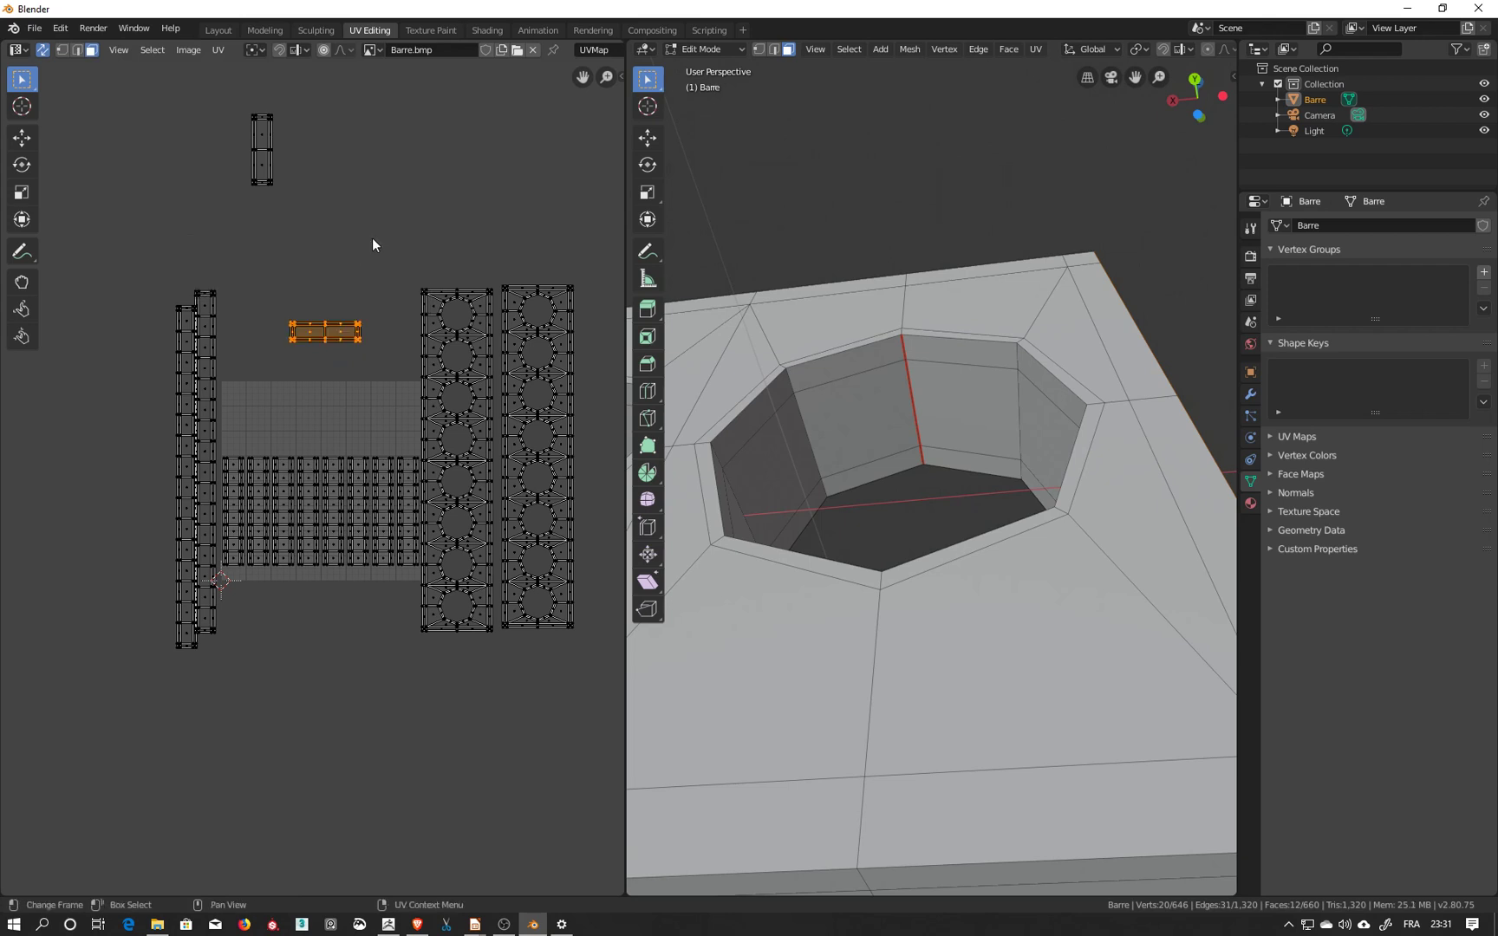
Rotate the horizontal end-cap island above the UV square by 90° and clear the selection.
type("r9")
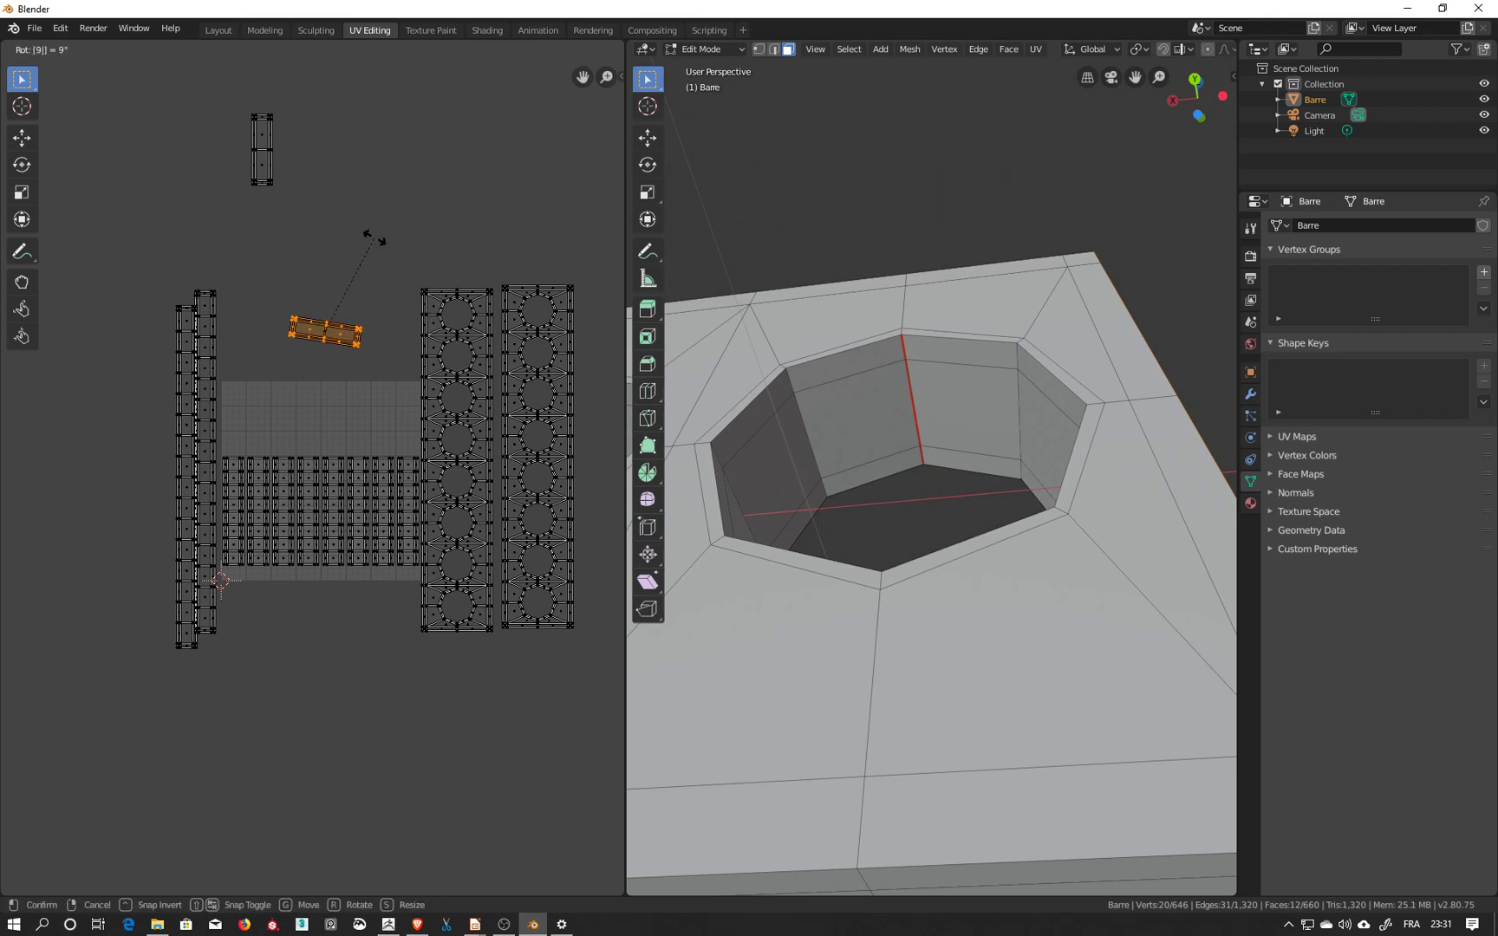
type("0")
key("Return")
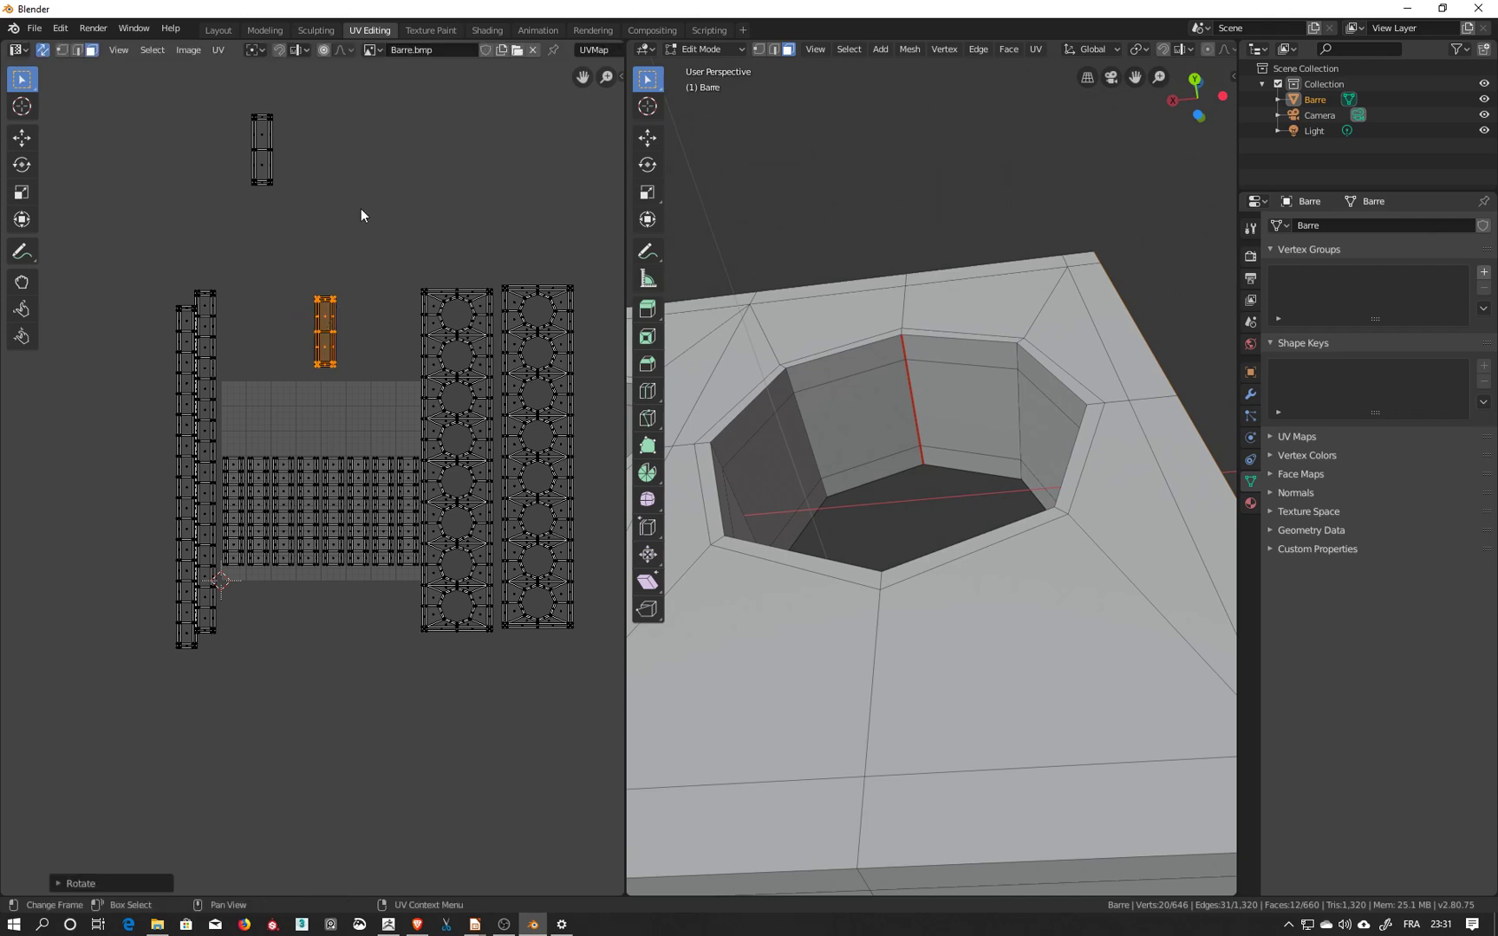
left_click(361, 210)
Select all the UV islands and pack them into the UV square with island rotation turned off.
scroll(356, 227, "down", 1)
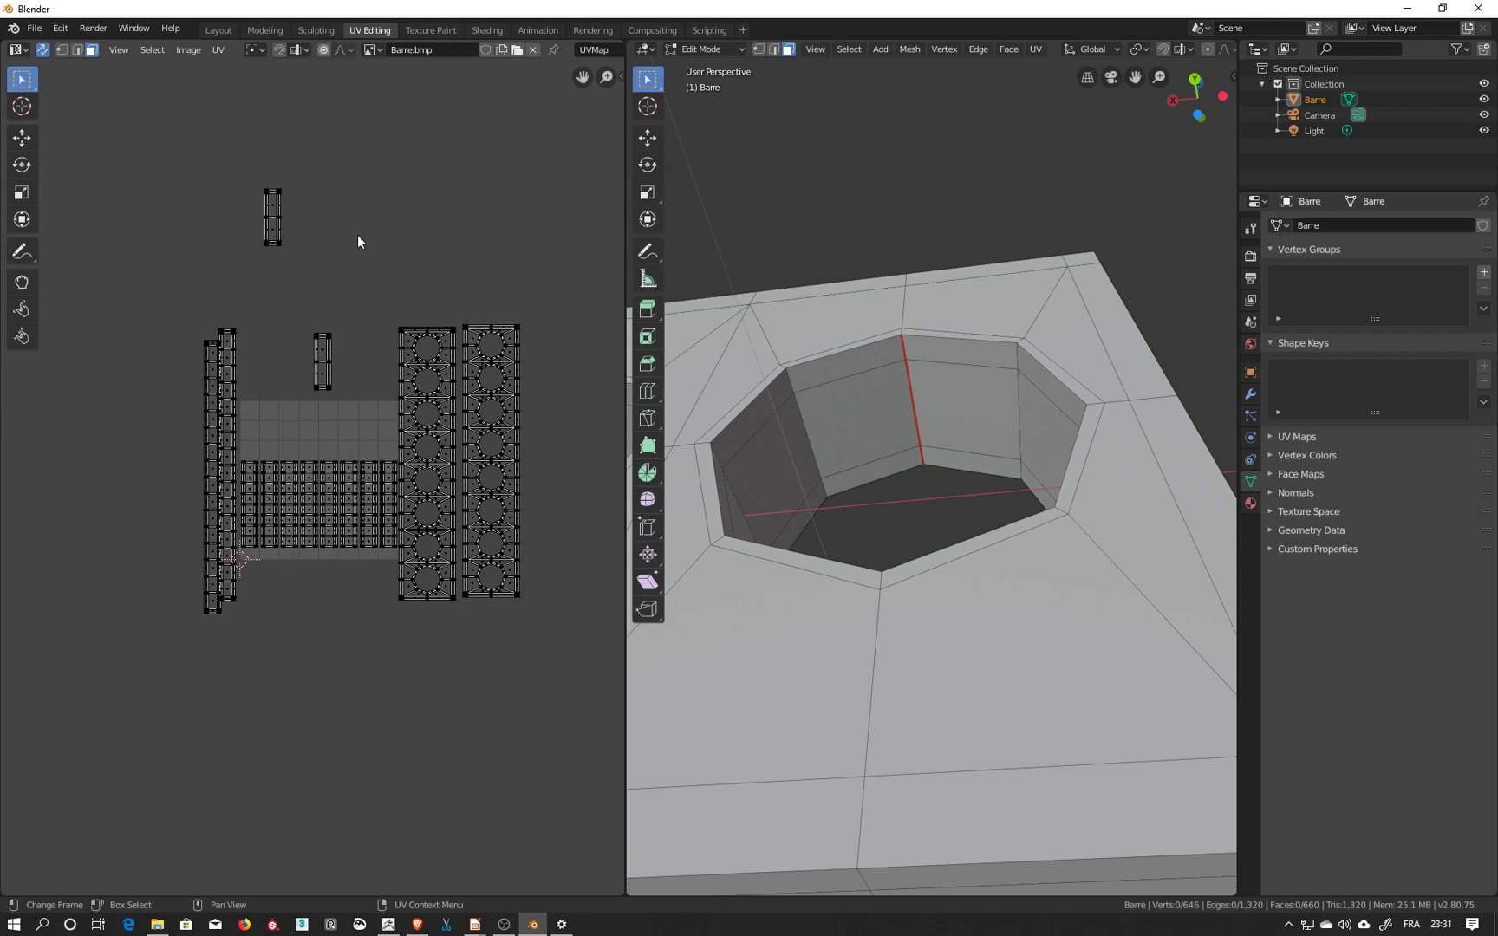
left_click_drag(172, 143, 562, 619)
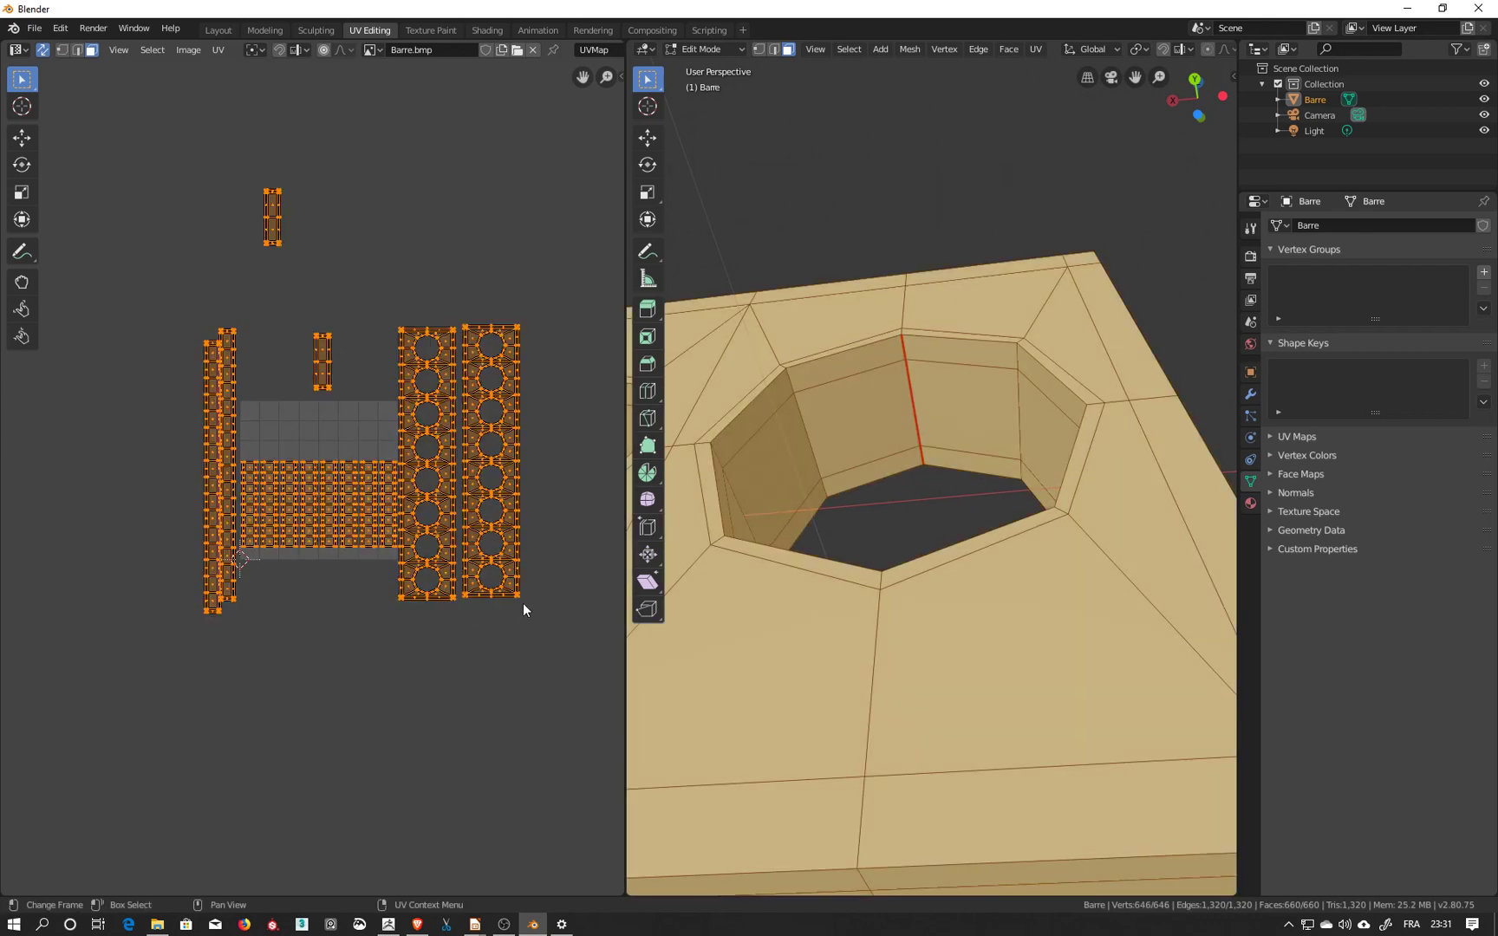
left_click(218, 50)
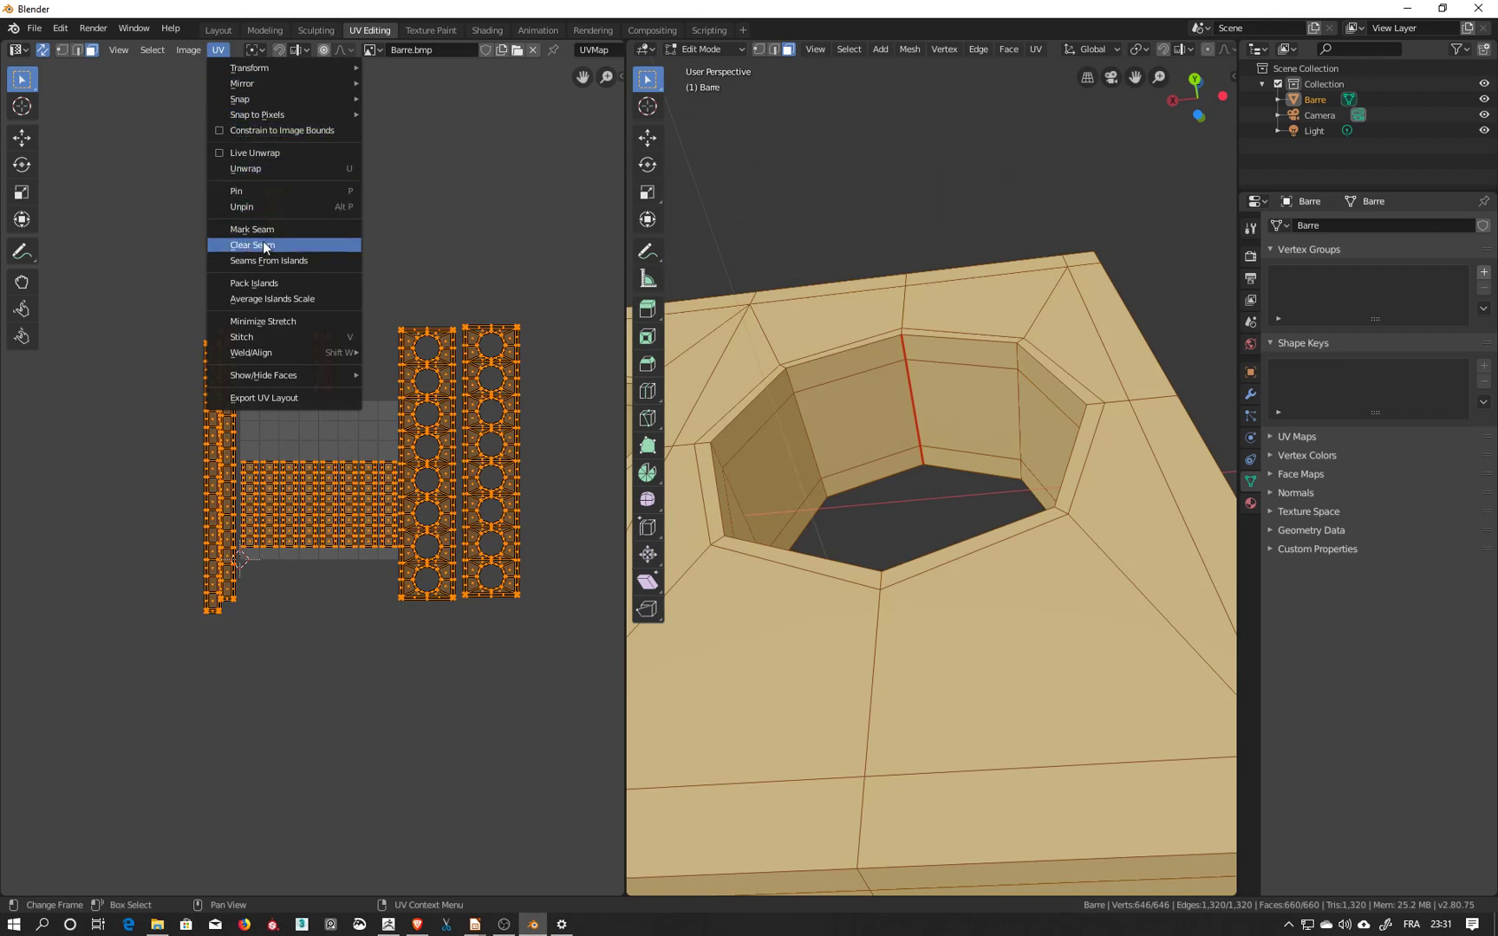
left_click(270, 284)
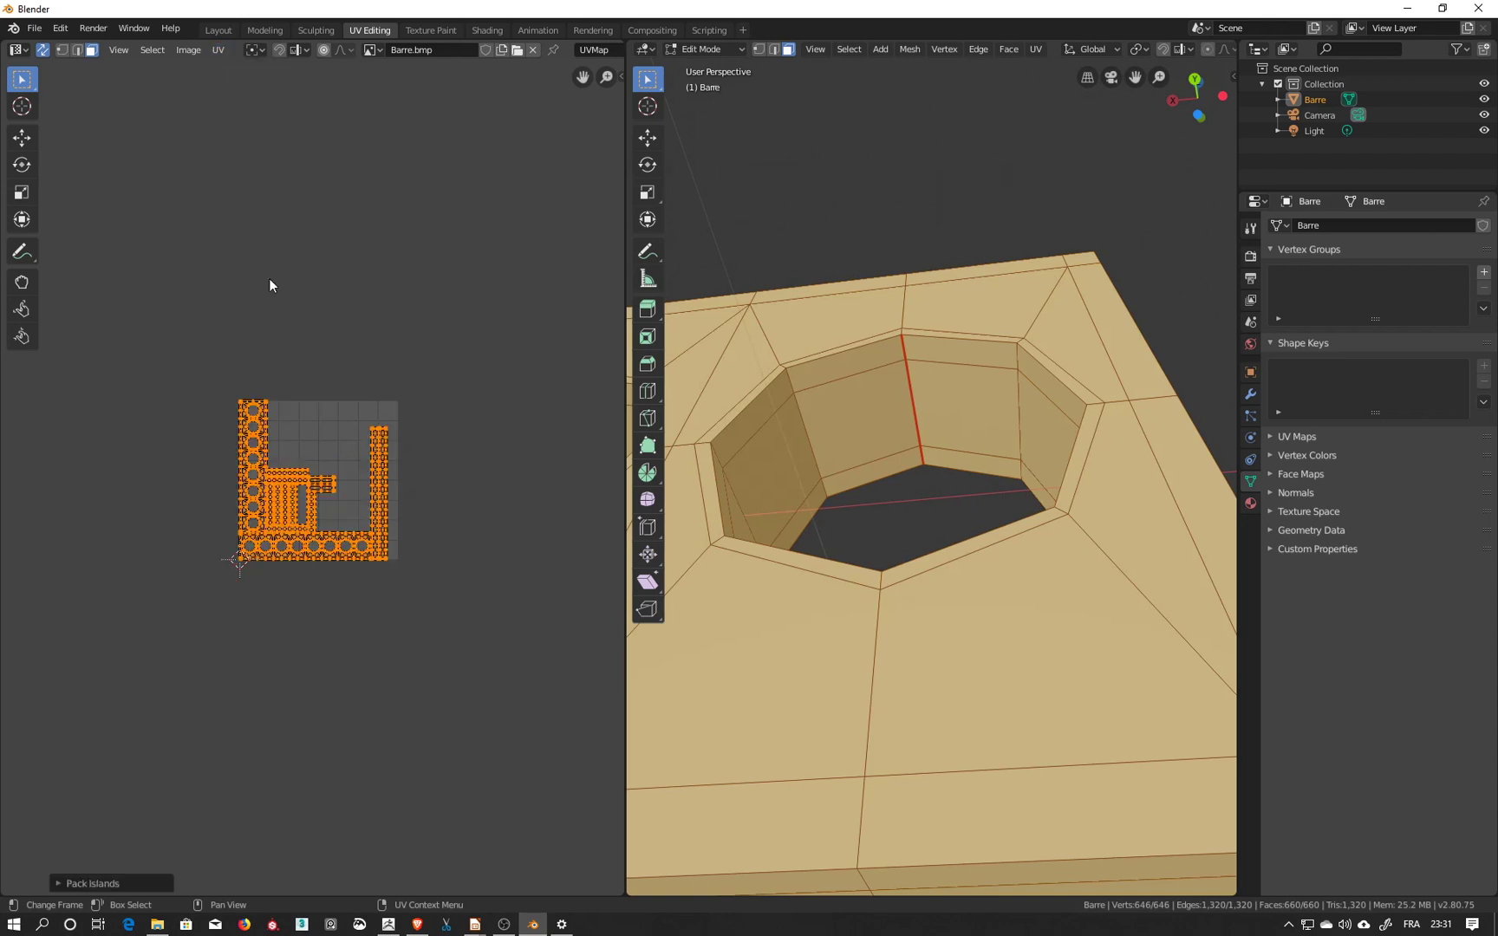
left_click(63, 884)
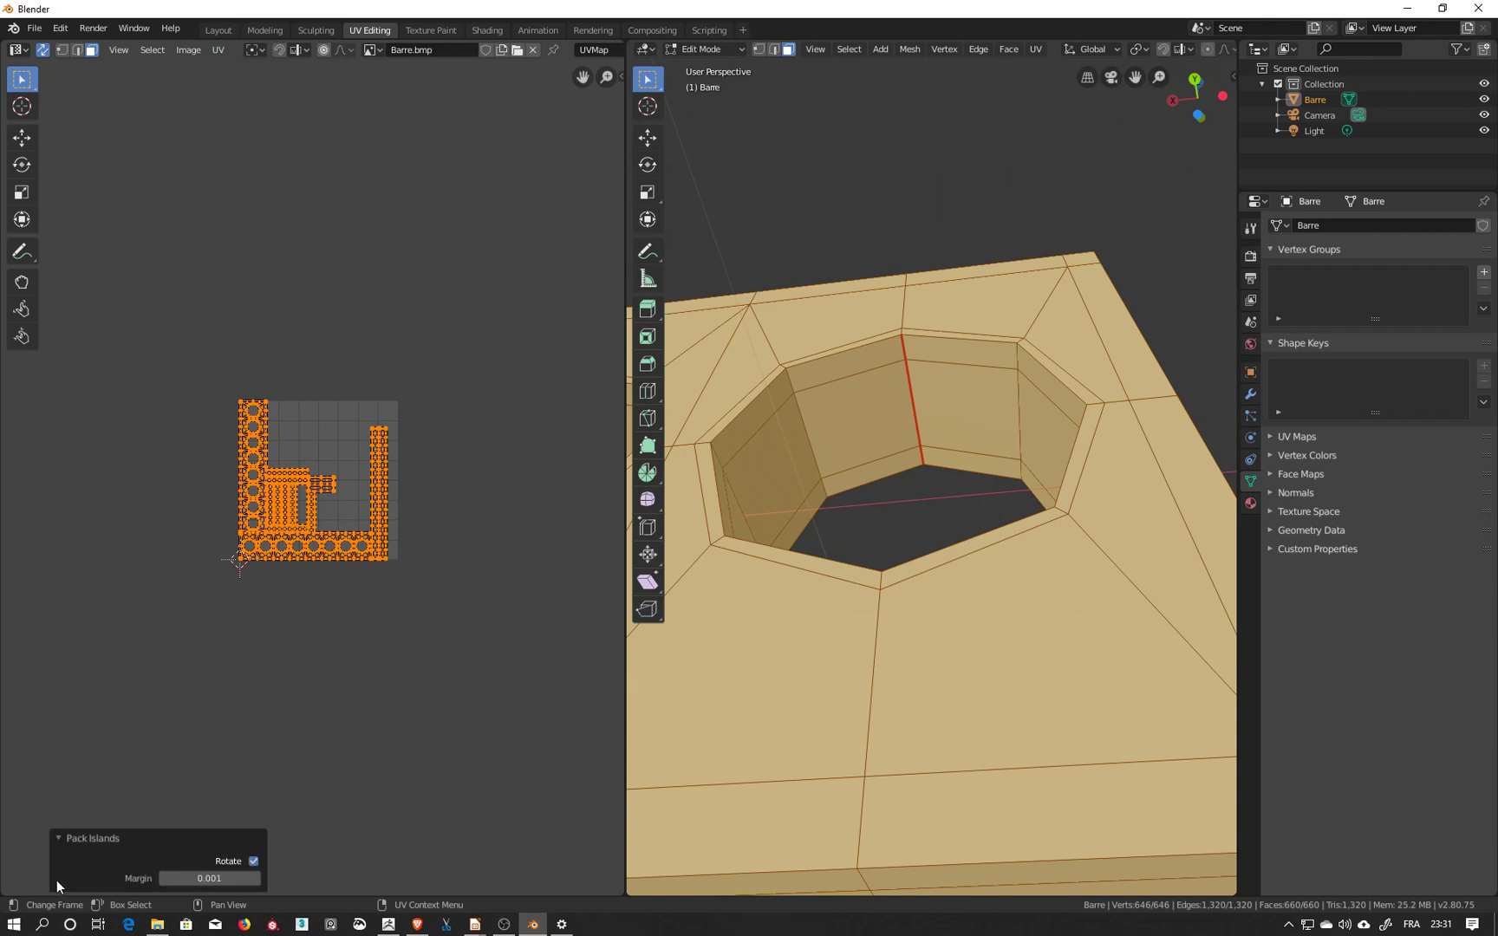
left_click(253, 862)
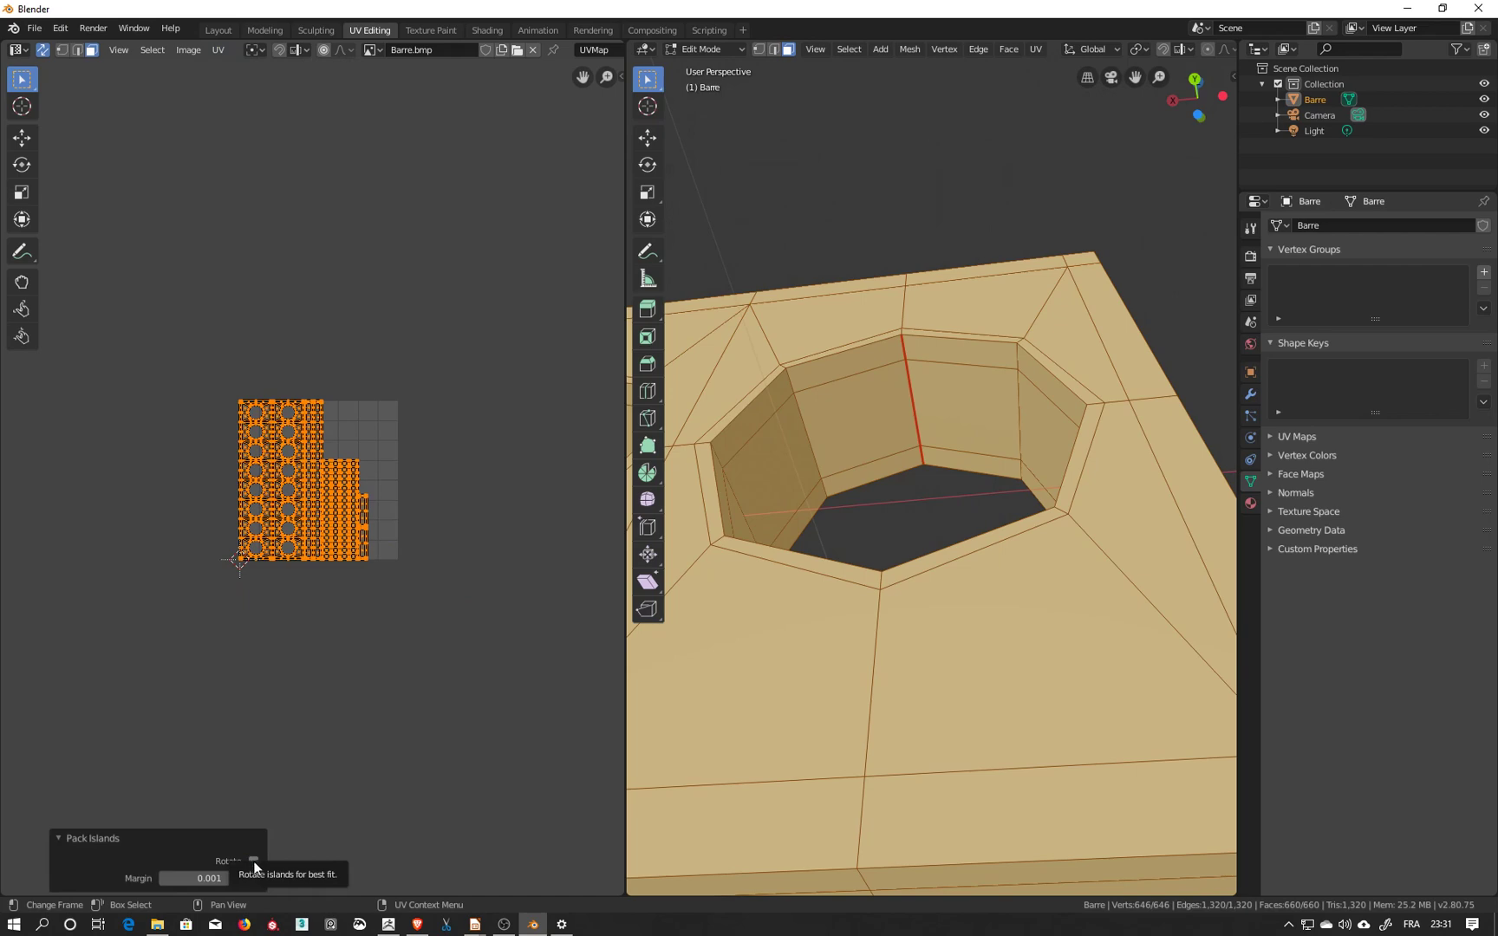
Set the margin between the packed UV islands to 0.020.
scroll(346, 496, "up", 5)
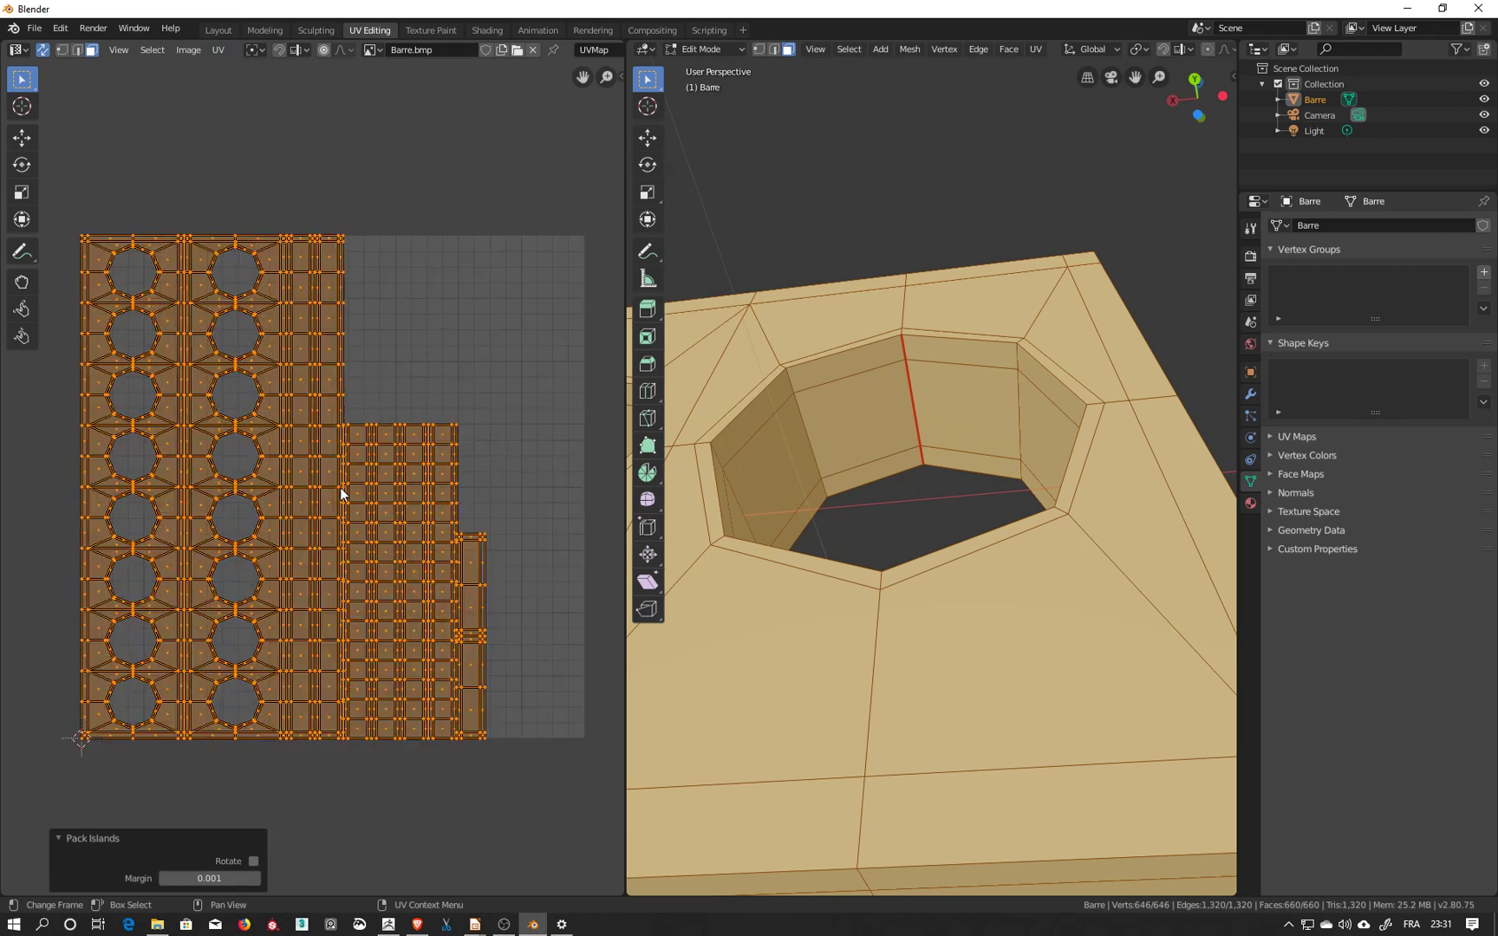
scroll(340, 494, "up", 1)
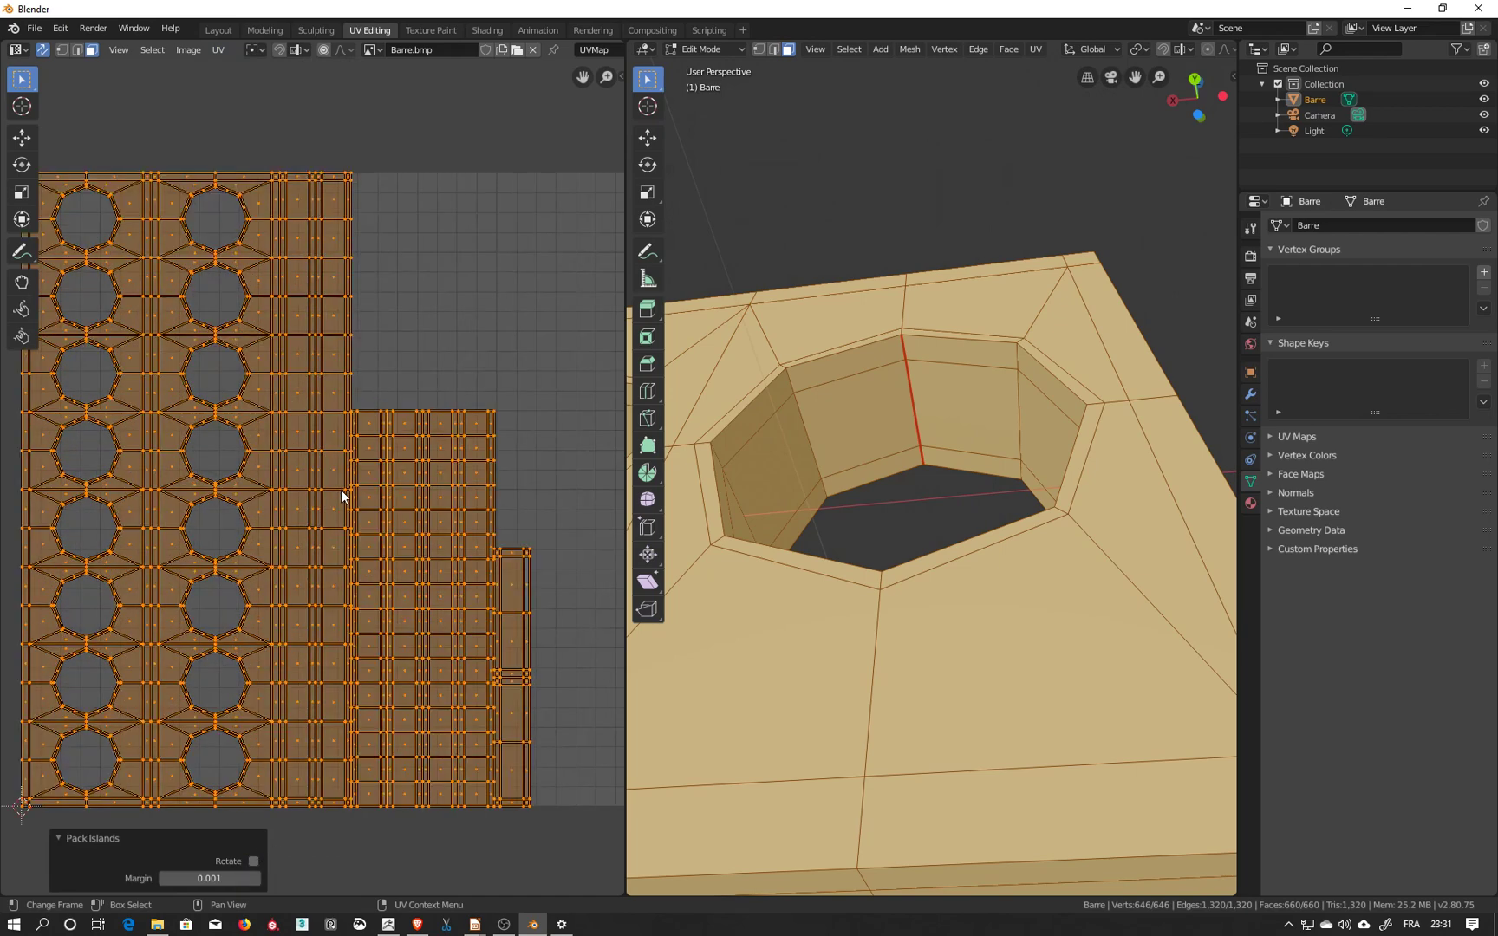
scroll(339, 491, "up", 1)
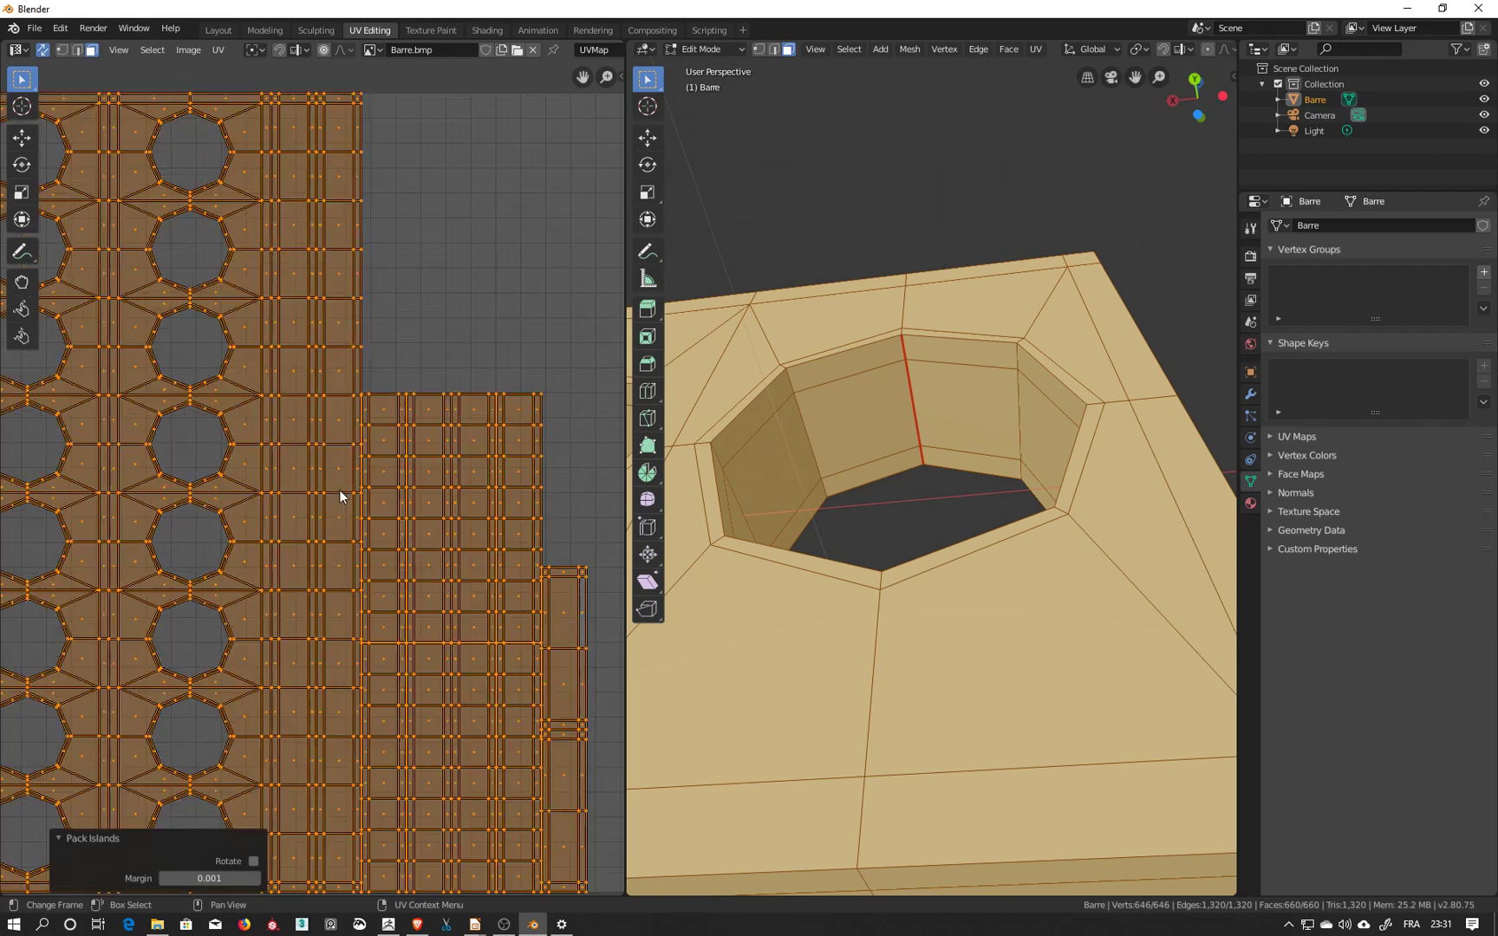
scroll(334, 500, "down", 2)
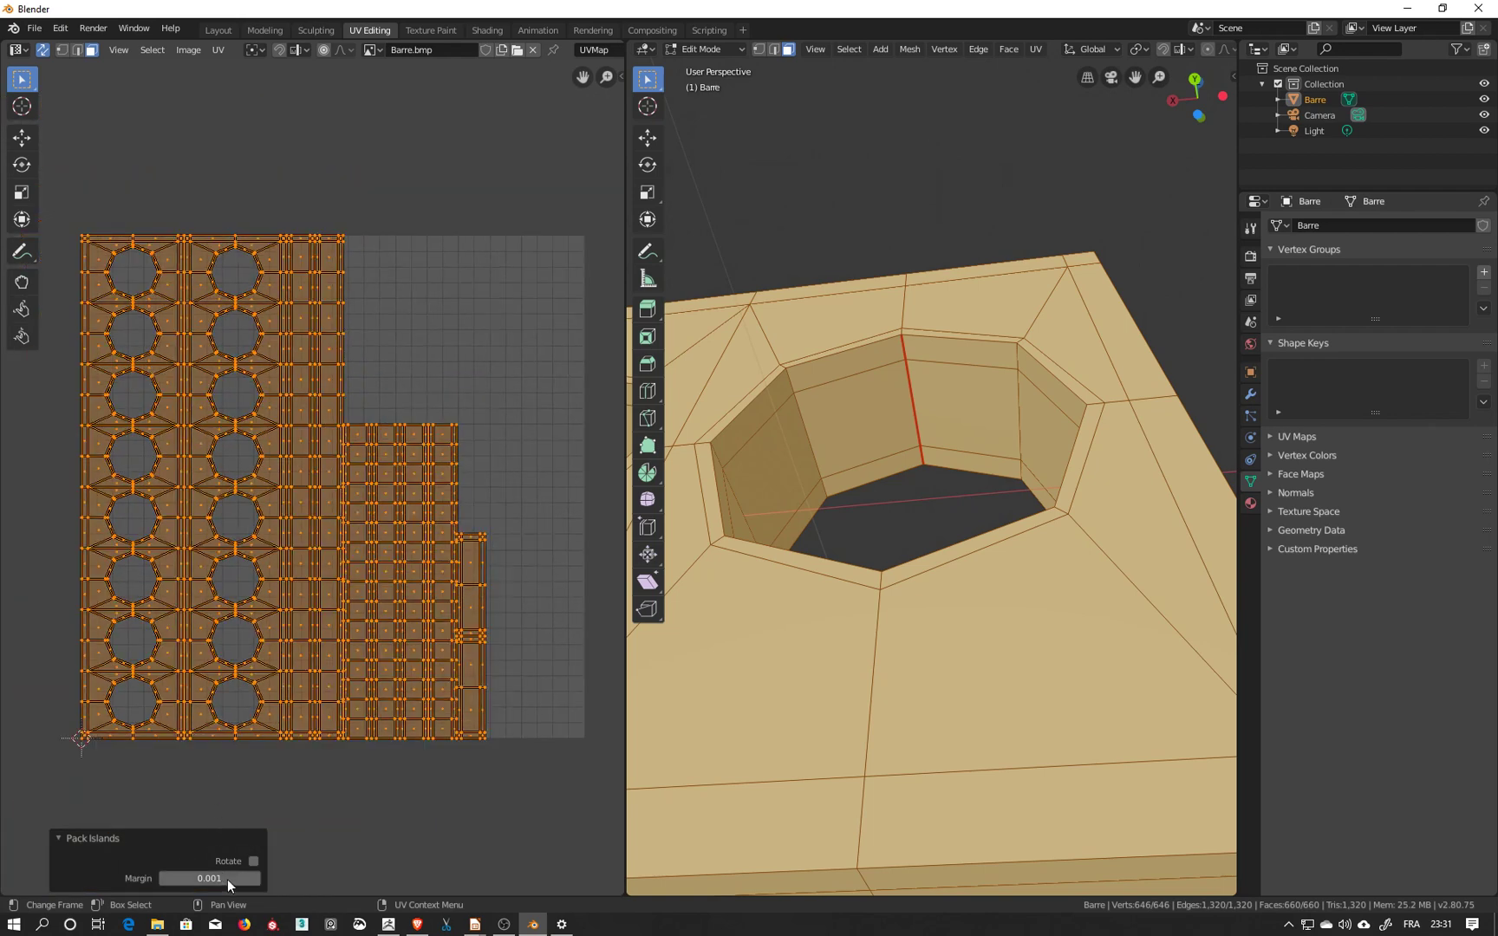
scroll(182, 518, "up", 8)
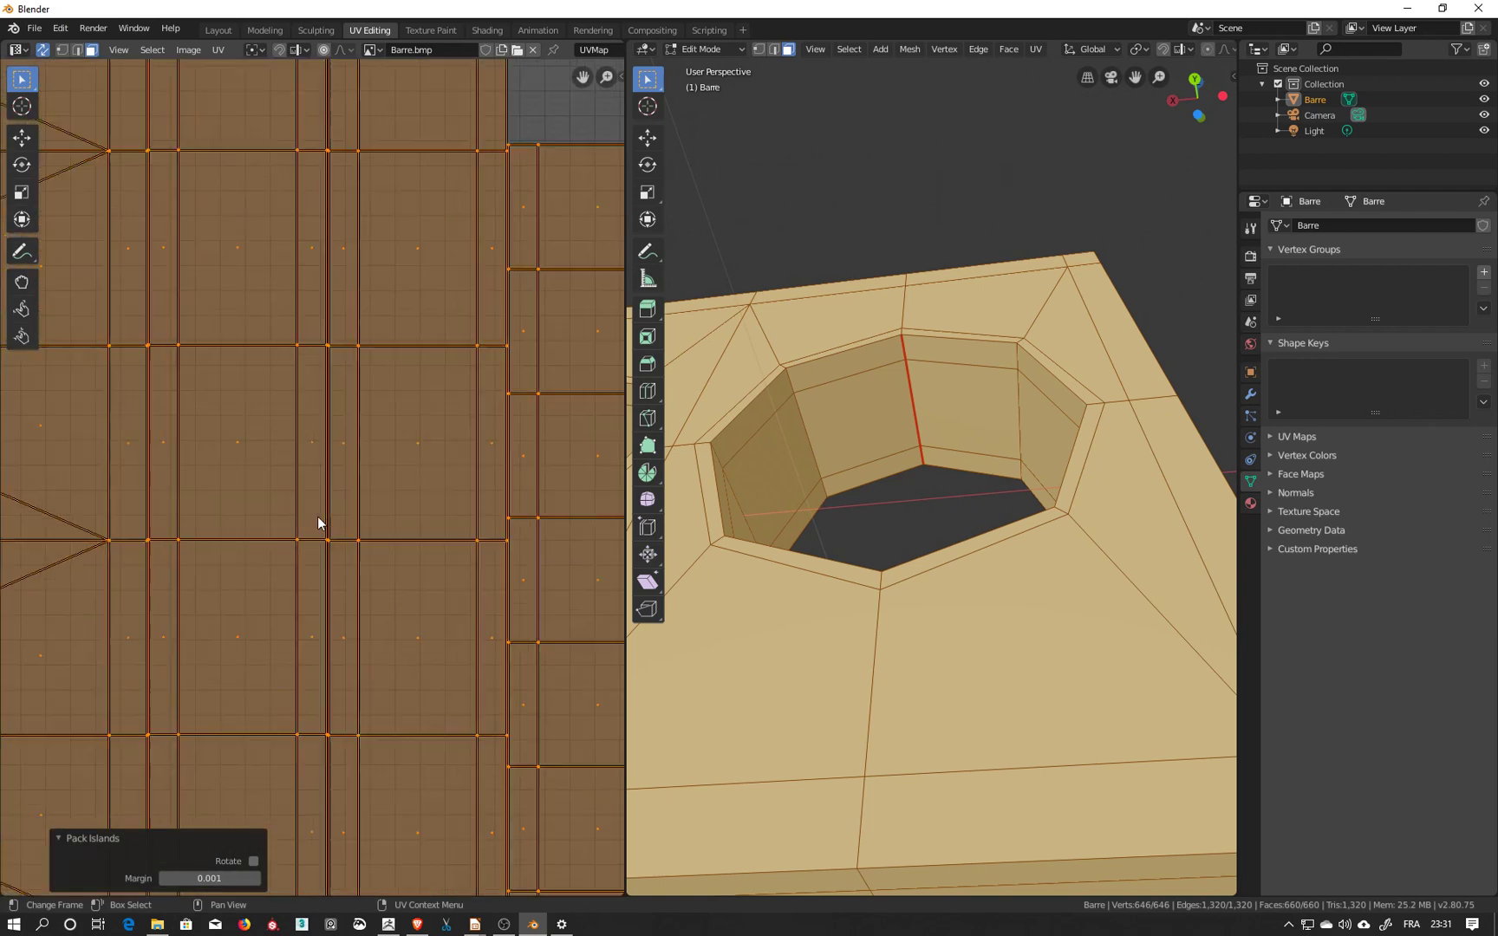
scroll(317, 517, "up", 3)
scroll(354, 524, "down", 10)
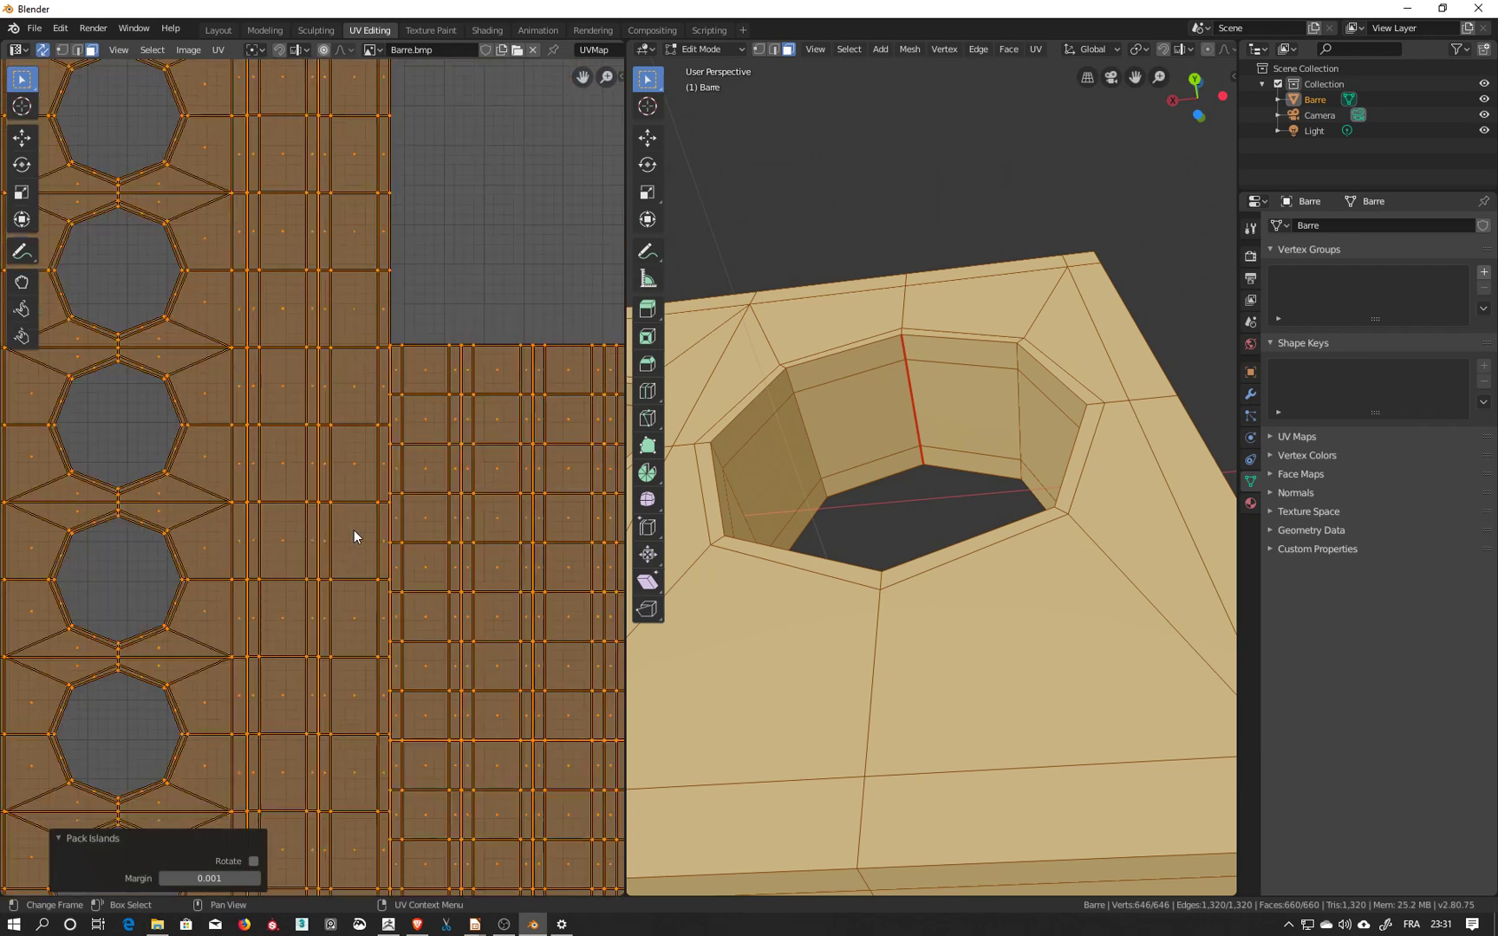
left_click(218, 878)
left_click_drag(223, 878, 177, 882)
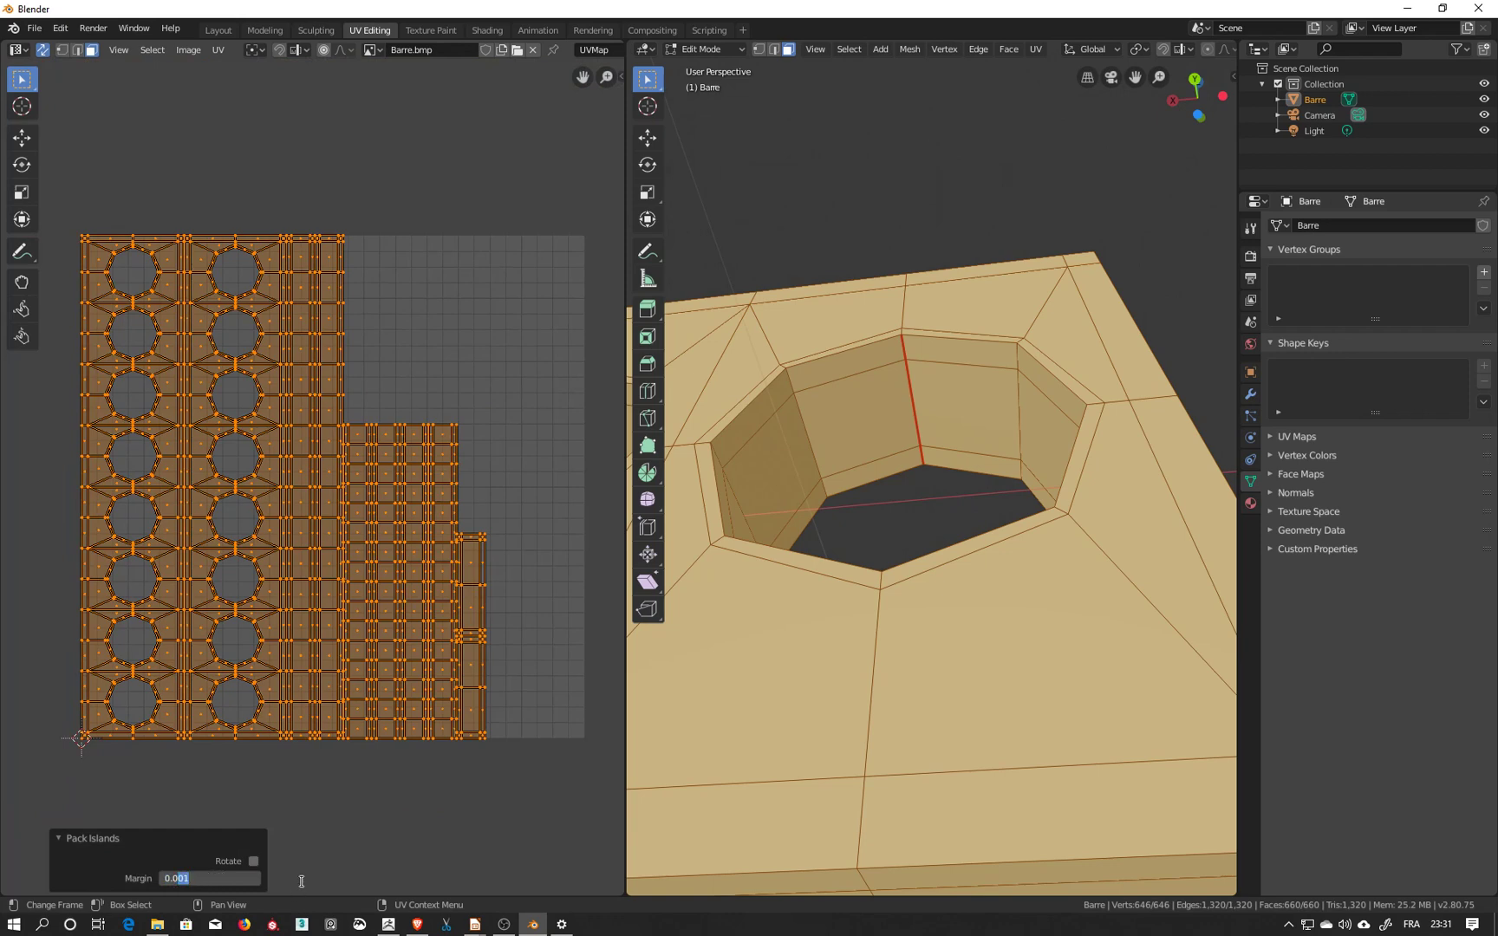
type("2")
key("Return")
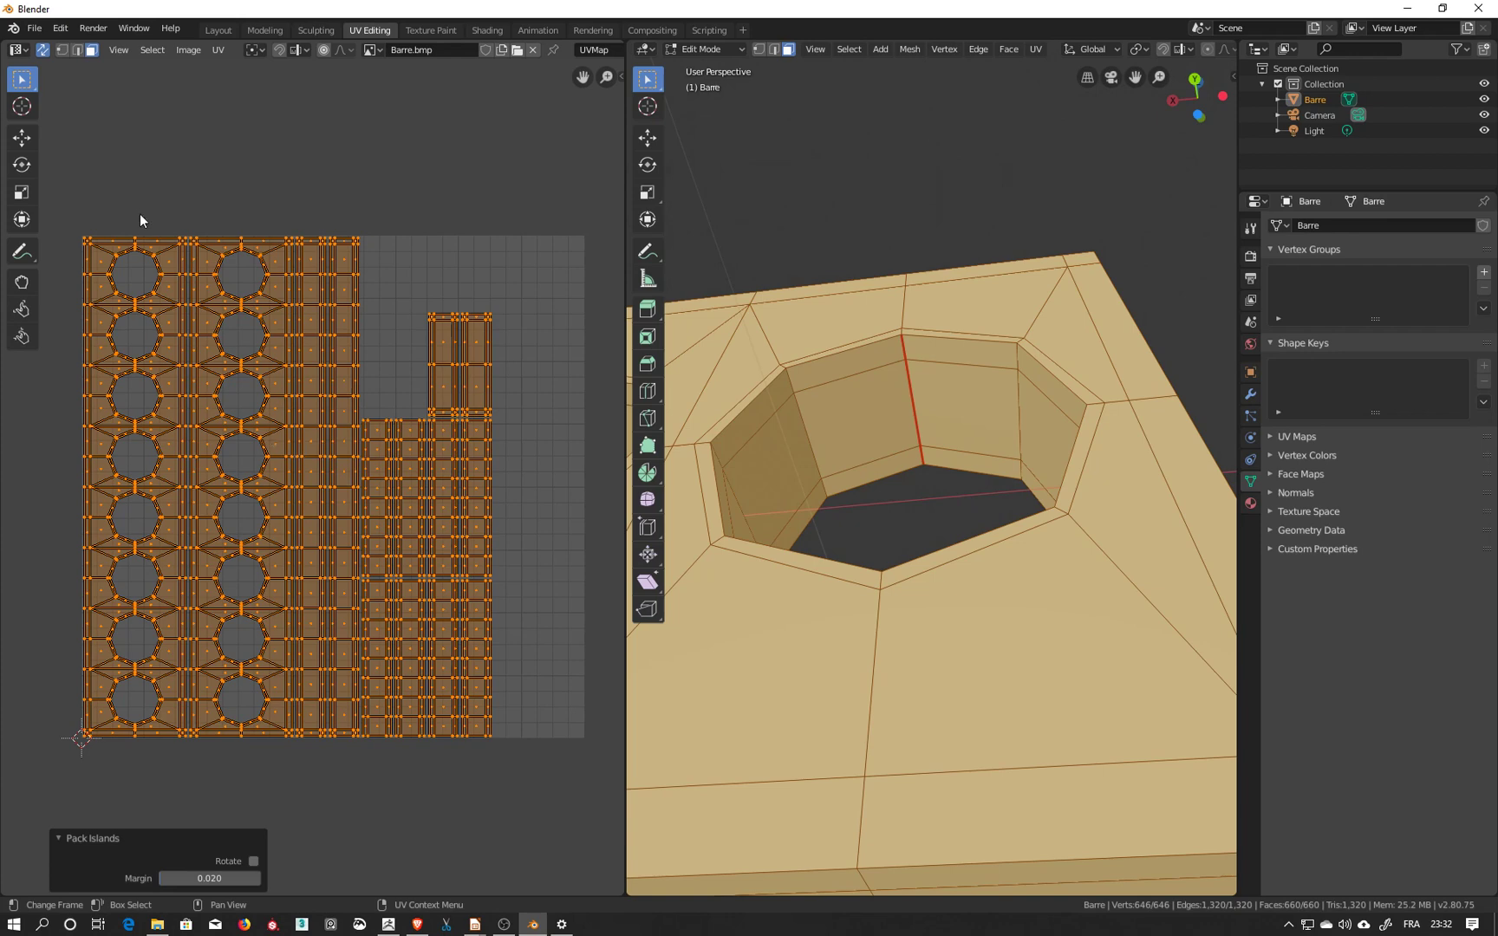
Scale the whole packed layout down to about 0.975 inside the UV square, deselect the islands and return to box selection.
scroll(185, 225, "up", 2)
scroll(249, 229, "down", 2)
middle_click_drag(40, 491, 164, 458)
scroll(199, 547, "up", 4)
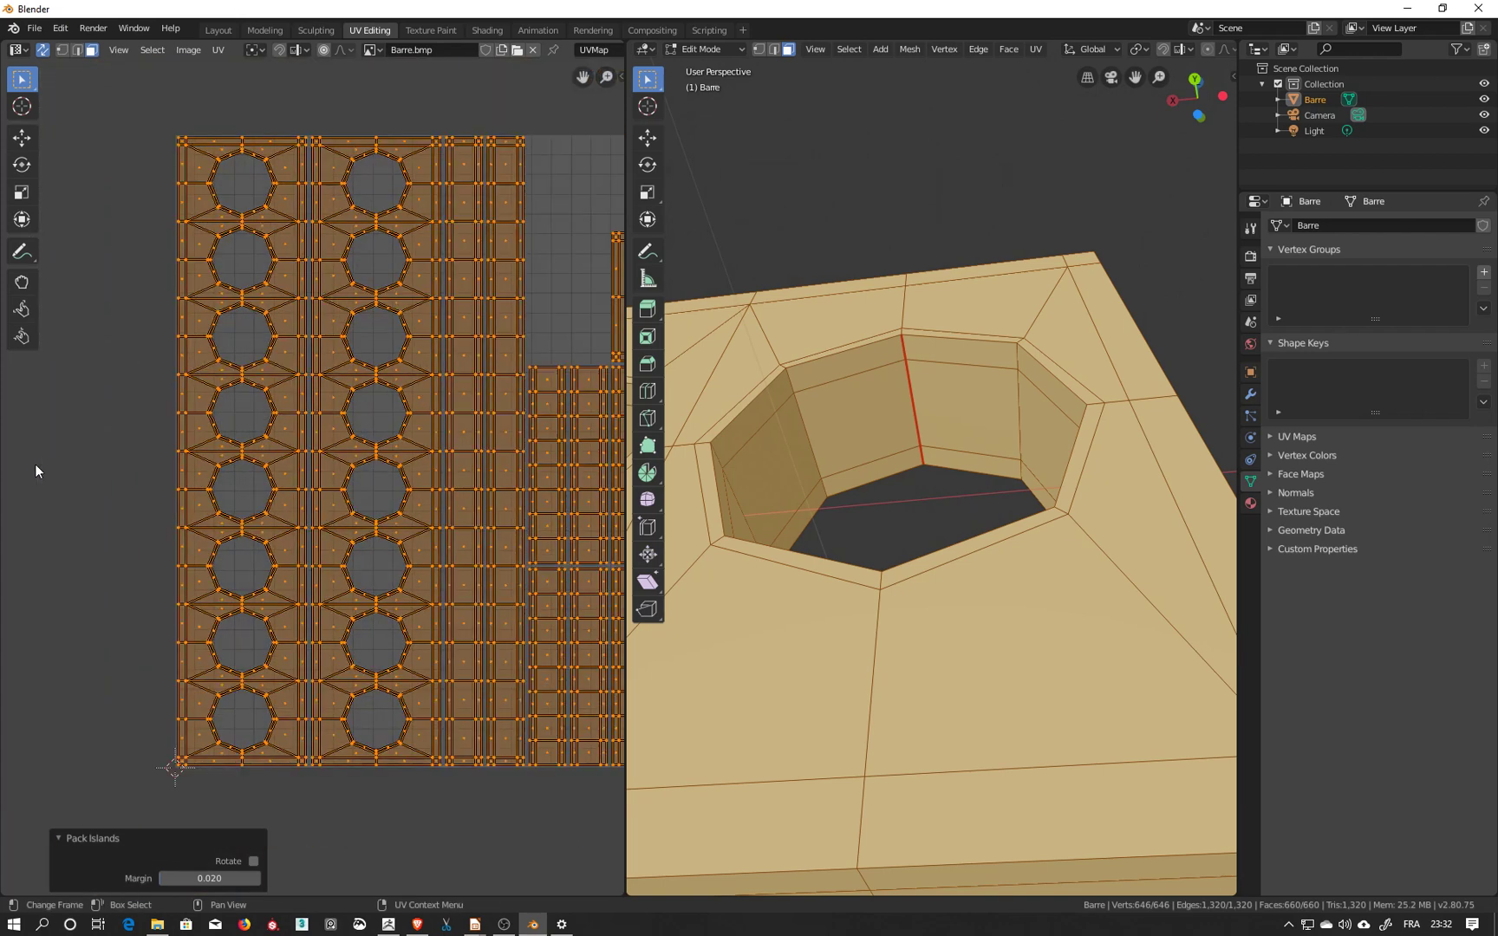
scroll(33, 468, "down", 4)
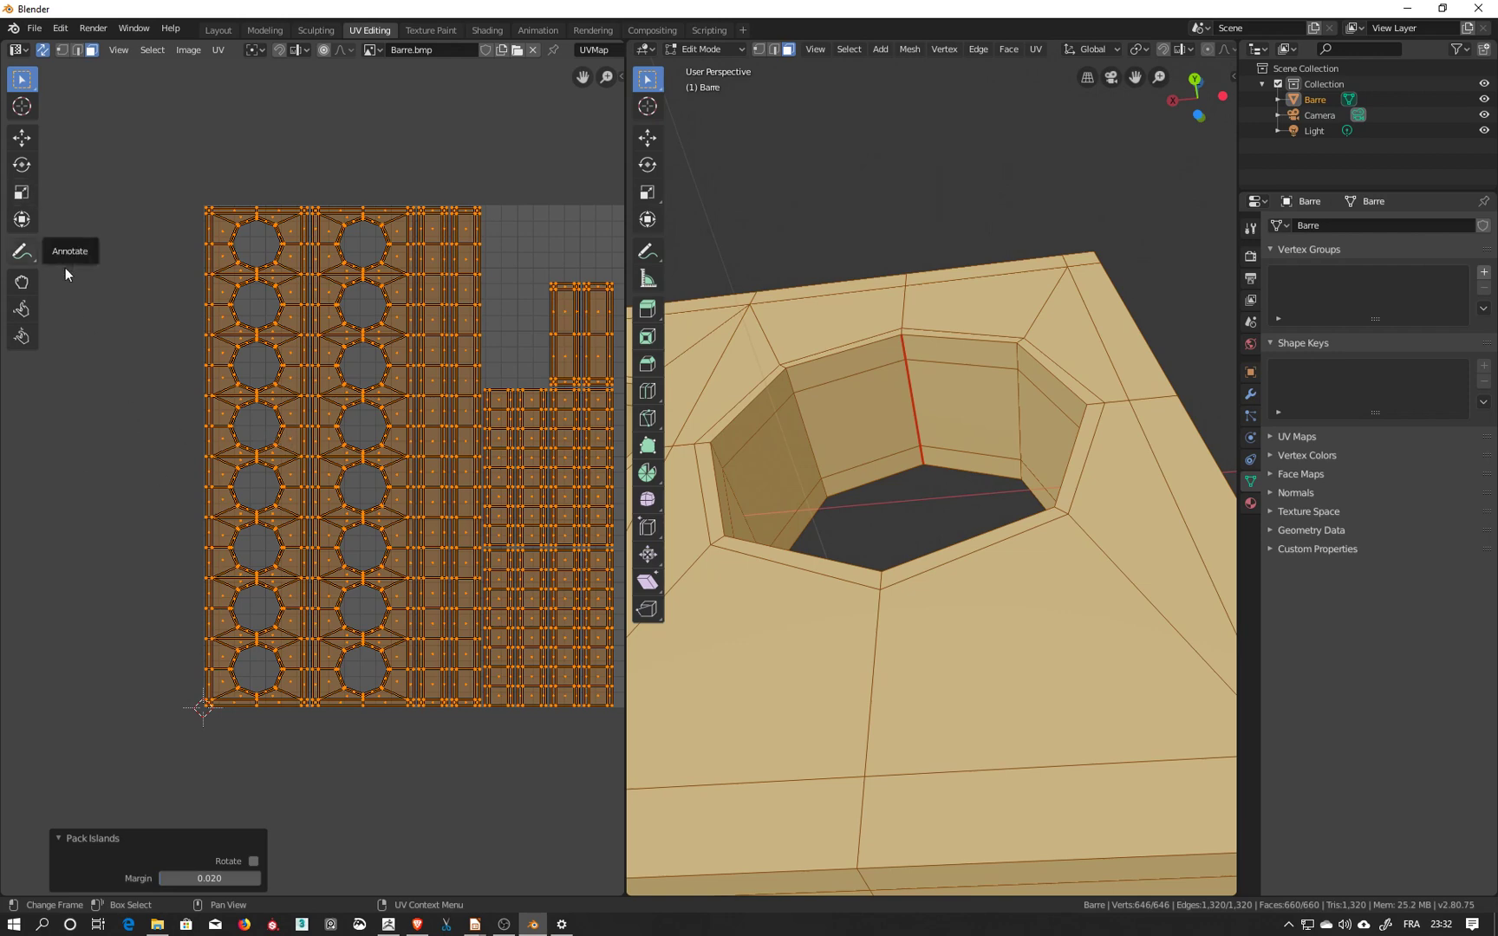
middle_click_drag(86, 304, 577, 299)
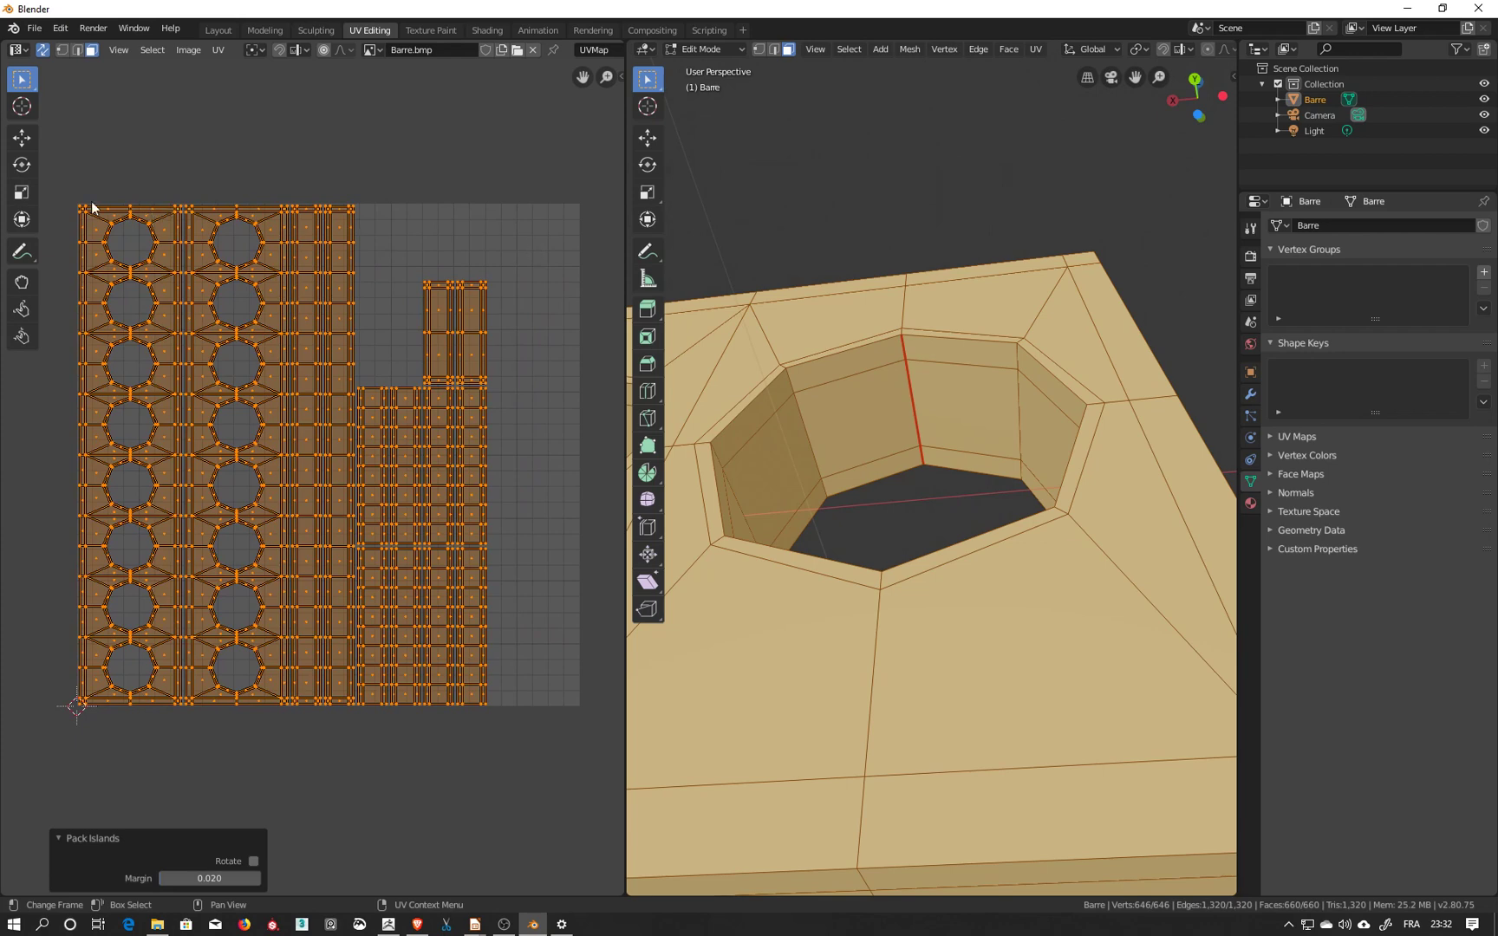
left_click(21, 194)
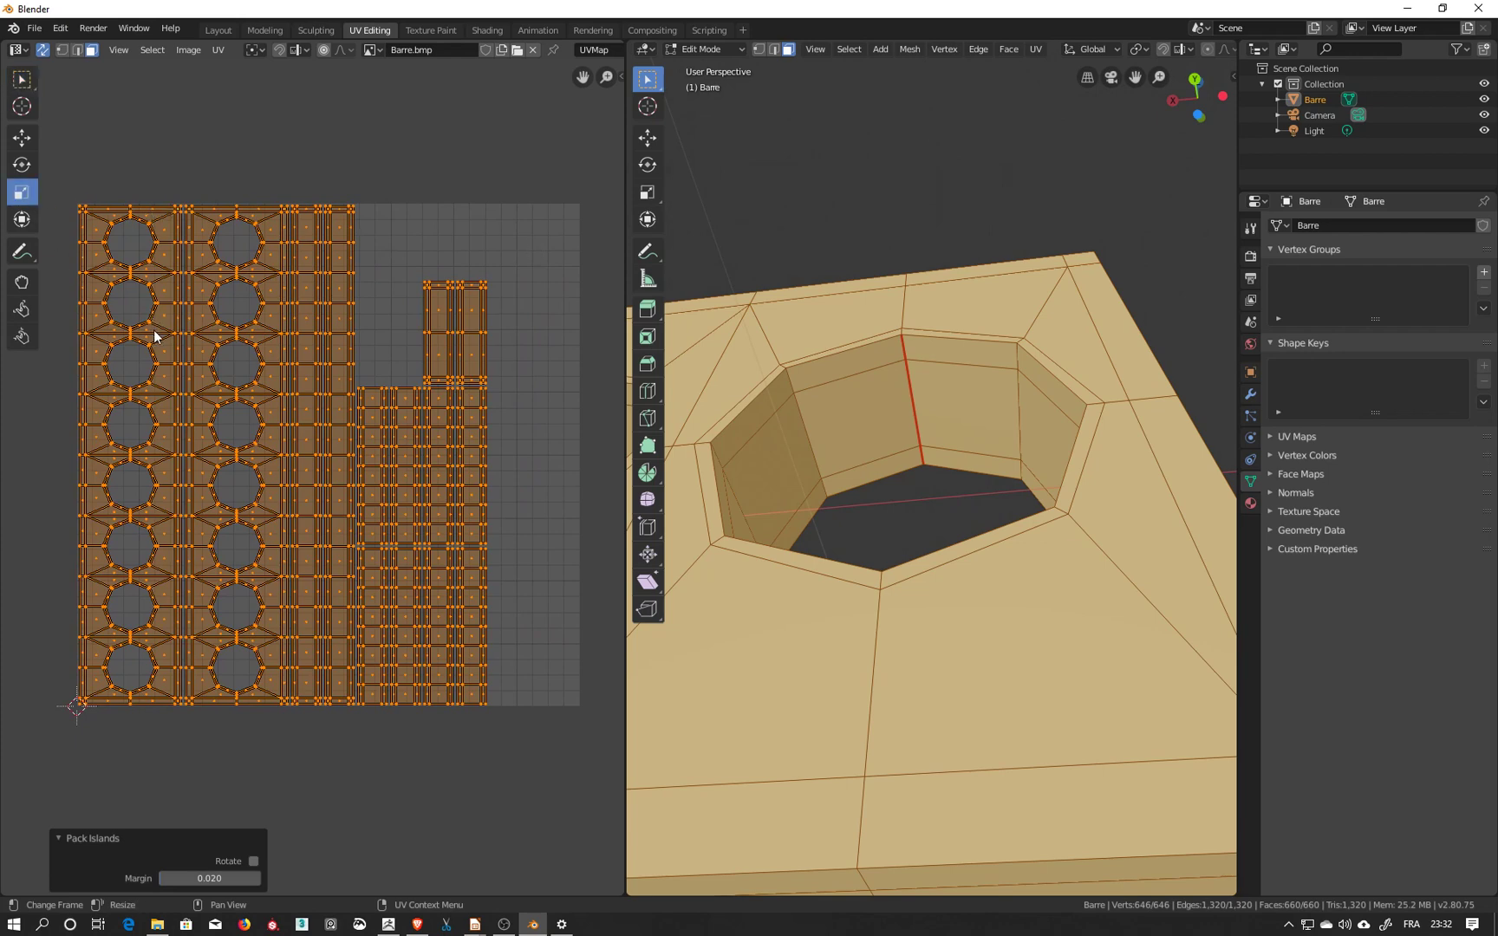
key("s")
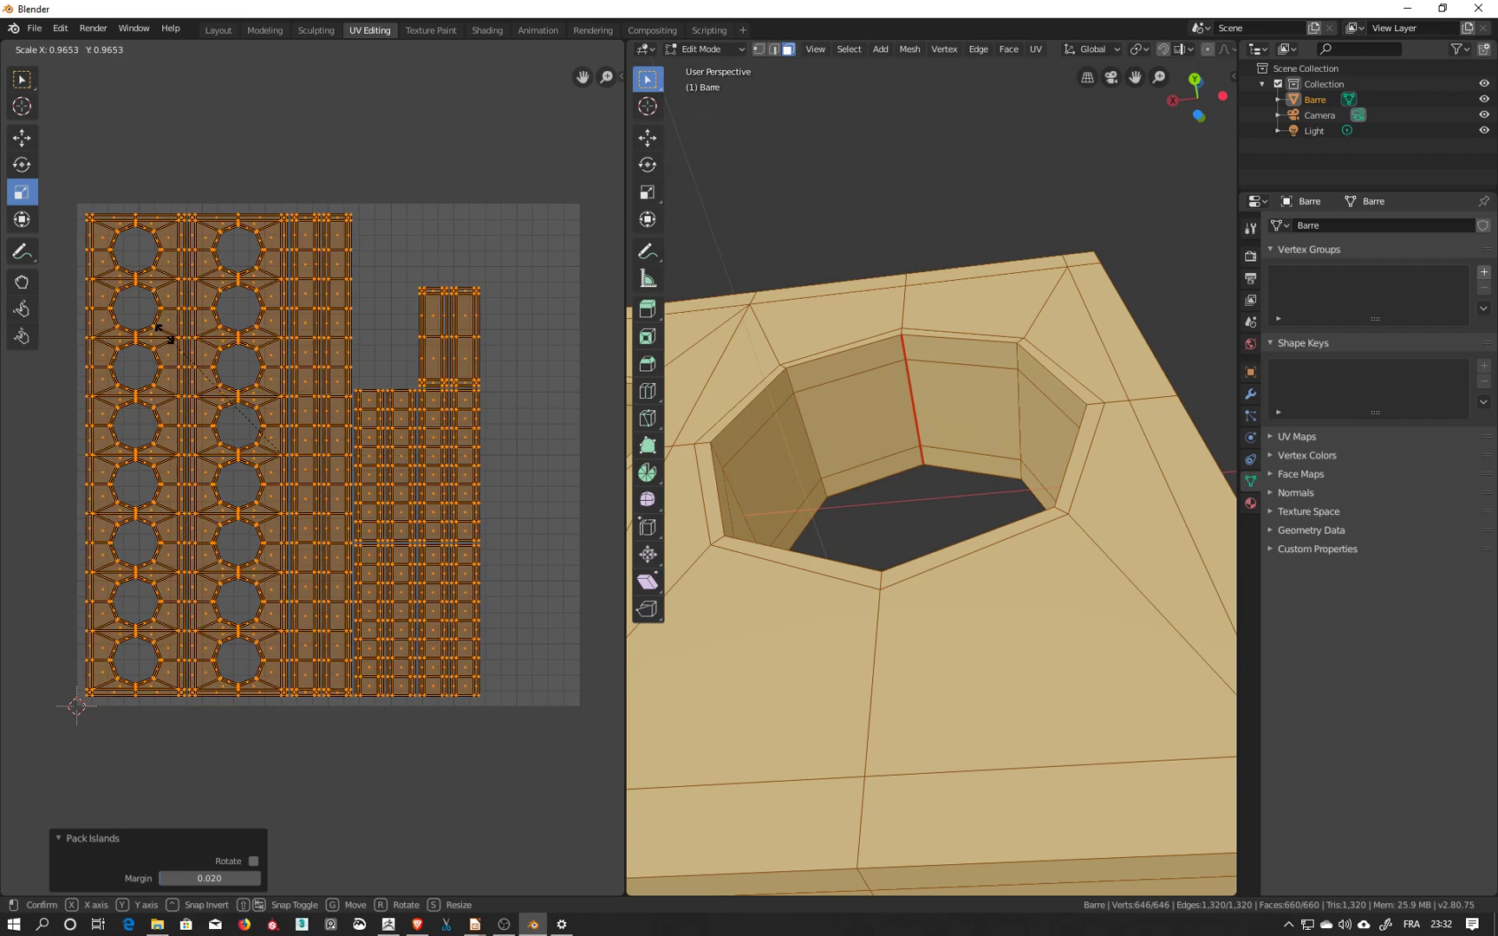
left_click(162, 335)
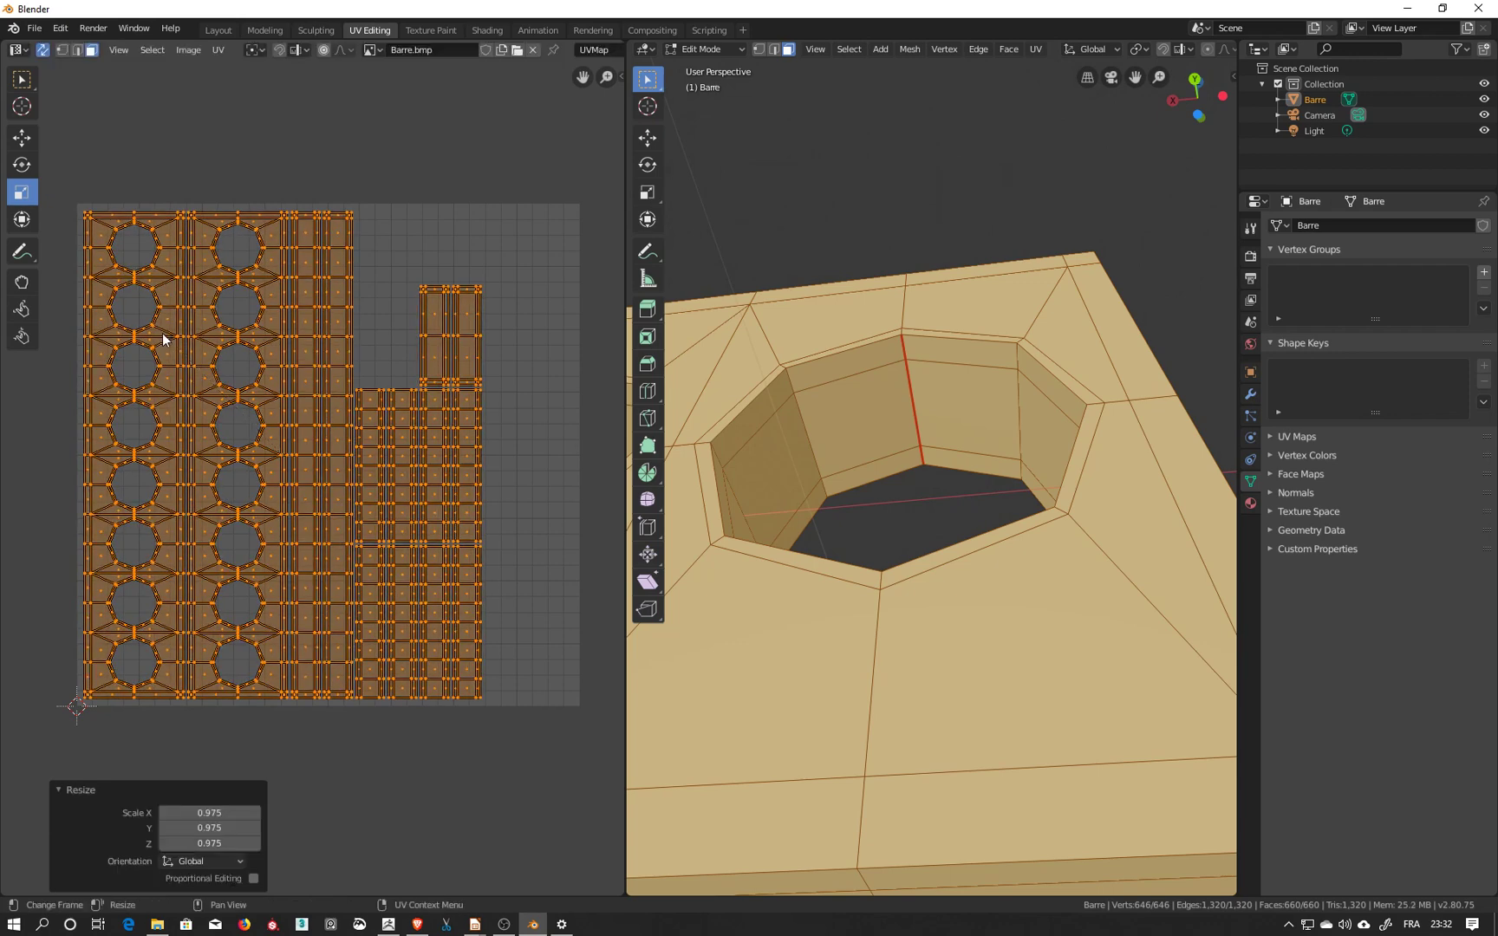
left_click(362, 196)
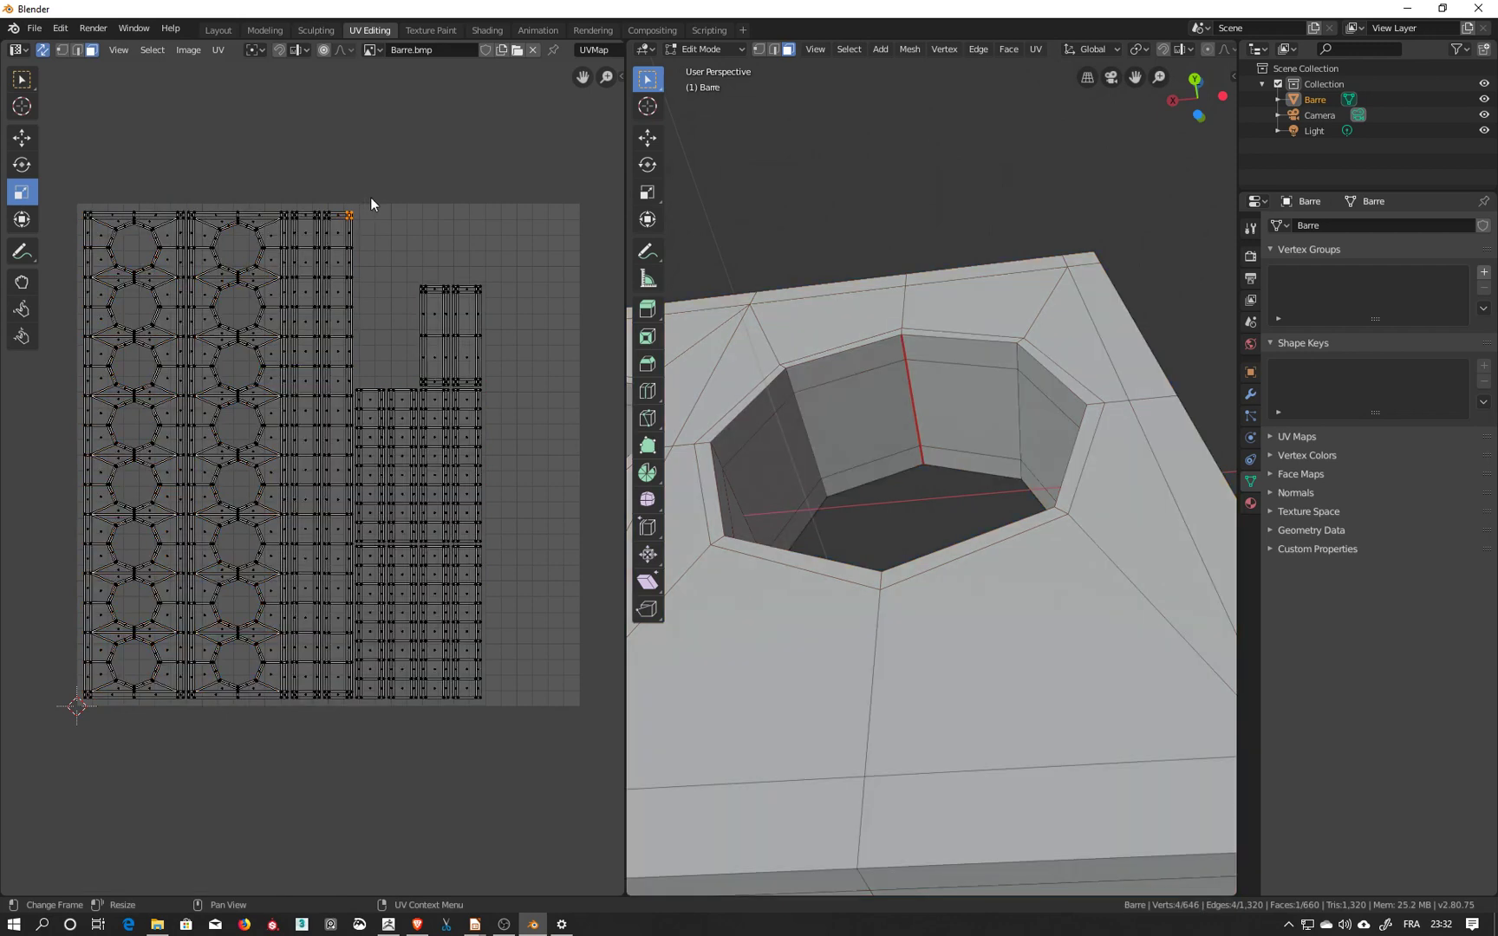
left_click(21, 79)
Switch to the Layout workspace and start a Wavefront (.obj) export of the bar.
scroll(887, 328, "down", 5)
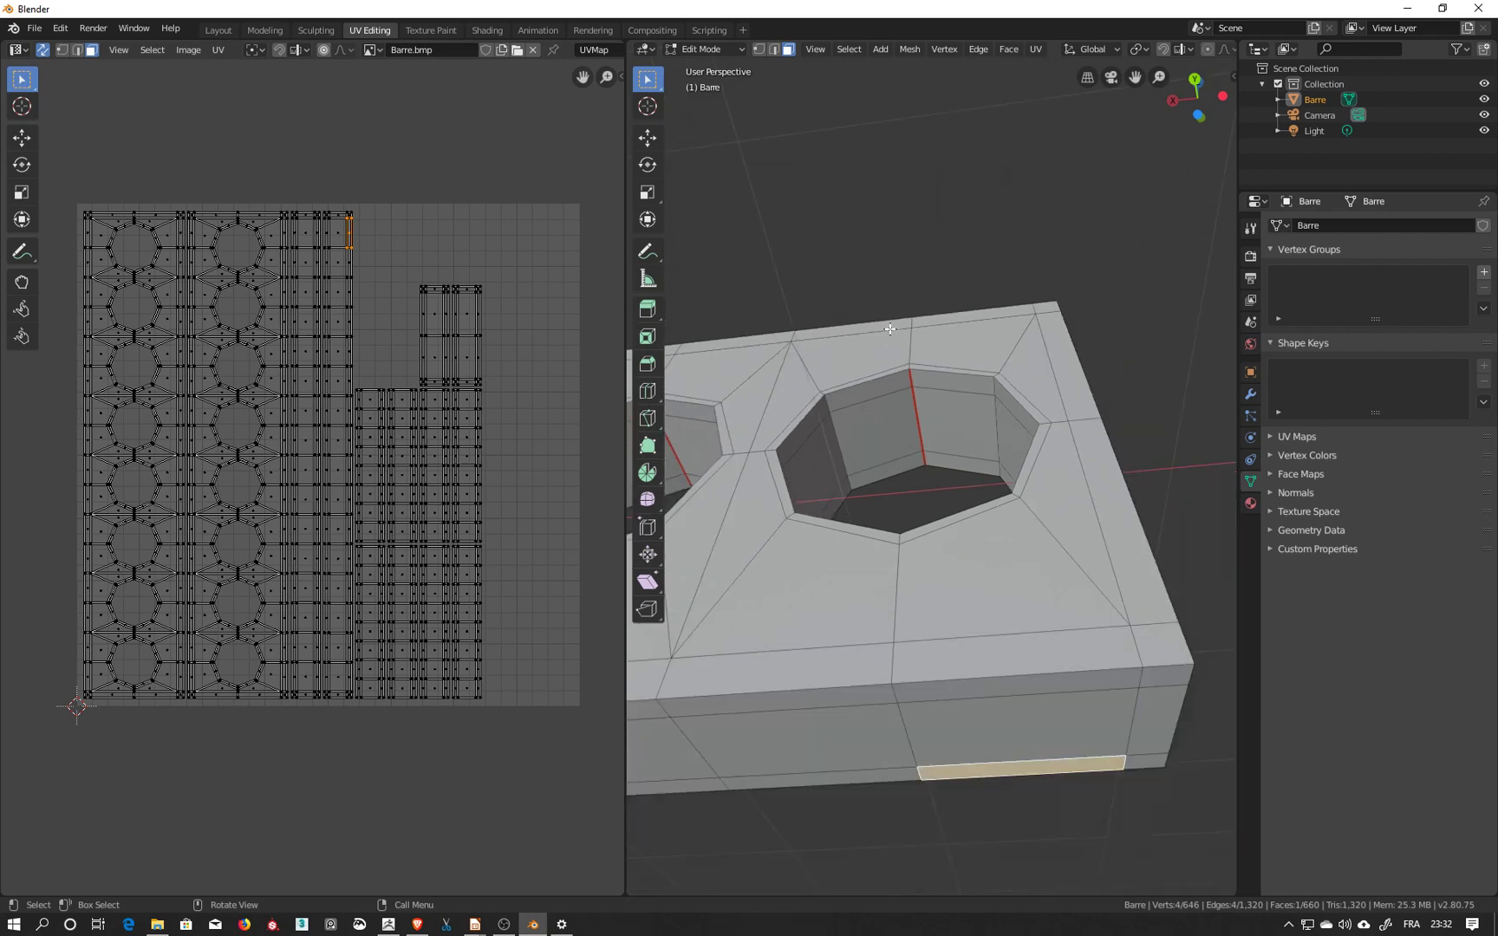
middle_click_drag(949, 317, 990, 459)
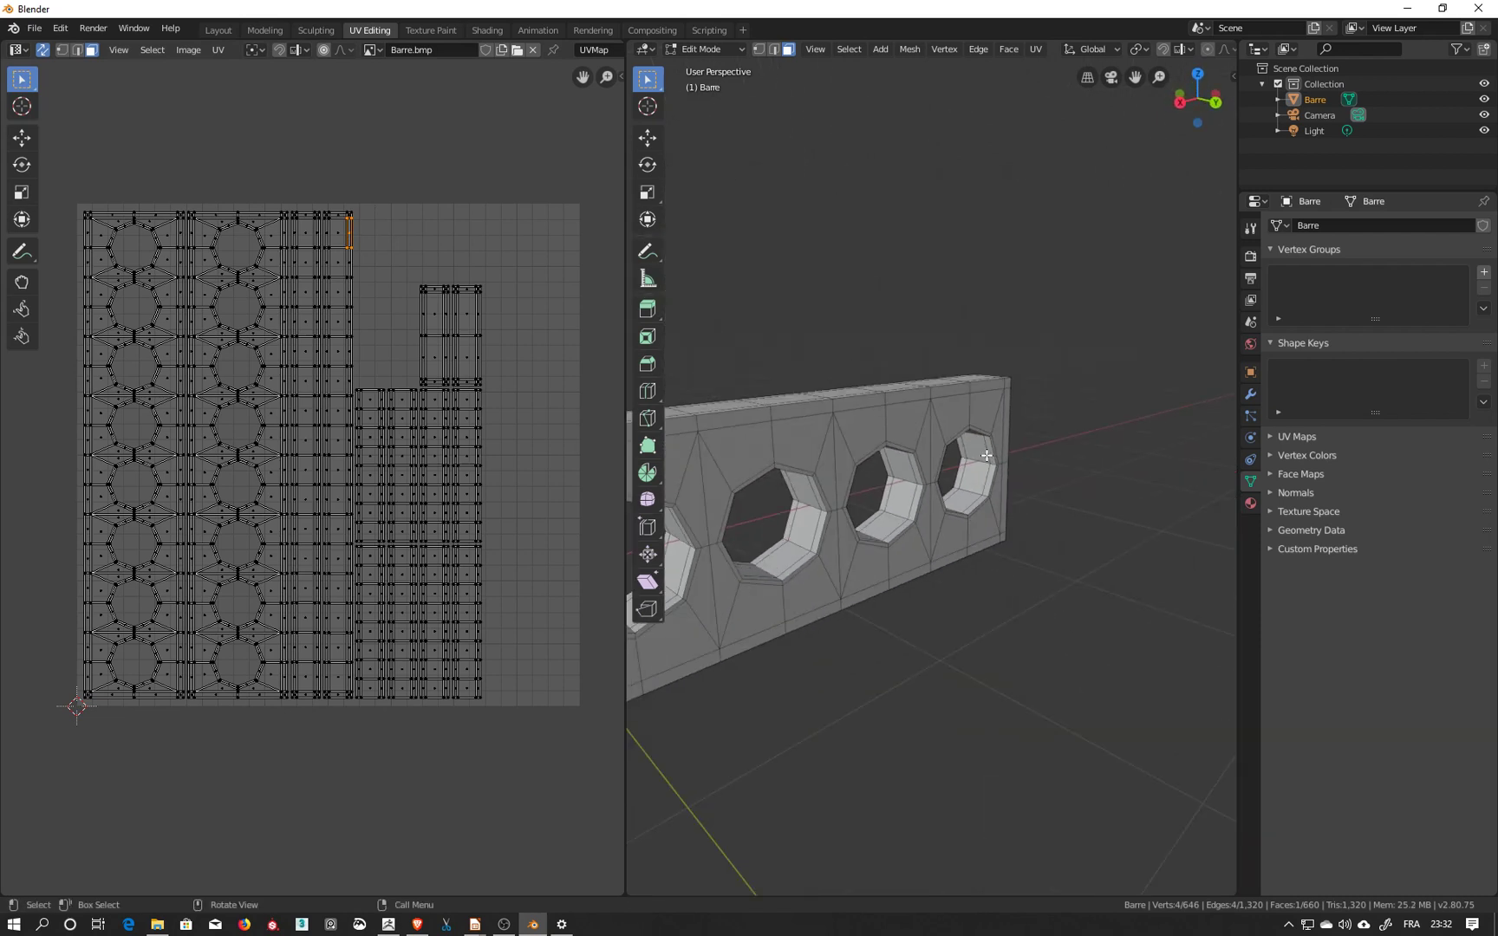
middle_click_drag(876, 355, 1022, 341)
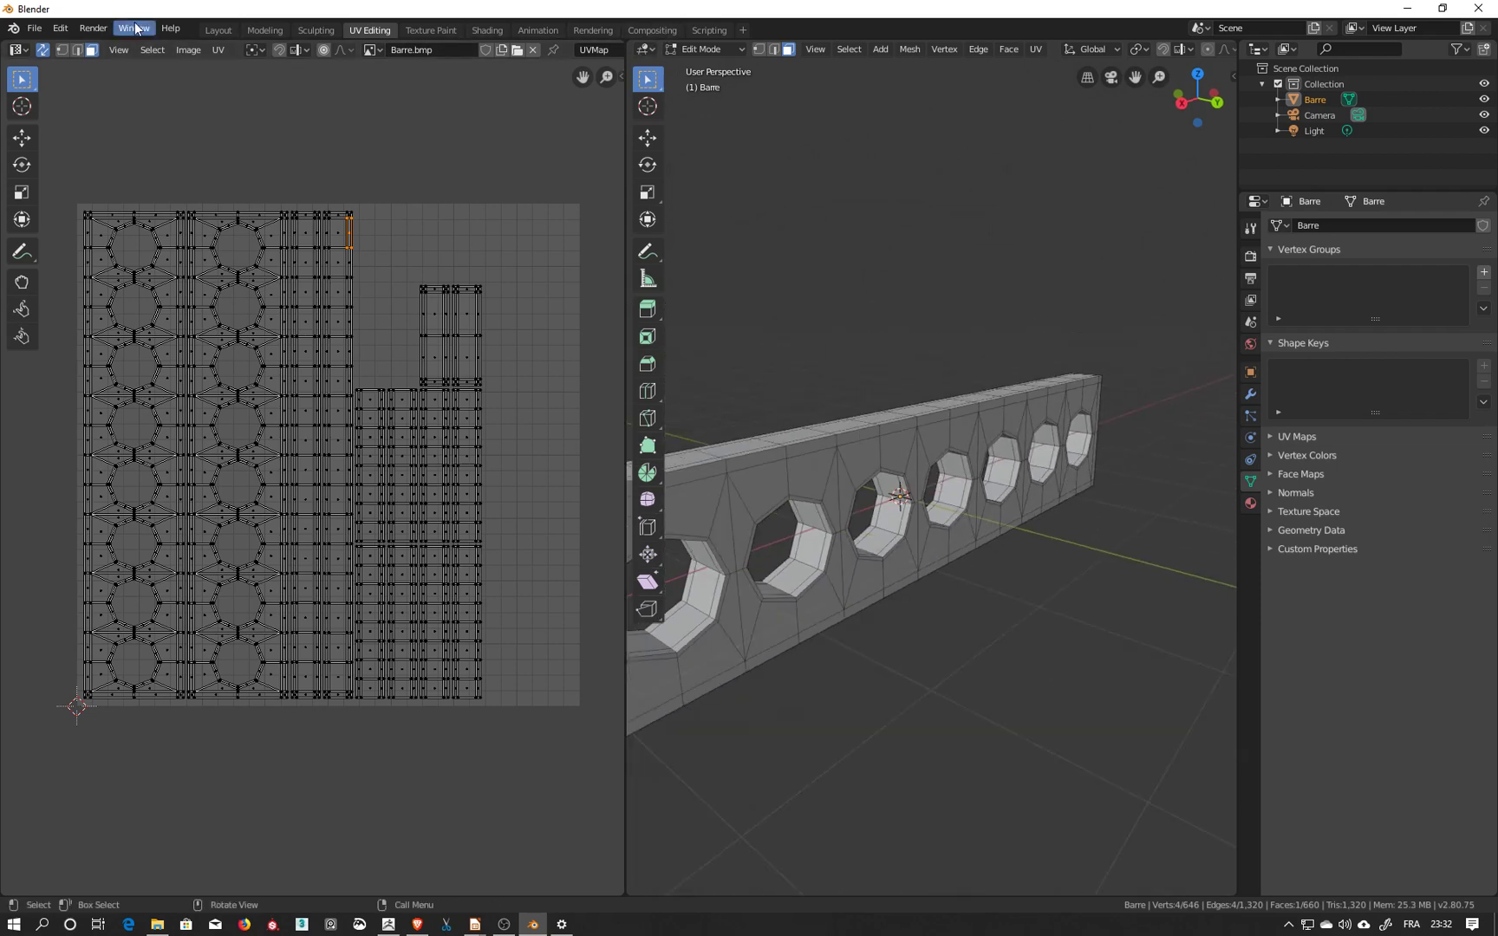
left_click(218, 30)
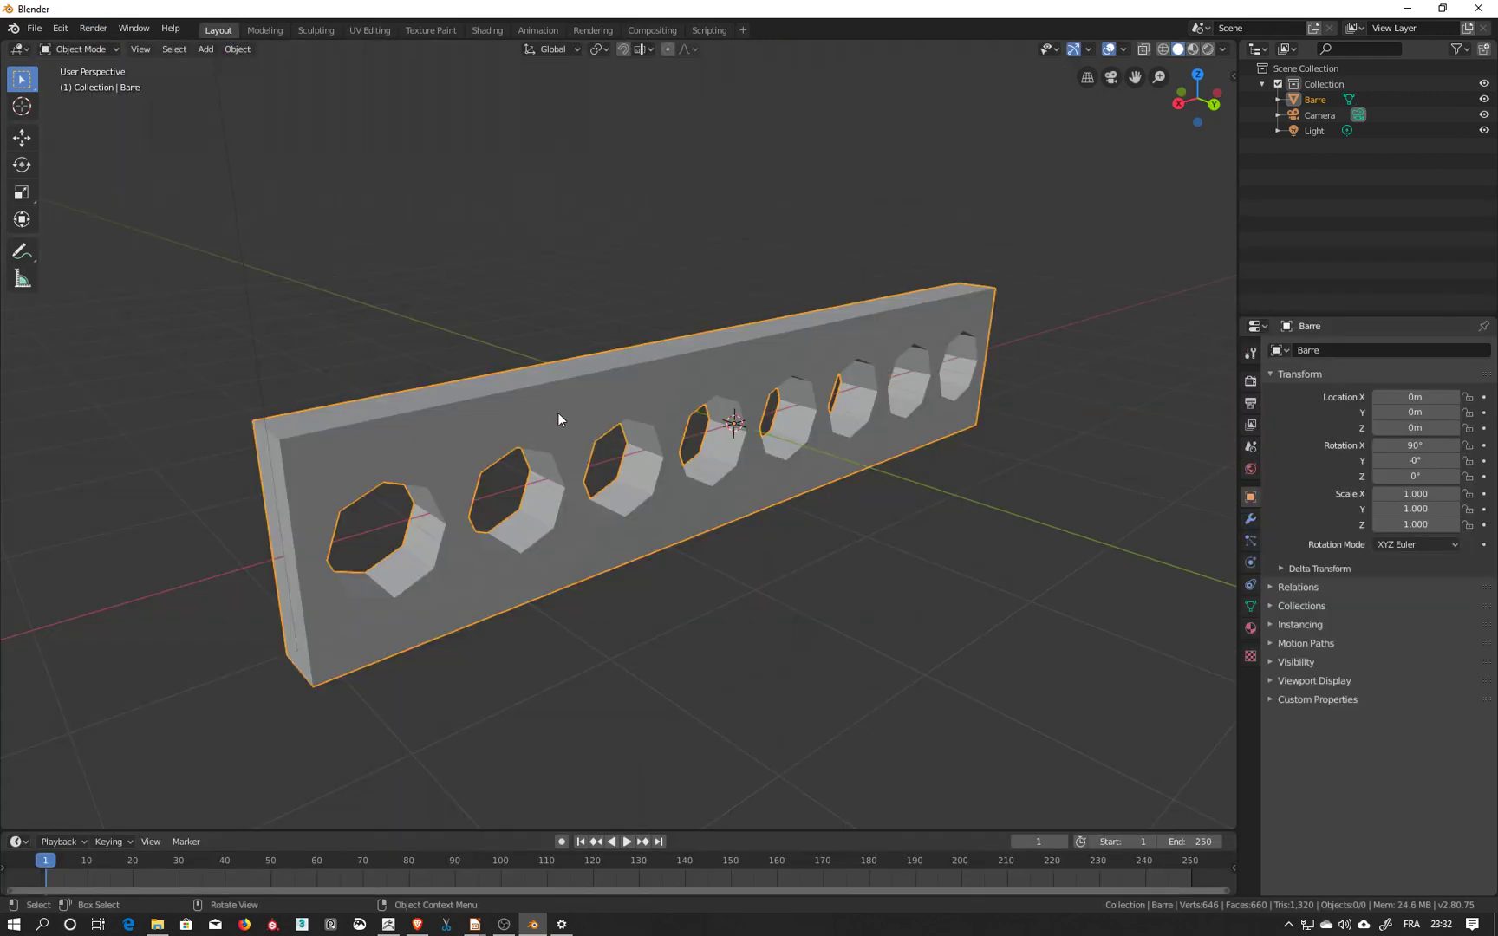
left_click(87, 49)
left_click(33, 28)
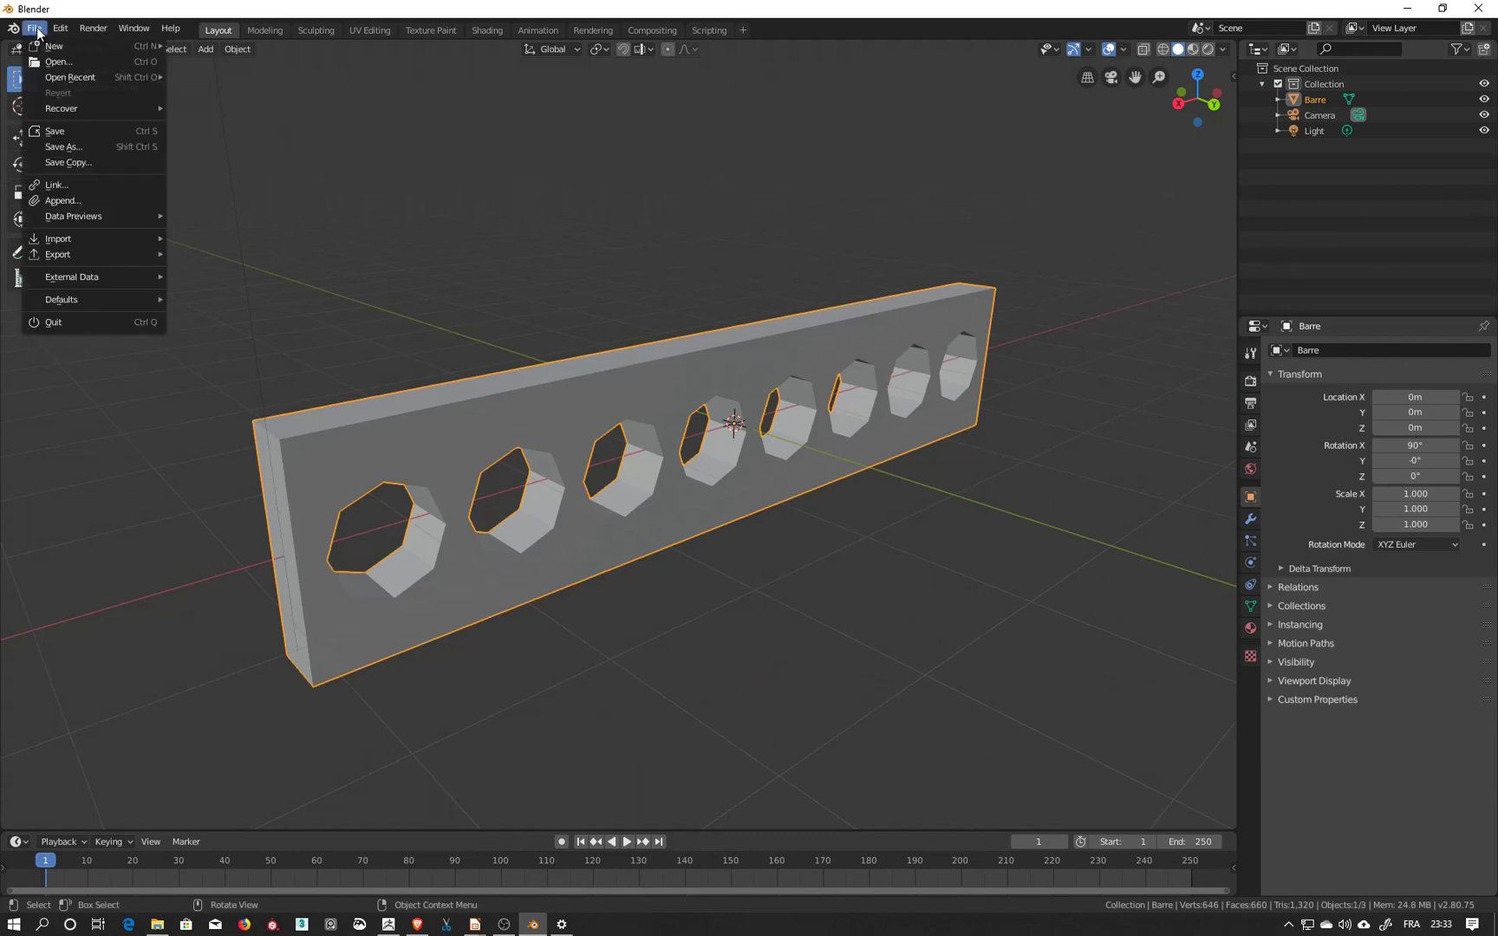
mouse_move(65, 255)
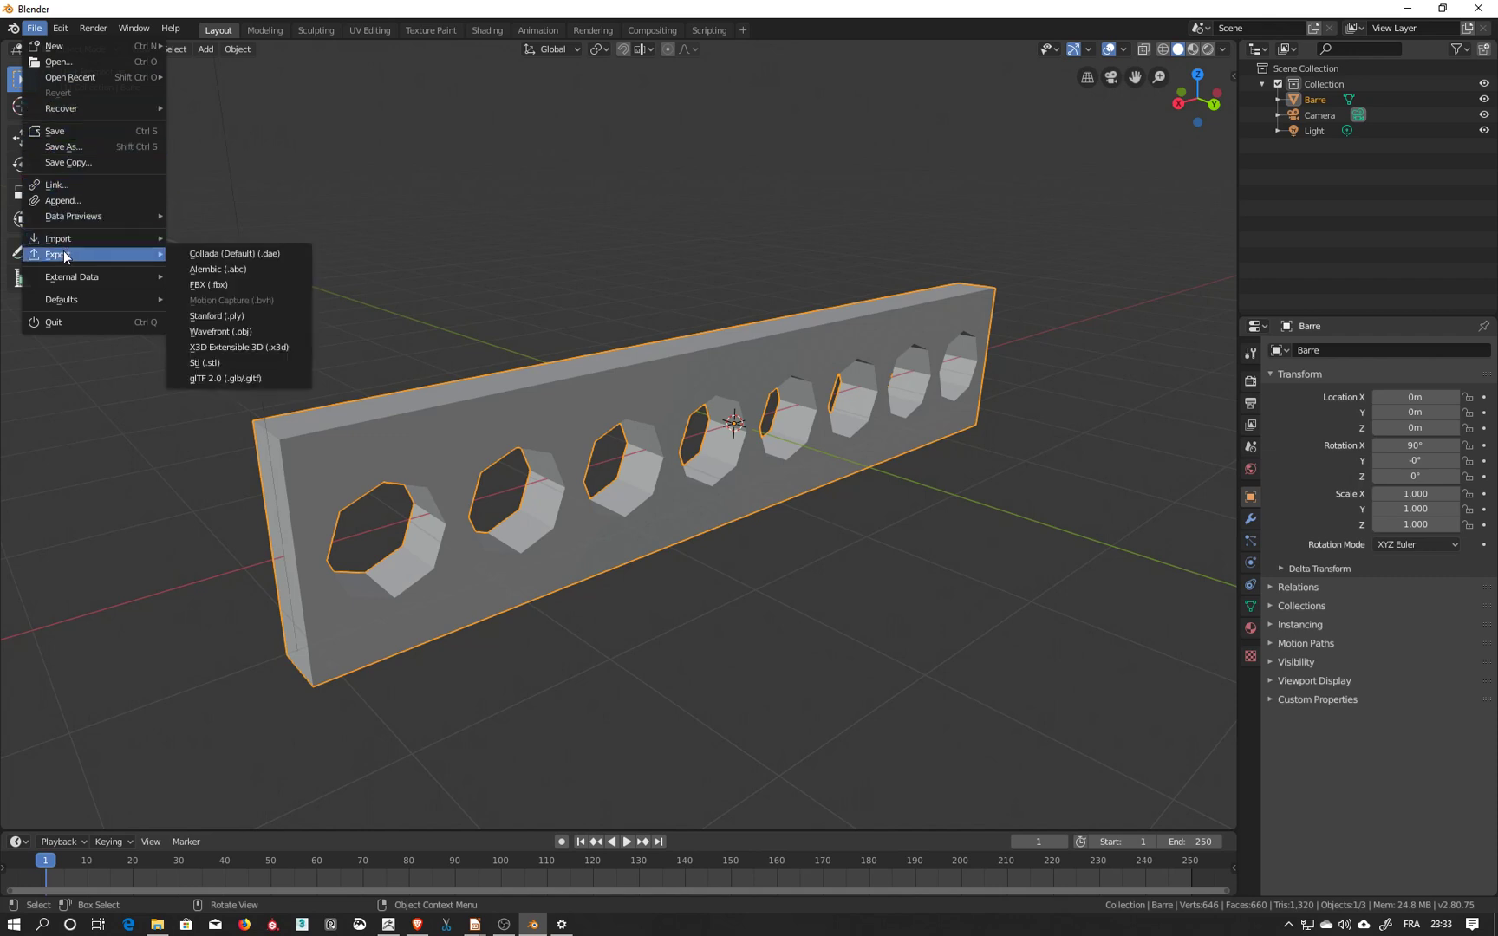
left_click(227, 331)
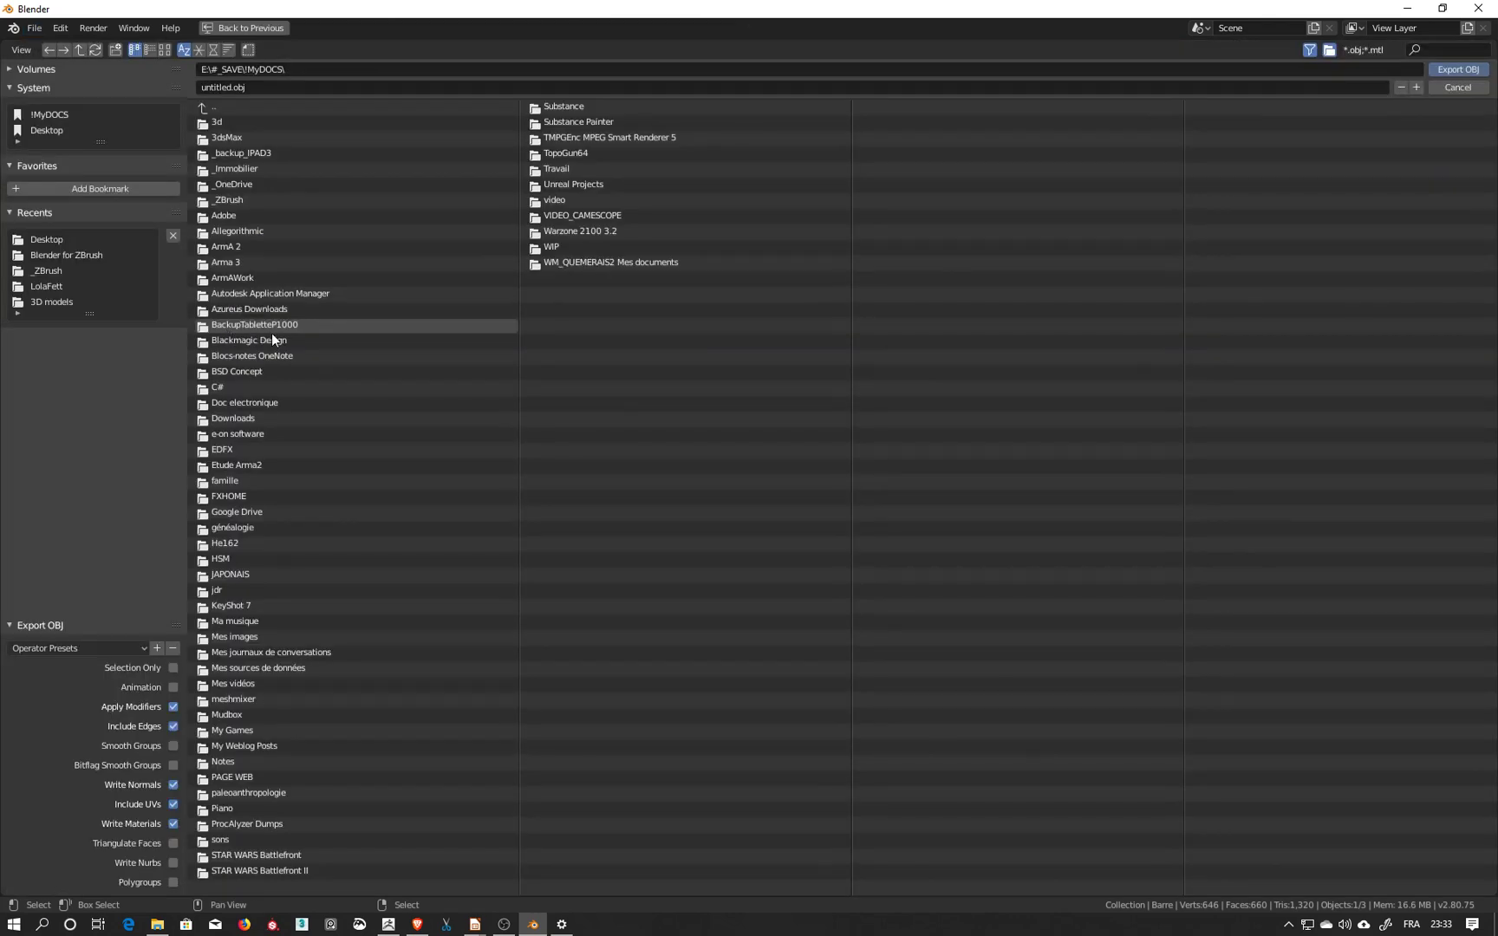
Export the model to the Desktop folder as Barre2.obj.
left_click(47, 132)
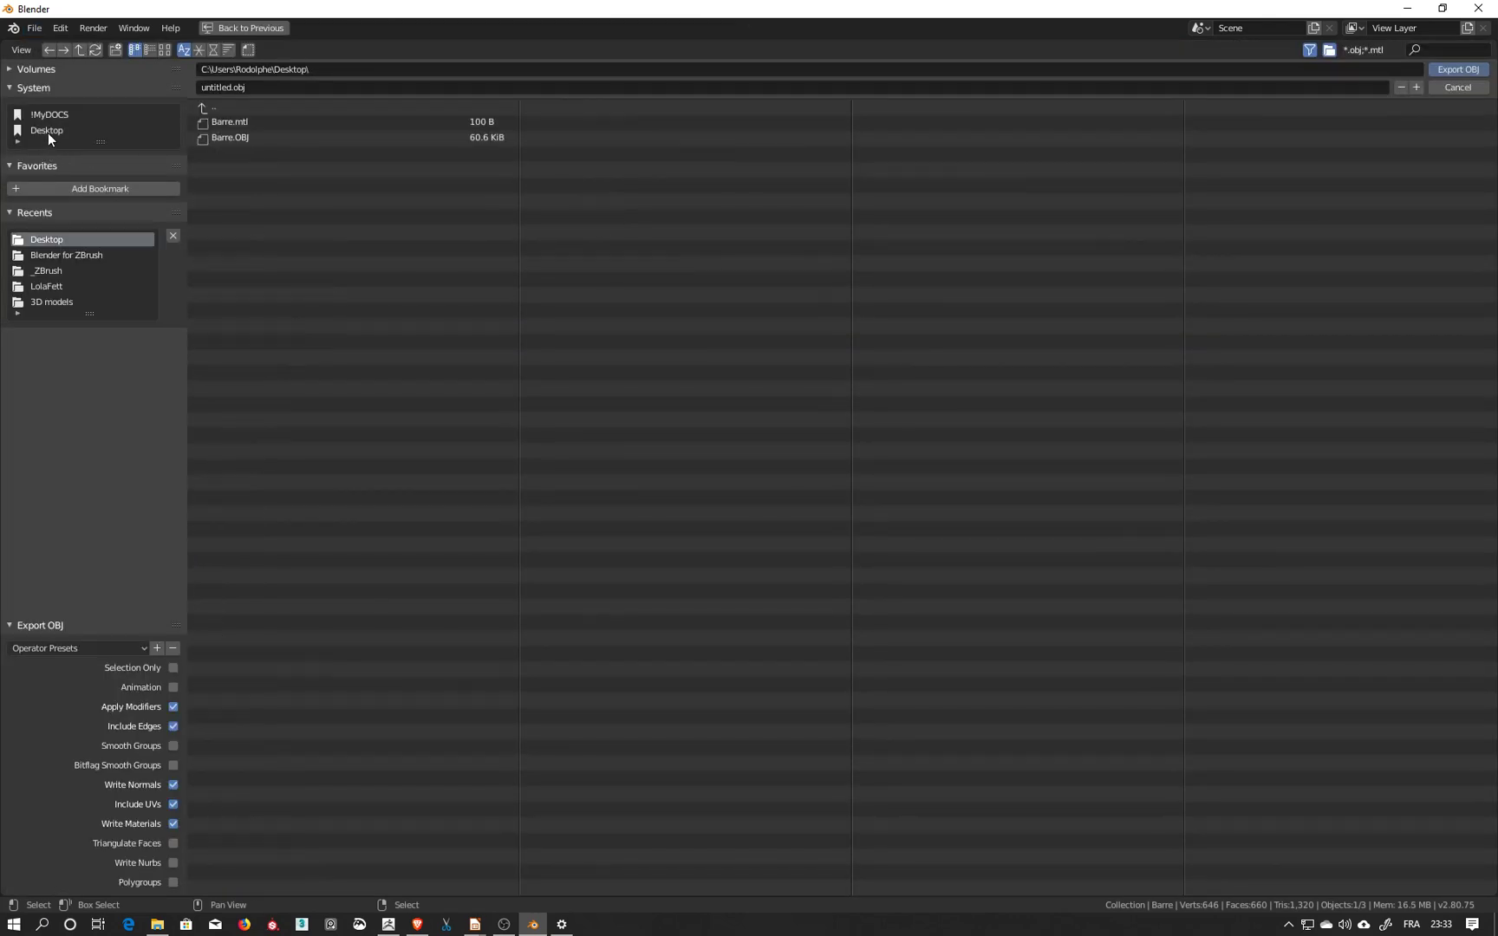
left_click(228, 138)
left_click(224, 87)
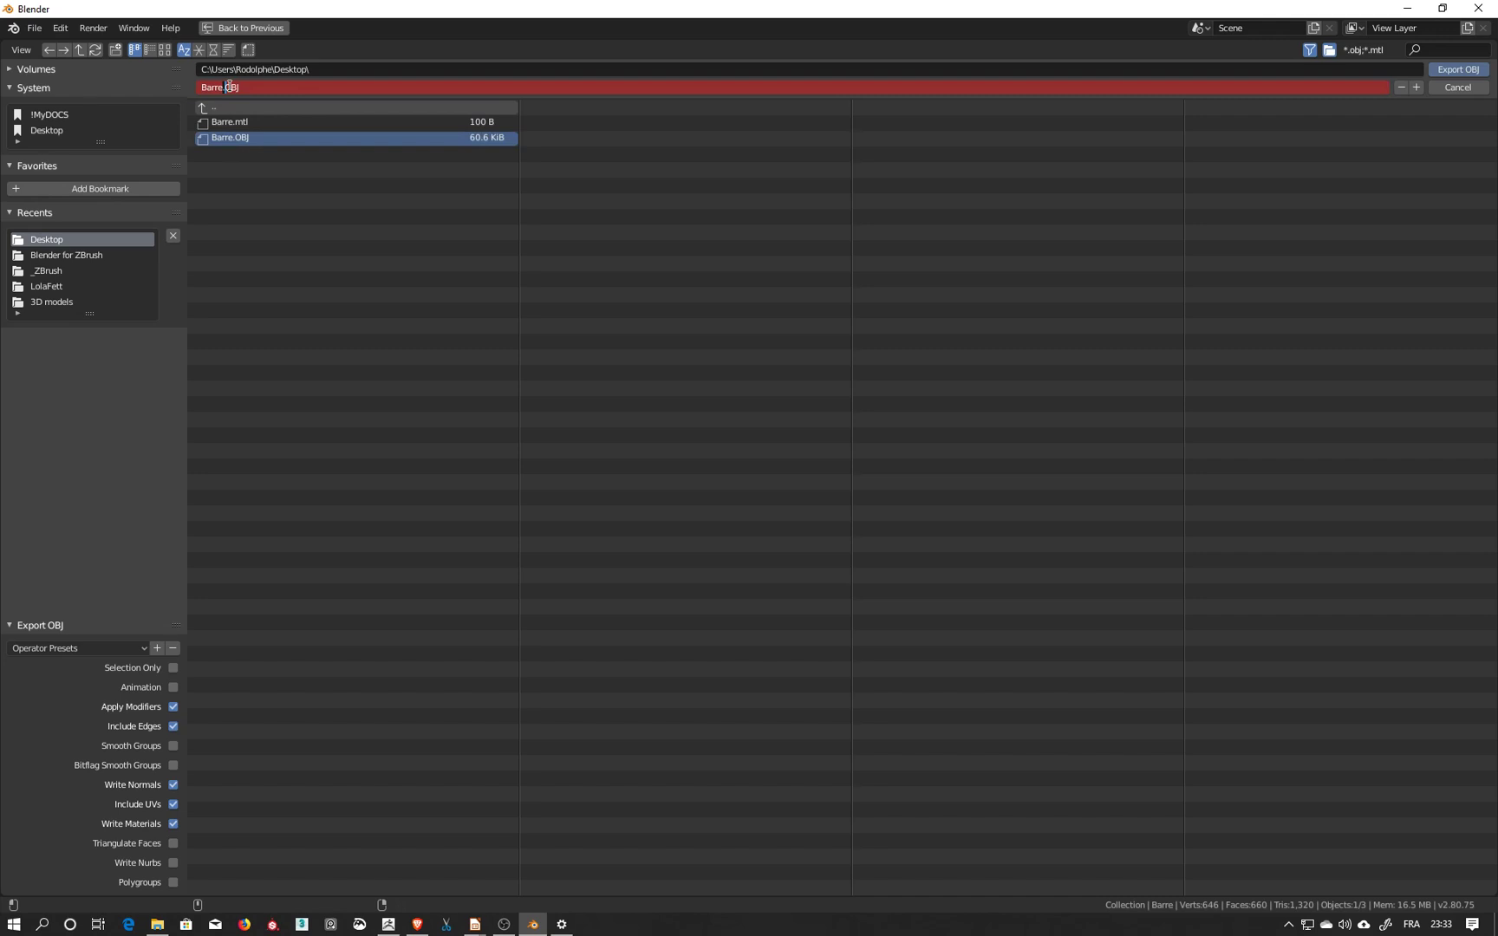
type("2")
key("Return")
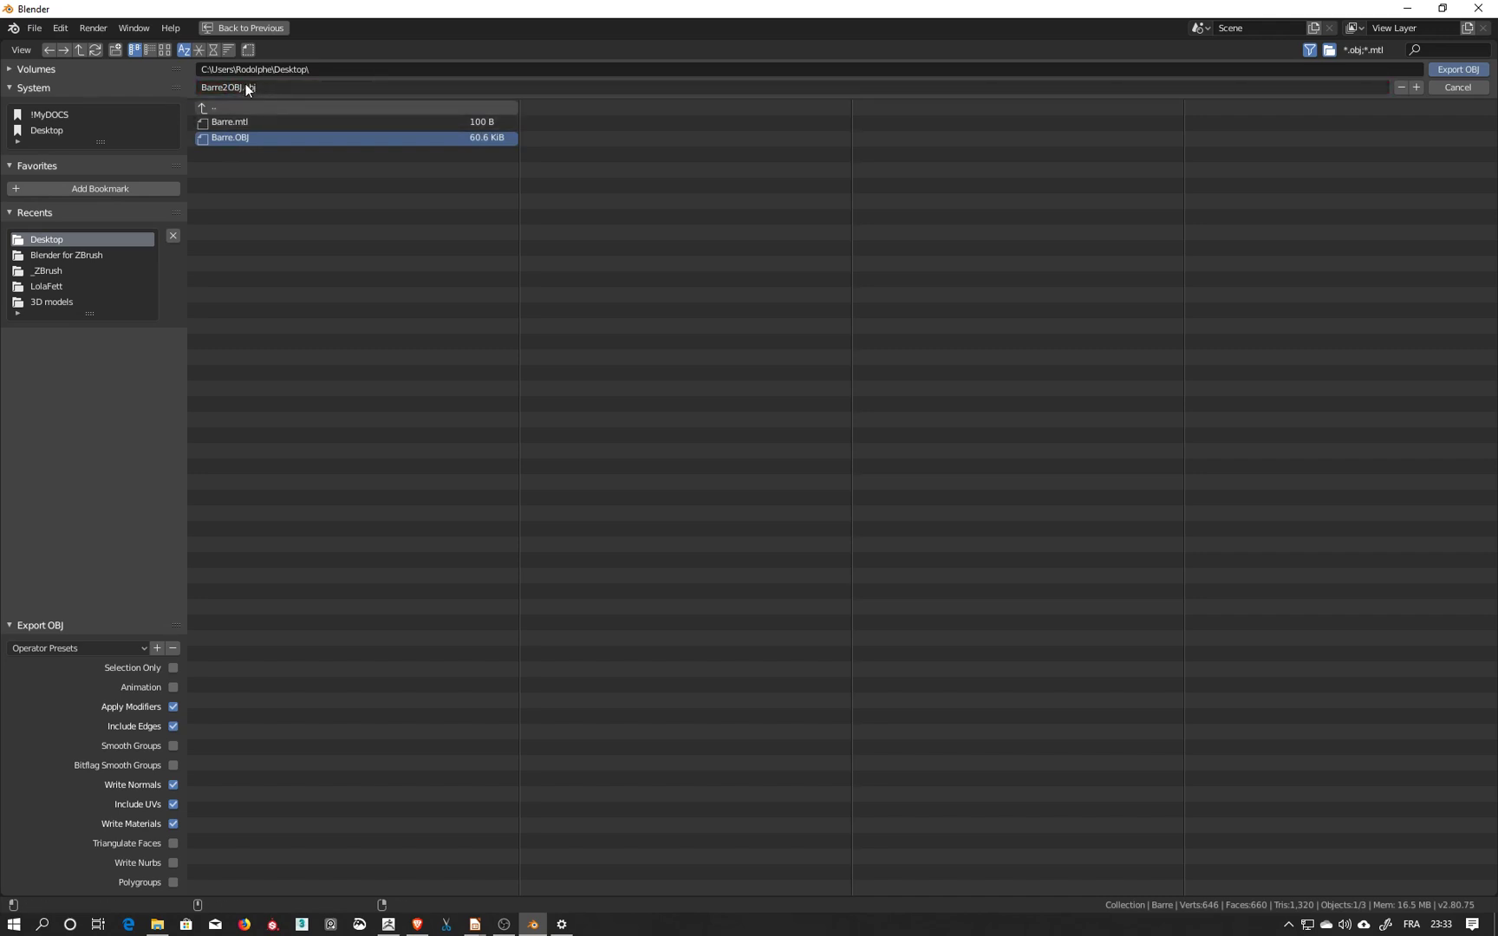
left_click(247, 90)
left_click(244, 89)
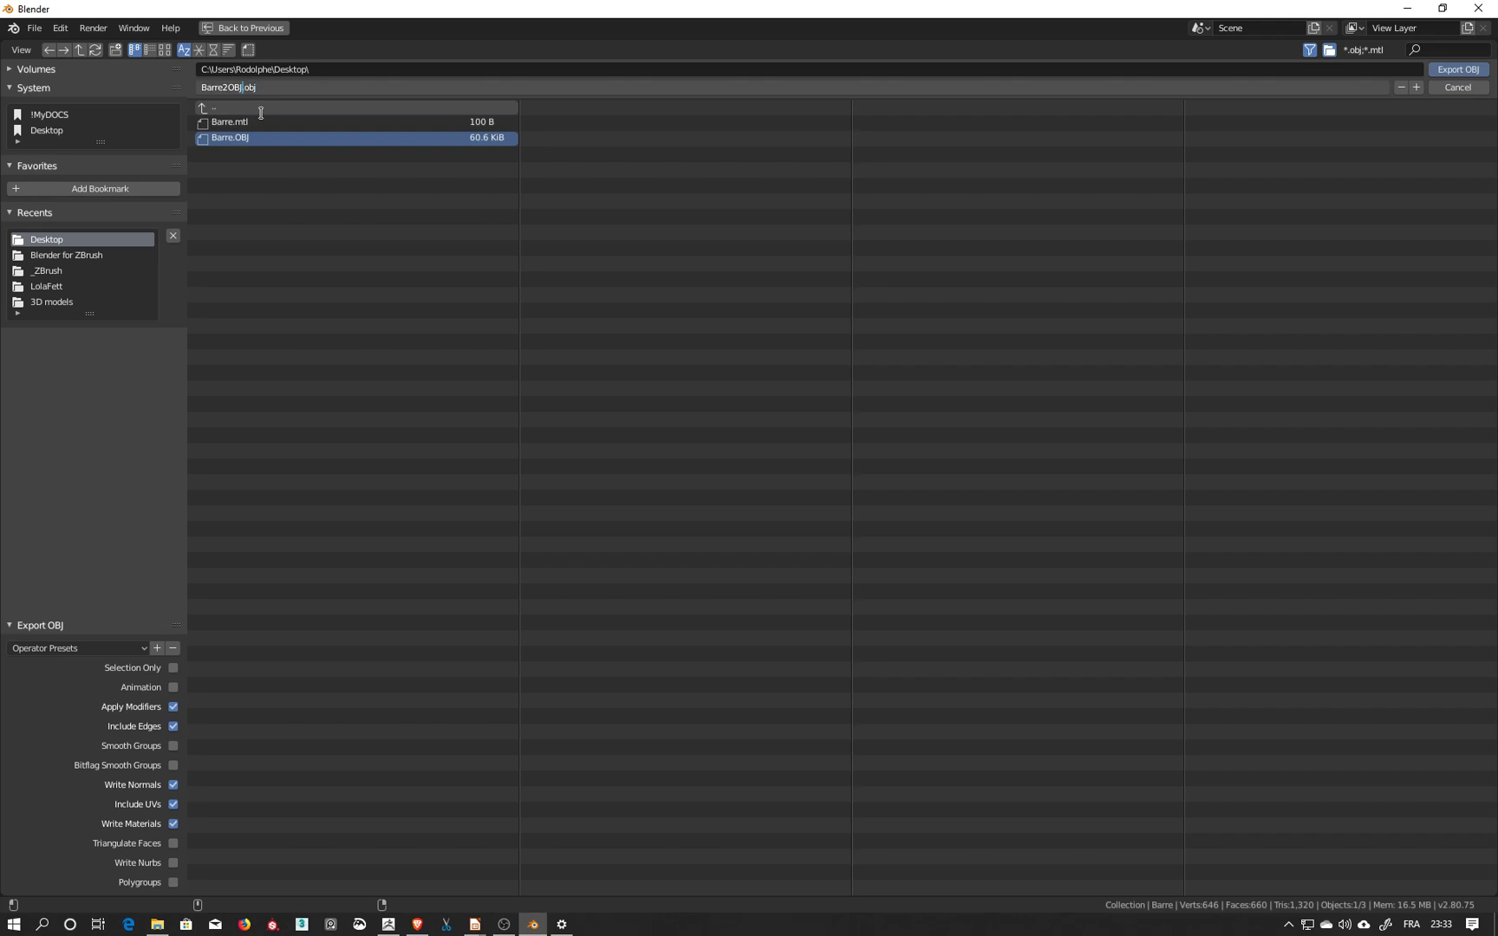
key("BackSpace")
key("BackSpace")
key("BackSpace")
left_click(1444, 71)
left_click(1444, 70)
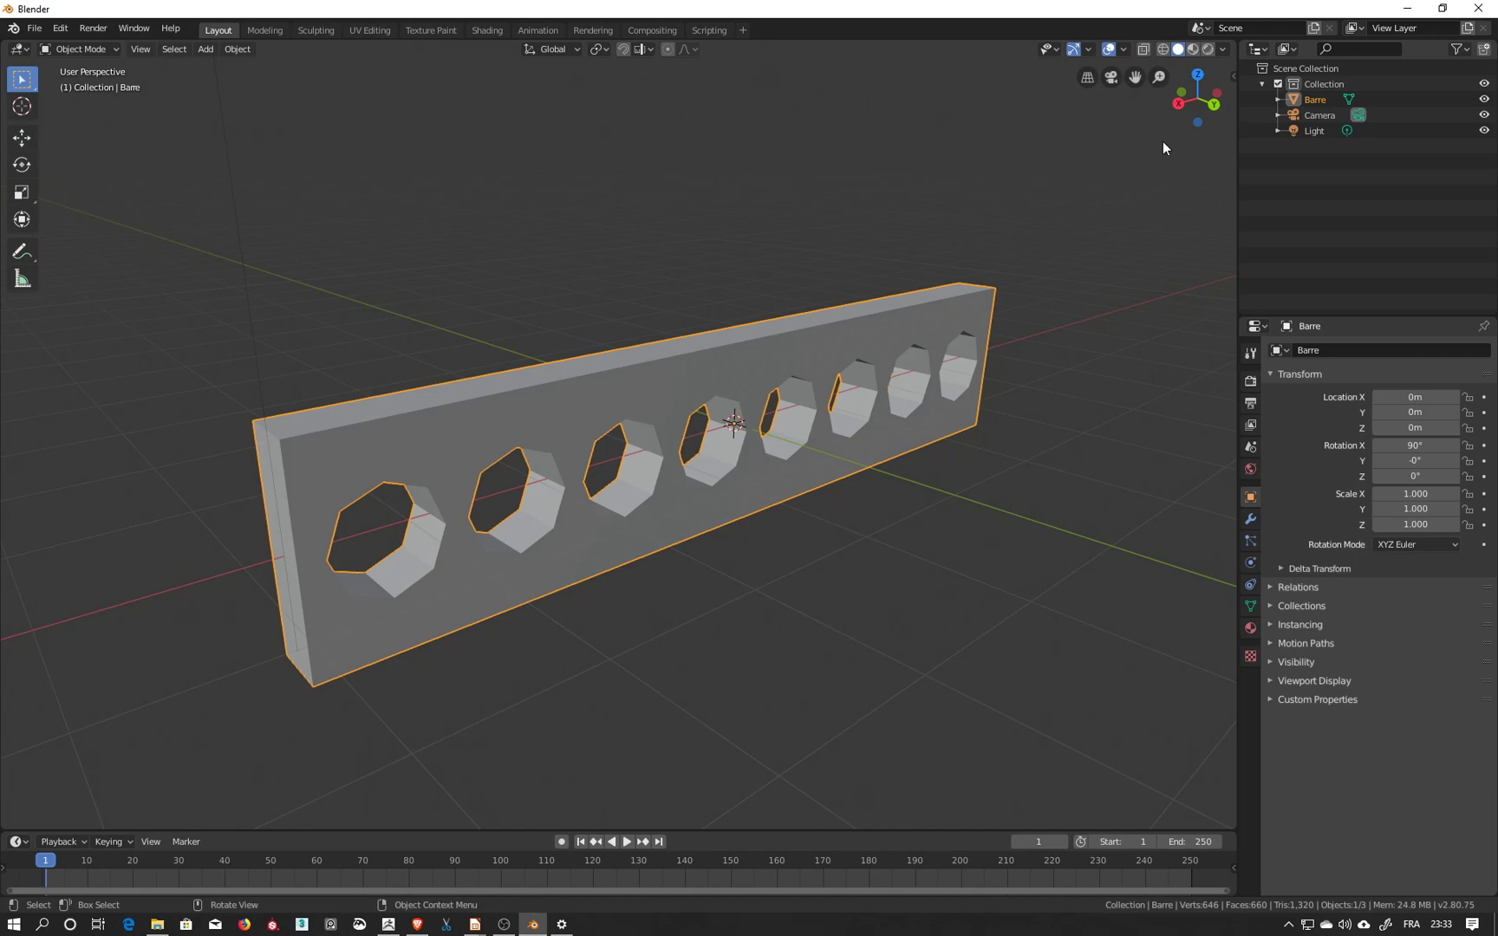
Switch to ZBrush, append a Sphere3D as a second subtool under Barre and make the sphere the active subtool.
key("alt+Tab")
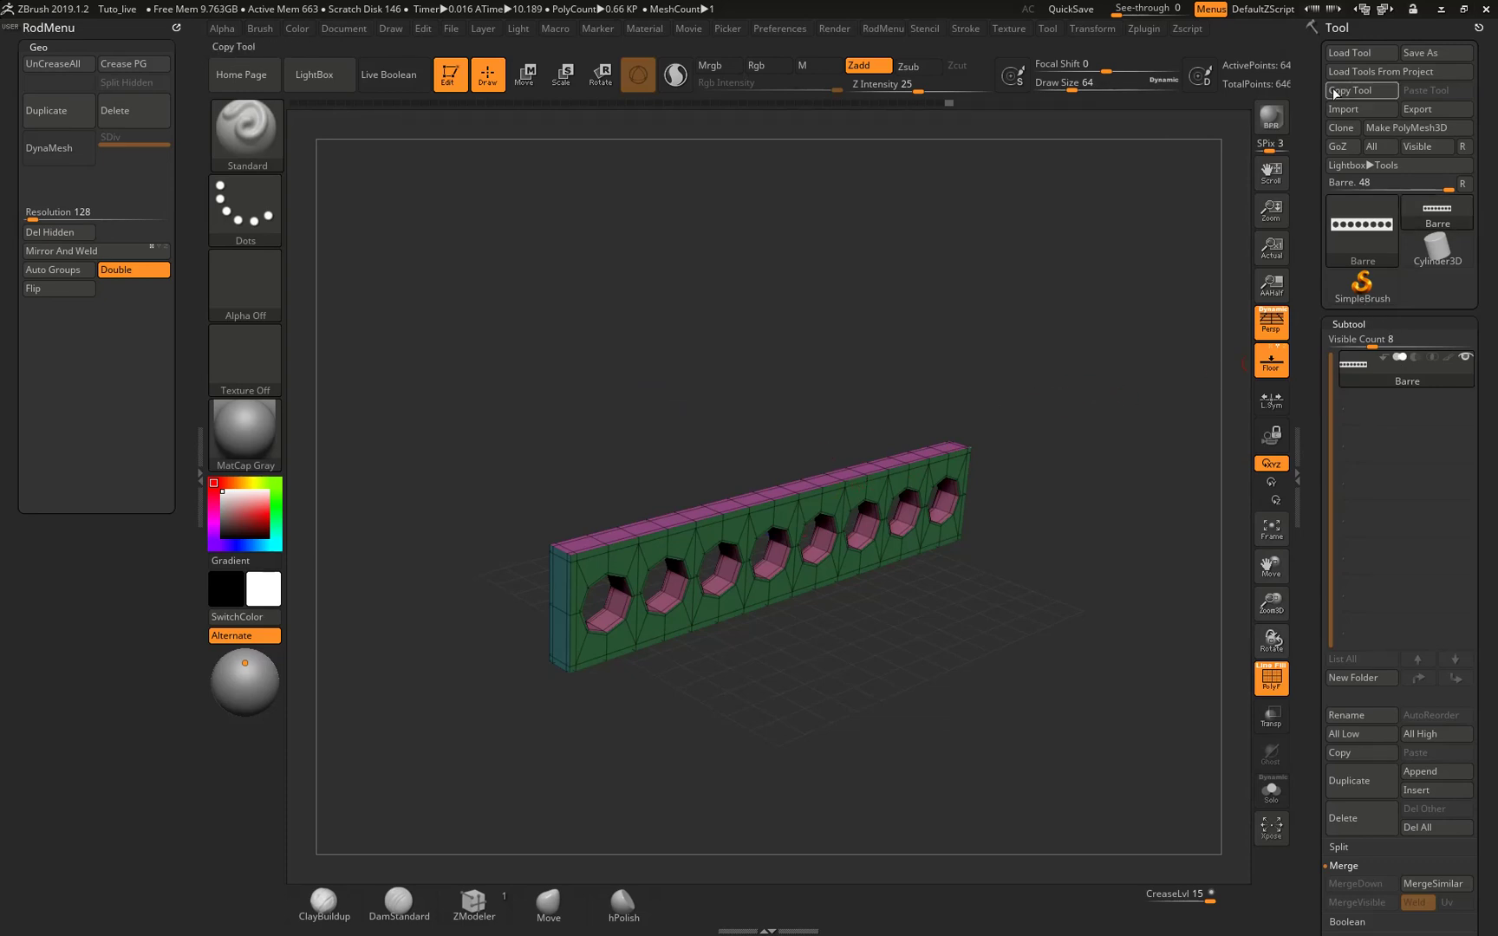
mouse_move(1375, 374)
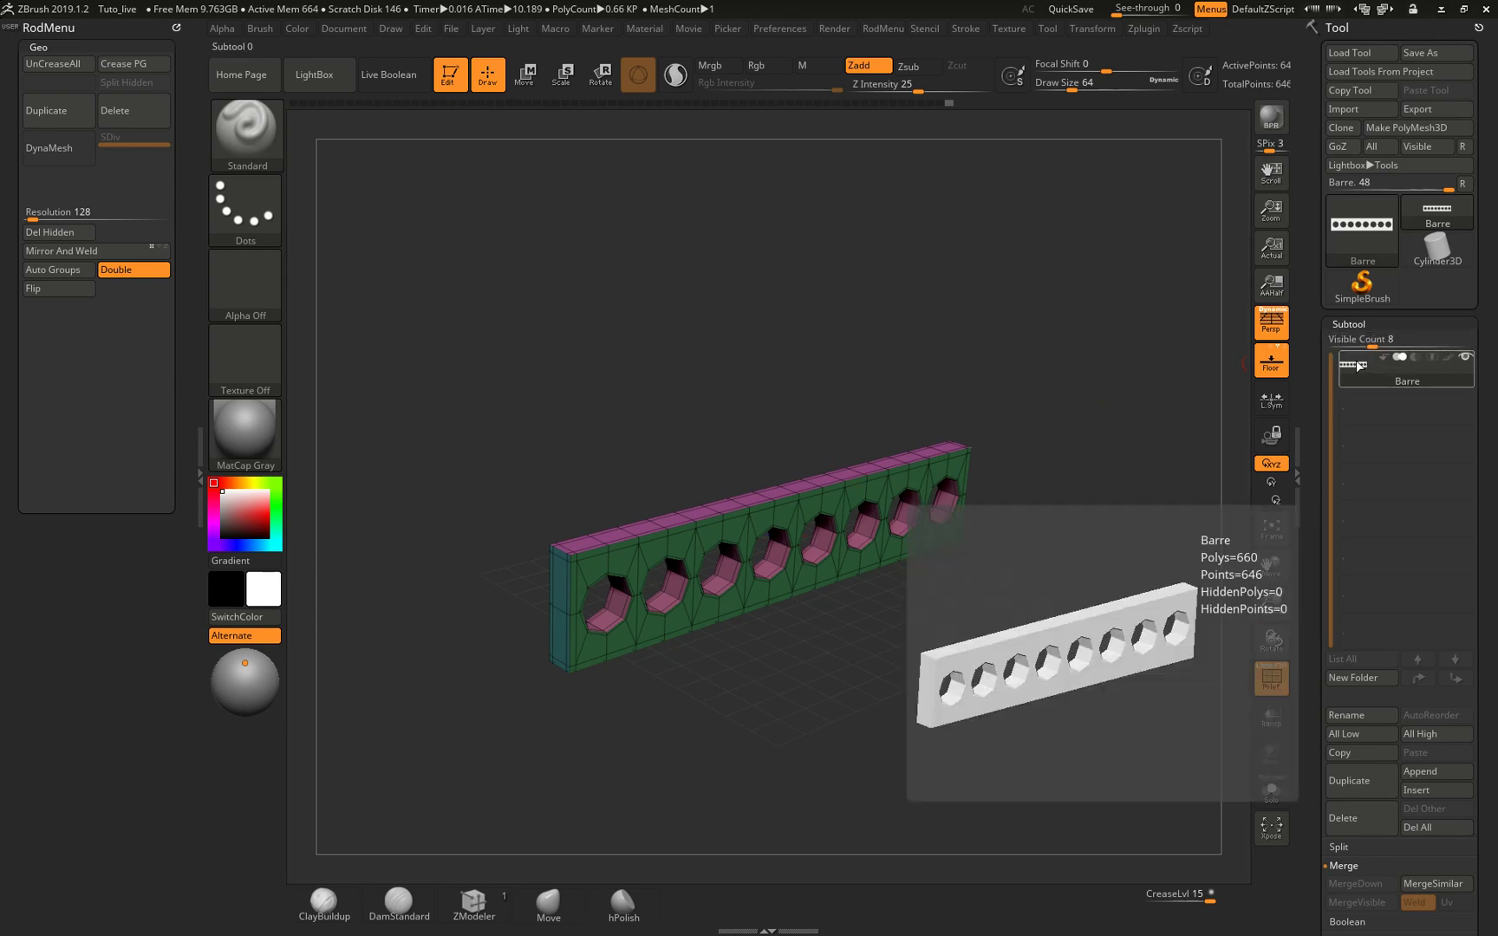
mouse_move(1352, 299)
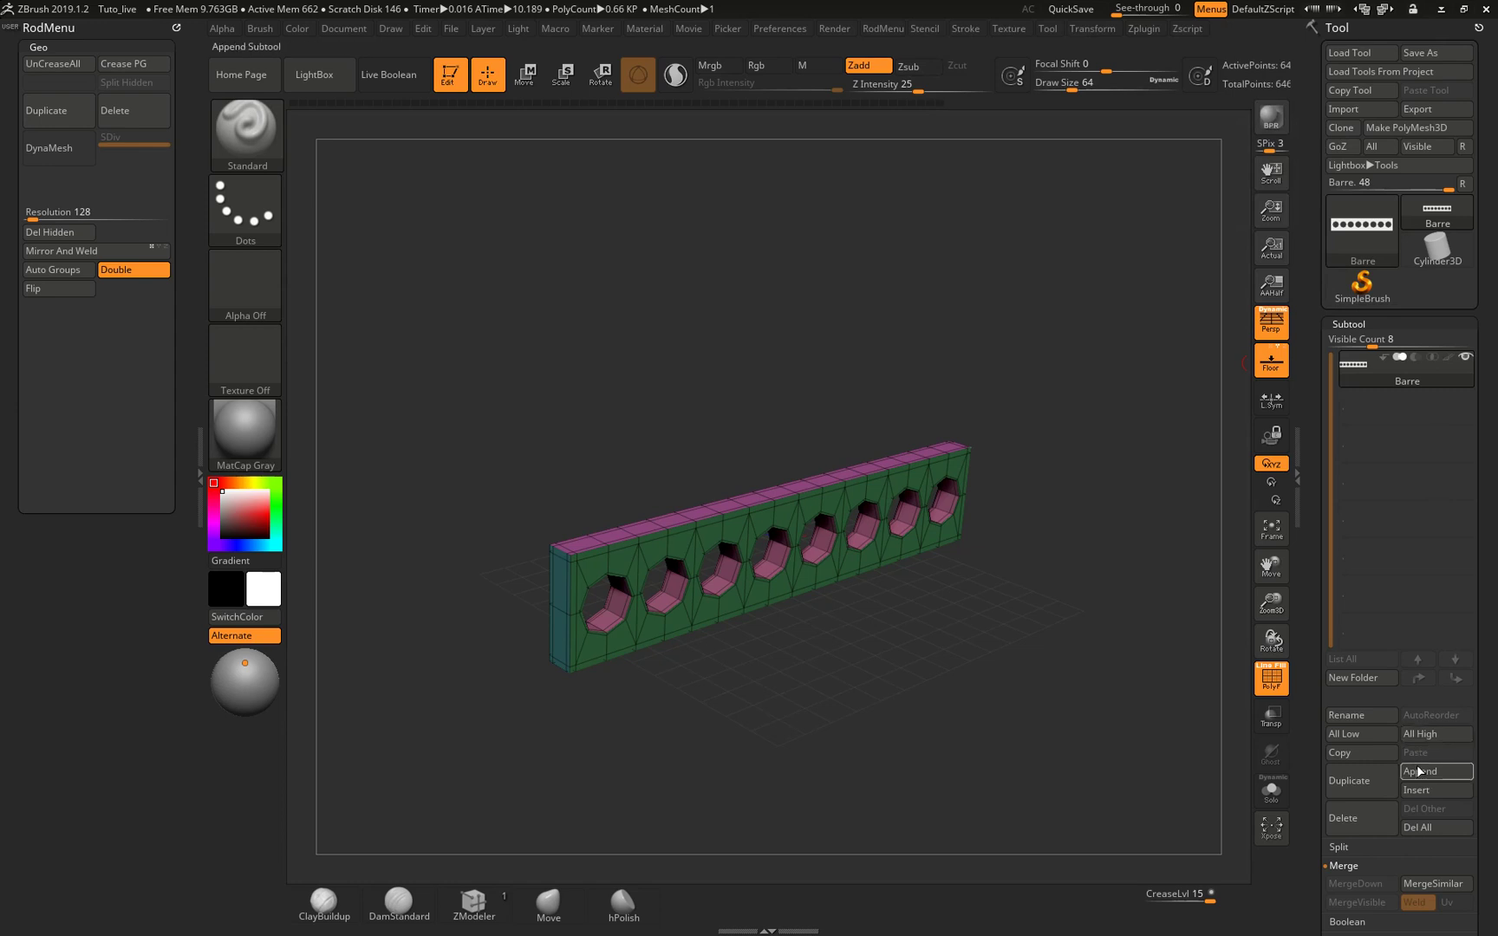
left_click(1424, 773)
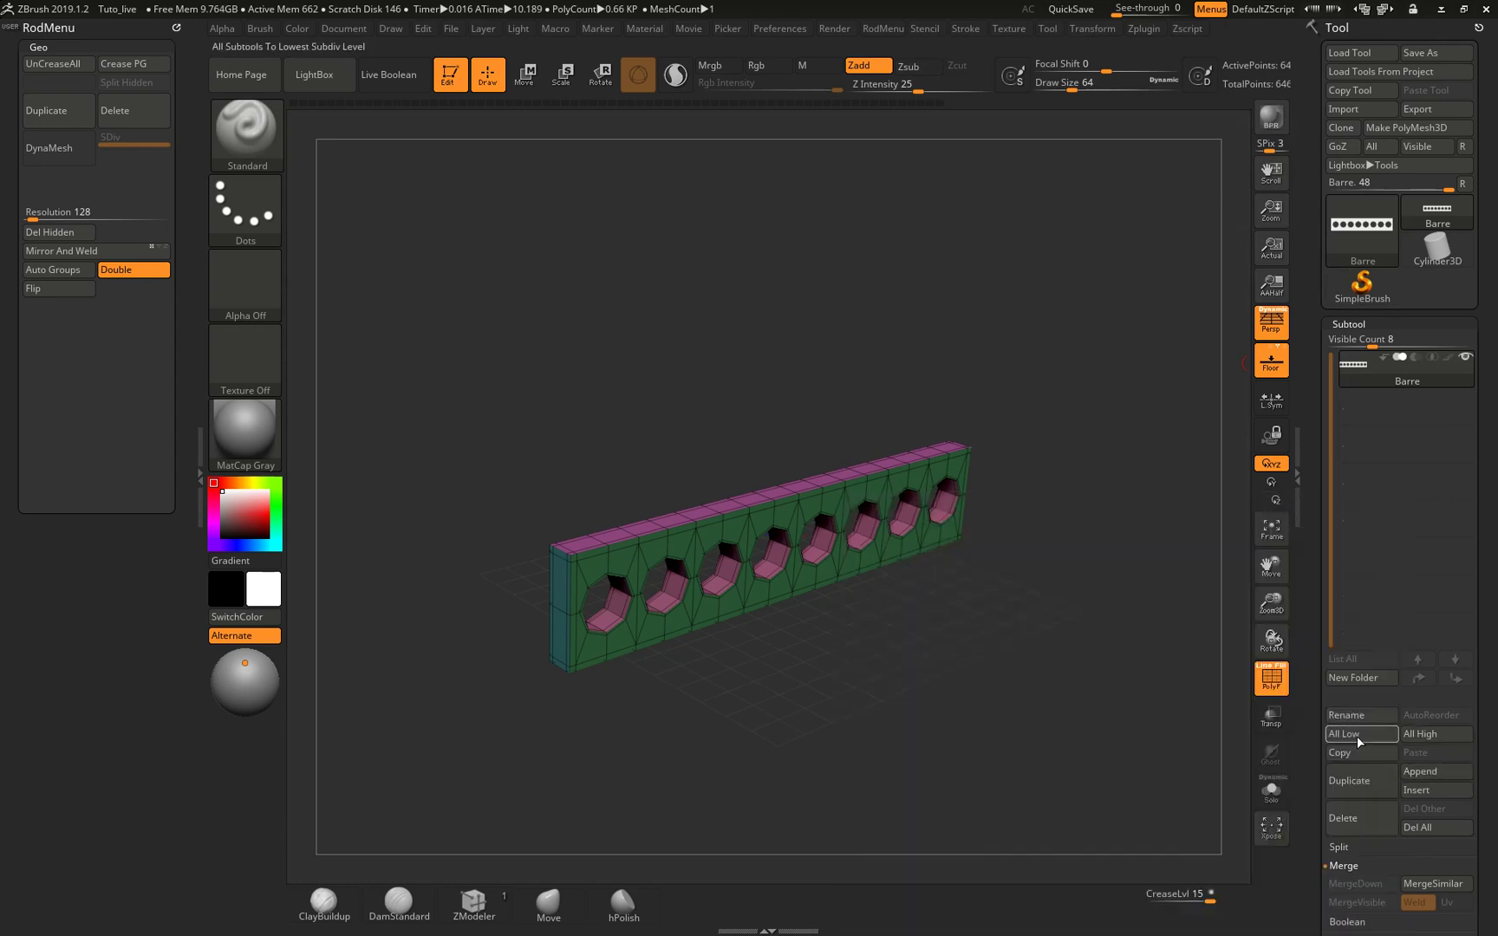
left_click(1424, 773)
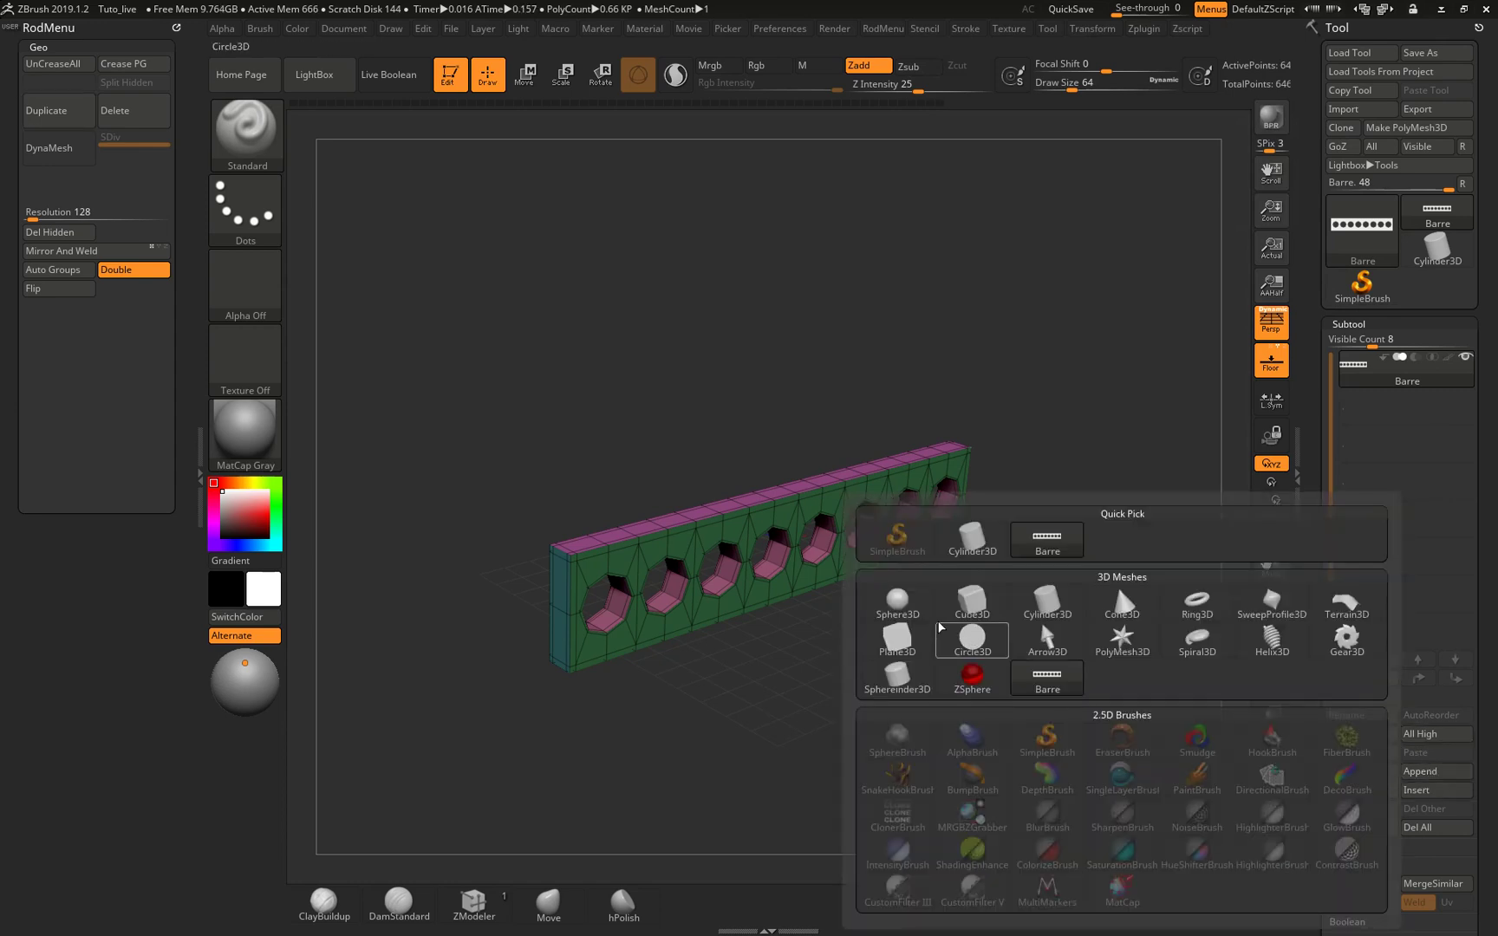
left_click(915, 600)
left_click(1354, 416)
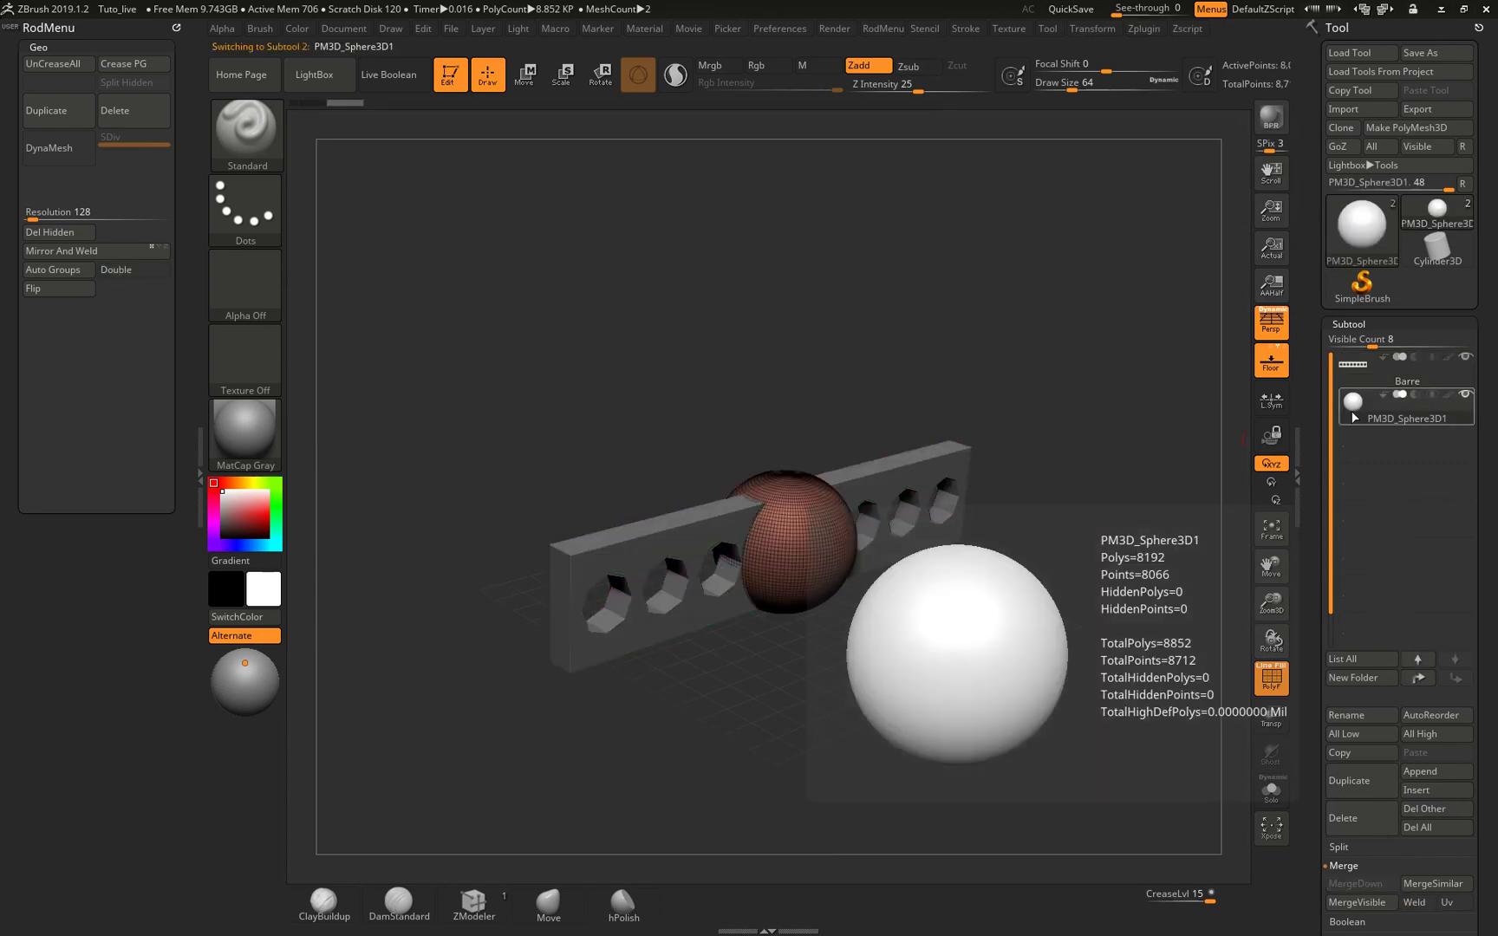
Import Barre2.obj from the Desktop in place of the sphere subtool and hide the original Barre subtool.
left_click(1358, 110)
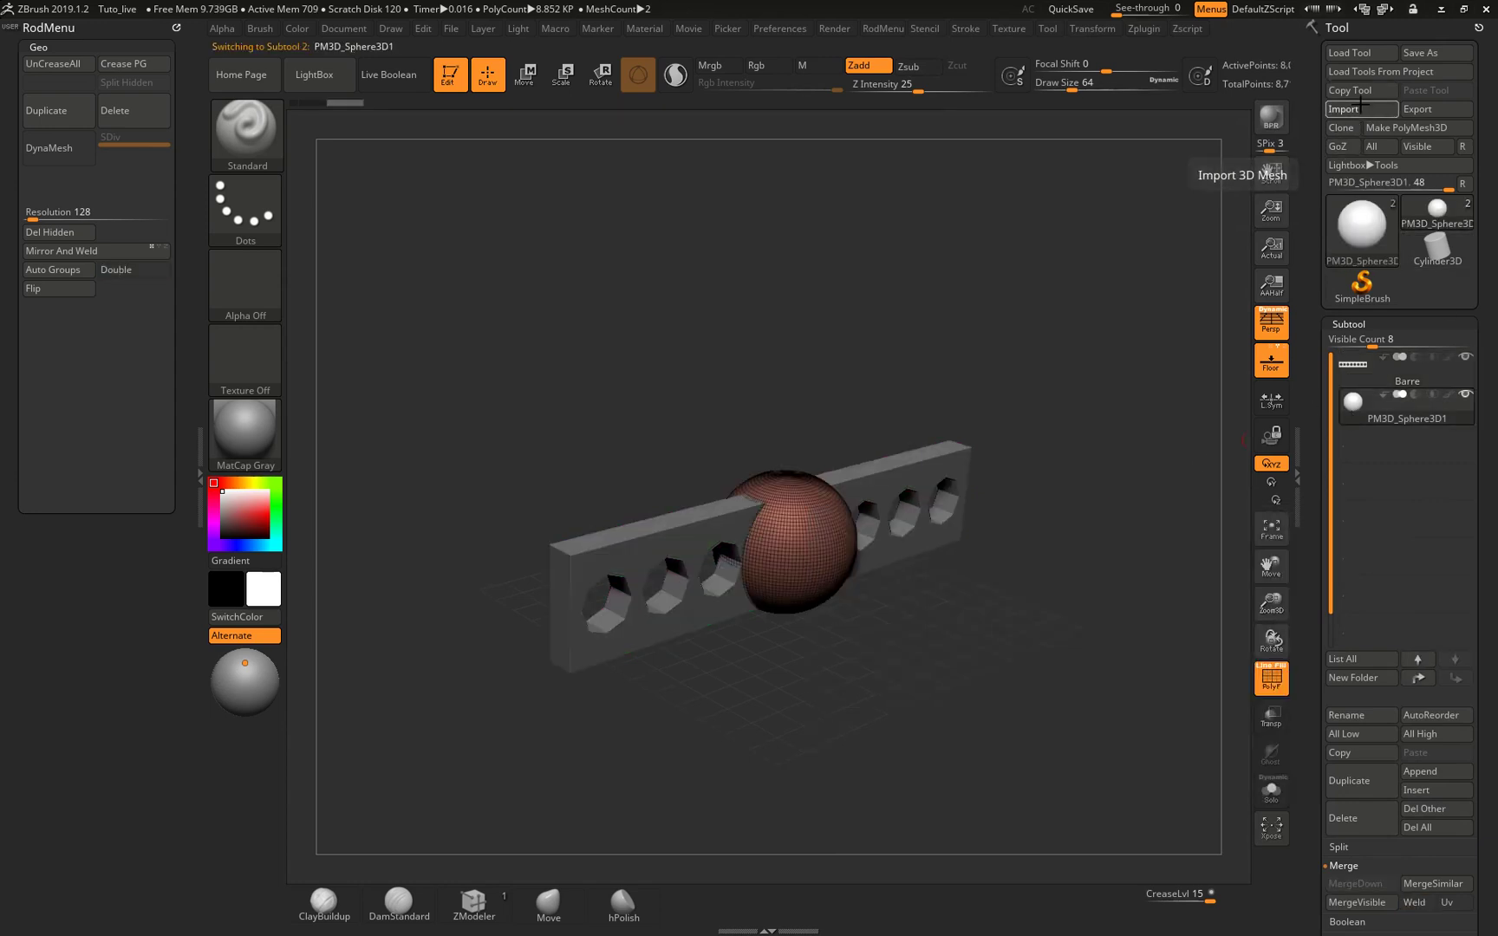
left_click(192, 125)
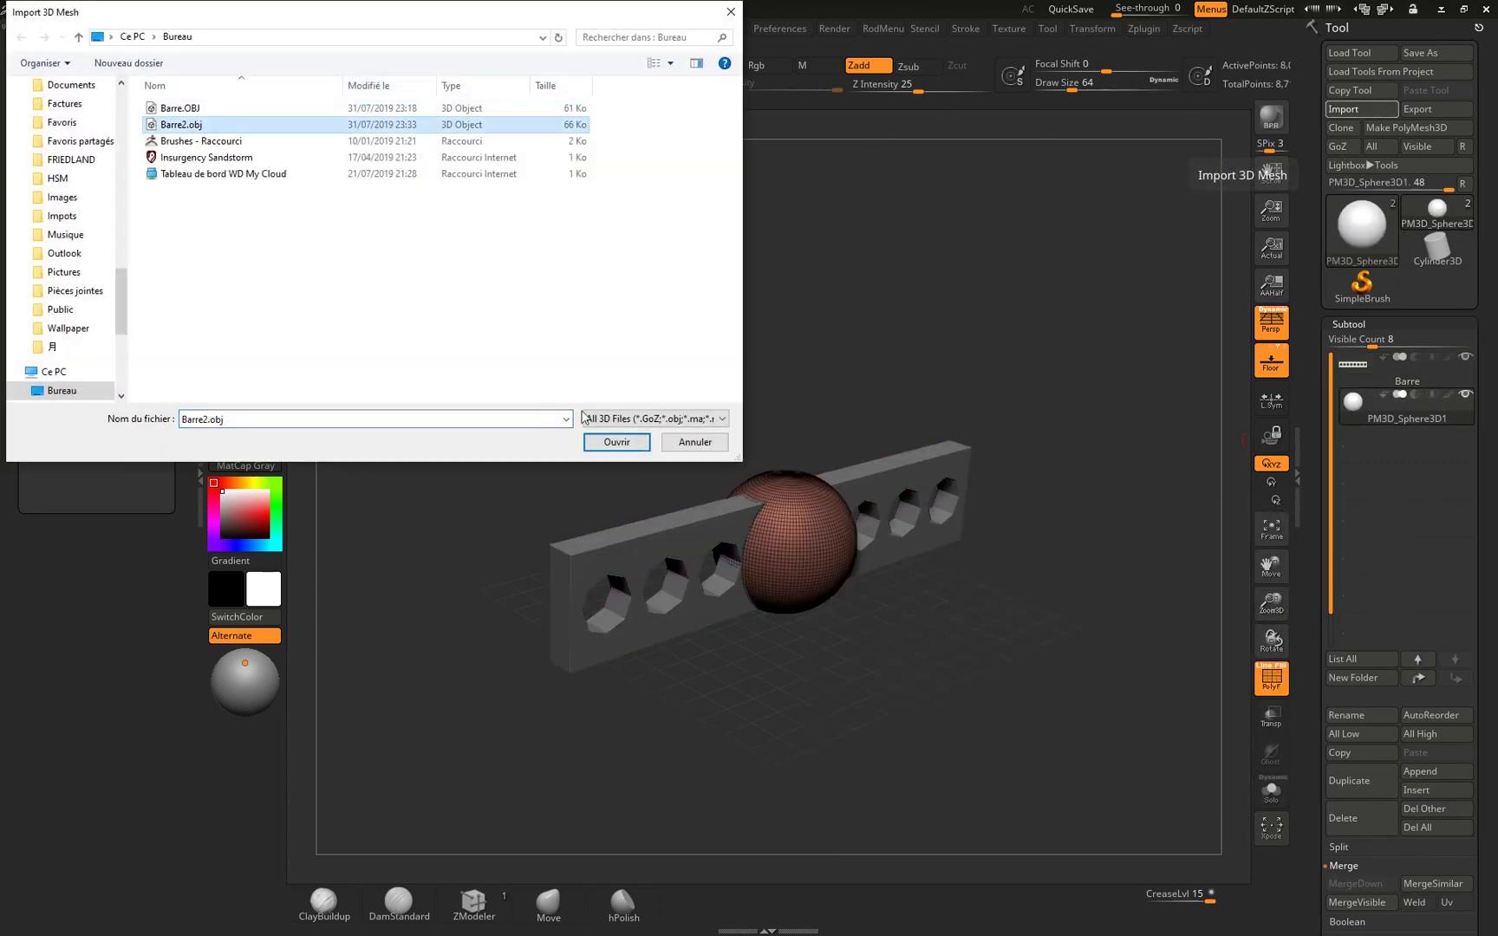
left_click(612, 442)
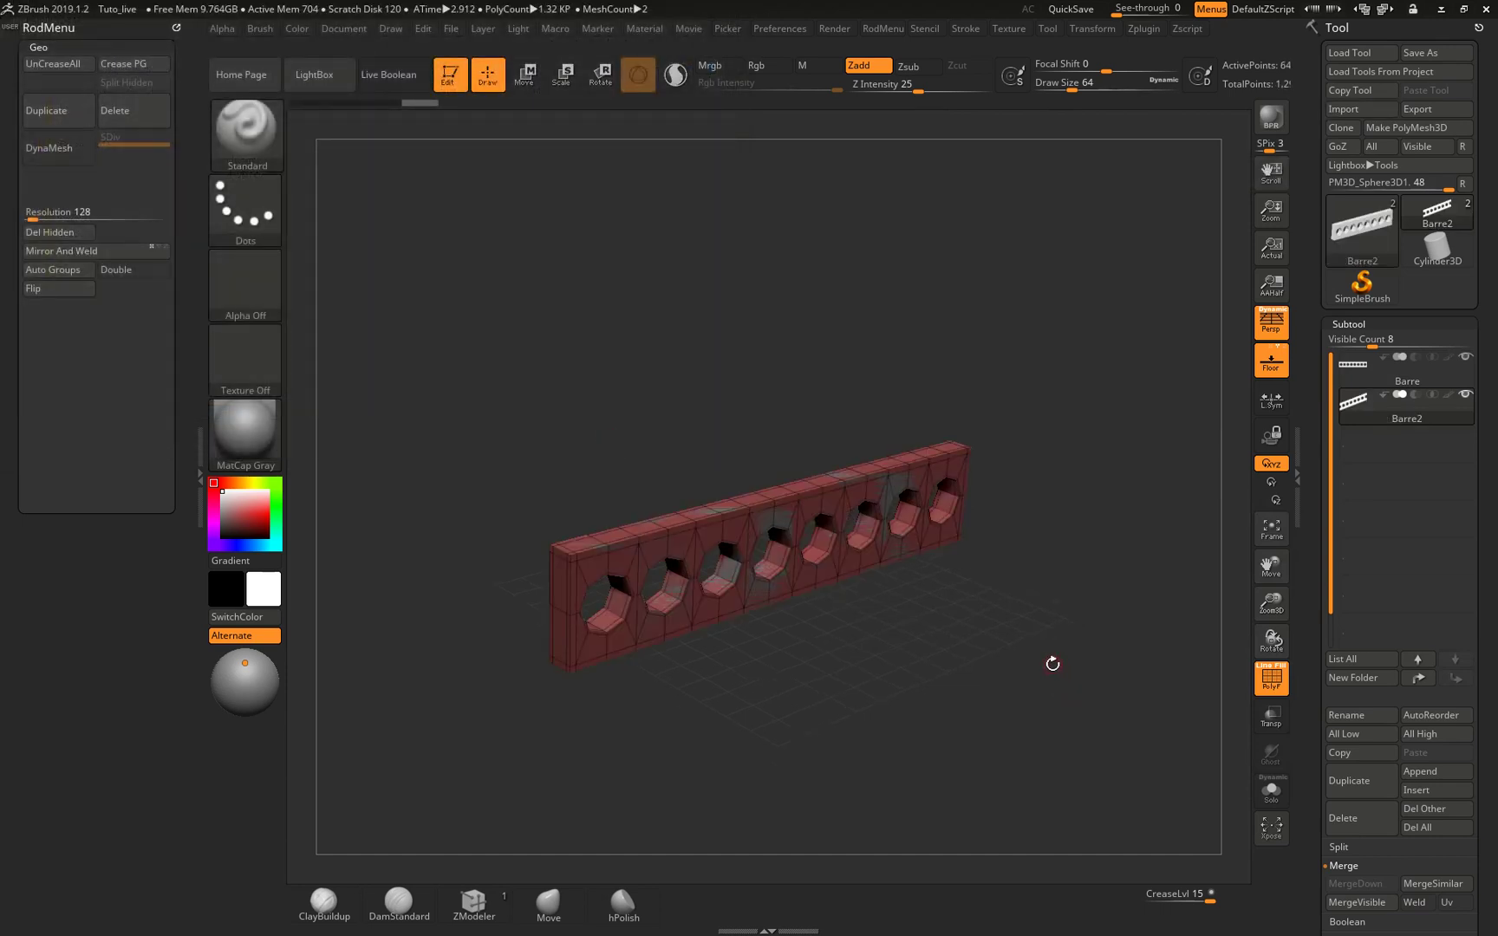
left_click(1466, 359)
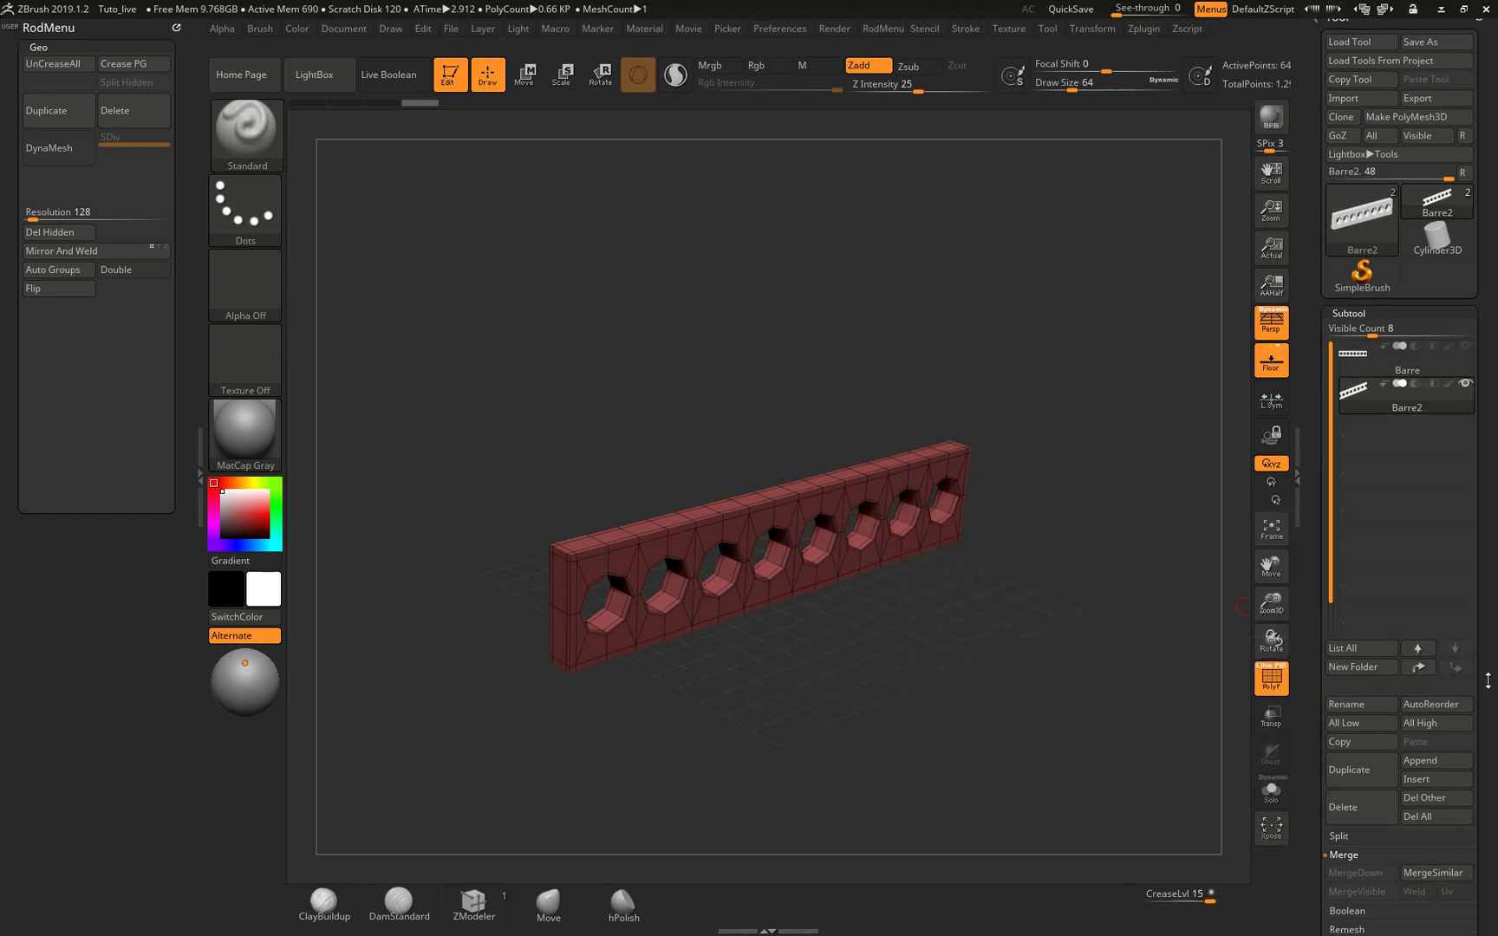
Examine the UV layout of the Barre2 subtool with Morph UV, then return it to its 3D shape and inspect the bar.
scroll(1428, 558, "down", 6)
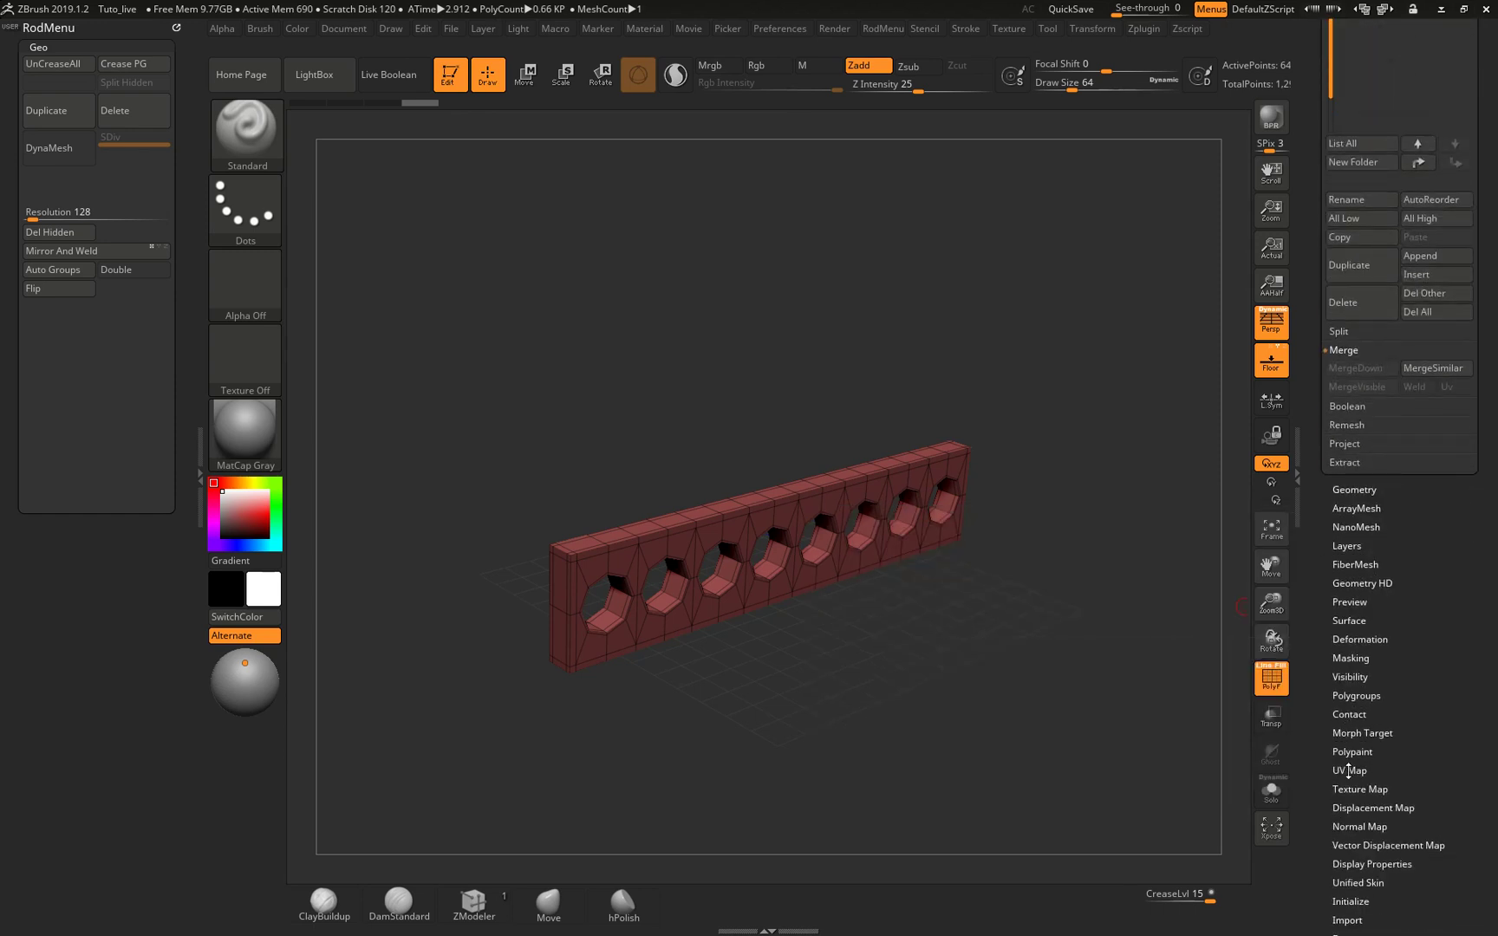
left_click(1349, 770)
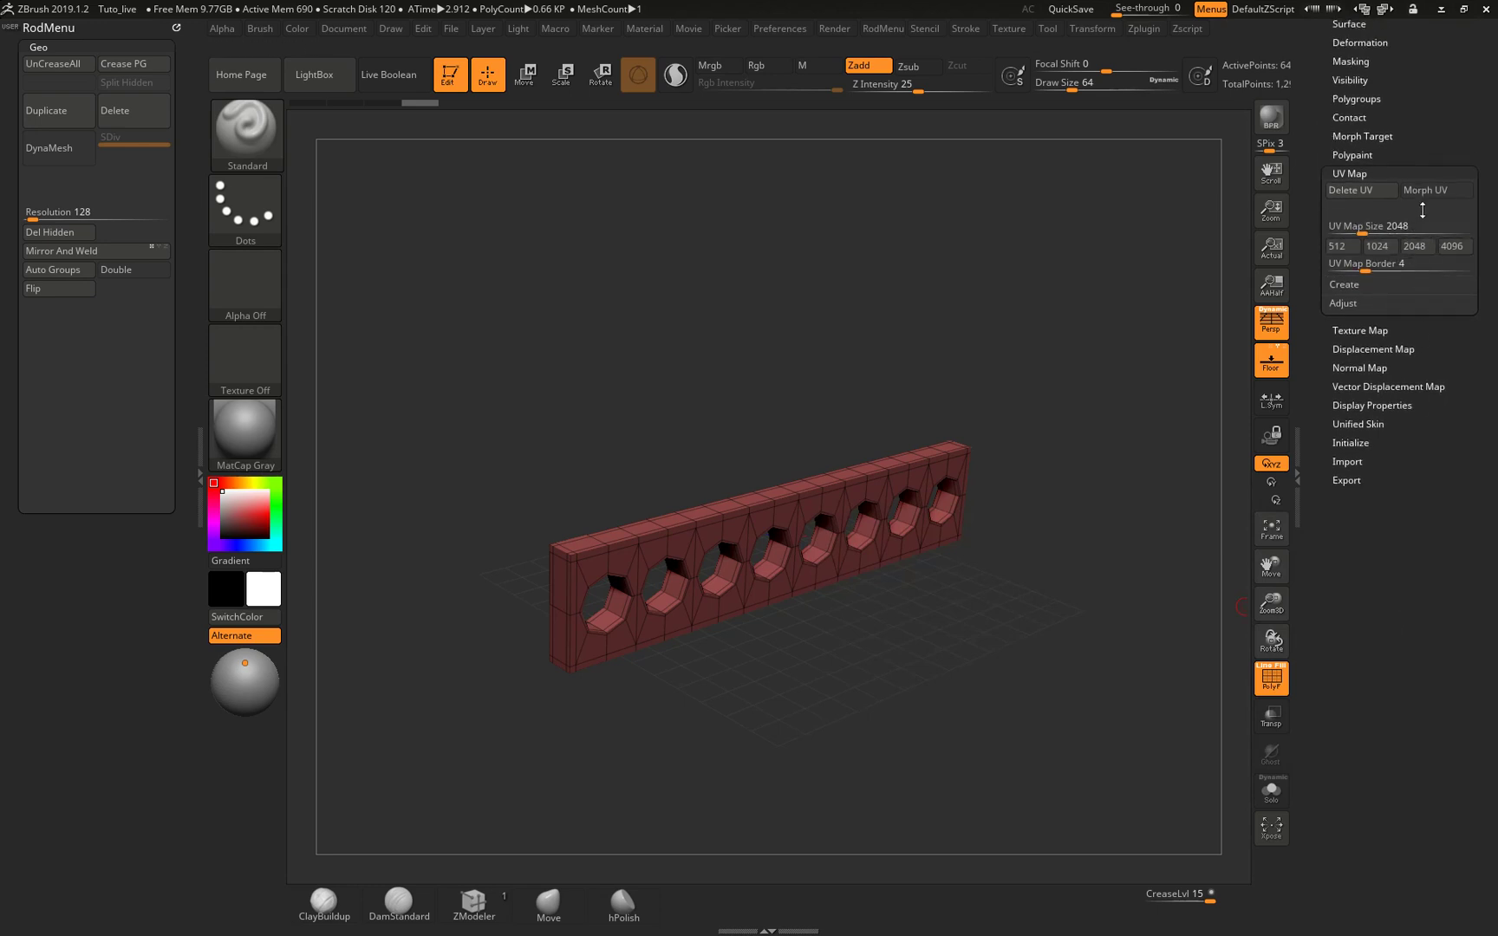
left_click(1435, 190)
left_click(1436, 190)
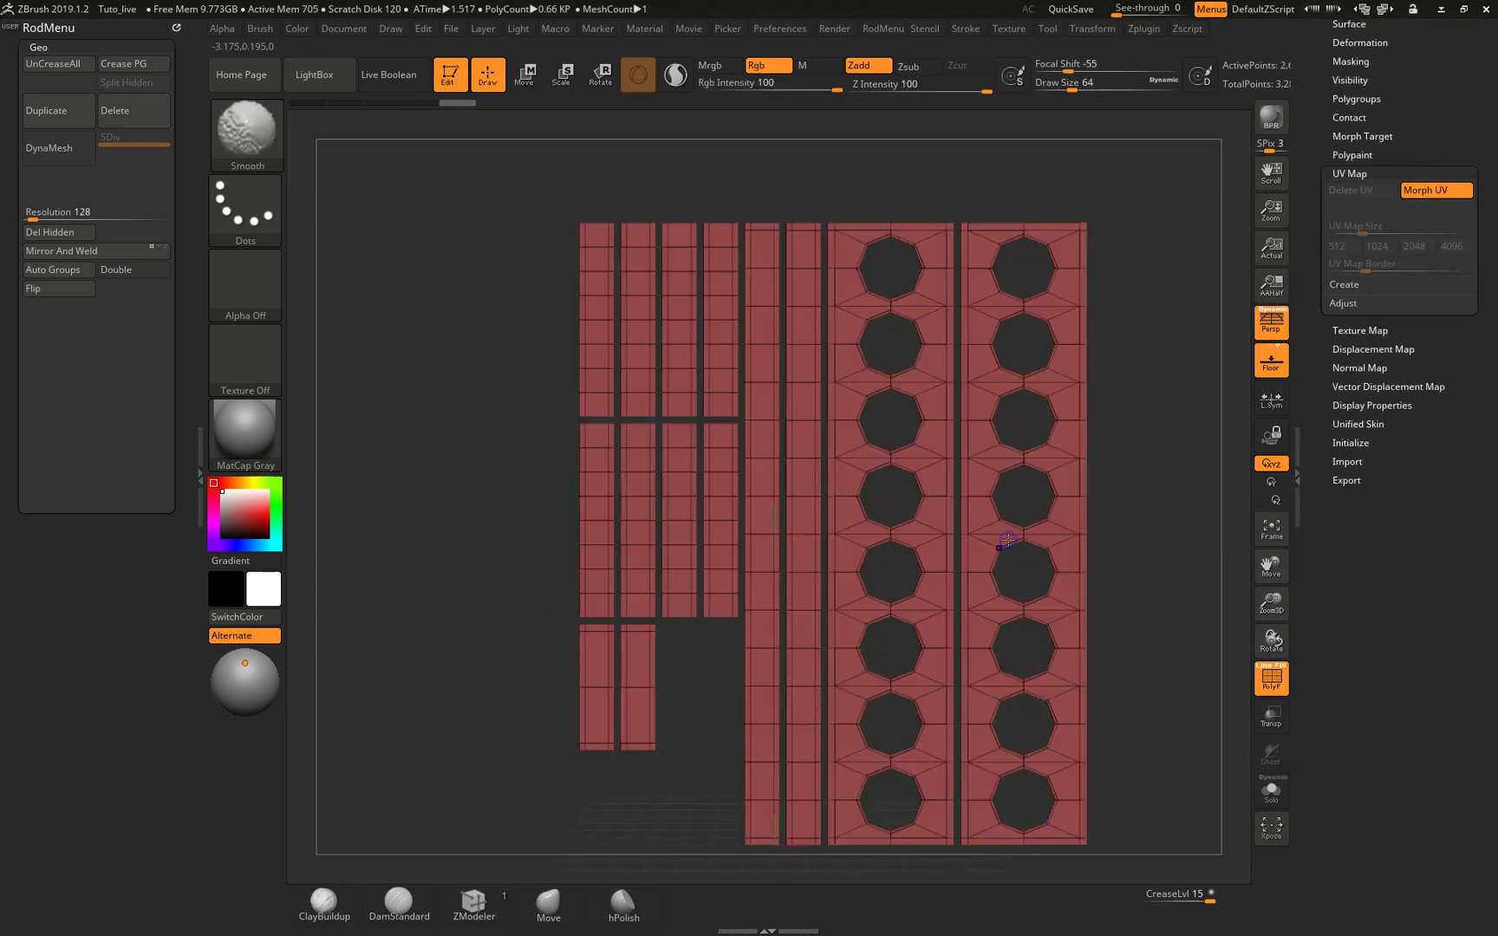
mouse_move(1109, 585)
right_mouse_down("ctrl")
mouse_move(1063, 514)
mouse_move(1066, 551)
right_mouse_up("ctrl")
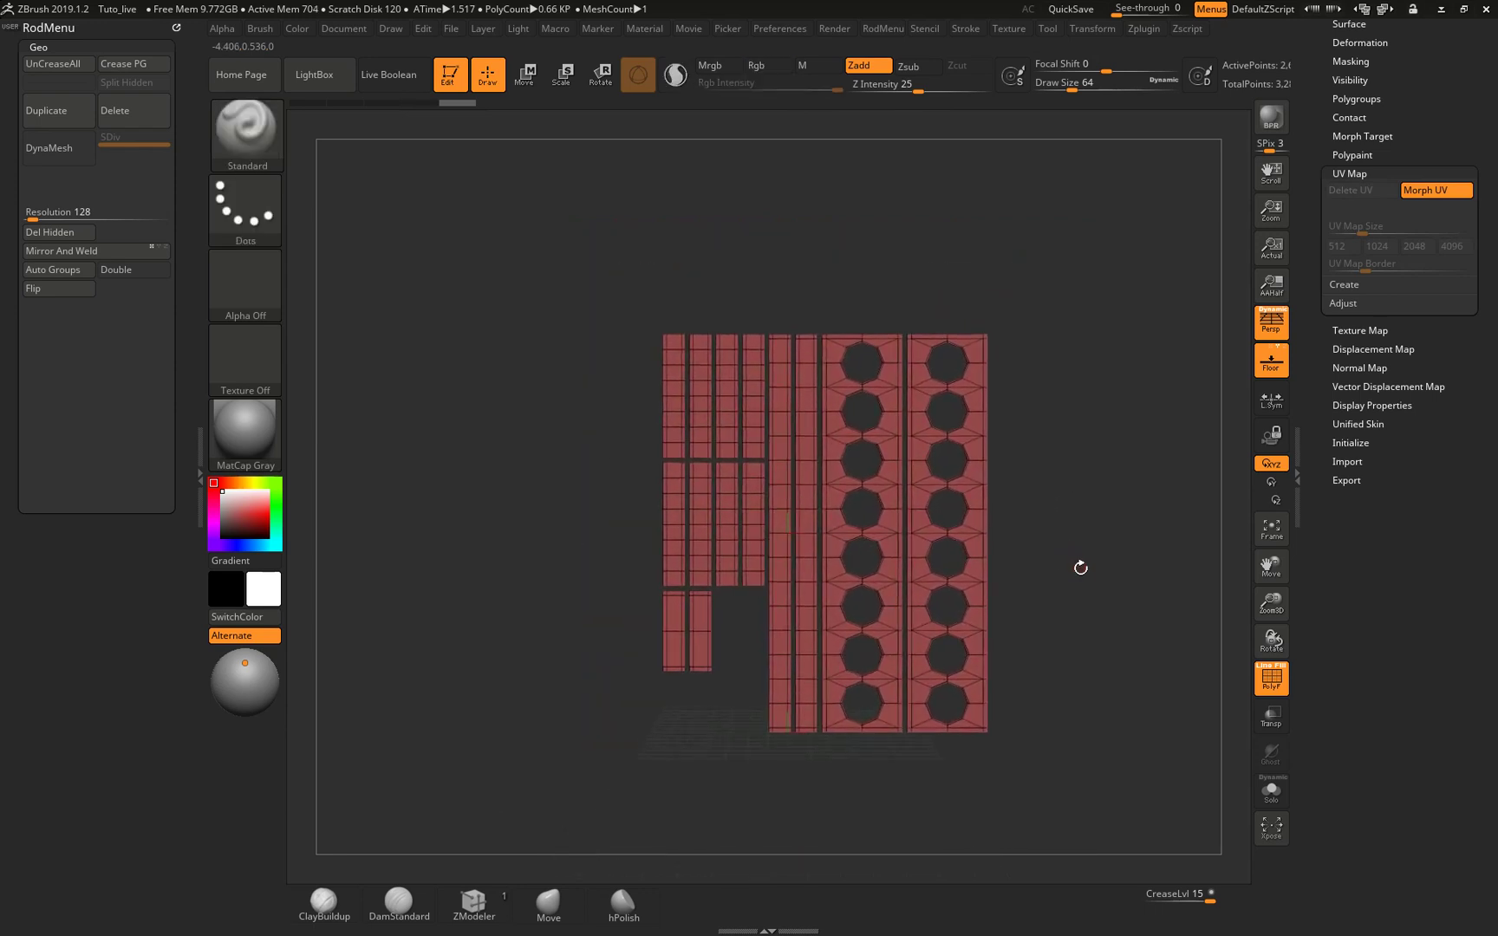
mouse_move(1080, 569)
left_mouse_down()
mouse_move(1062, 457)
mouse_move(1032, 517)
left_mouse_up()
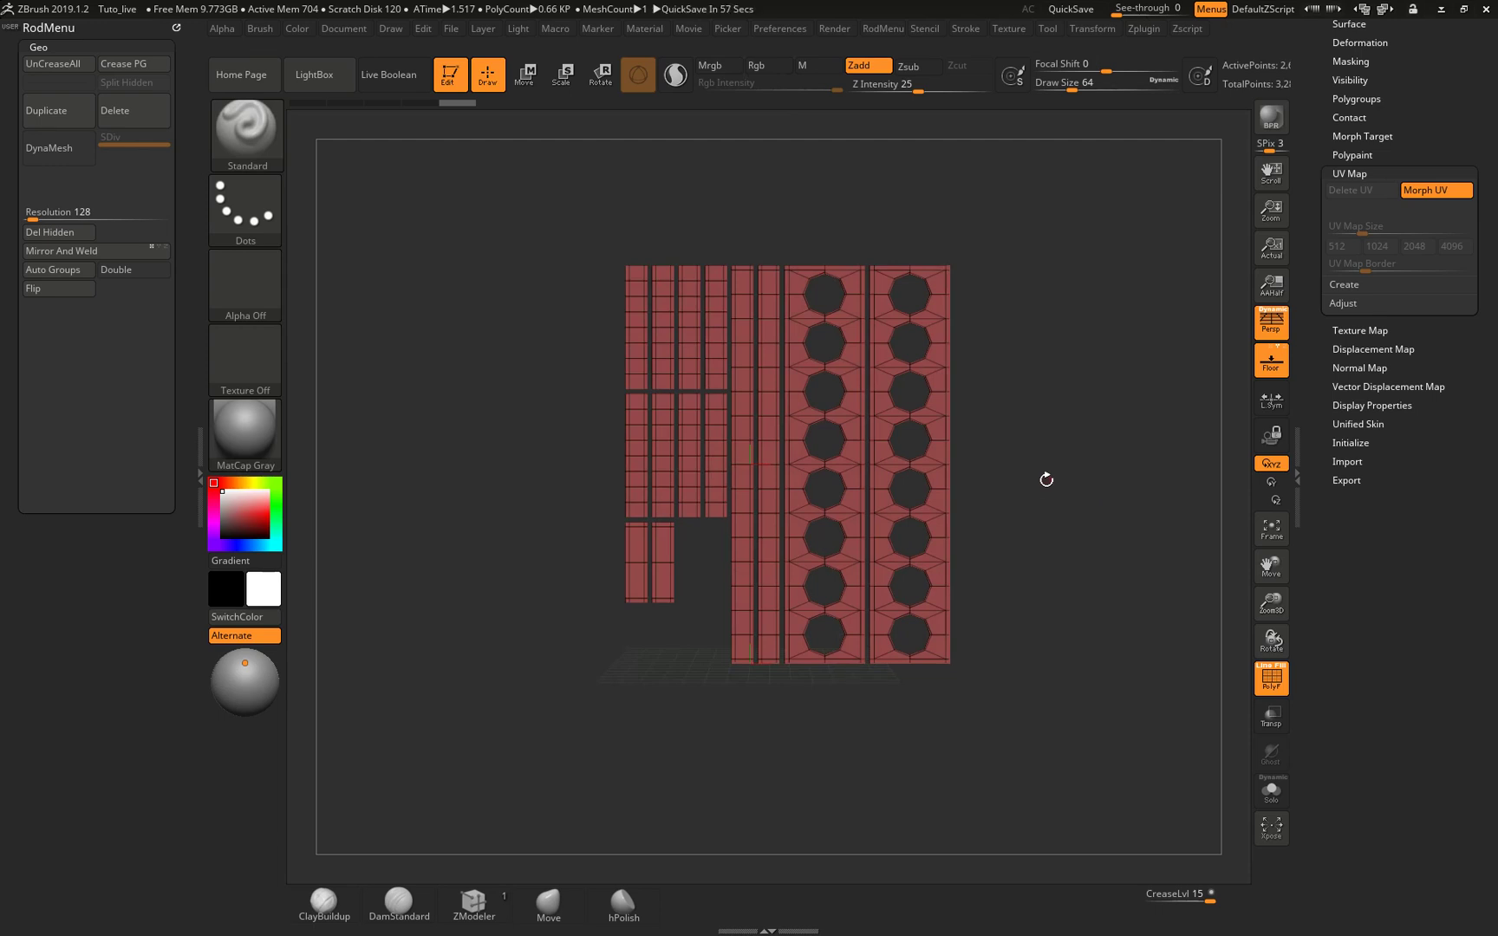
left_click(1422, 199)
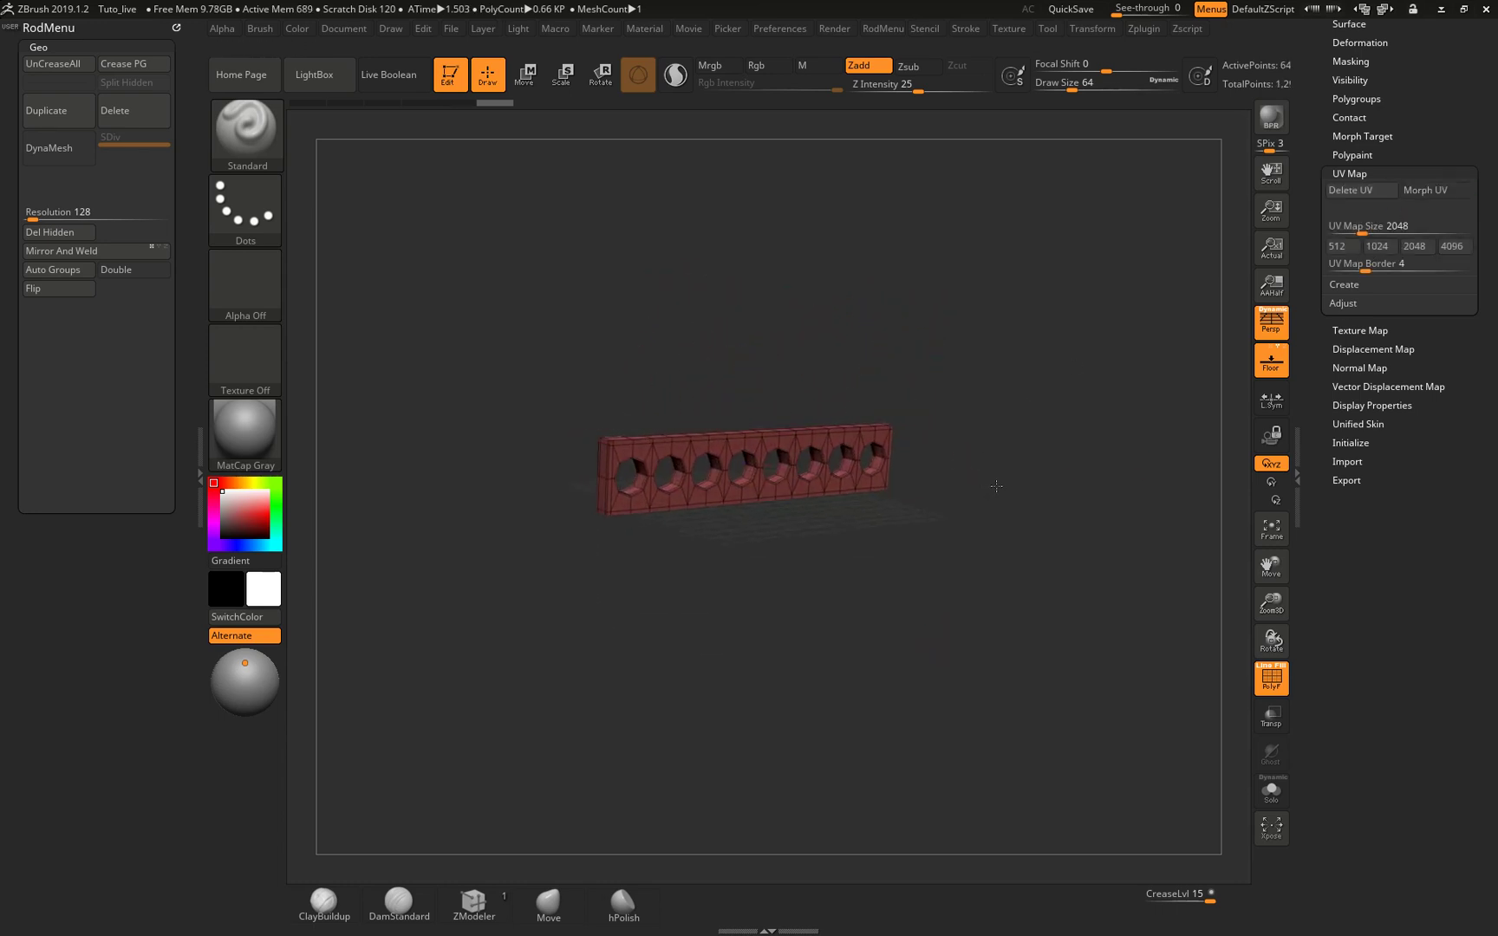
left_click_drag(996, 486, 878, 509)
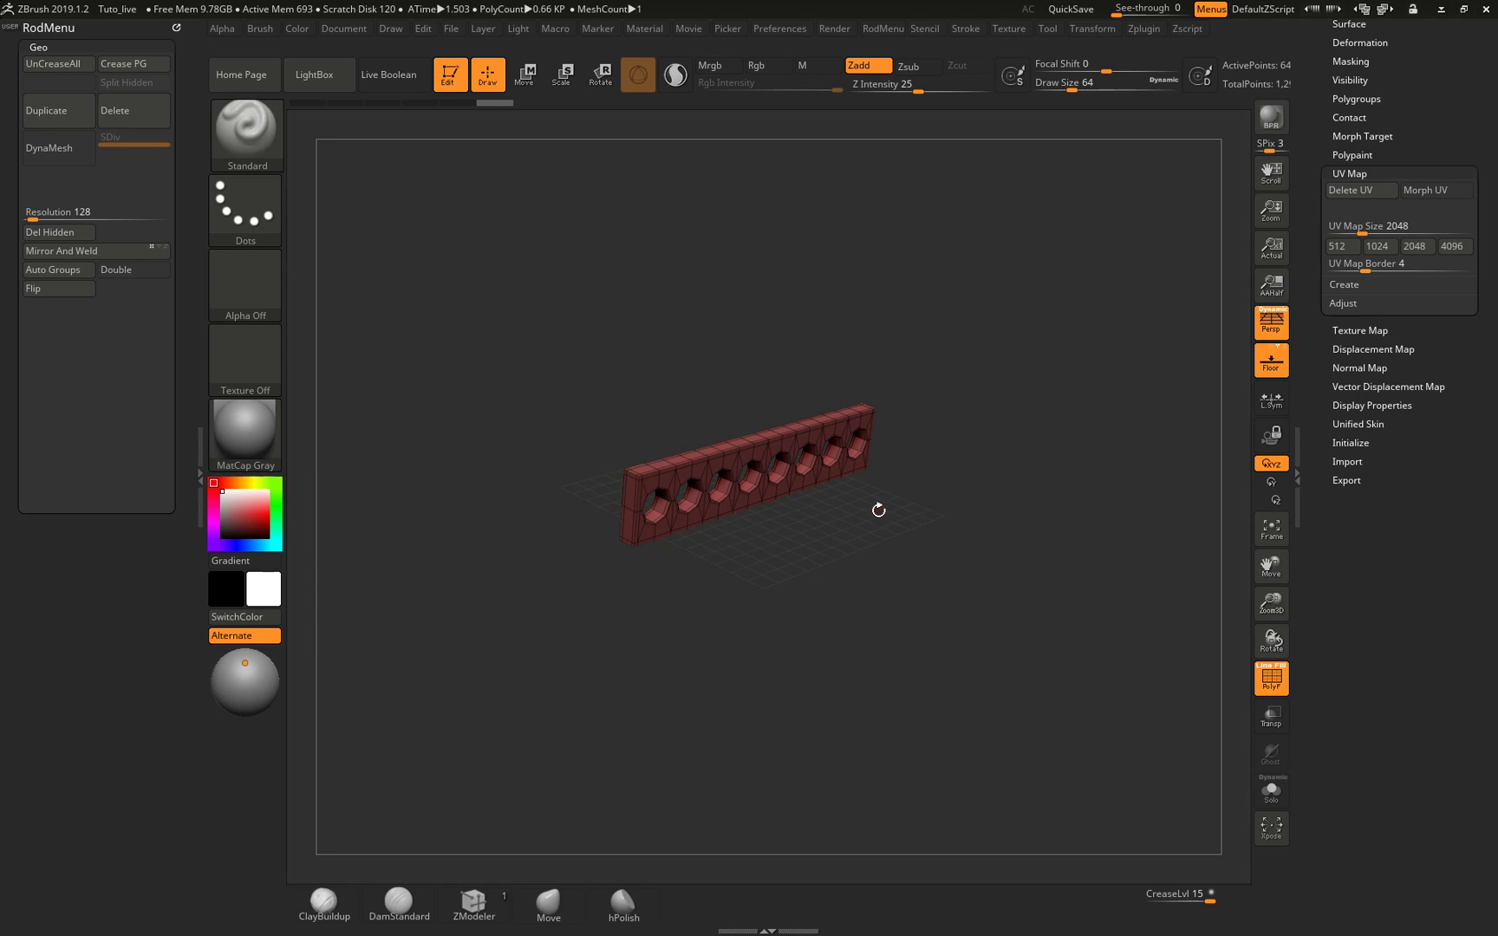
right_click_drag(878, 510, 921, 674, "ctrl")
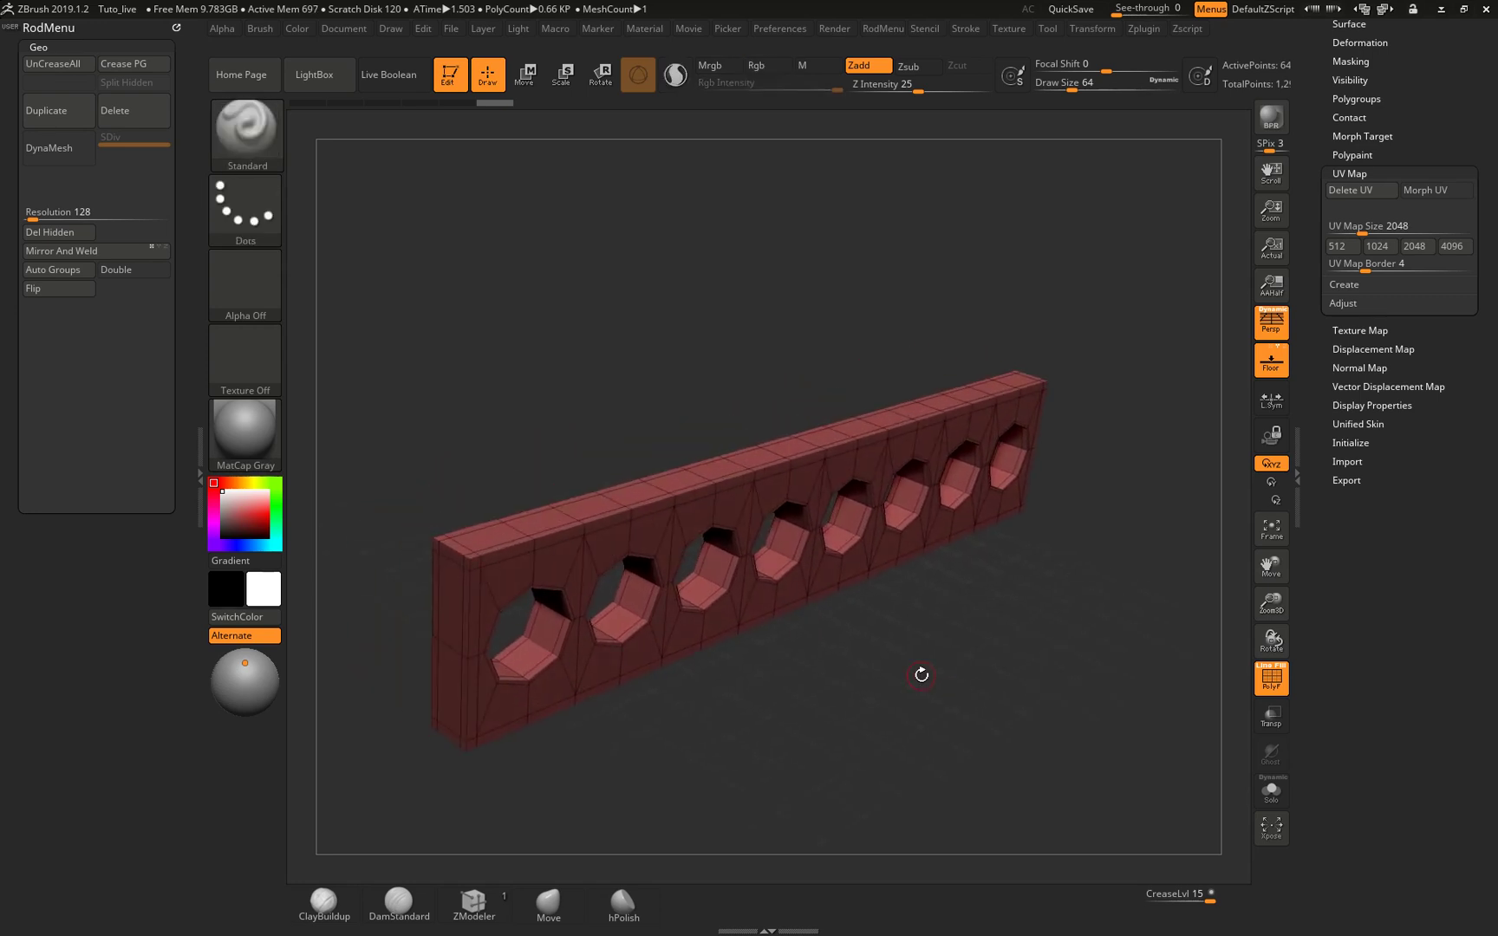
left_click_drag(921, 674, 807, 719)
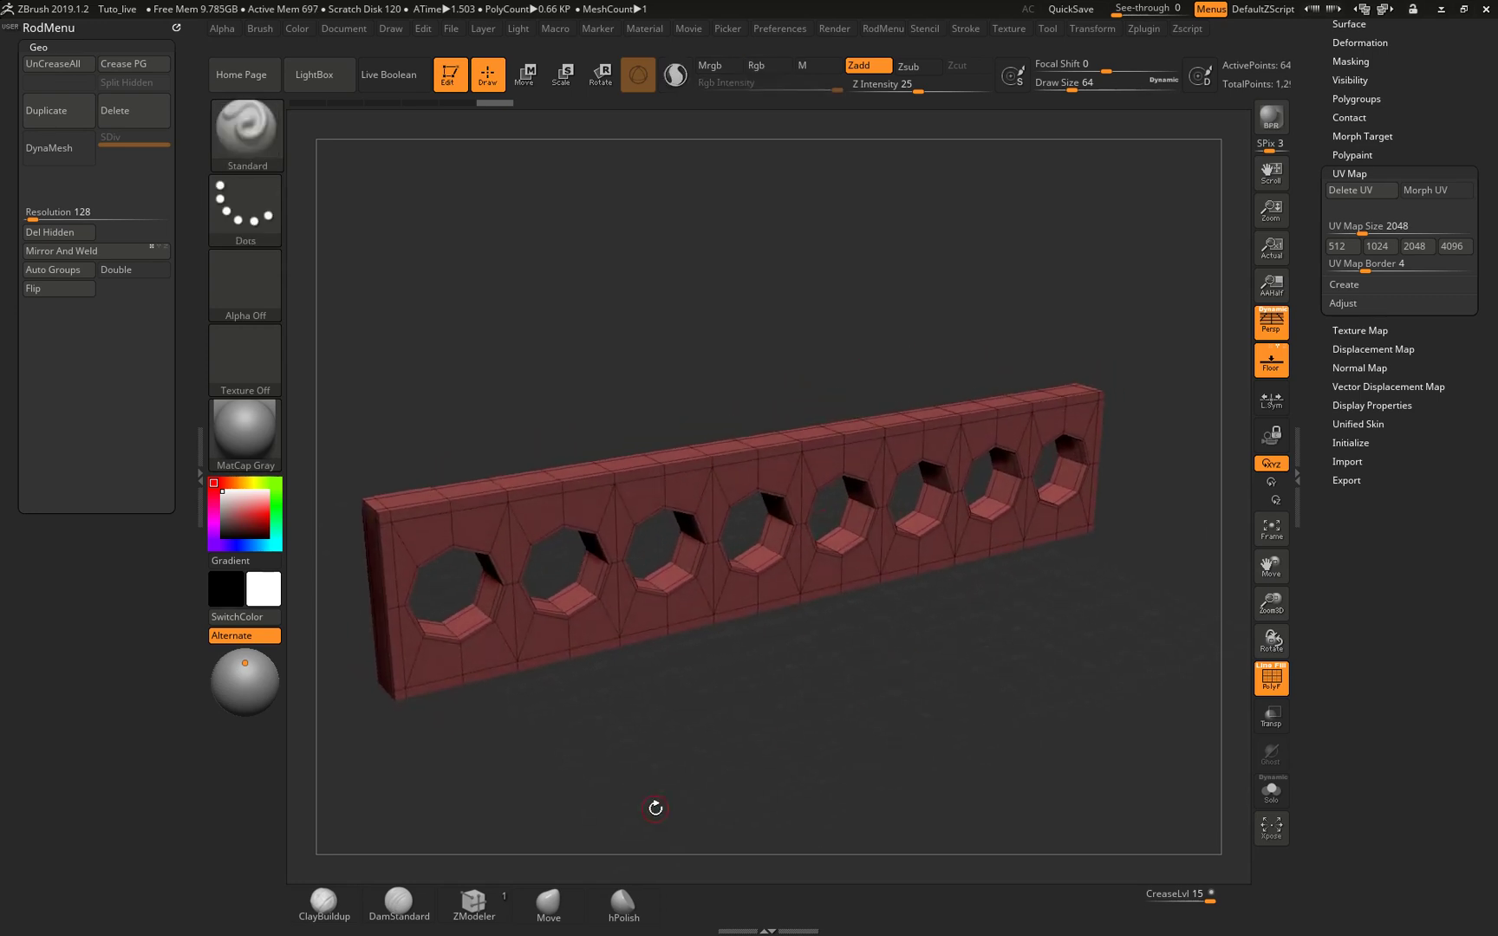
Switch back to Blender and put the Barre object in Edit Mode.
key("alt+Tab")
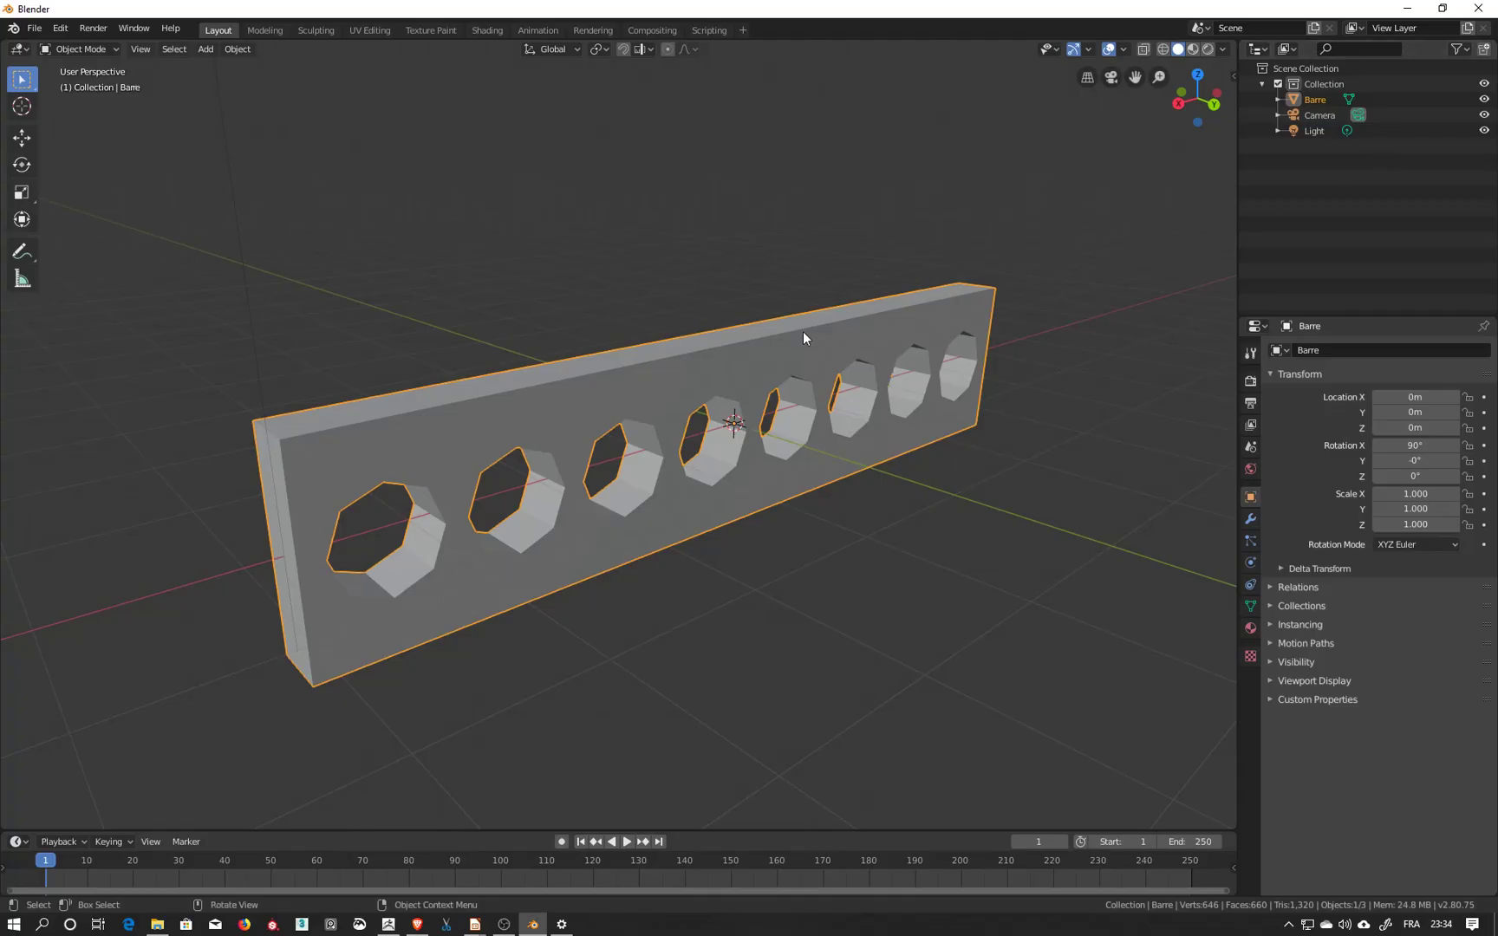
key("ctrl+Tab")
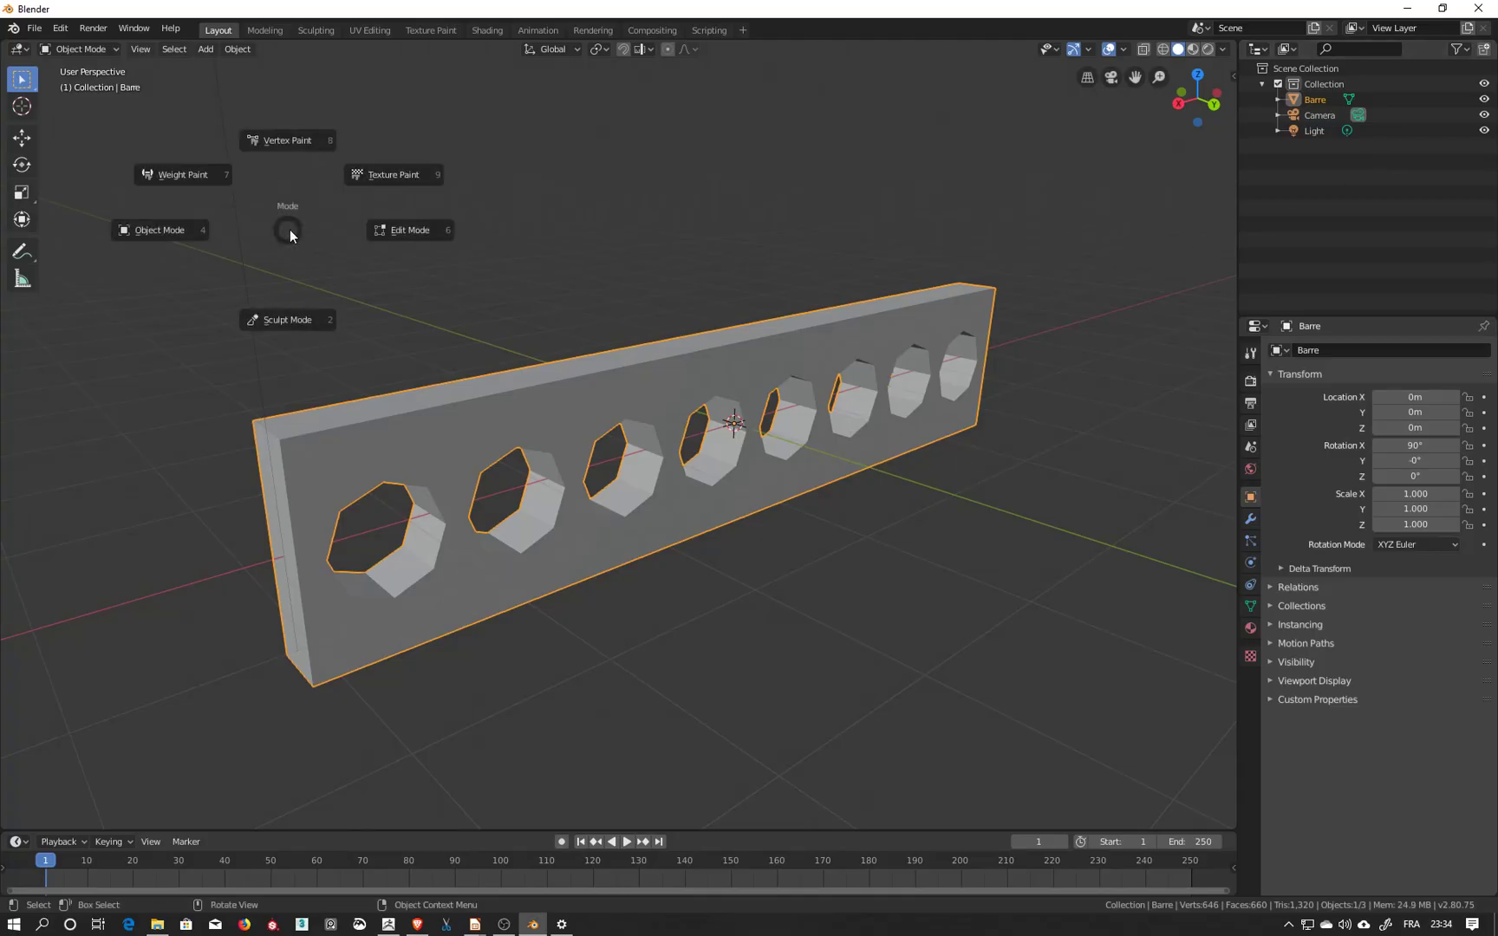
left_click(417, 228)
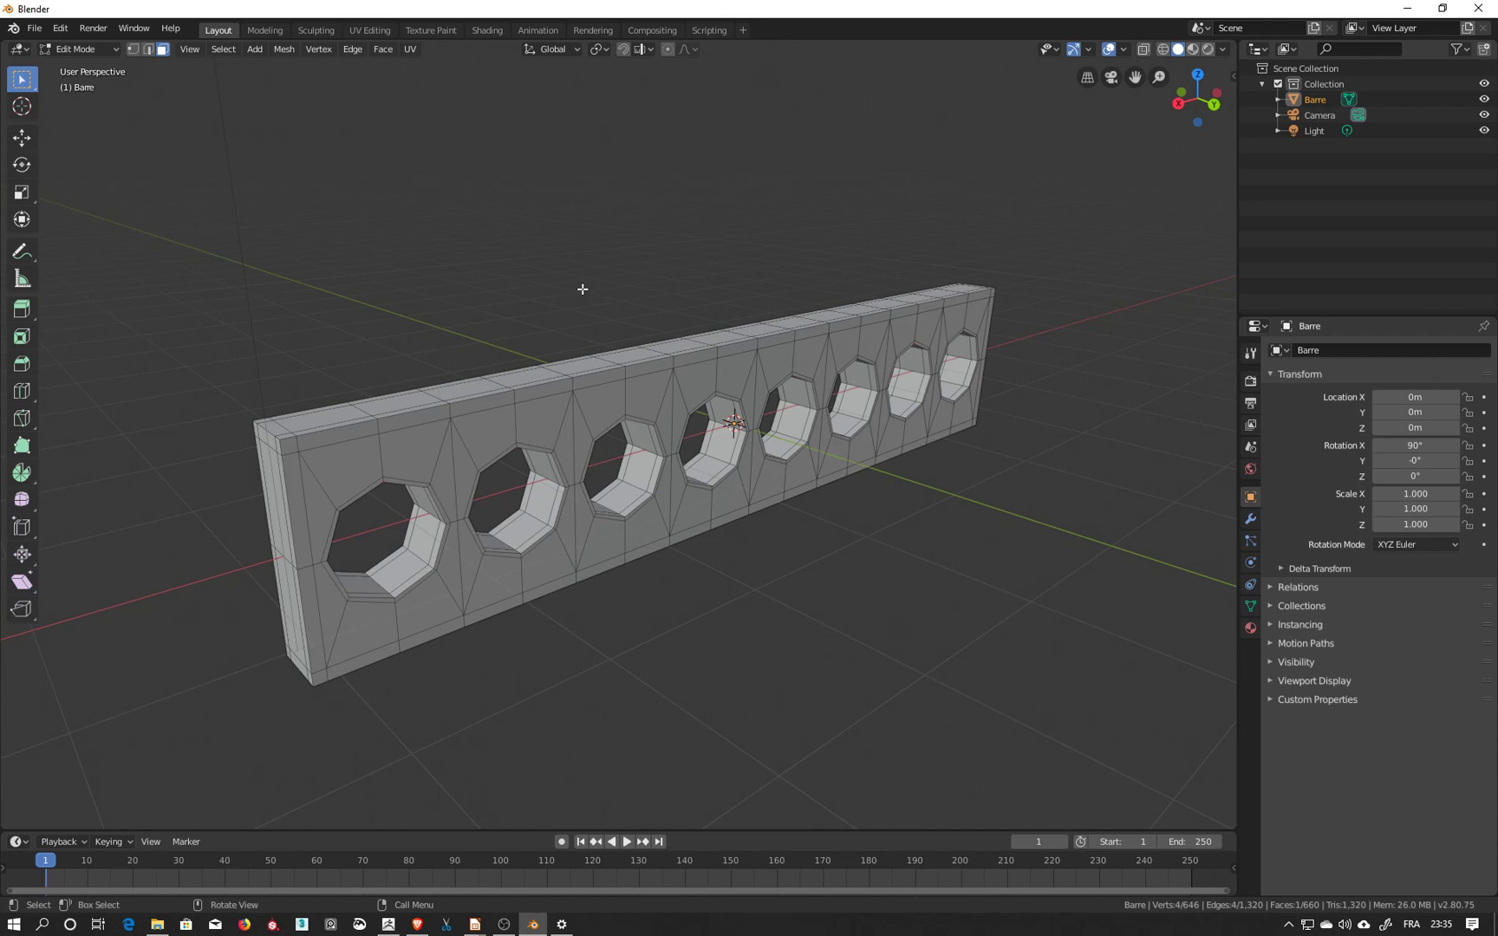
mouse_move(689, 301)
middle_mouse_down()
mouse_move(711, 307)
mouse_move(678, 299)
middle_mouse_up()
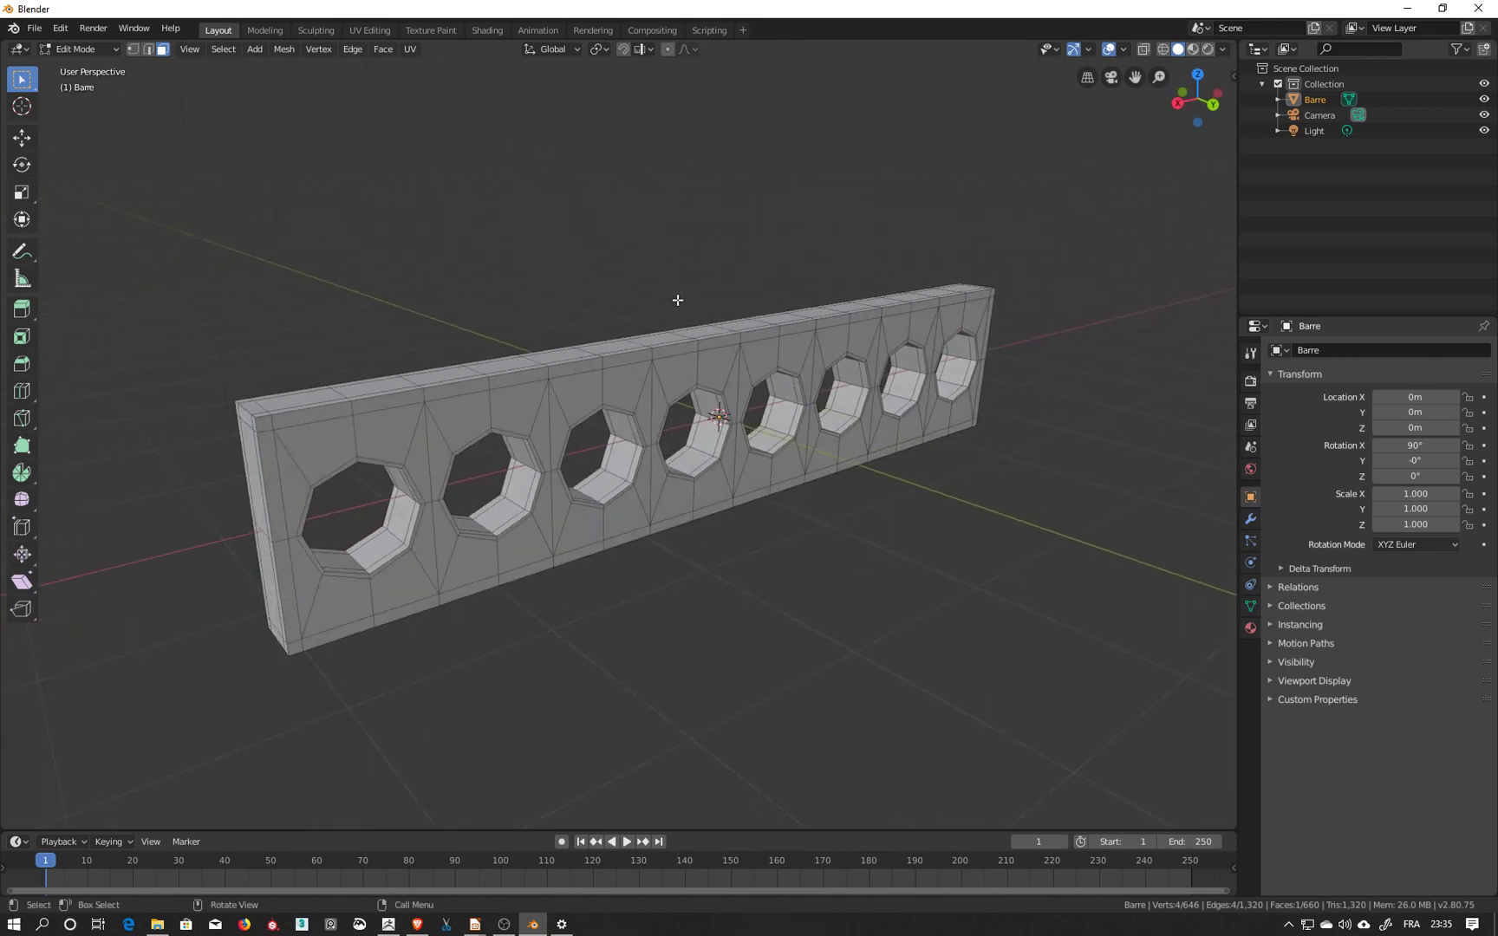